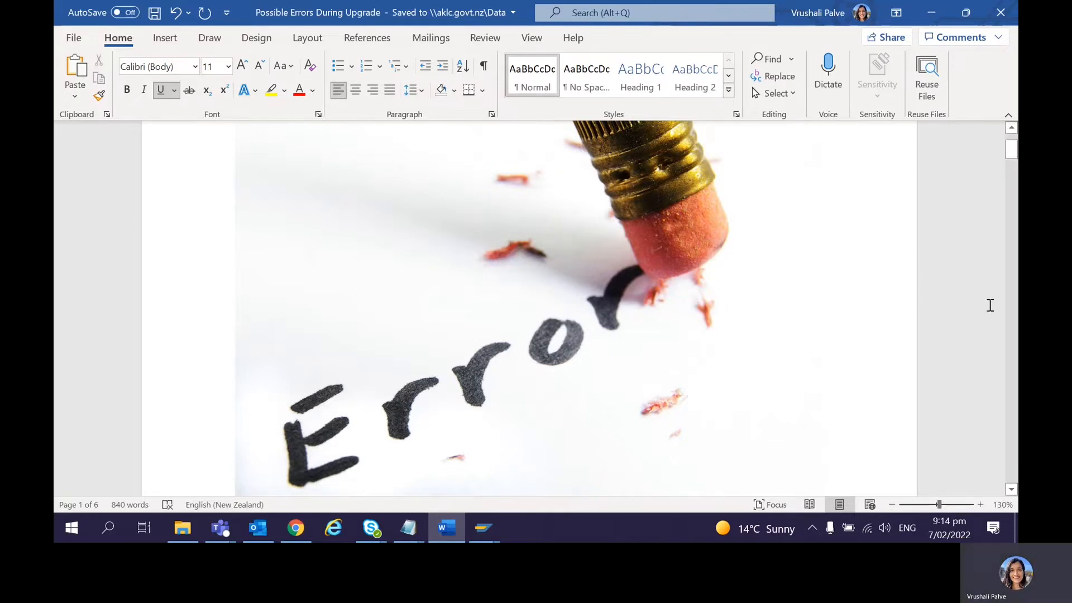
Examine the RUN_RSUPG_TADIR_COMPONENT_CHECK error screenshot under Phase 1 and the start of the log text below it.
drag(1012, 151, 1012, 209)
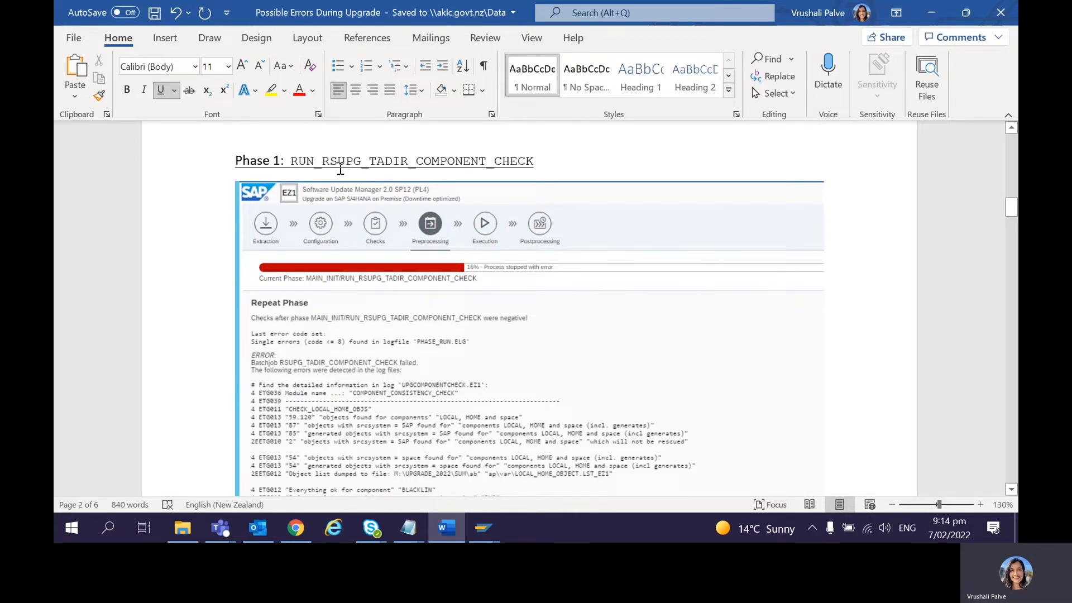
click(1011, 489)
click(1010, 489)
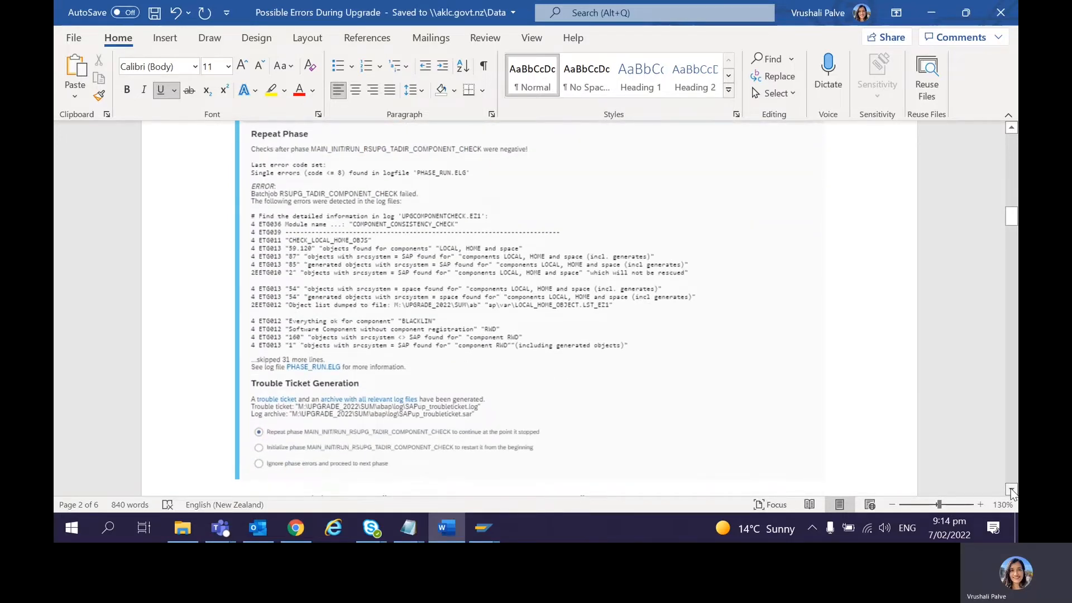
click(1011, 489)
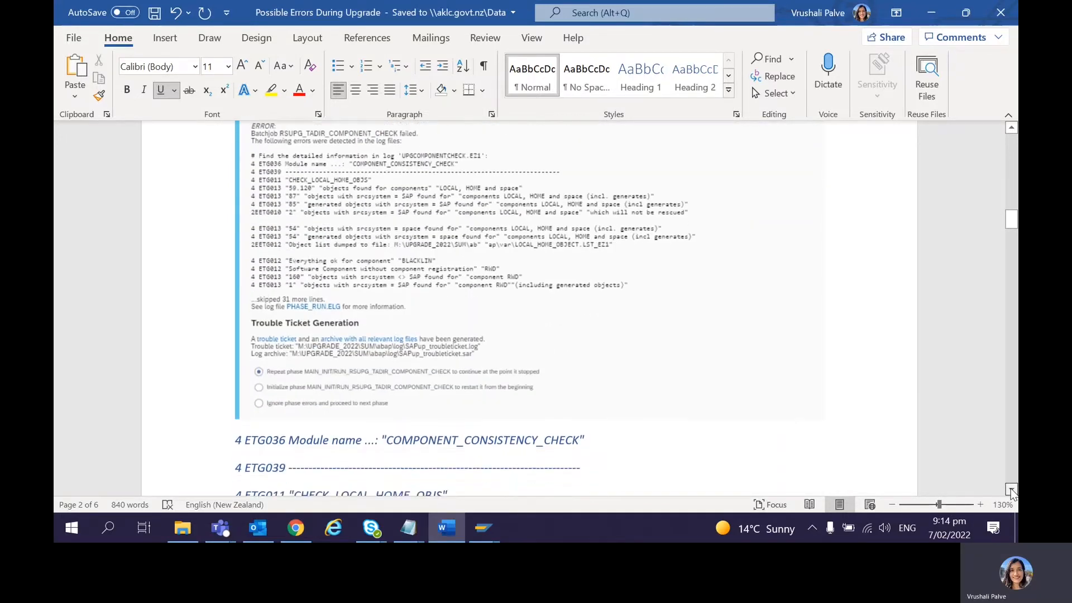
click(1010, 489)
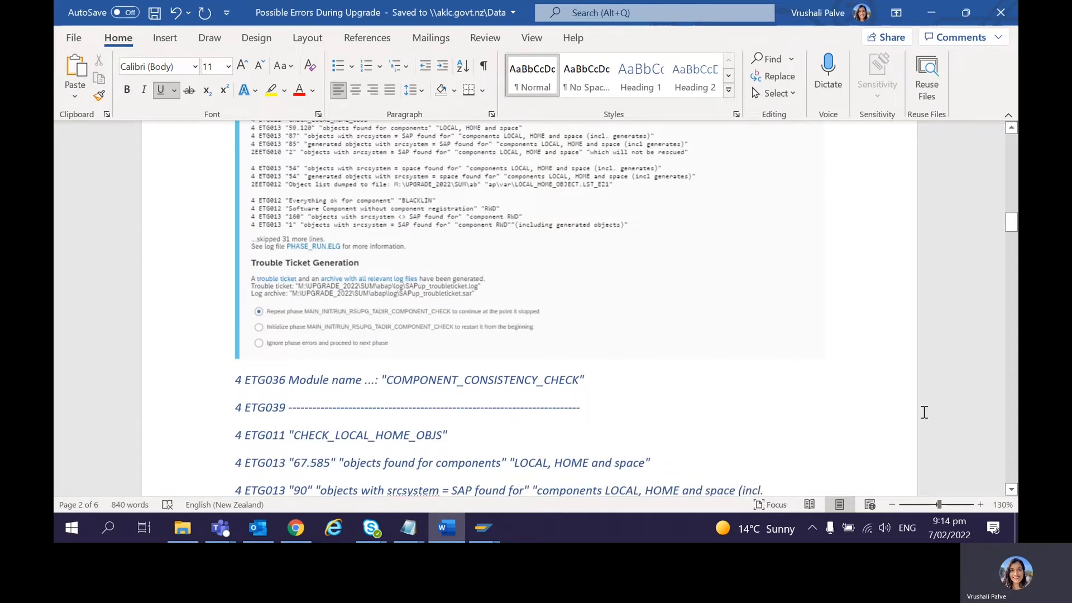
click(1011, 489)
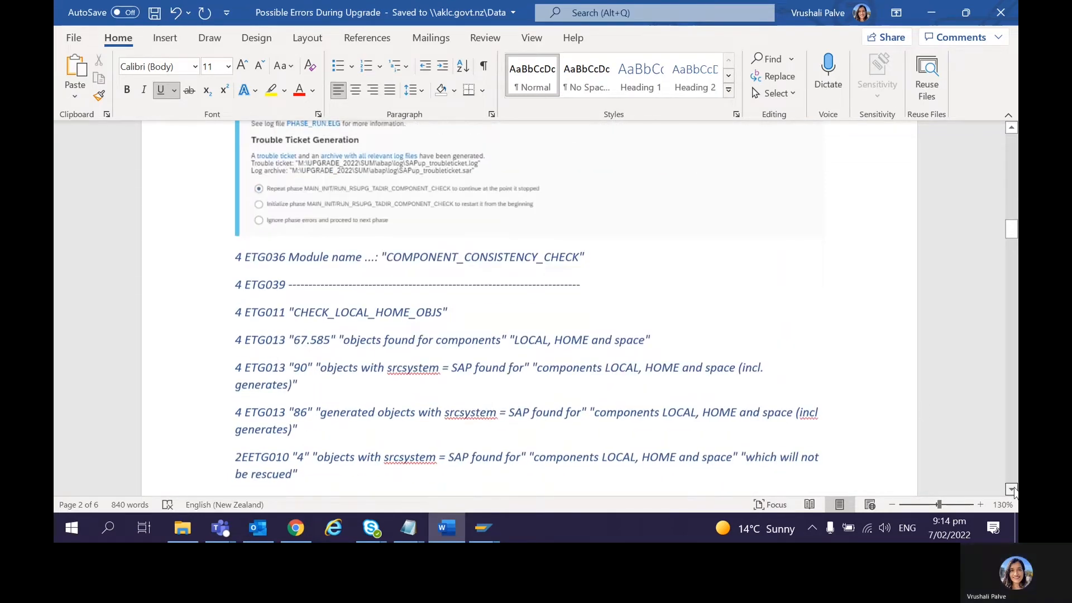
click(1011, 488)
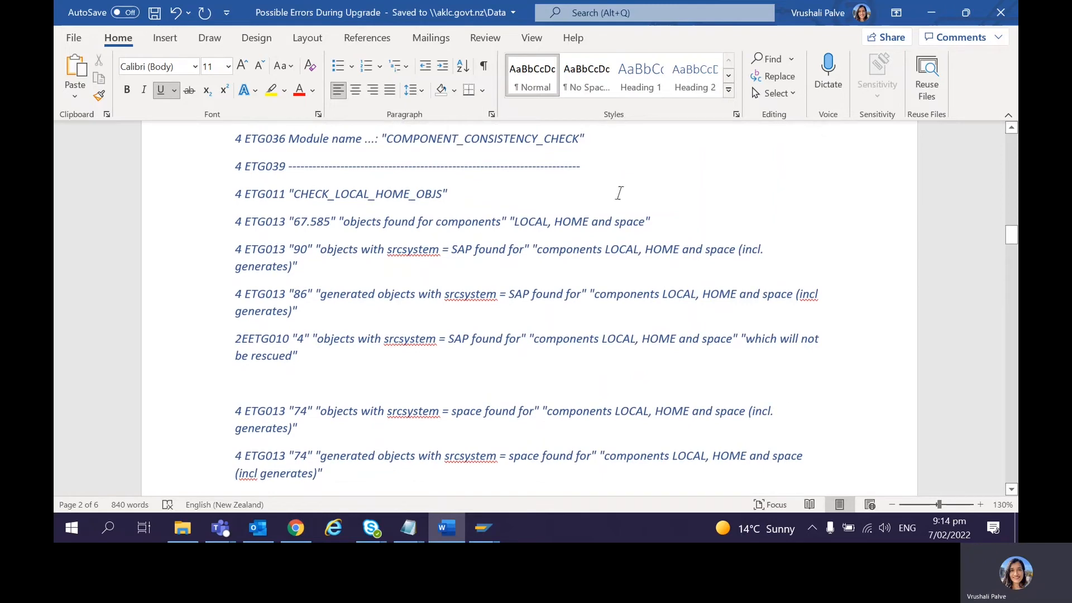
Review the CHECK_LOCAL_HOME_OBJS log entries, highlighting the check name and the words "which will not be rescued" in the 2EETG010 line.
click(565, 371)
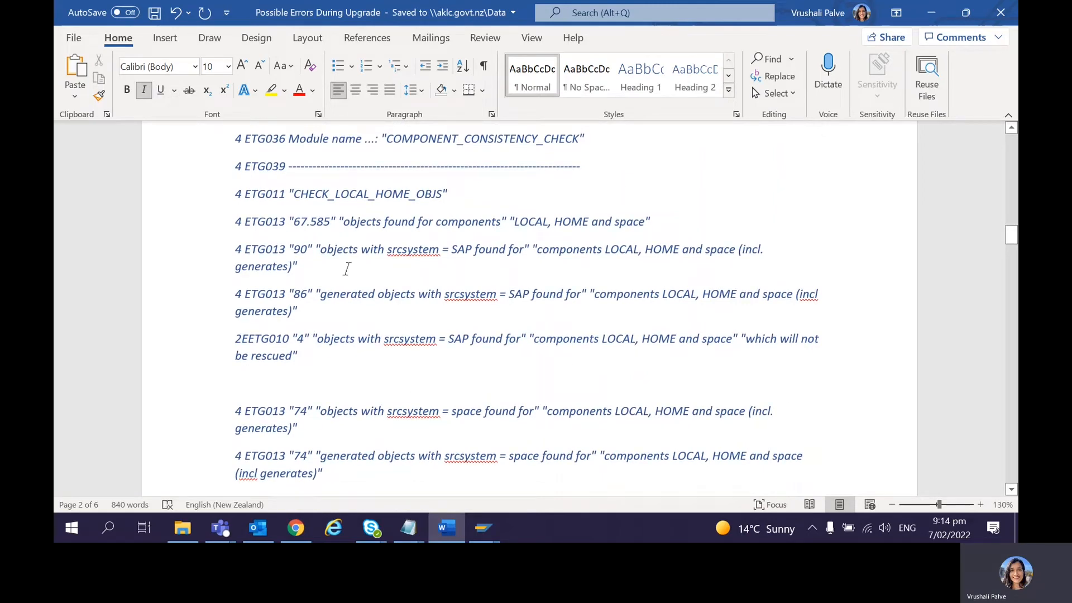
click(386, 374)
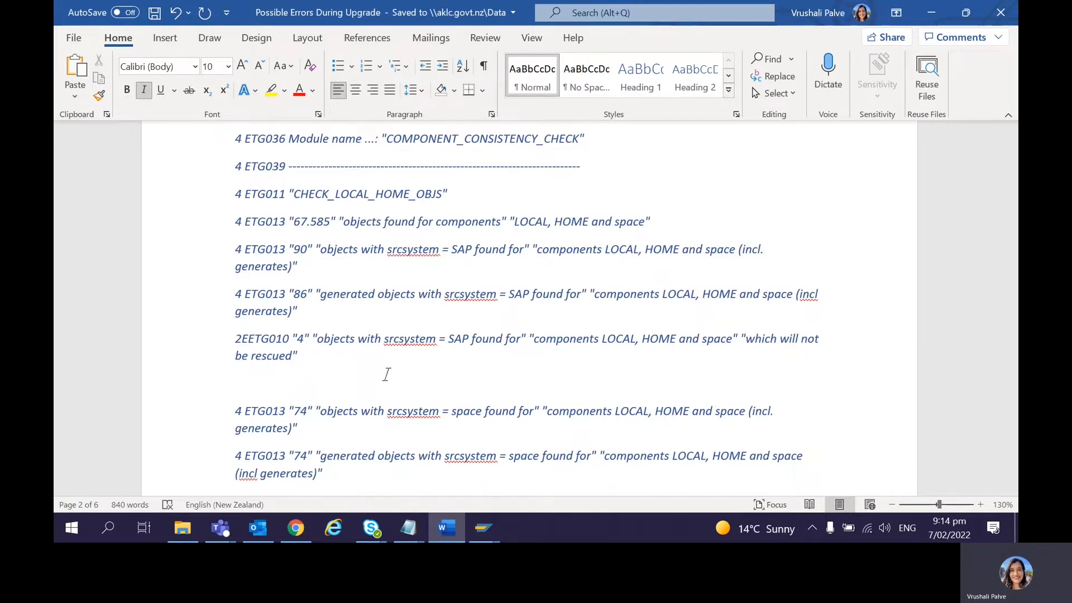
key(Down)
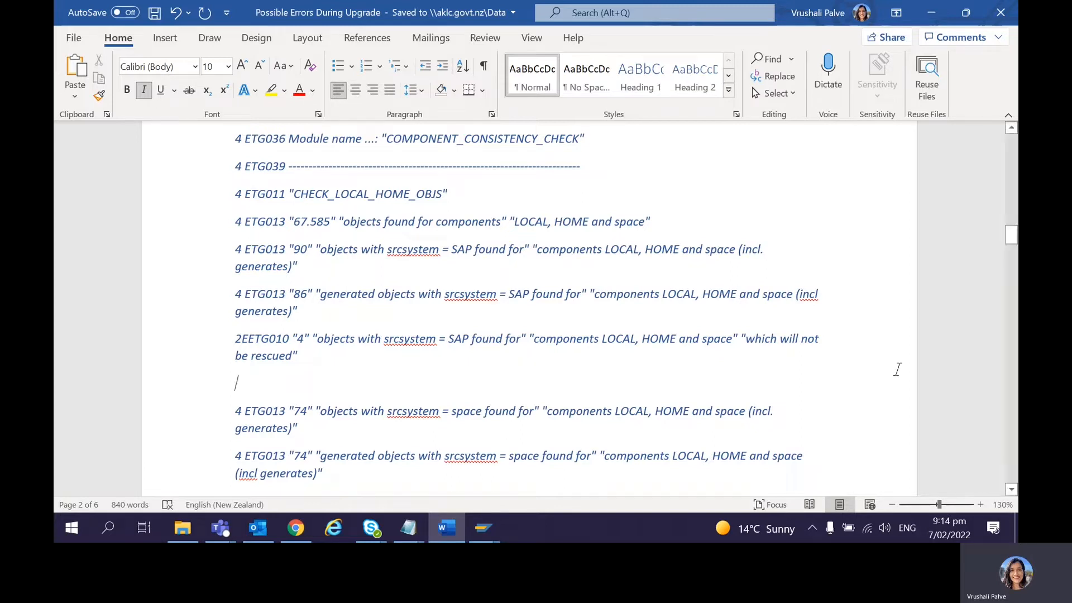
click(1008, 486)
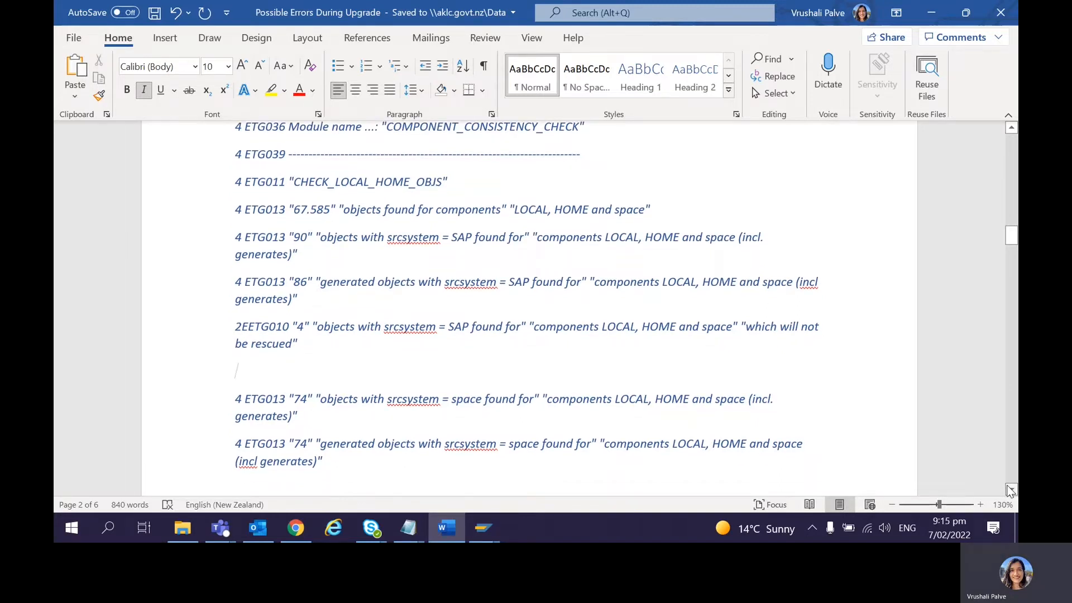
click(1010, 490)
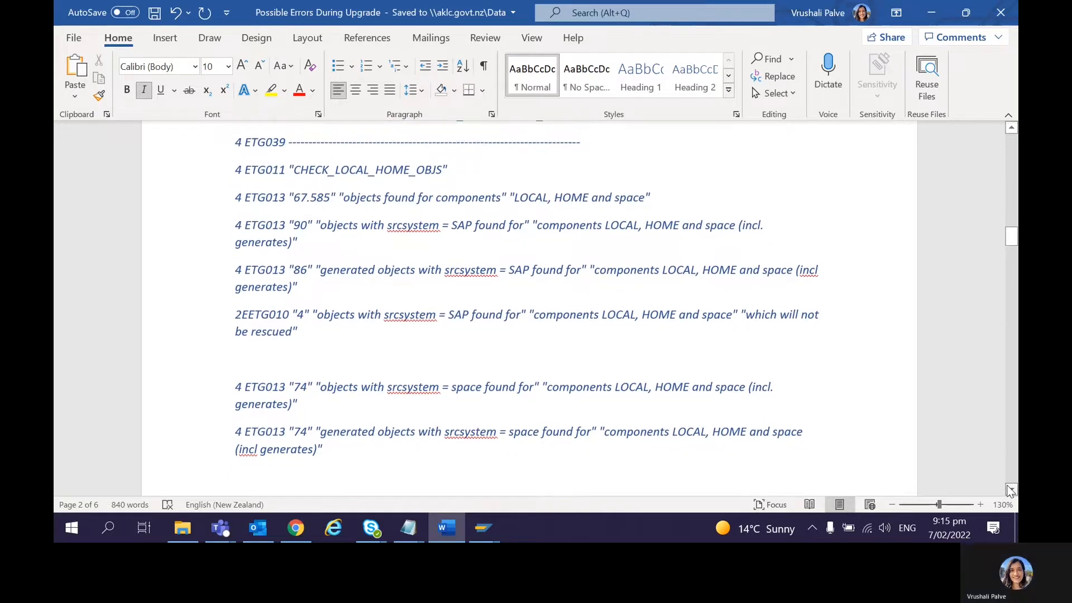
click(1010, 489)
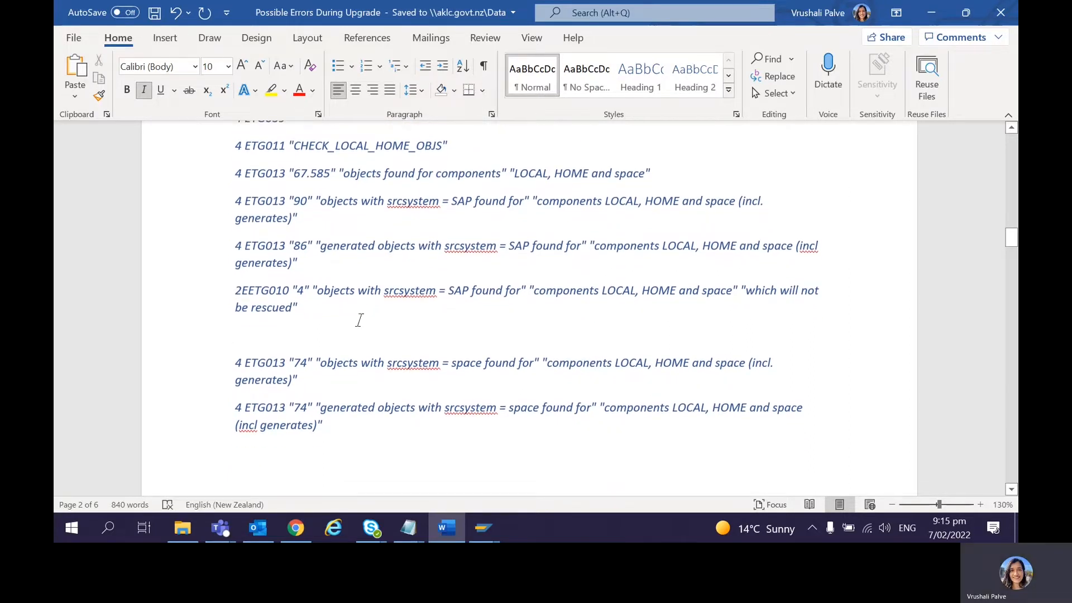
drag(295, 146, 448, 146)
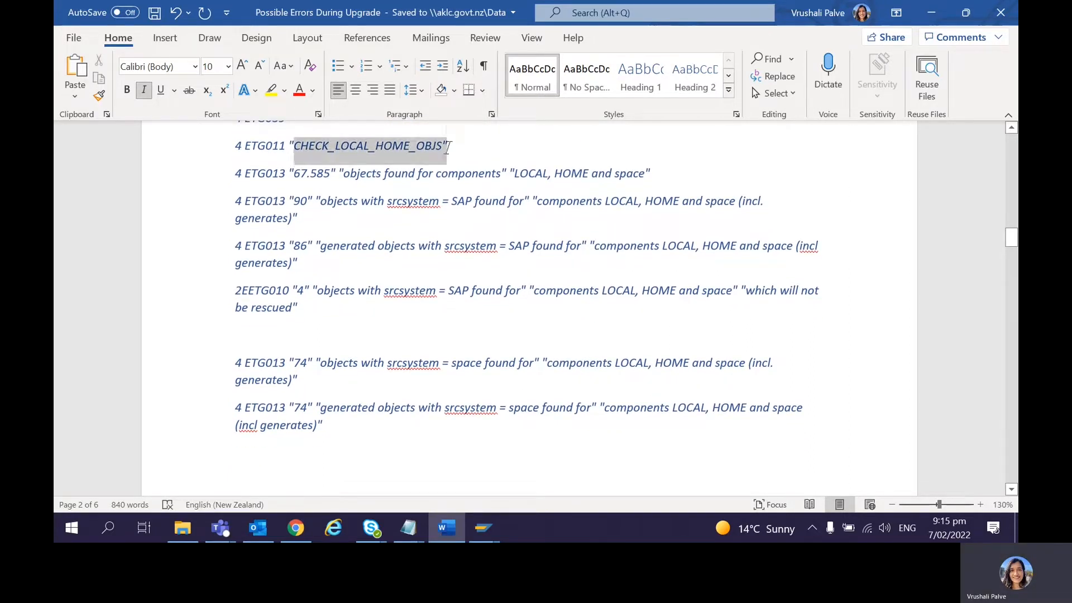
click(340, 285)
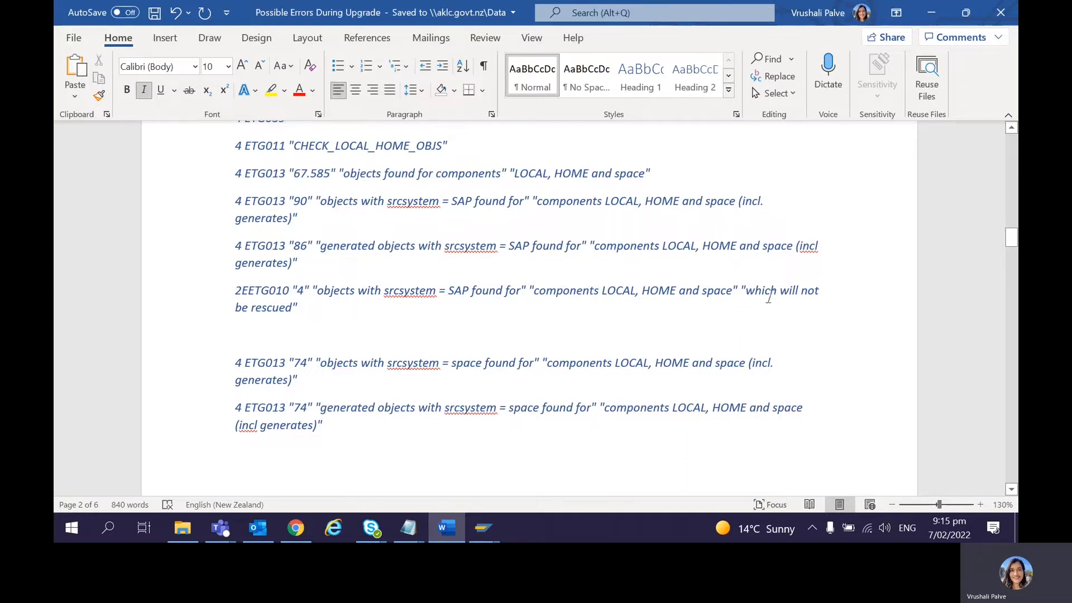
double_click(751, 296)
drag(788, 295, 662, 329)
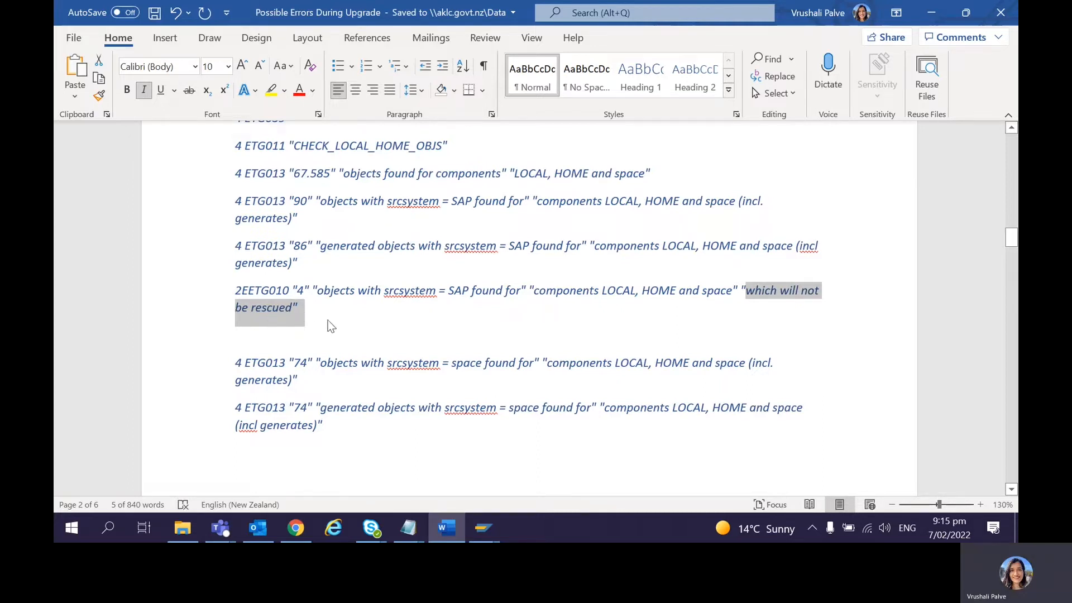
click(341, 427)
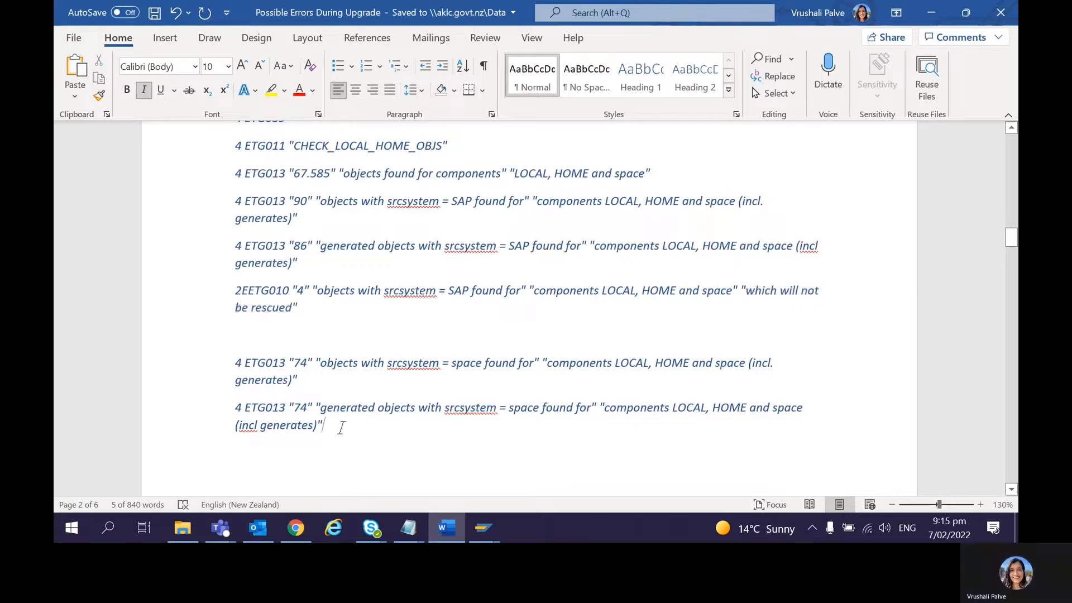
Highlight the object list dump message in the 2EETG012 line and its LOCAL_HOME_OBJECT file name.
scroll(342, 428, down, 3)
scroll(326, 280, down, 1)
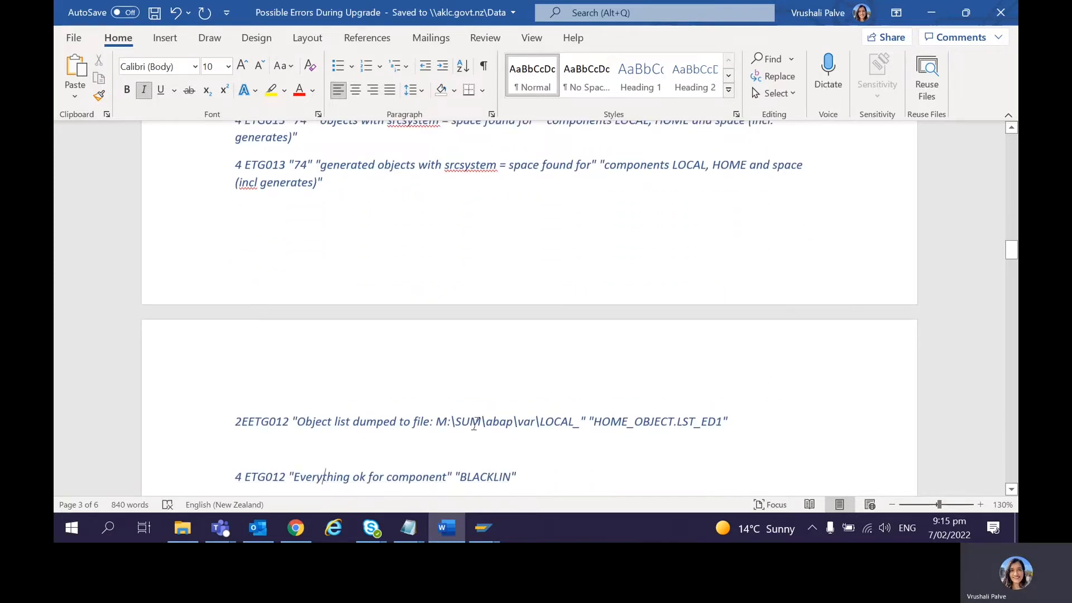
drag(296, 423, 713, 402)
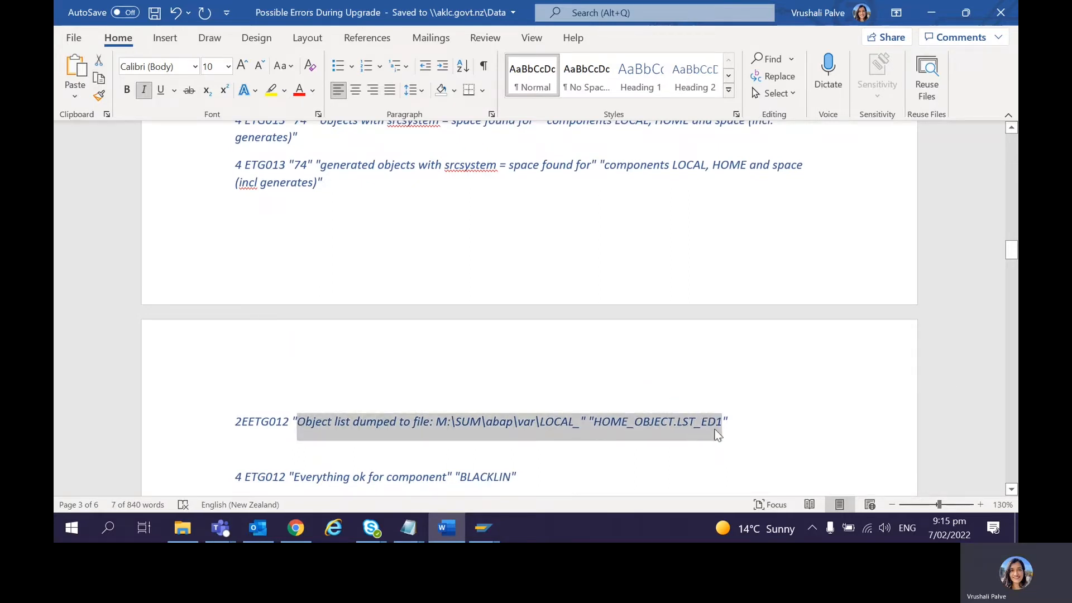
click(622, 440)
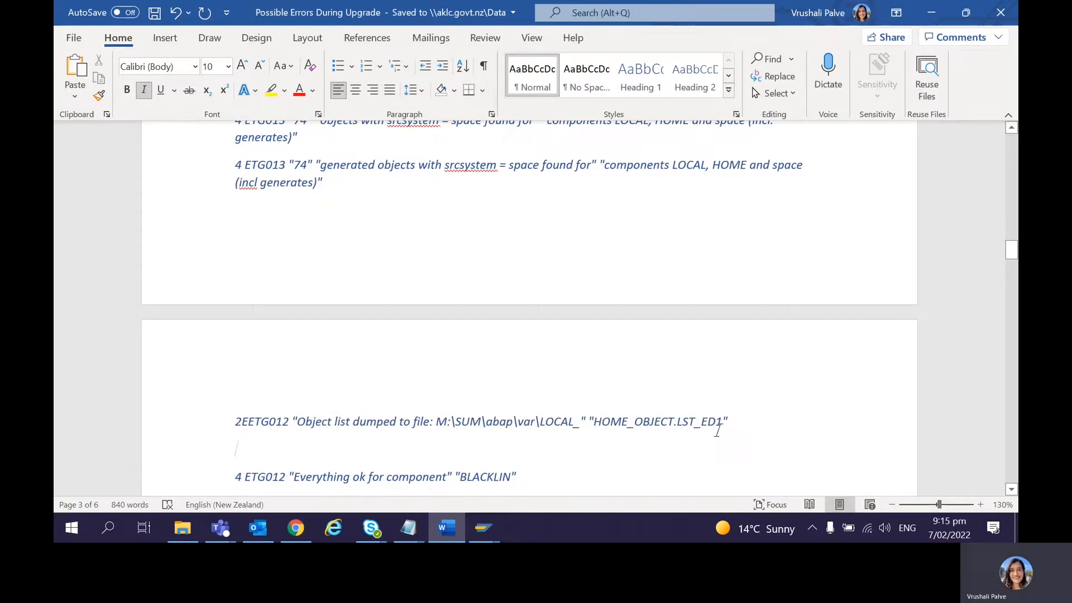
drag(539, 421, 730, 418)
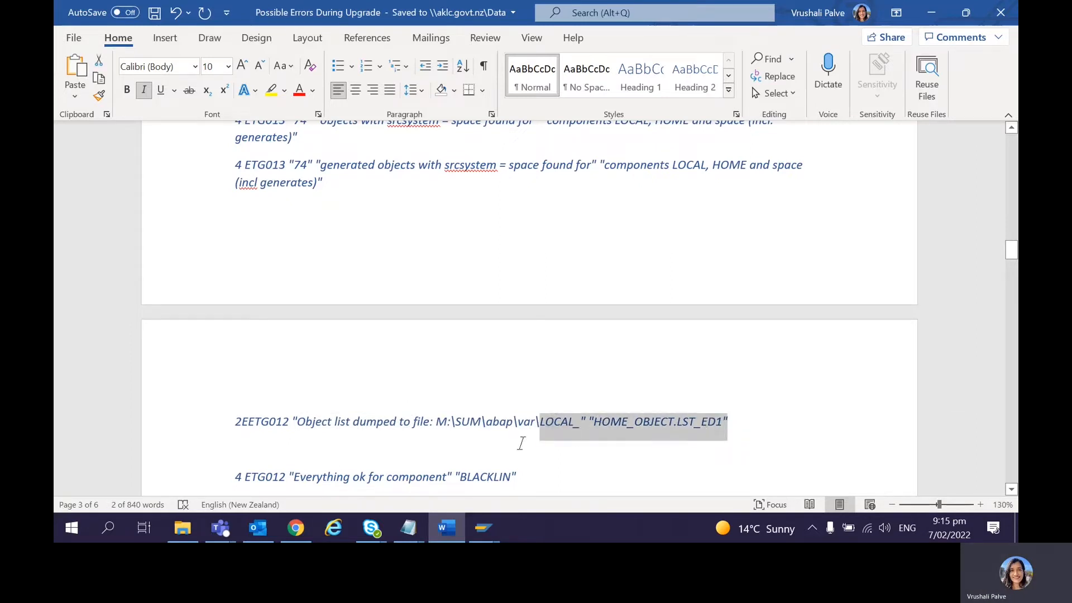
click(484, 439)
Review the component results by highlighting the BLACKLIN entry, the unregistered RWD component and the RWD line about objects not rescued by SUM.
scroll(483, 438, down, 5)
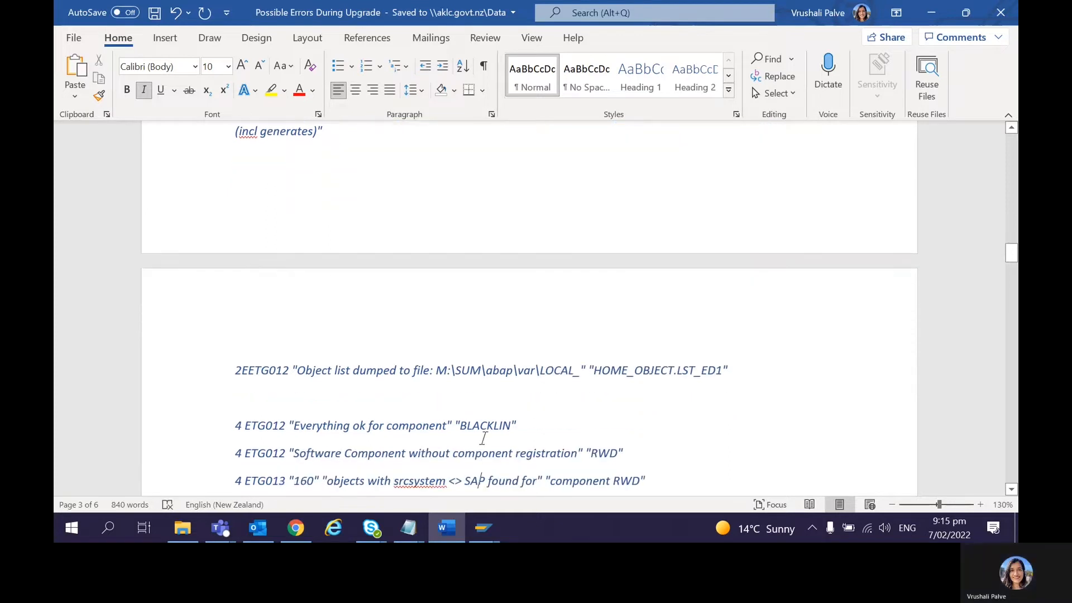
scroll(484, 438, down, 1)
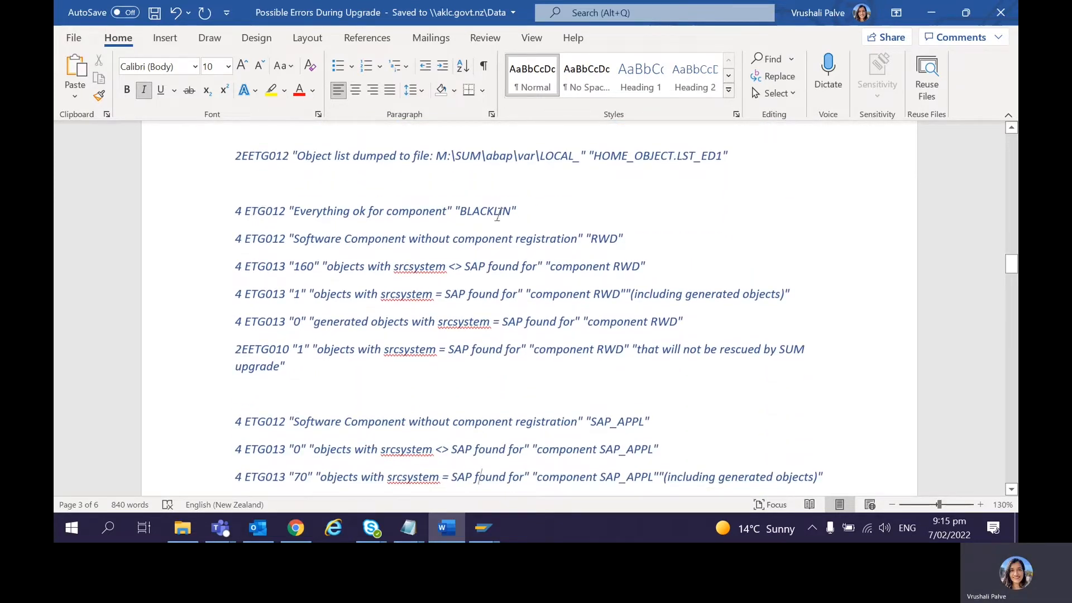
drag(519, 212, 246, 212)
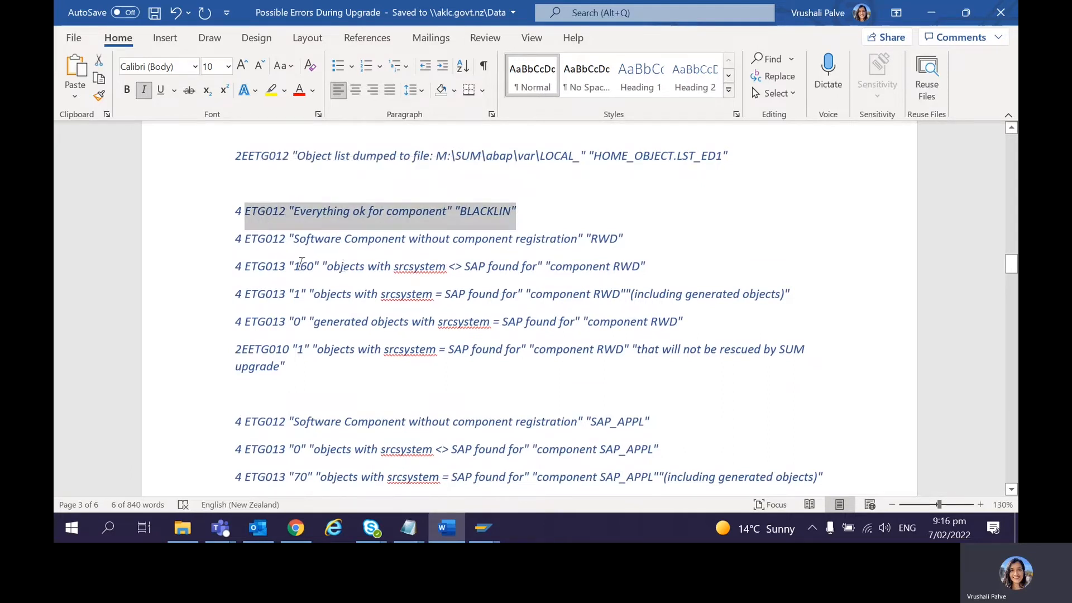
drag(623, 239, 578, 239)
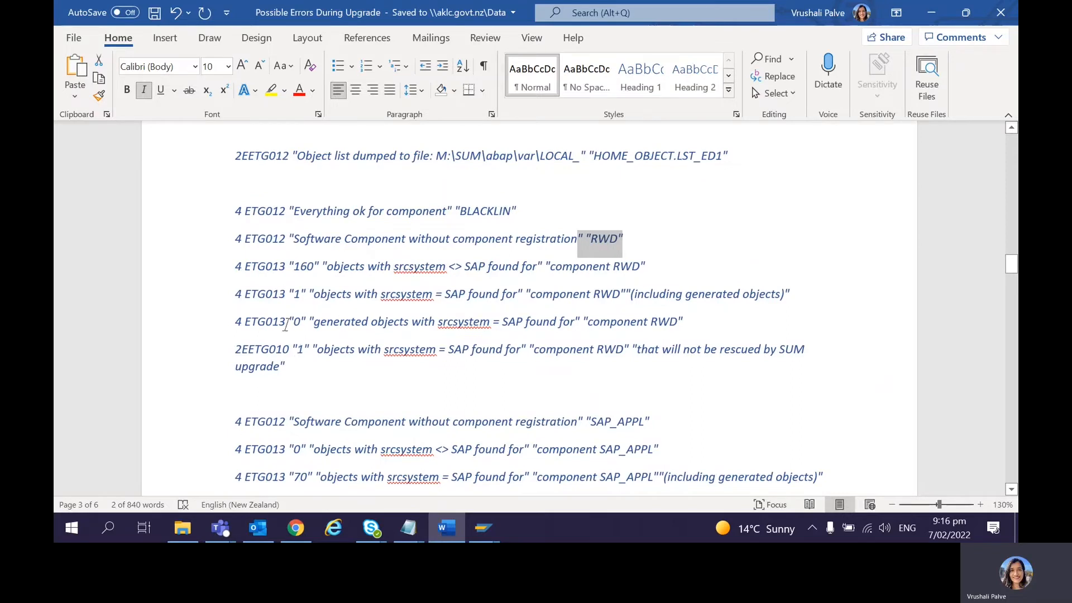
drag(290, 350, 633, 359)
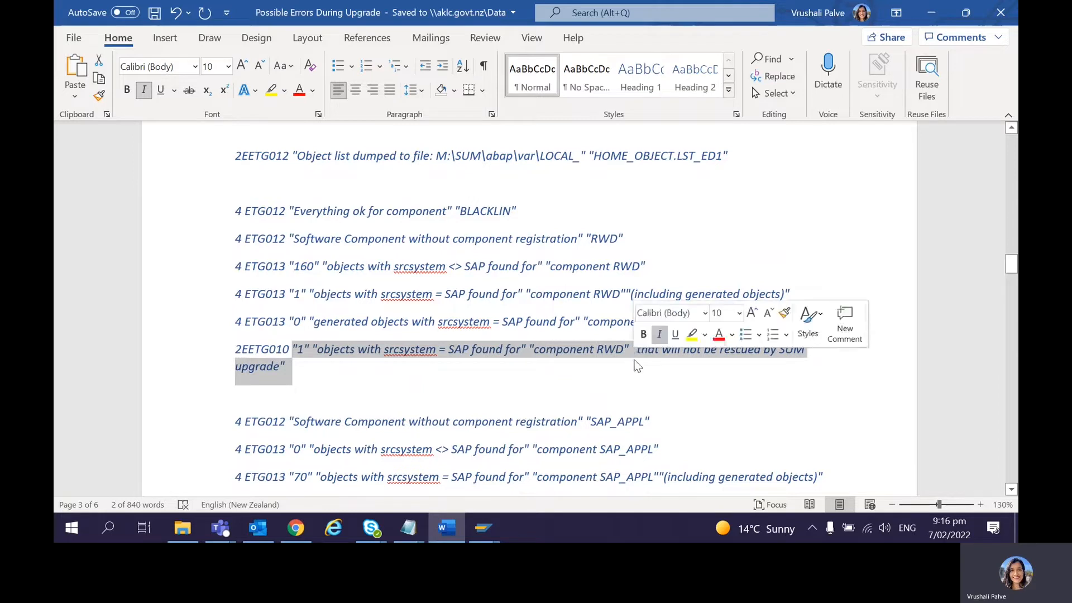
click(532, 360)
drag(276, 344, 455, 350)
click(432, 391)
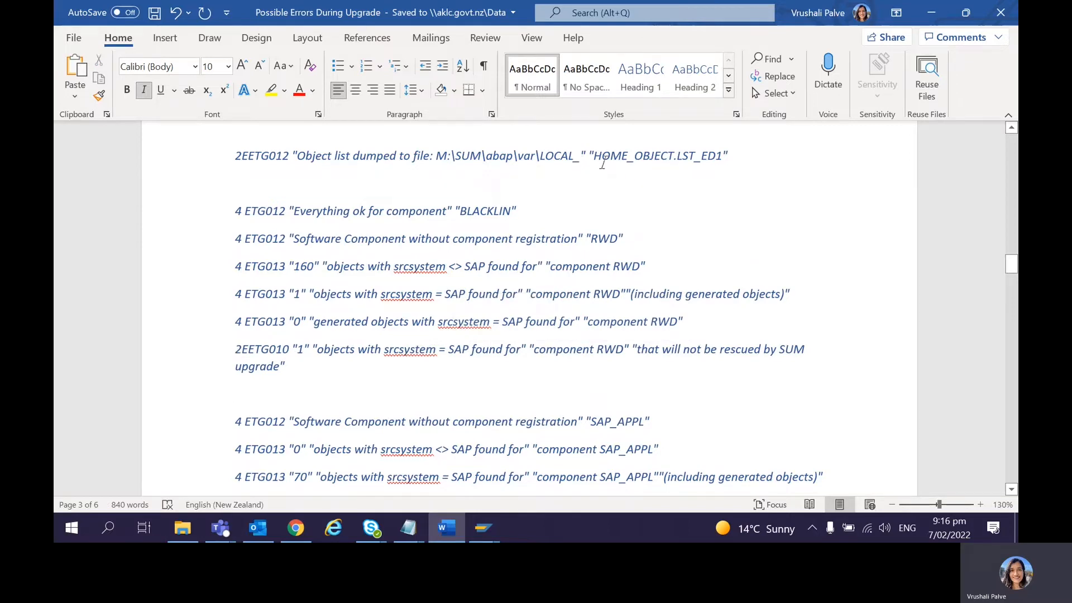
Switch to File Explorer and open the LOCAL_HOME_OBJECT file from the RUN_RSUPG_TADIR_COMPONENT_CHECK folder.
click(183, 529)
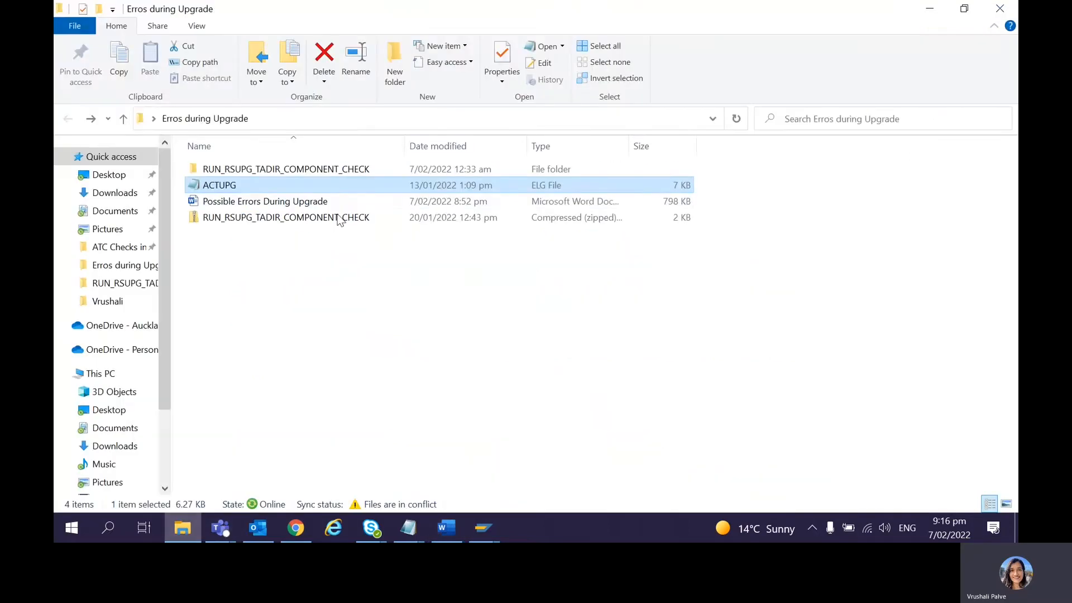
click(296, 171)
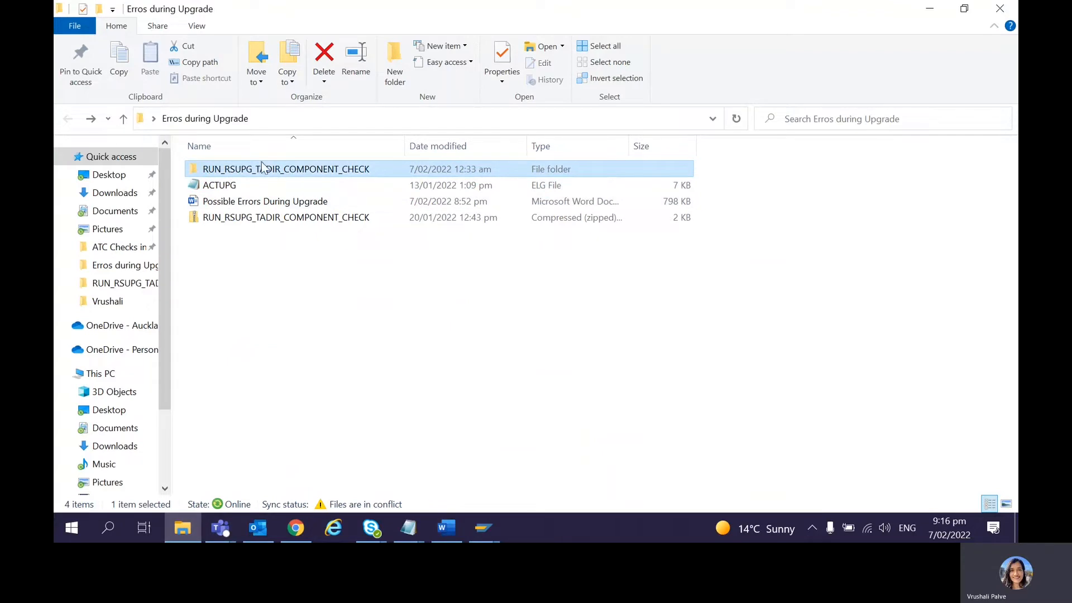
double_click(242, 171)
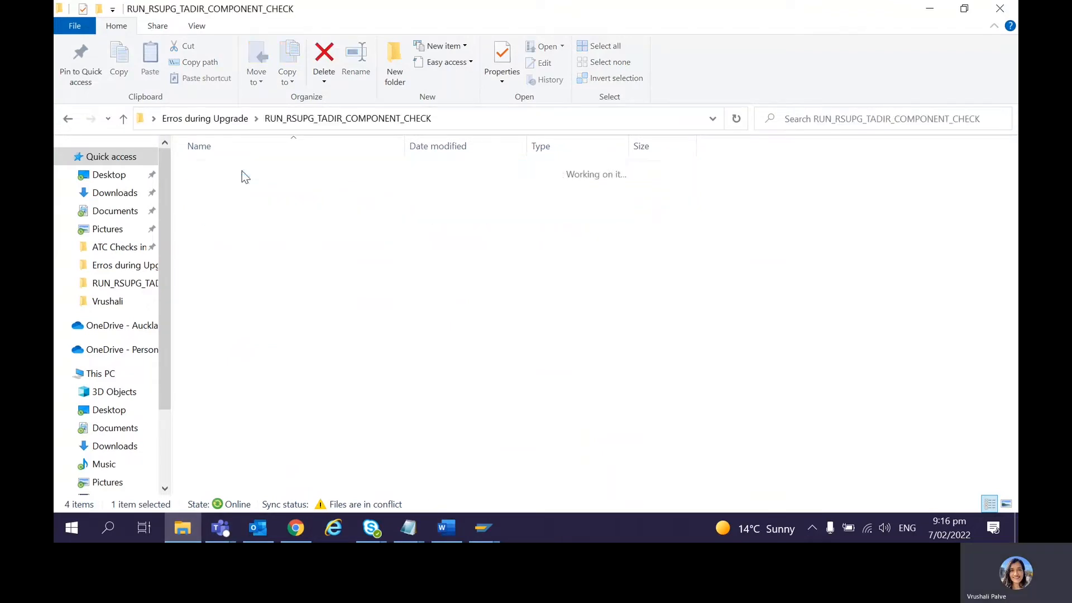
double_click(234, 187)
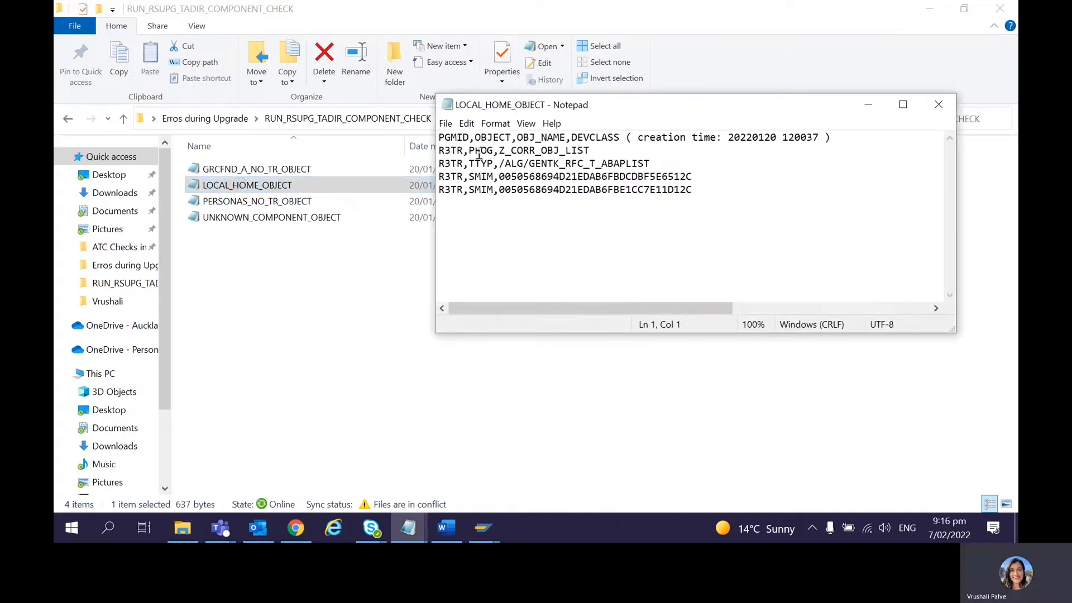
Return to the Word document and highlight the 2EETG010 entry for LOCAL, HOME and space objects with srcsystem = SAP.
click(445, 530)
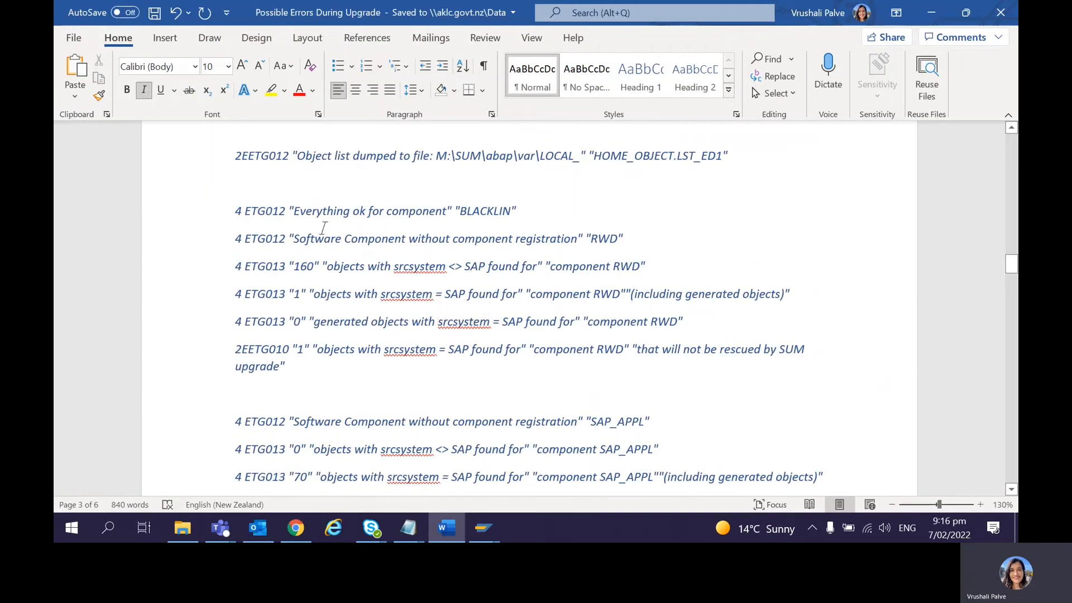
scroll(323, 227, up, 5)
drag(295, 145, 520, 146)
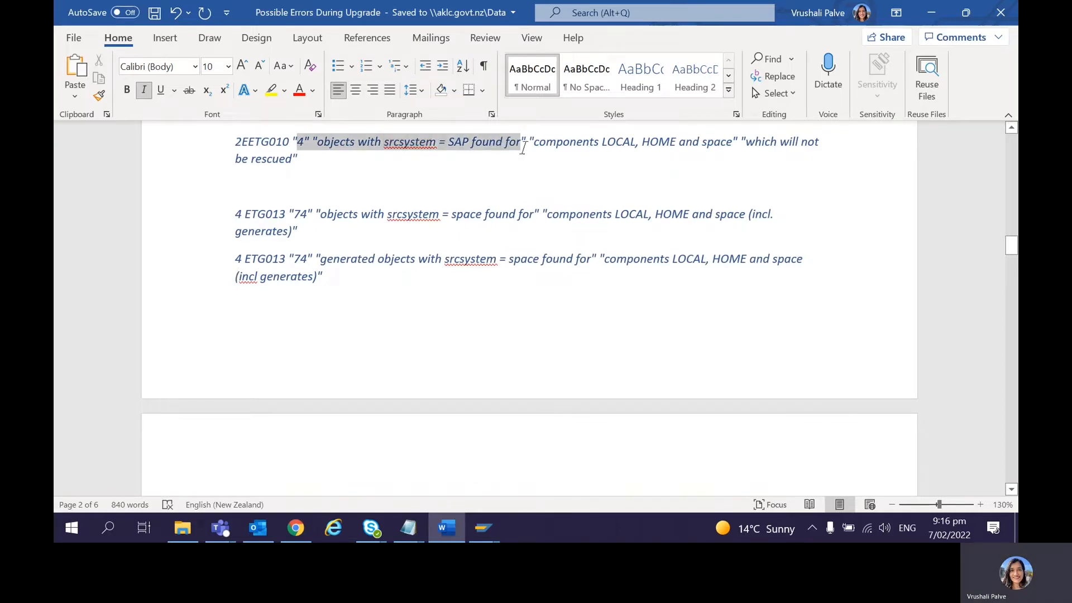
Switch to the LOCAL_HOME_OBJECT file in Notepad and highlight the R3TR, PROG and Z_CORR_OBJ_LIST values and the SMIM object type.
key(alt+Tab)
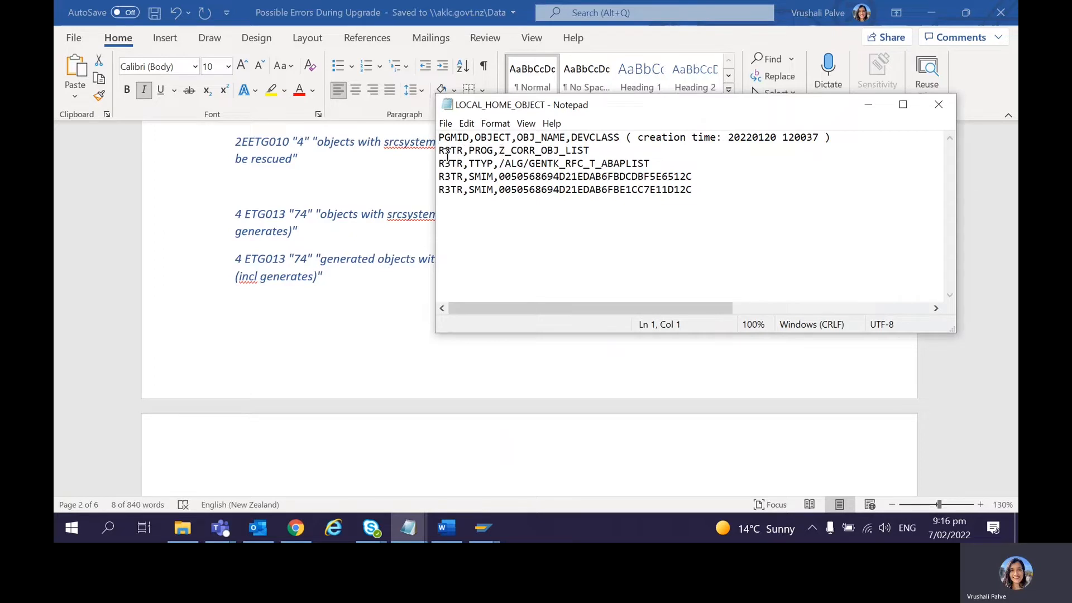
drag(439, 151, 465, 152)
drag(474, 151, 498, 151)
drag(595, 151, 498, 151)
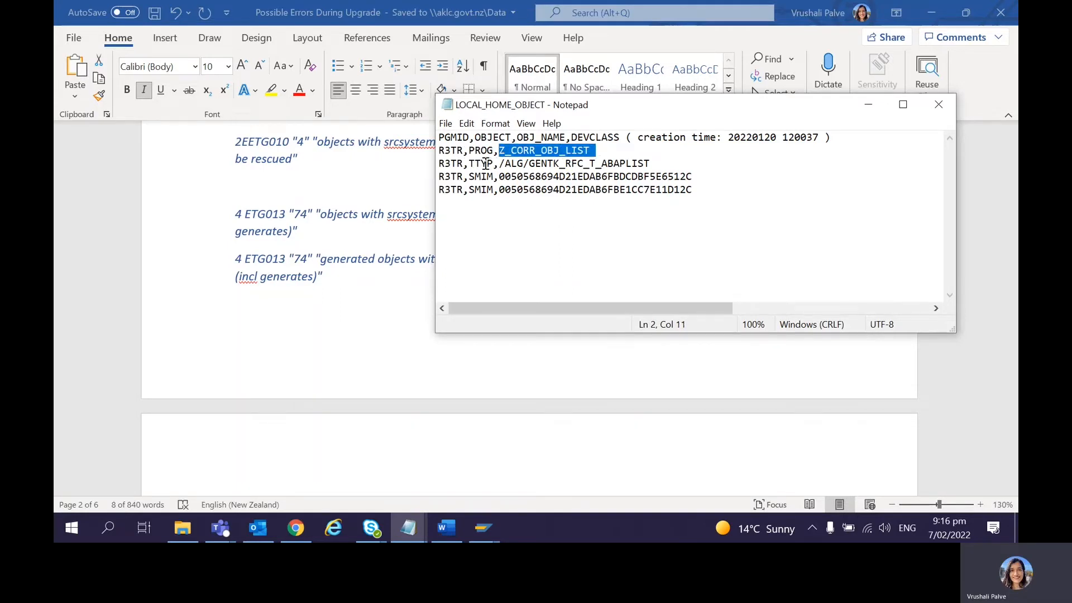
drag(469, 176, 495, 181)
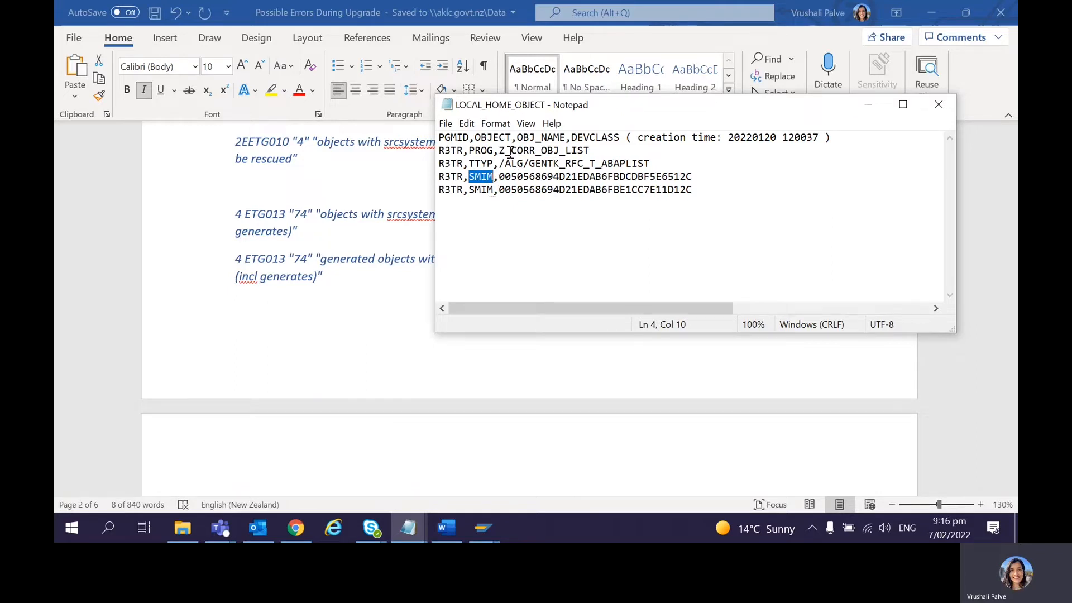
Insert a space before Z_CORR_OBJ_LIST in the LOCAL_HOME_OBJECT file and highlight the rest of that line through its package name.
click(505, 163)
click(516, 189)
click(505, 151)
key(Left)
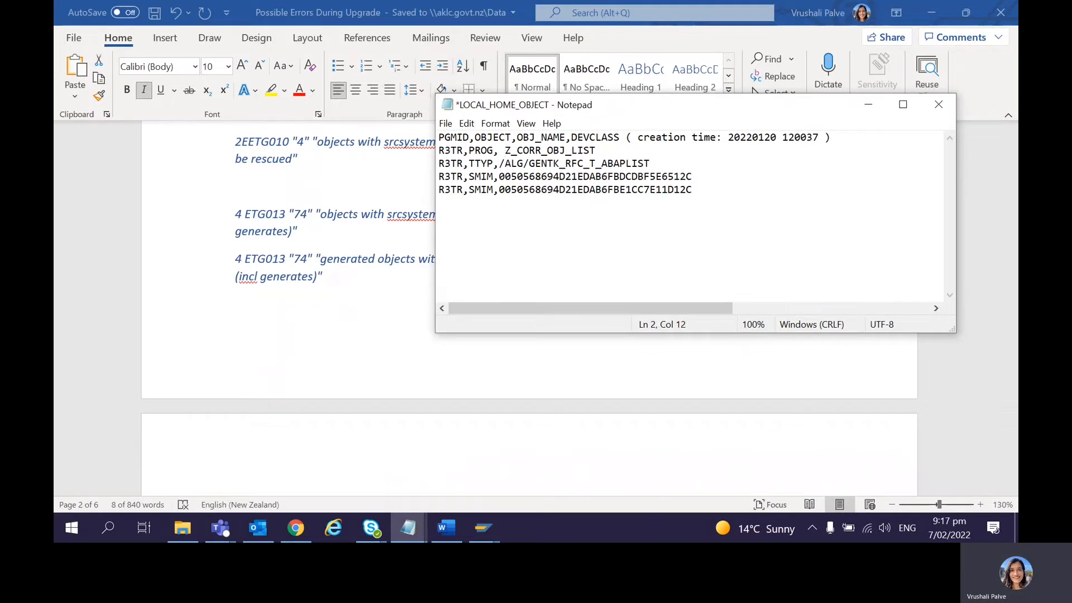
key(shift+End)
key(shift+Left)
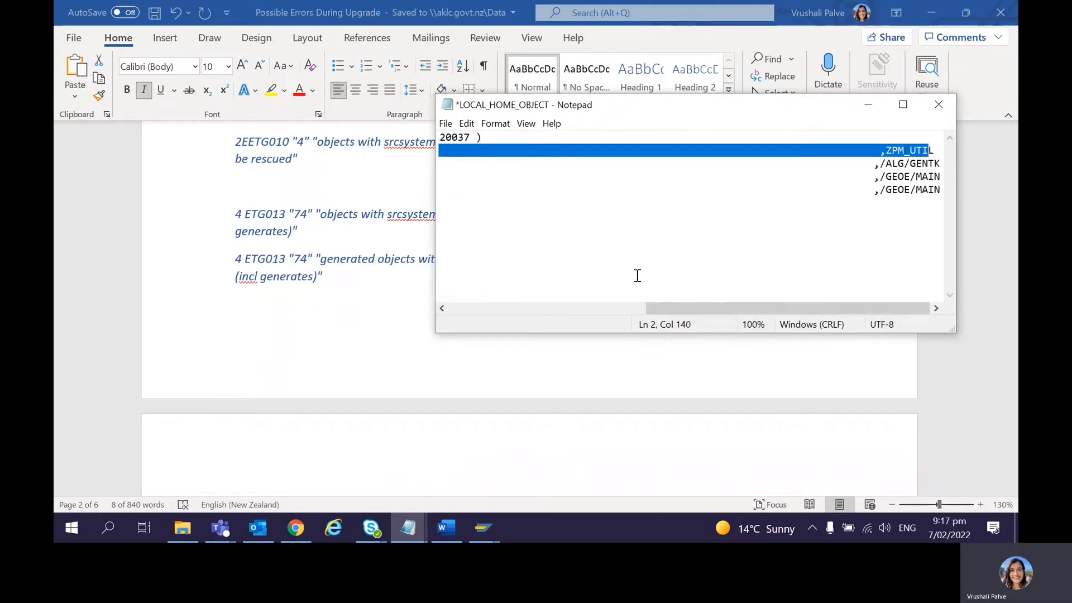
drag(662, 308, 461, 309)
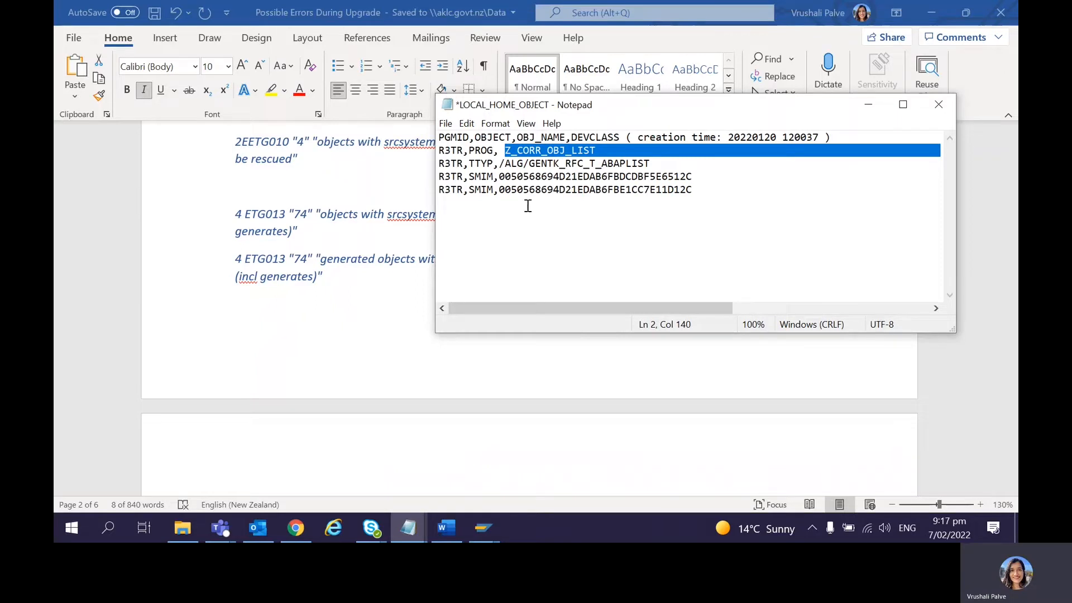
Point out the entries in the LOCAL_HOME_OBJECT file and highlight the TTYP object name /ALG/GENTK_RFC_T_ABAPLIST.
click(522, 202)
click(517, 150)
click(517, 162)
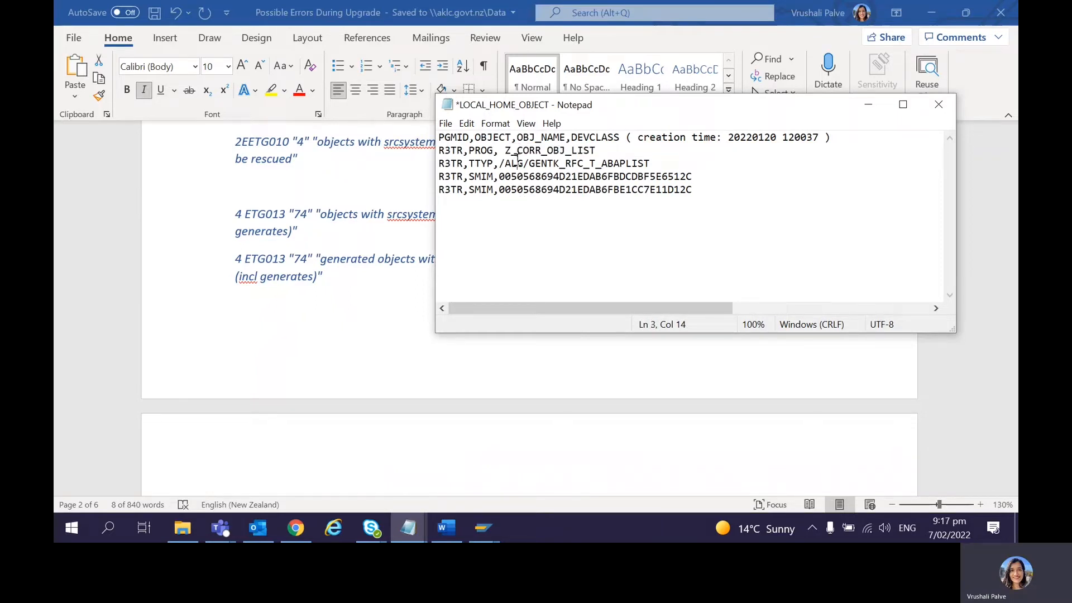
click(517, 153)
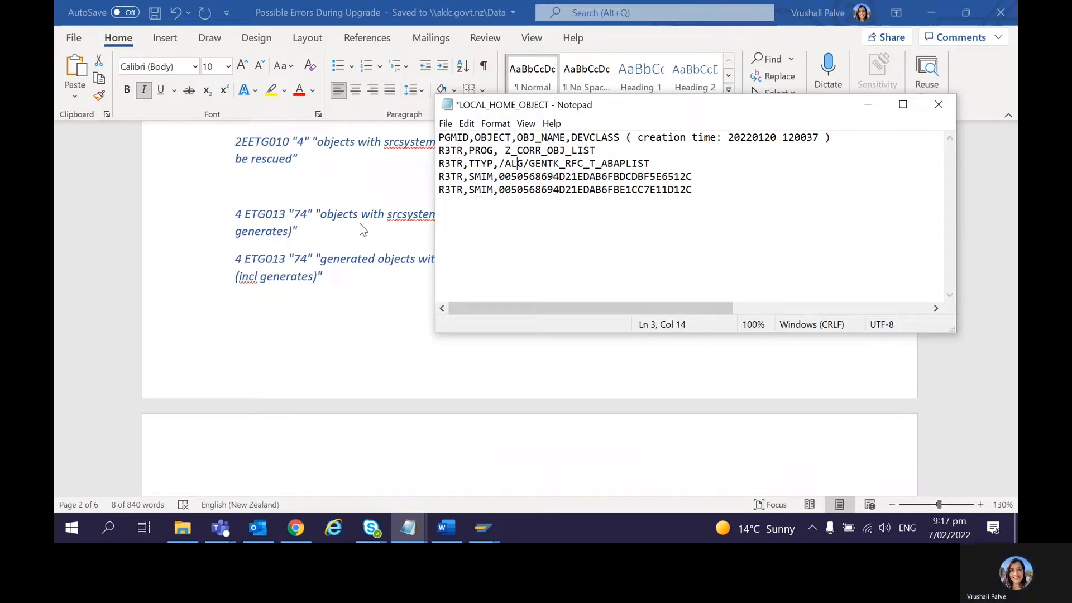
key(alt+Tab)
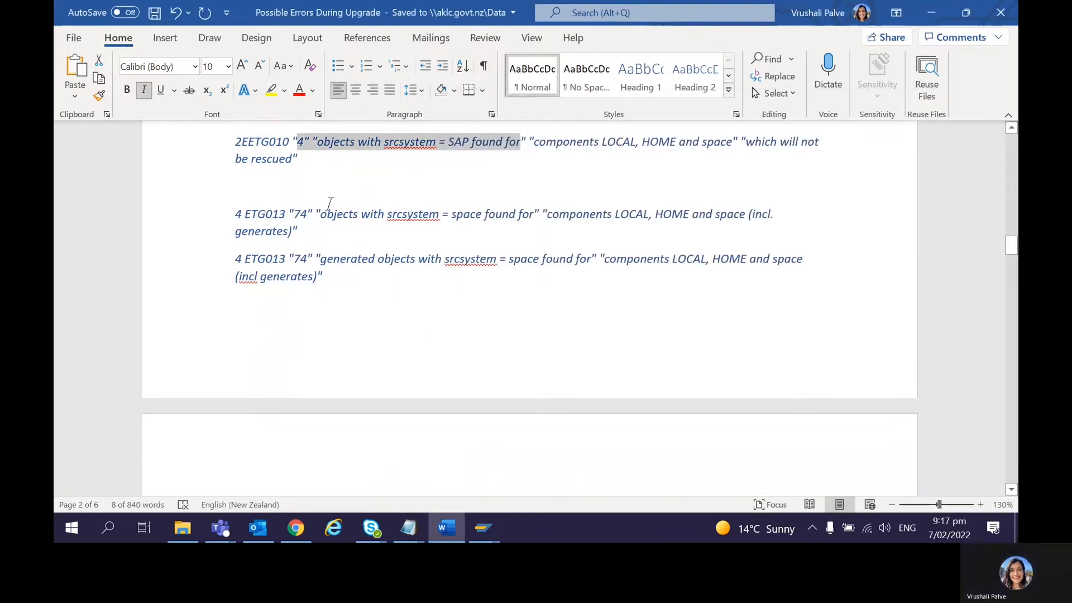
key(alt+Tab)
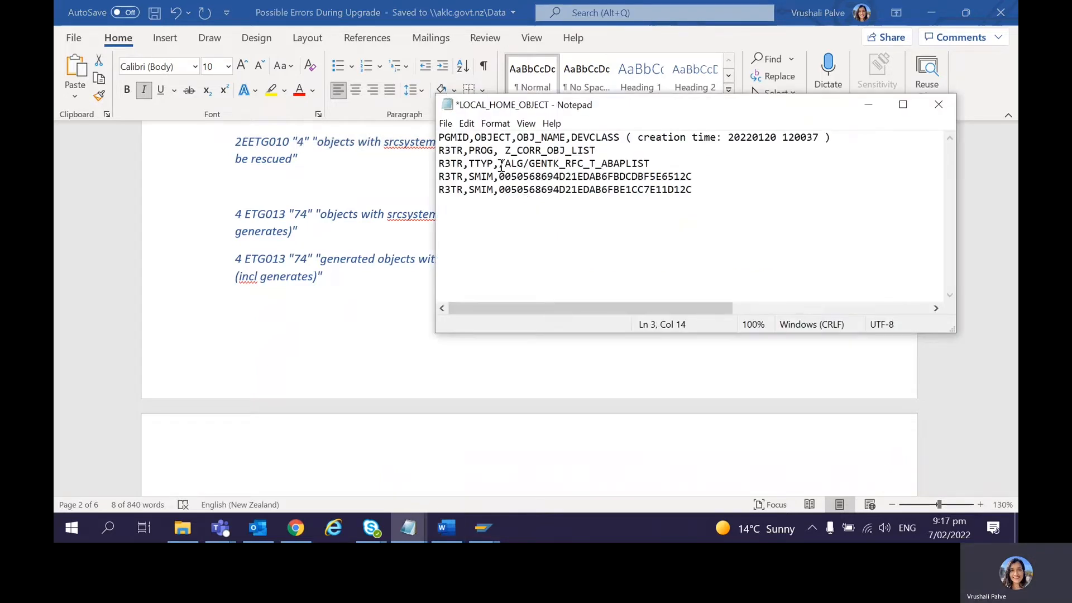
drag(499, 163, 649, 163)
click(505, 176)
Return to the Word document and highlight the 2EETG010 entry from the srcsystem value SAP onward.
click(359, 203)
click(330, 158)
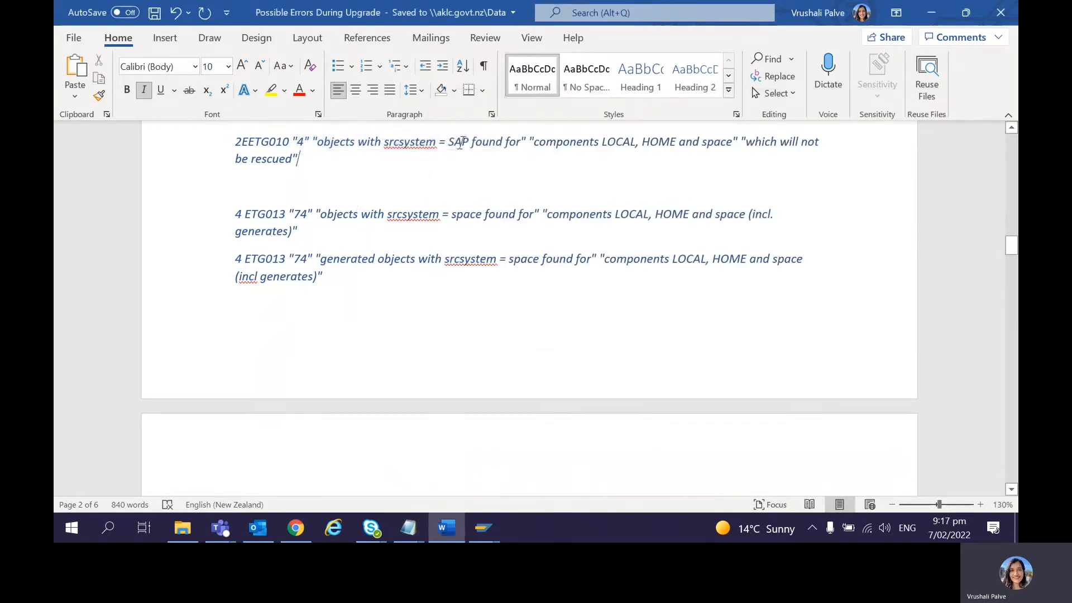
drag(449, 144, 478, 179)
click(478, 181)
Switch to SAP, display table TADIR and review its attributes and its delivery and maintenance settings.
key(alt+Tab)
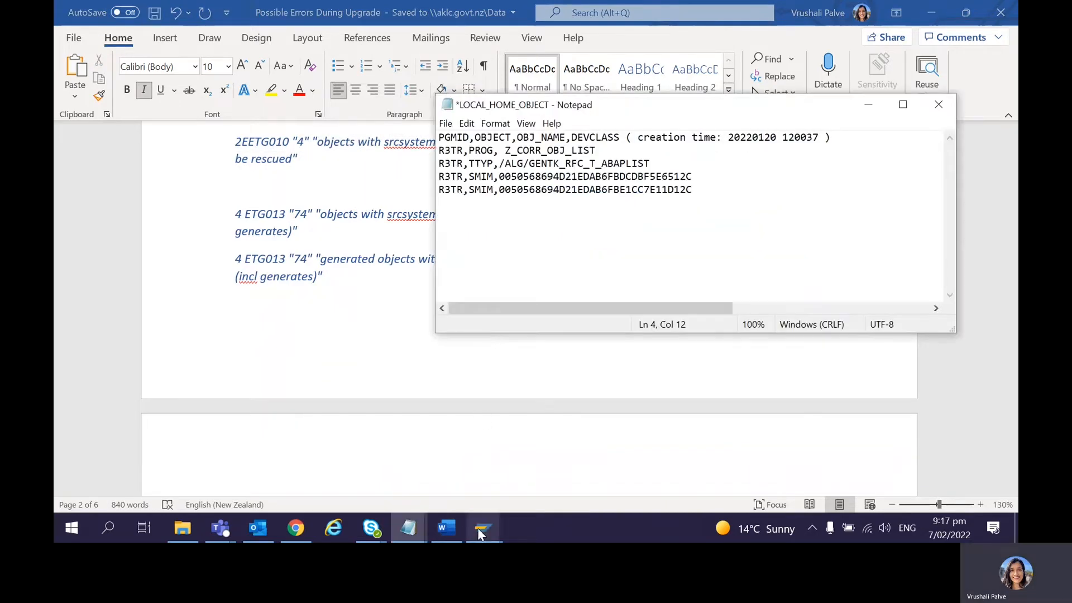
click(490, 501)
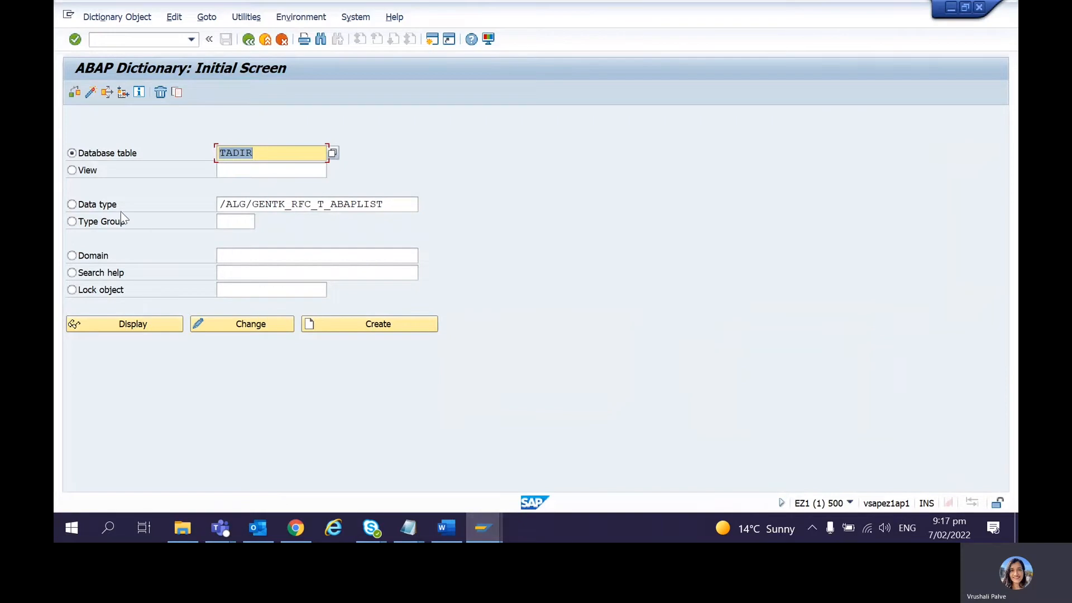
click(136, 321)
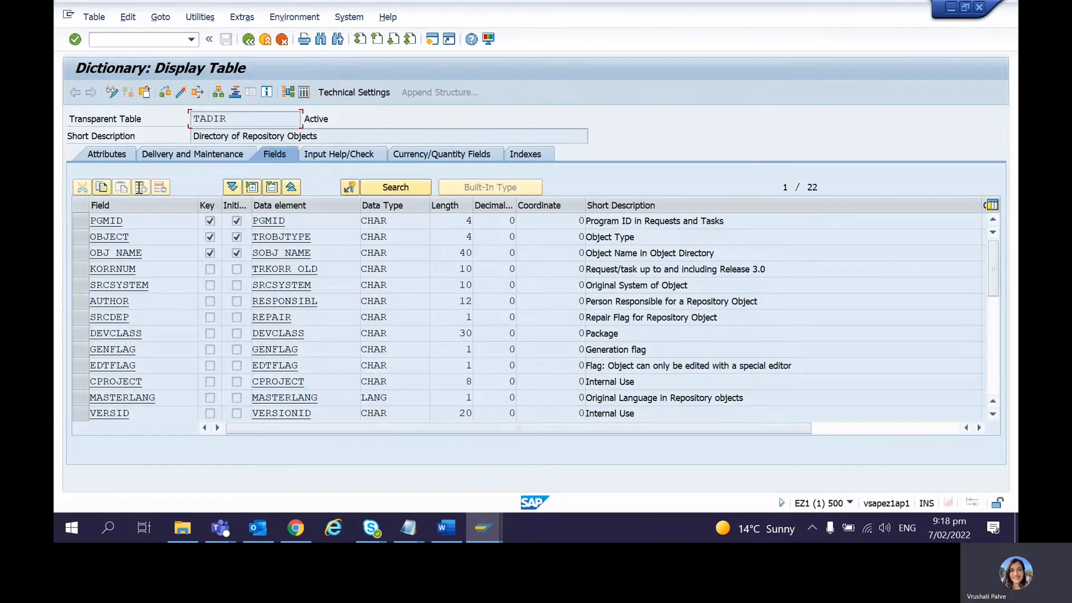
click(105, 153)
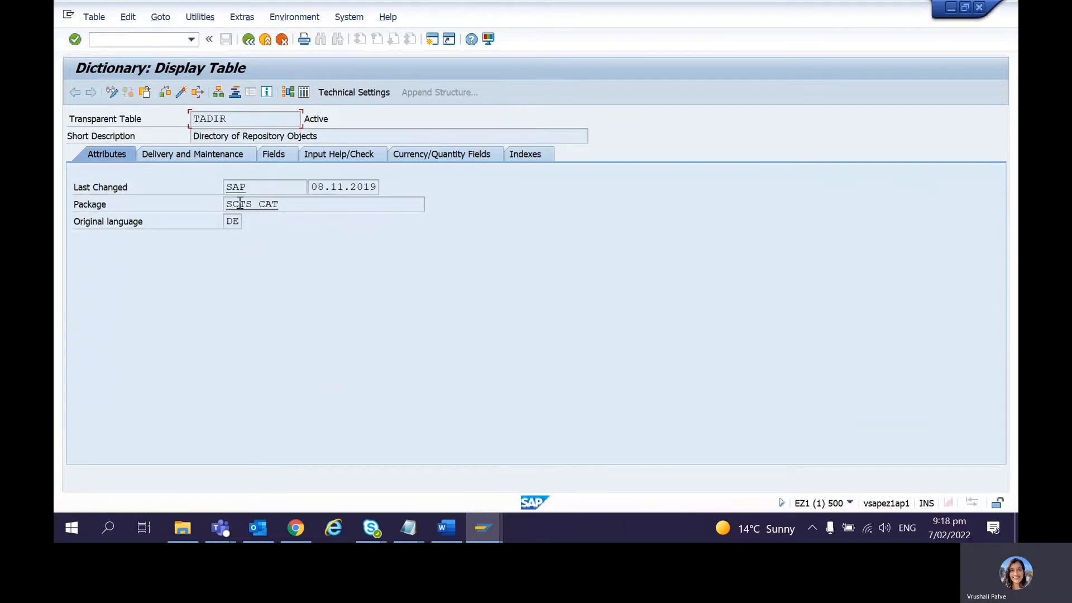
drag(256, 187, 219, 183)
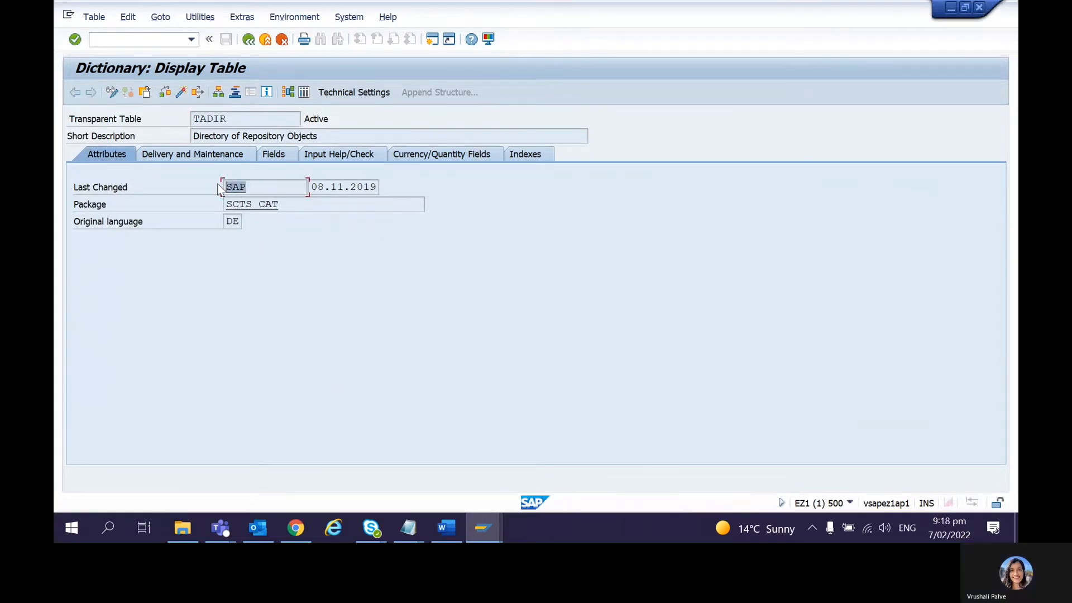
click(202, 155)
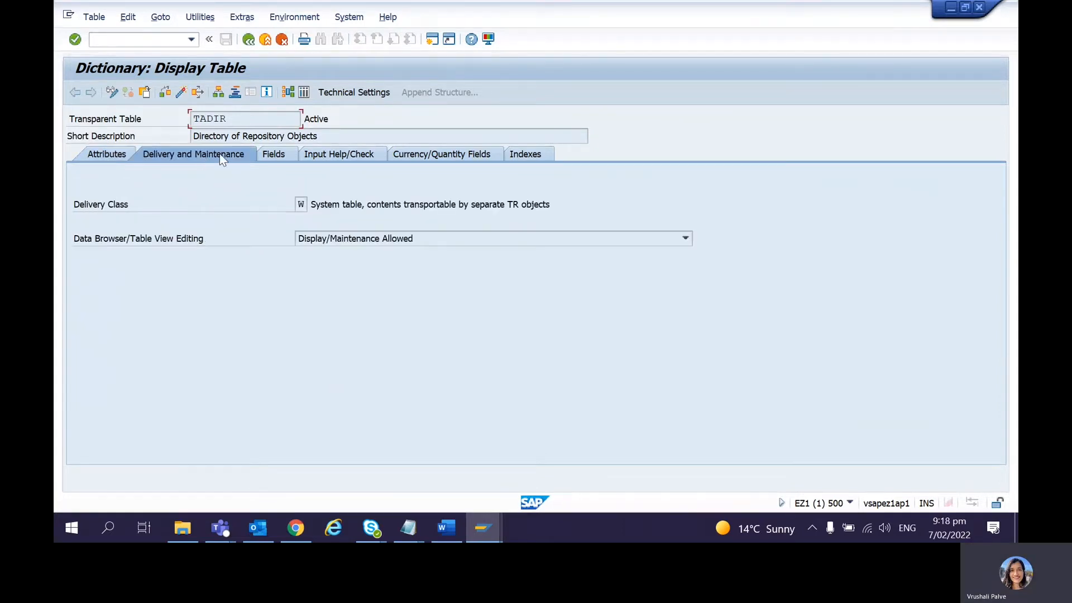
Return to the ABAP Dictionary initial screen and open the data selection screen for table TADIR.
click(248, 40)
click(139, 327)
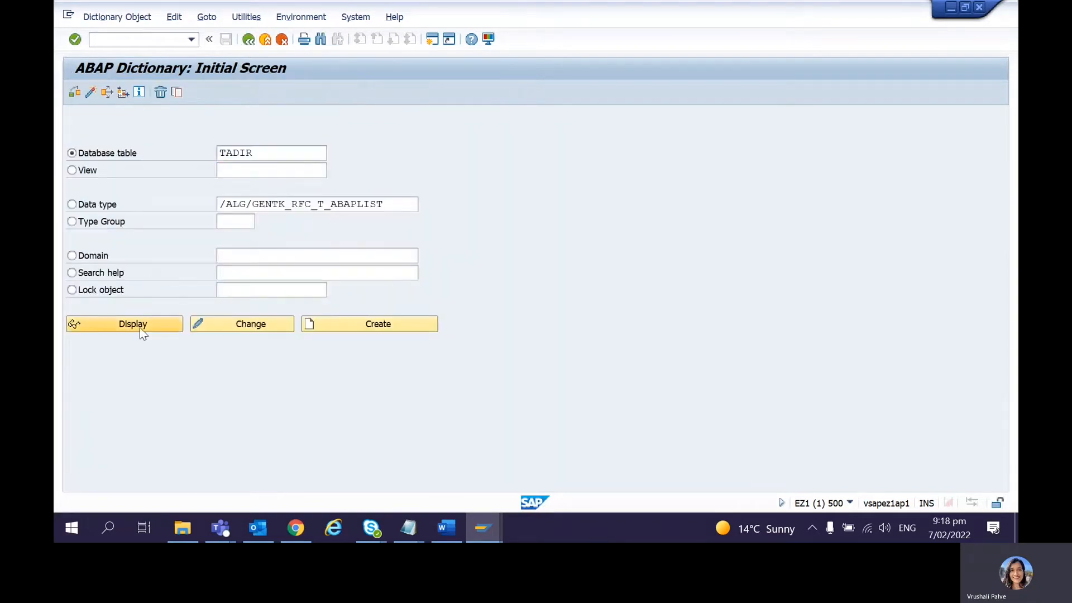
click(306, 91)
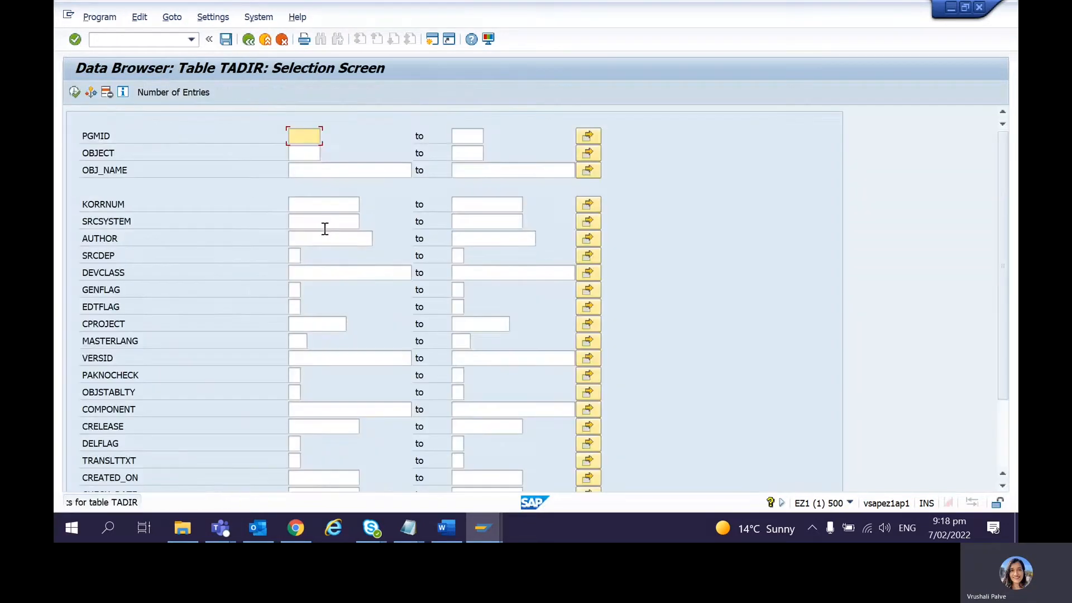
Using the object name from the LOCAL_HOME_OBJECT file, filter TADIR by OBJ_NAME */ALG/GENTK*, count the matching entries and list them.
key(alt+Tab)
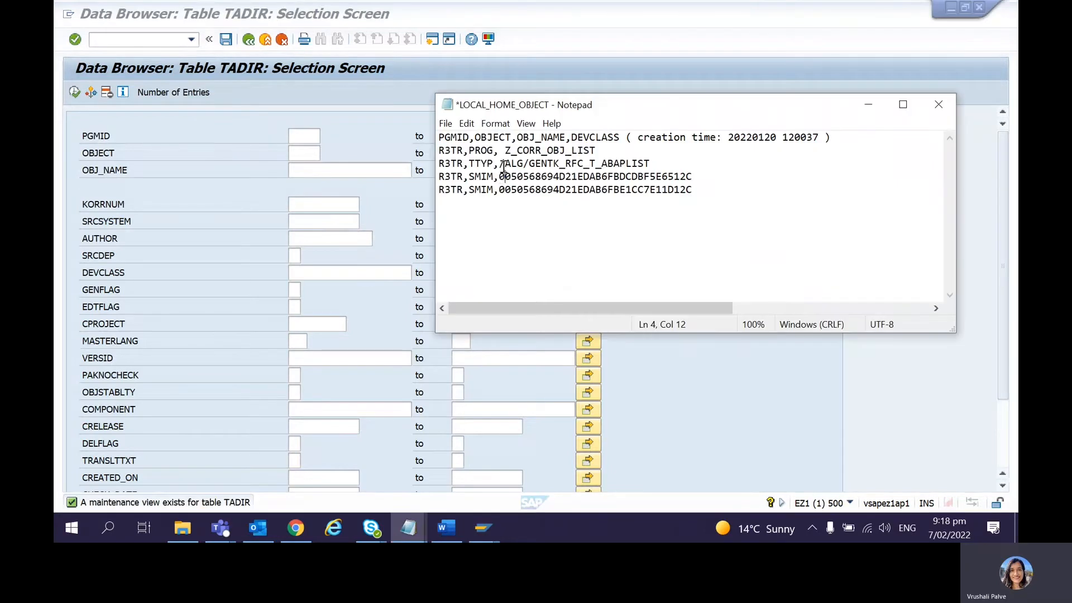
drag(498, 163, 662, 163)
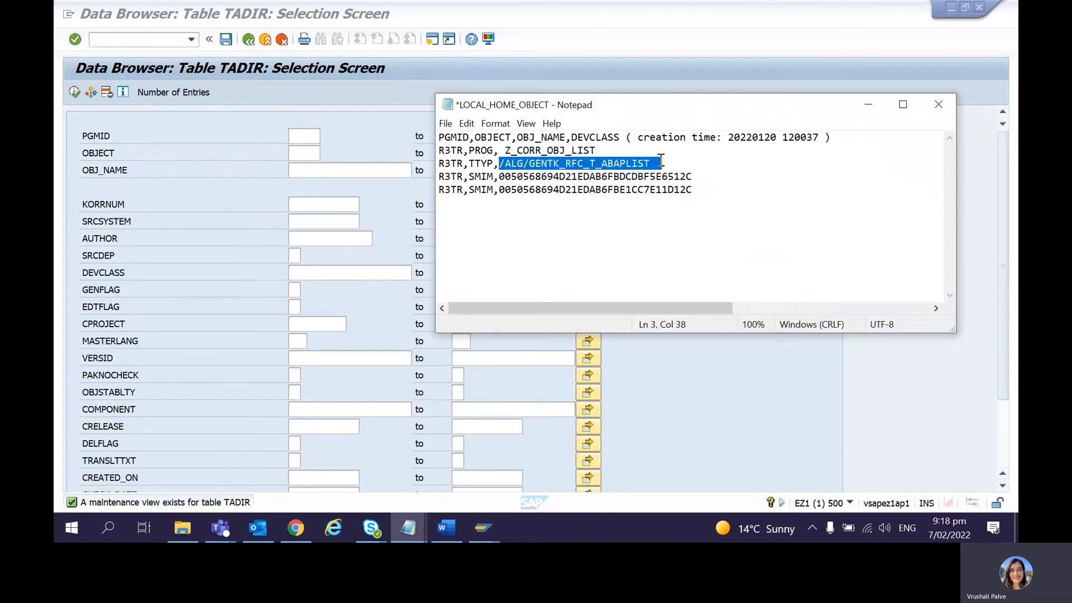
key(alt+Tab)
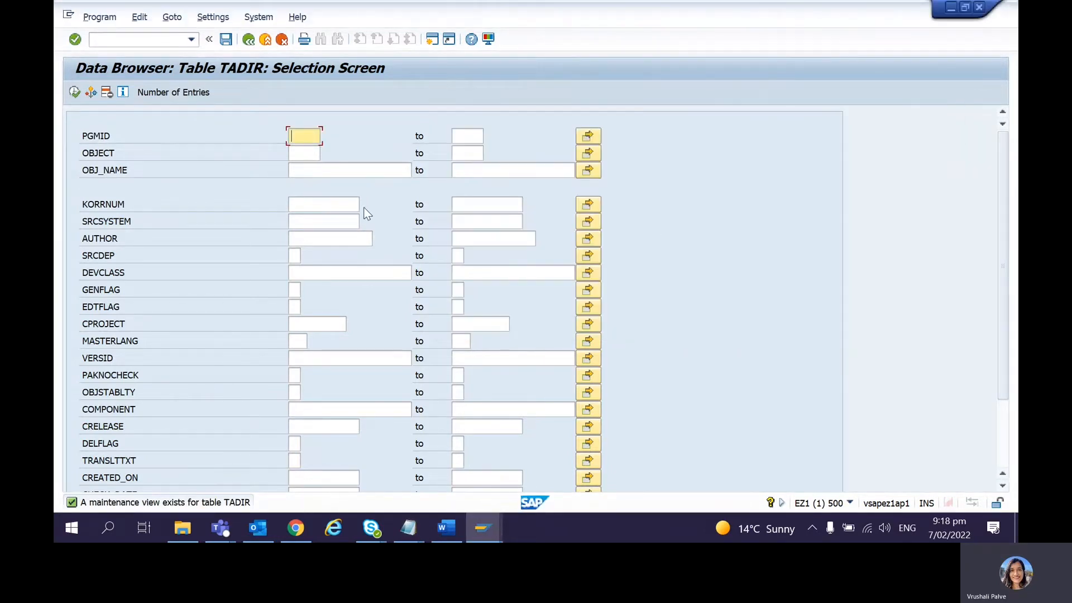
click(312, 172)
key(Down)
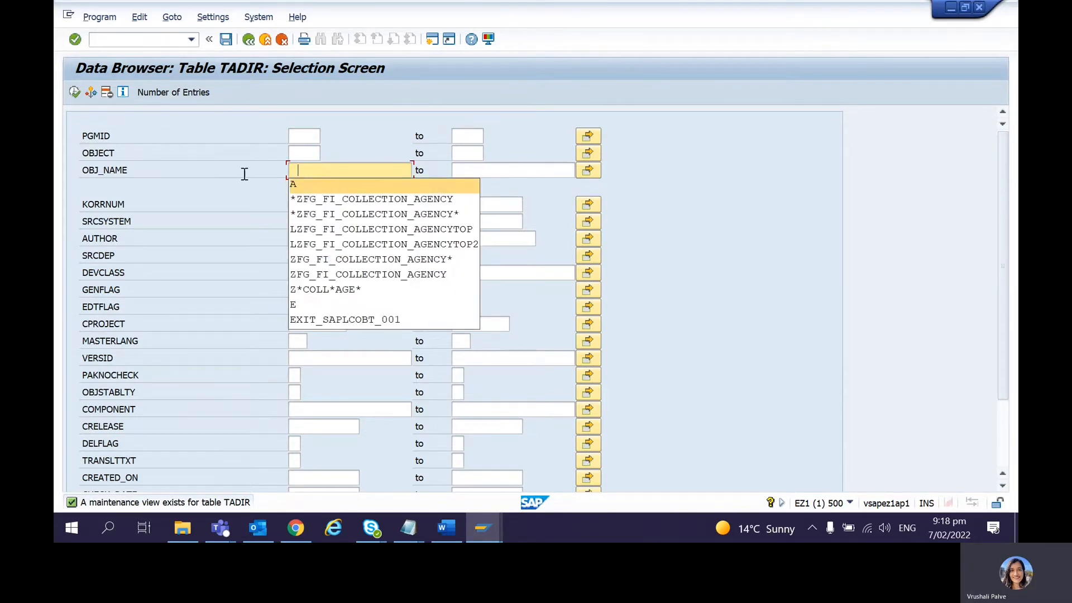
click(244, 174)
click(296, 167)
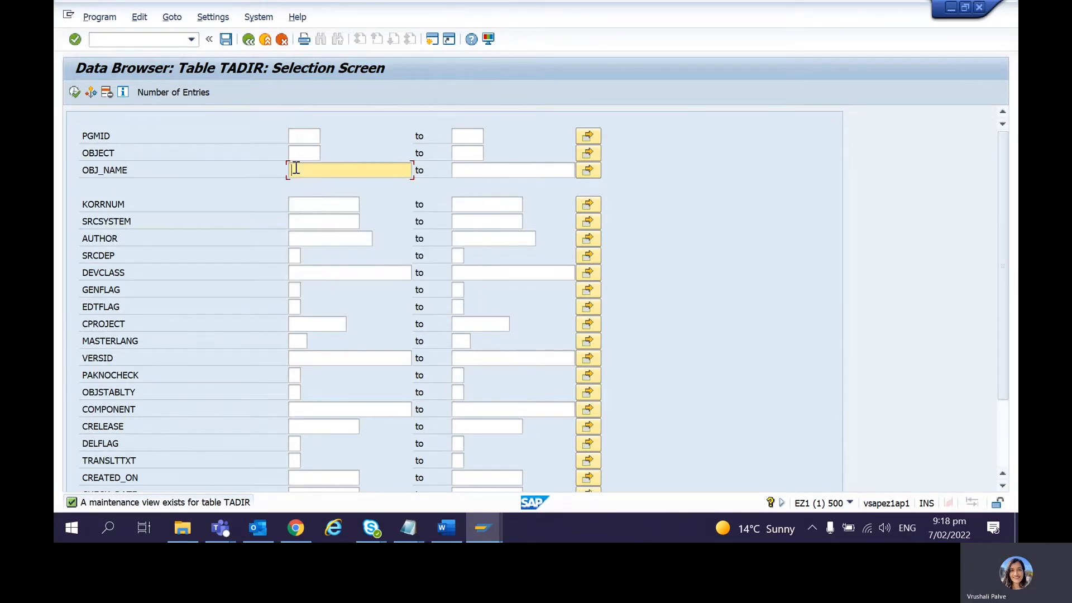
text(*/alg/gentk*)
click(186, 100)
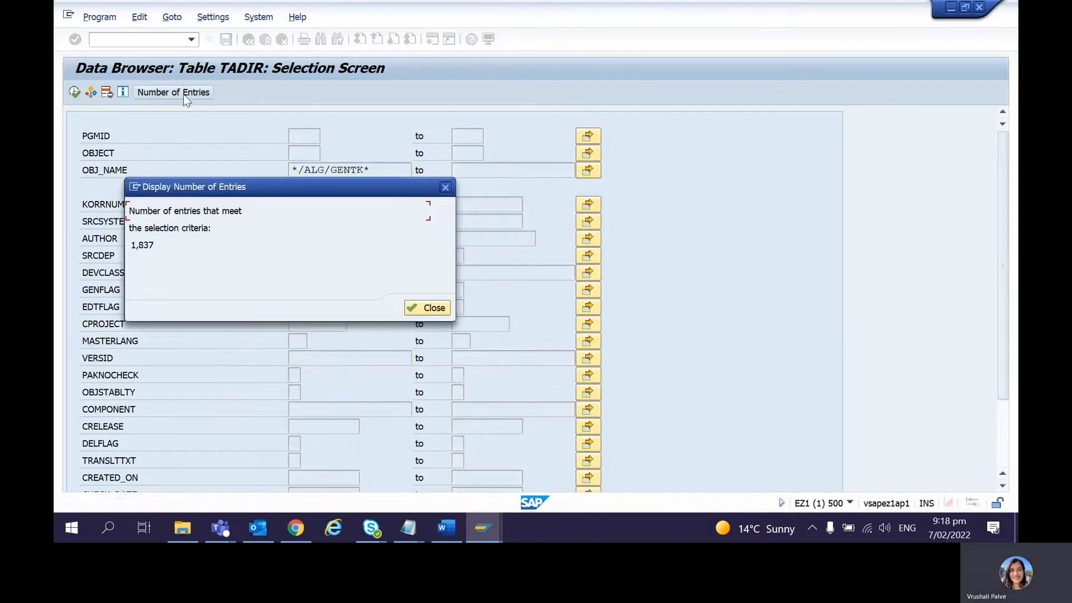
key(Return)
key(F8)
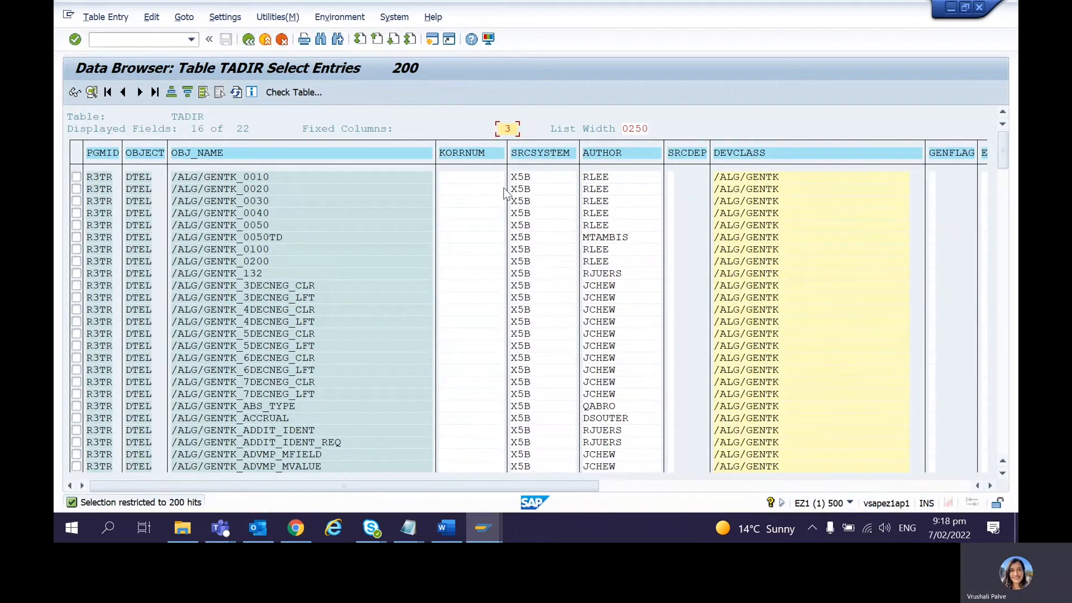
Return to the TADIR selection screen, restrict SRCSYSTEM to SAP and count the matching entries.
key(F3)
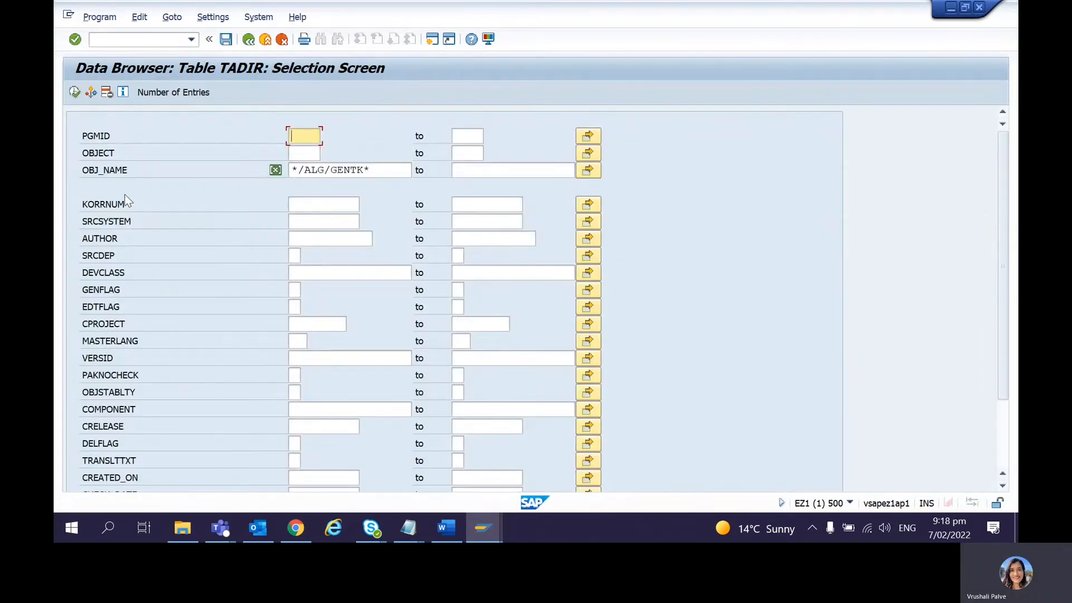
click(311, 219)
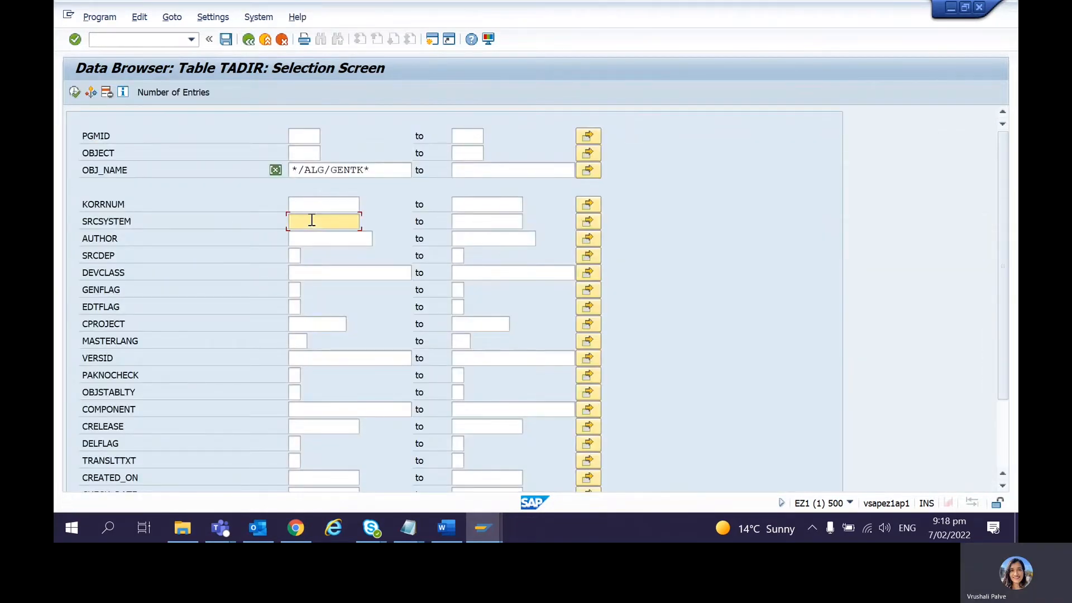
text(sap)
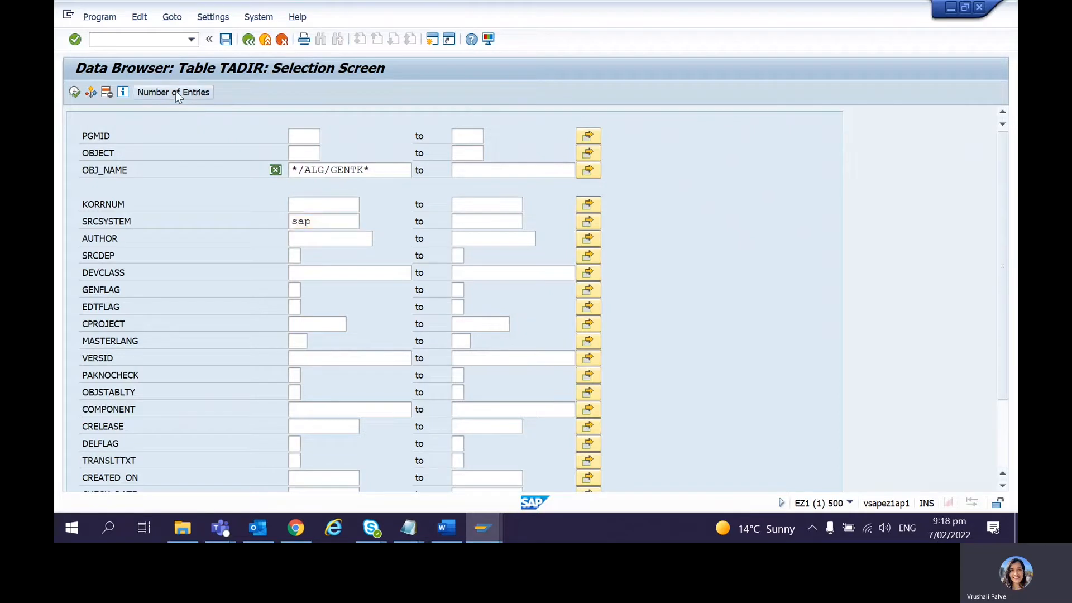
click(175, 91)
key(Return)
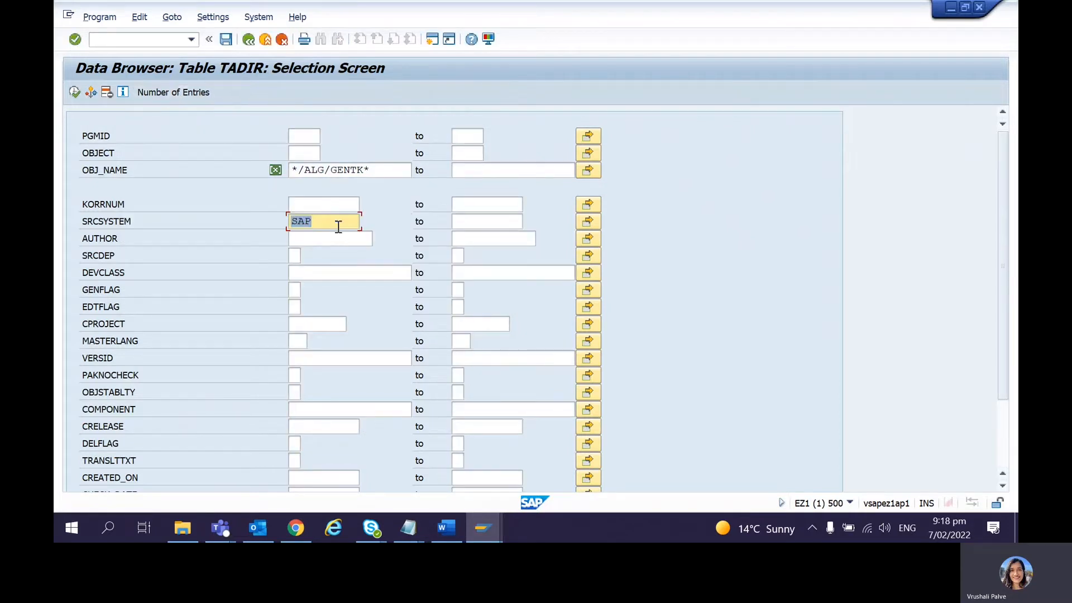
Clear the SRCSYSTEM filter, list the */ALG/GENTK* entries and compare them with the object list in Notepad.
key(alt+Tab)
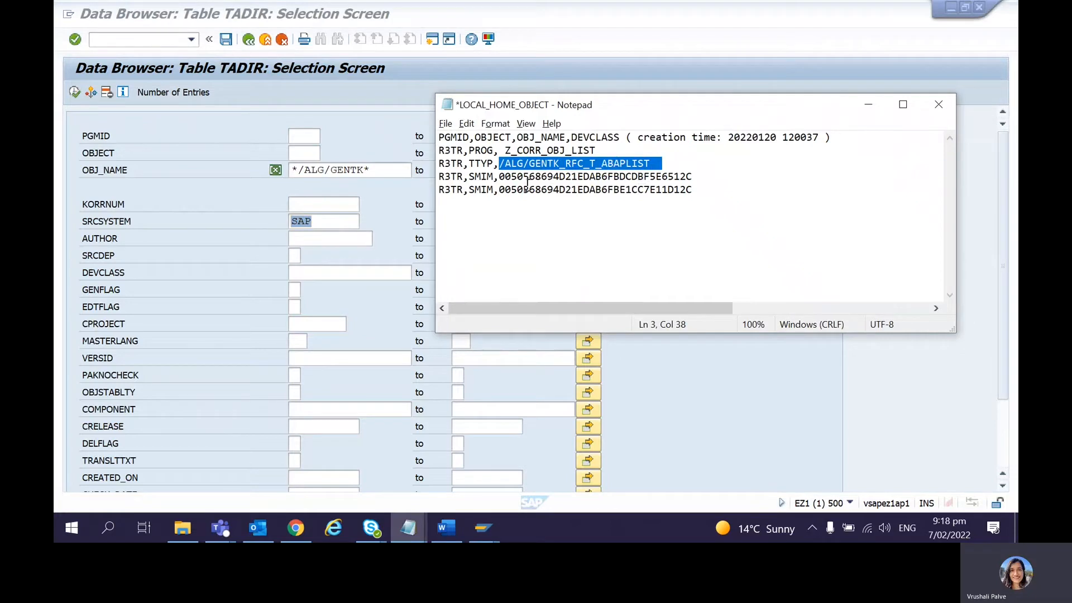
key(alt+Tab)
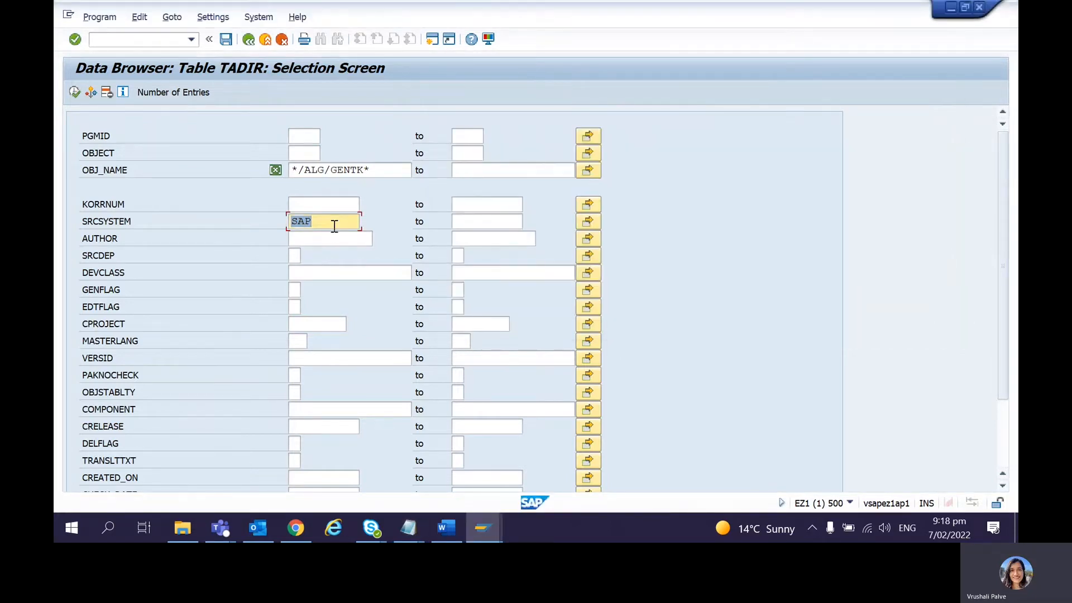
key(Delete)
key(F8)
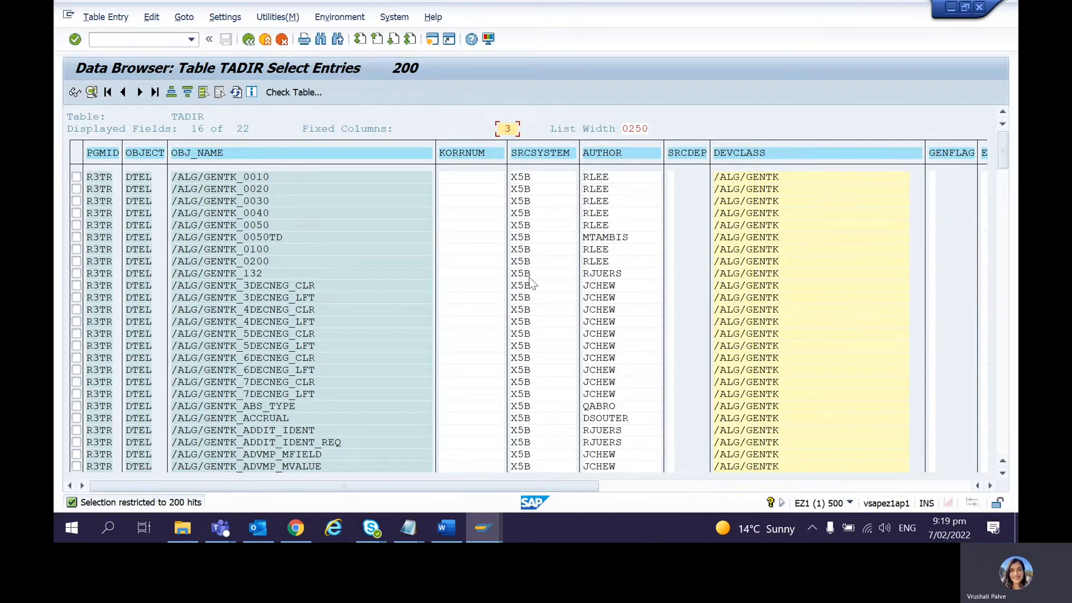
key(alt+Tab)
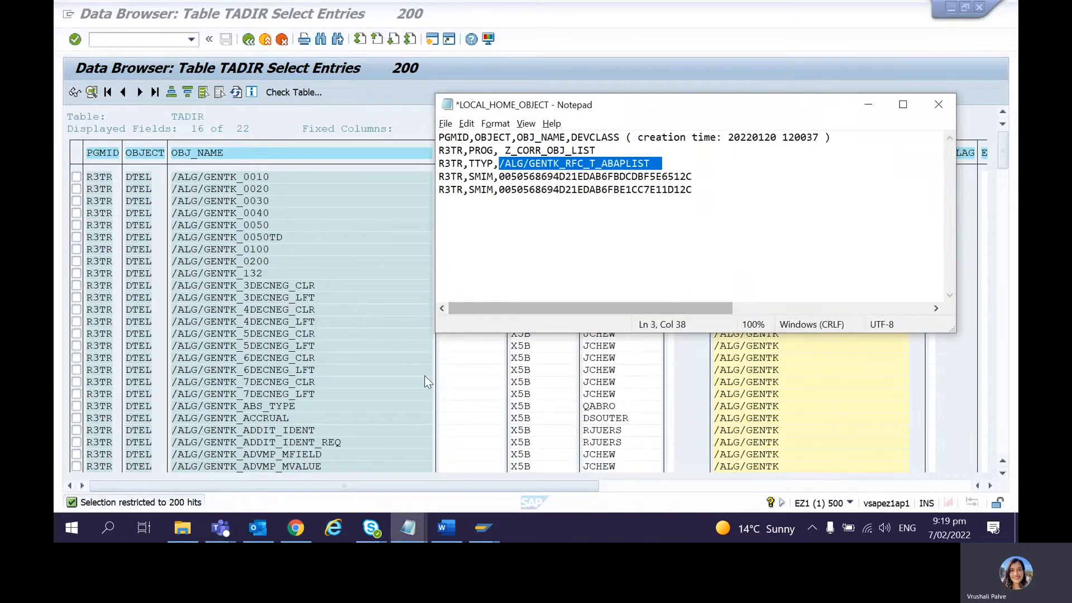
key(alt+Tab)
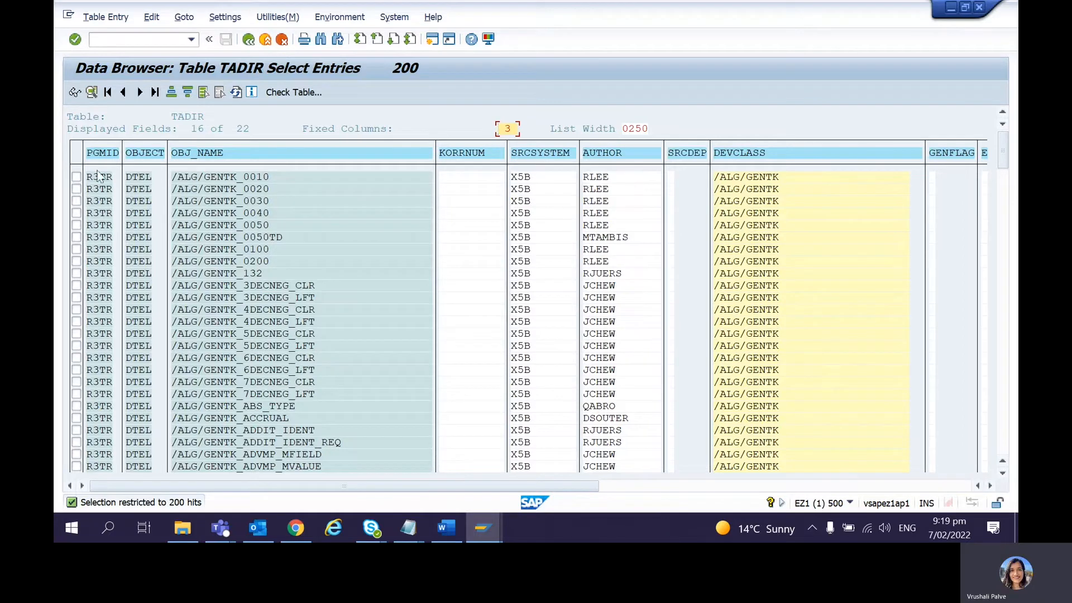
Mark the /ALG/GENTK_0010 entry, open transaction SE11 in a new session and return to the TADIR entry list.
click(77, 177)
click(78, 177)
click(144, 42)
text(/ose11)
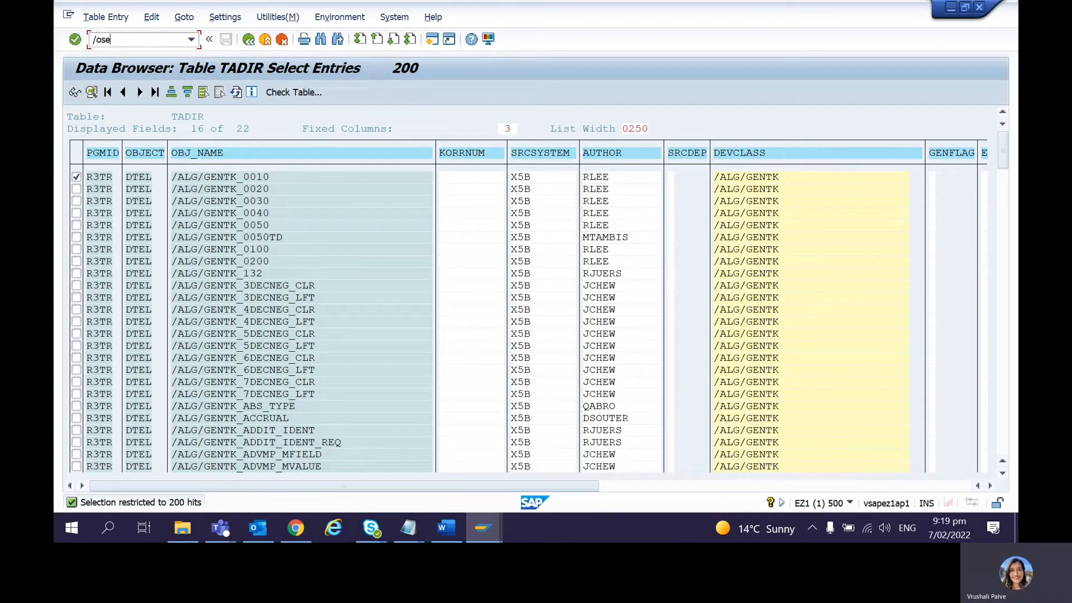
key(Return)
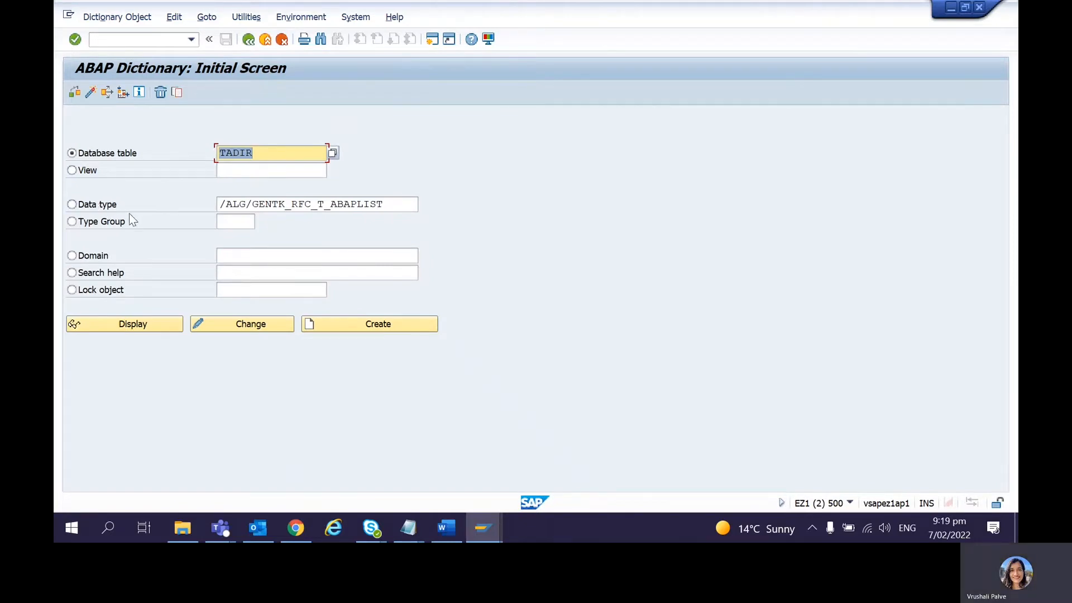
key(alt+Tab)
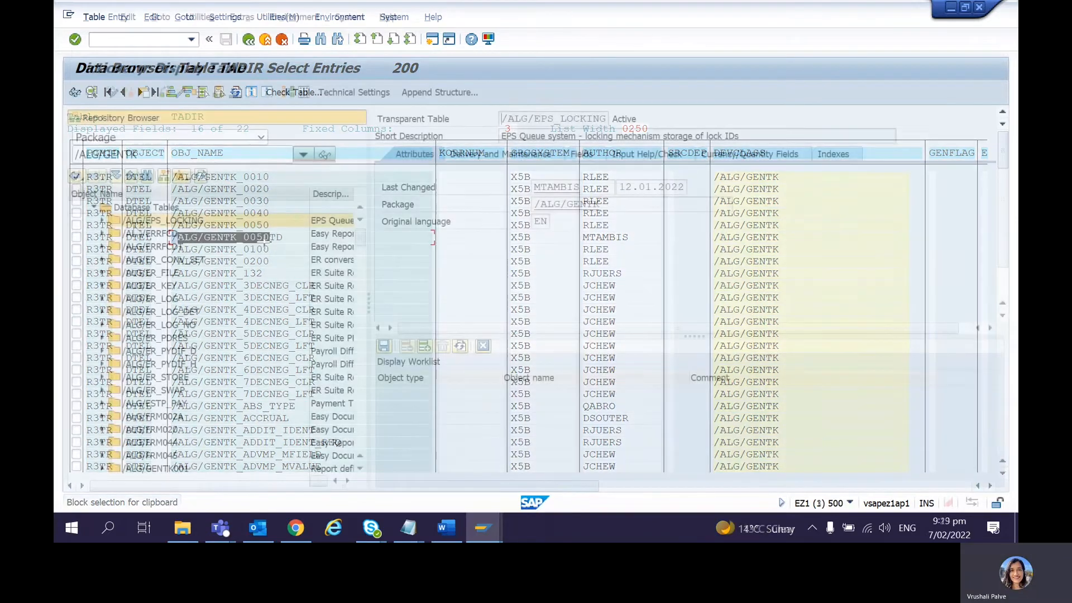
Open the object directory entry of table /ALG/EPS_LOCKING and check its original system.
drag(500, 124, 620, 122)
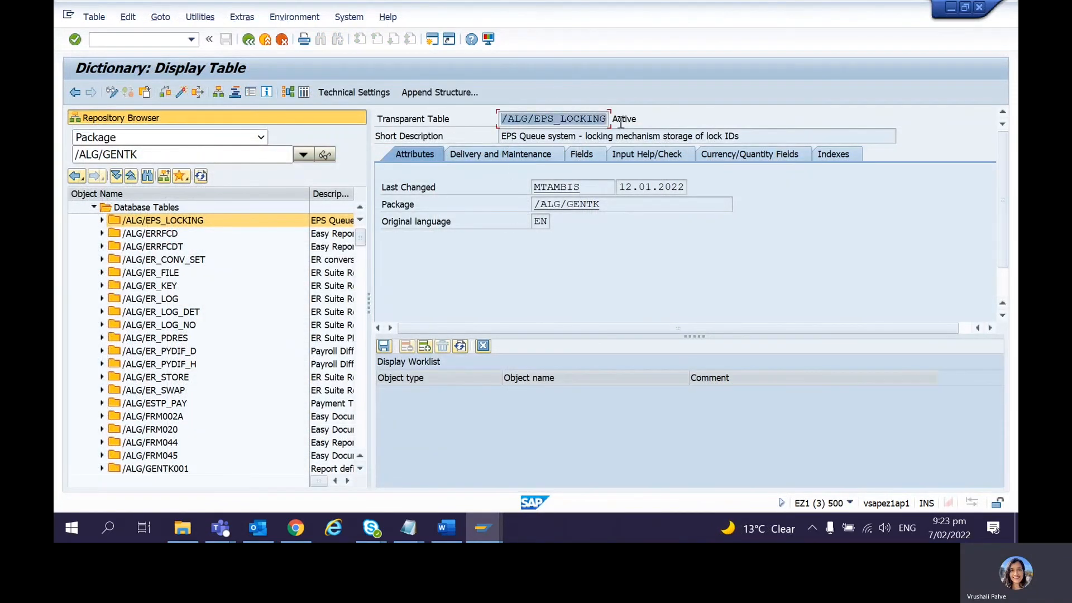
click(508, 119)
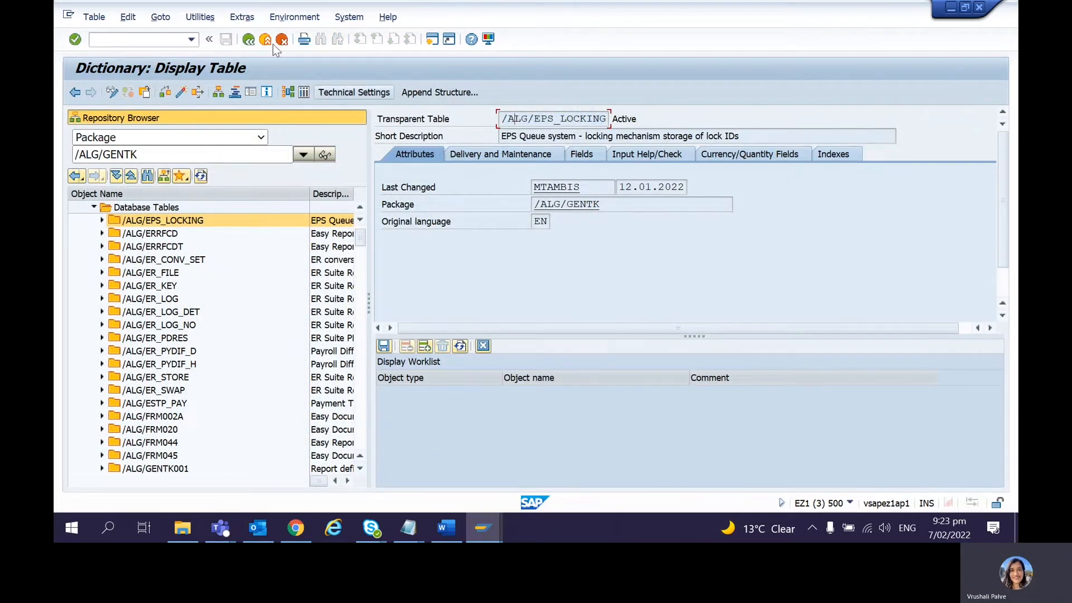
click(160, 17)
click(187, 114)
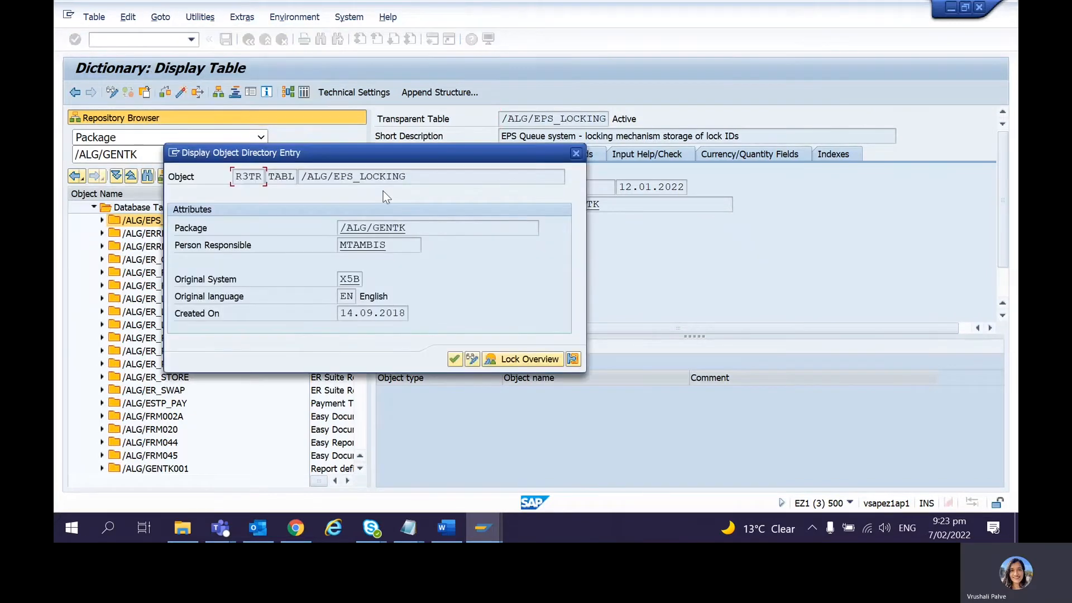
click(182, 279)
drag(361, 280, 338, 278)
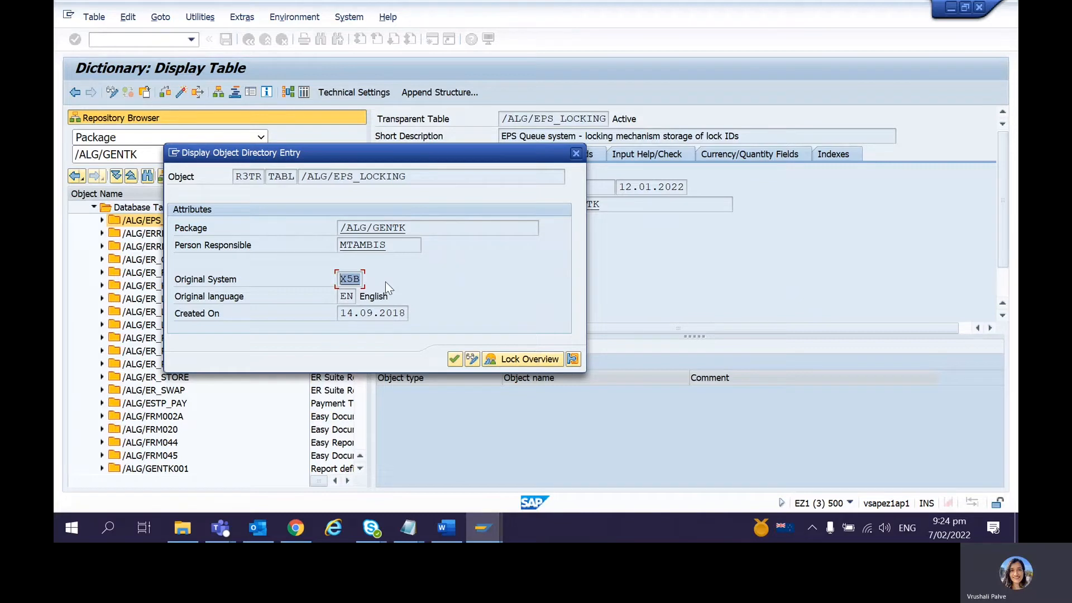
Switch the directory entry to change mode to check its editable fields, return to display mode and close it.
click(472, 359)
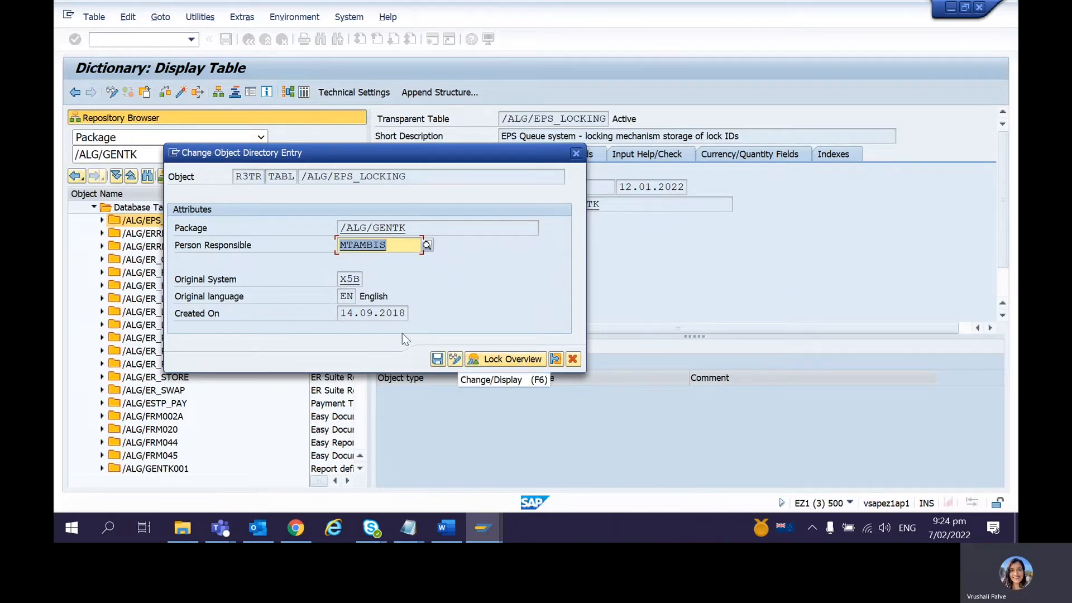
click(455, 359)
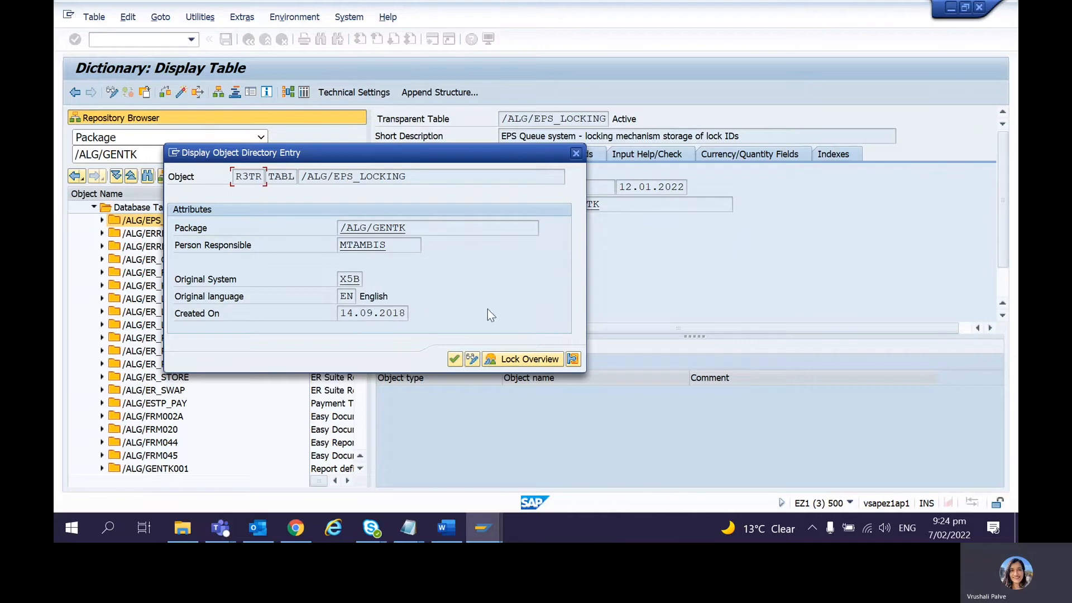
click(577, 154)
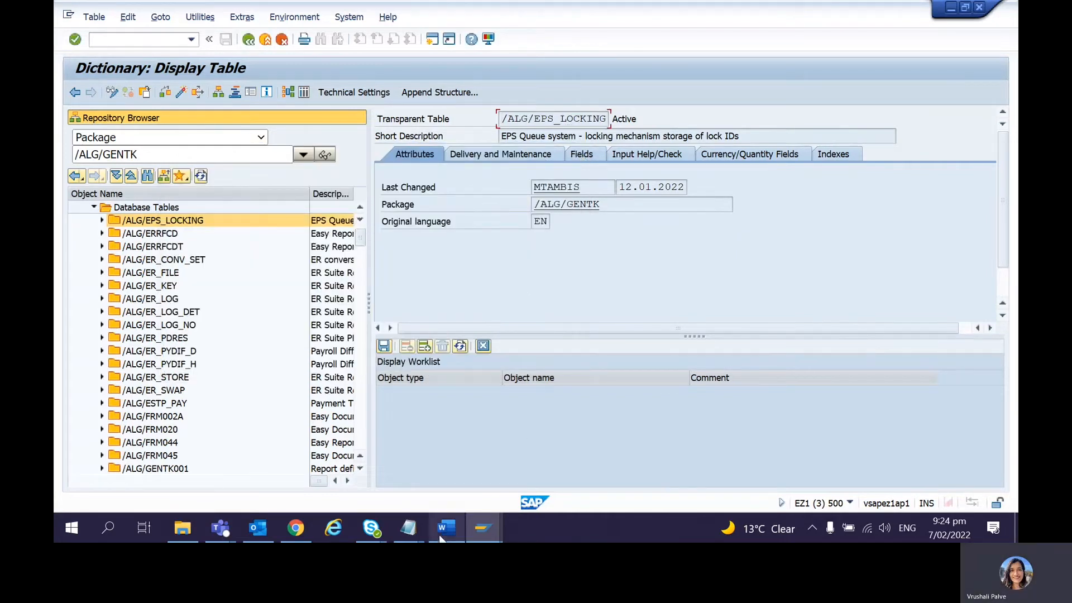
Review the SMIM, PROG and TTYP object entries in the LOCAL_HOME_OBJECT Notepad file and close it without saving.
mouse_move(410, 528)
click(527, 467)
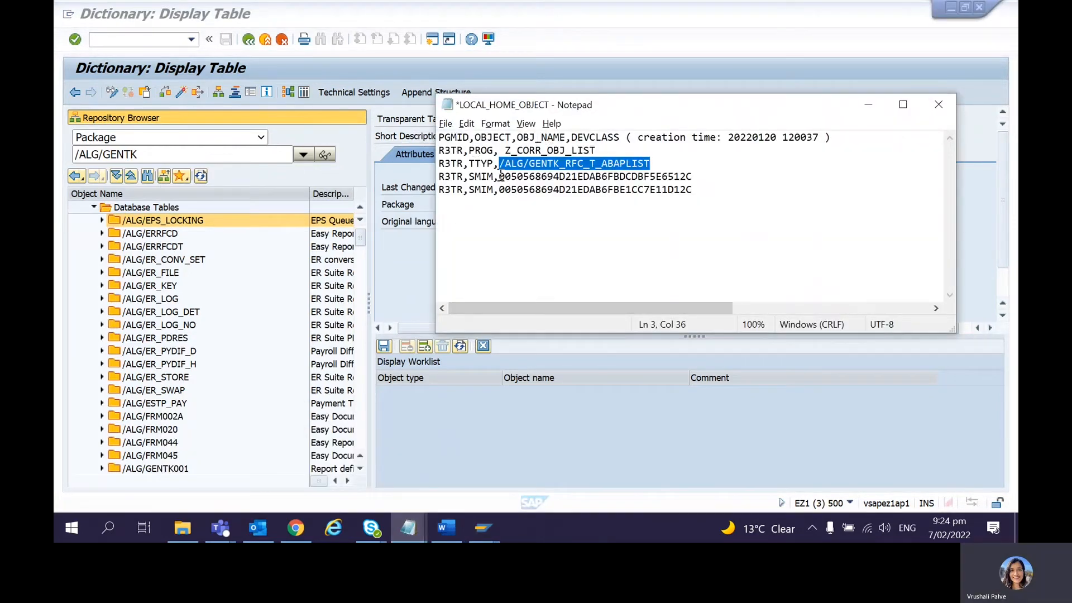
drag(500, 175, 692, 177)
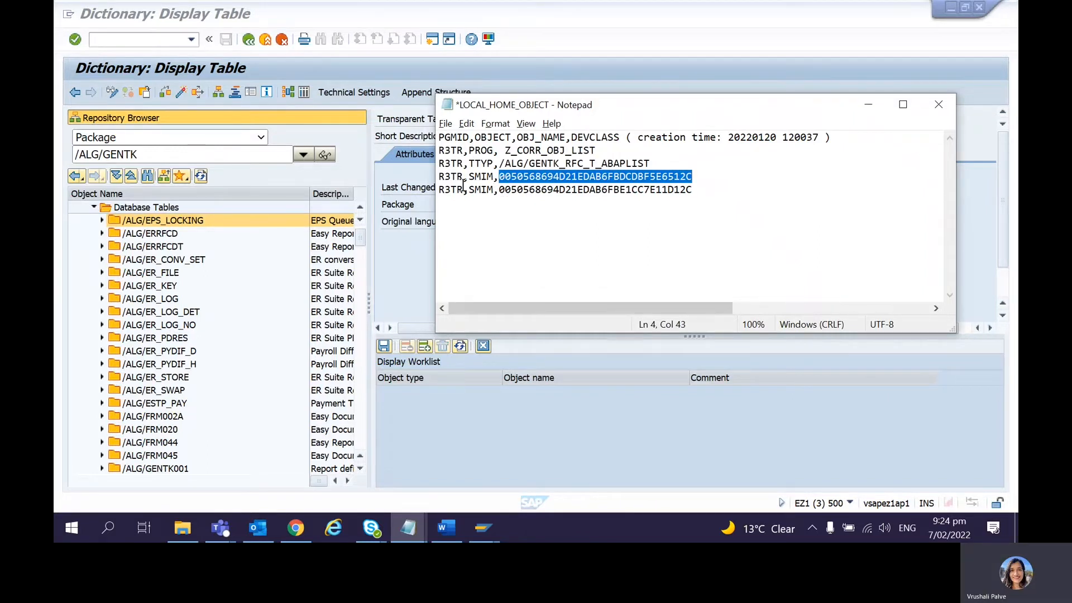
click(499, 150)
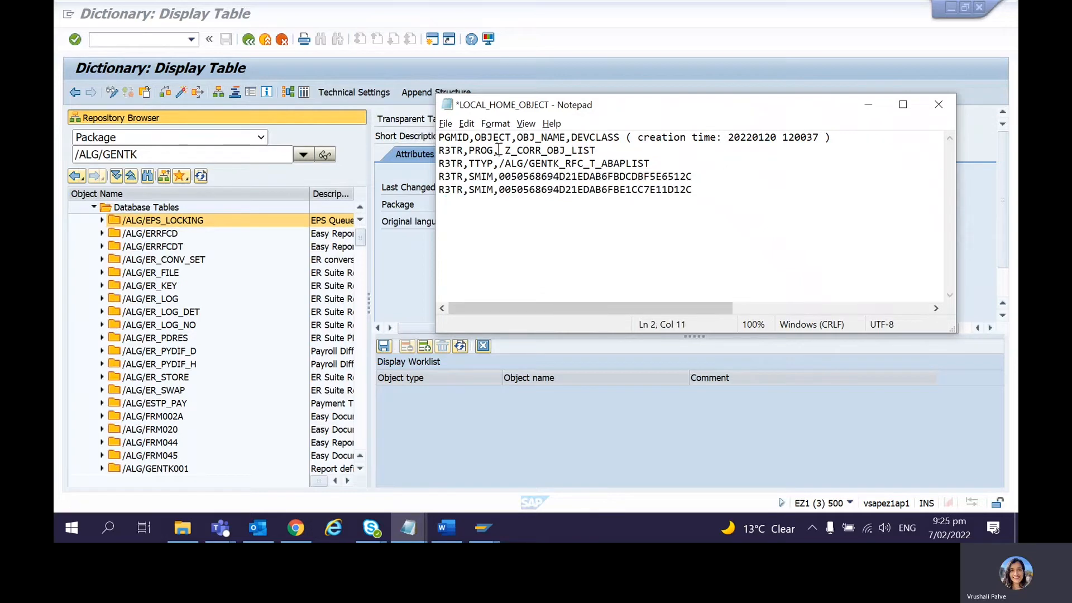
click(651, 163)
drag(650, 163, 493, 150)
click(650, 193)
click(937, 105)
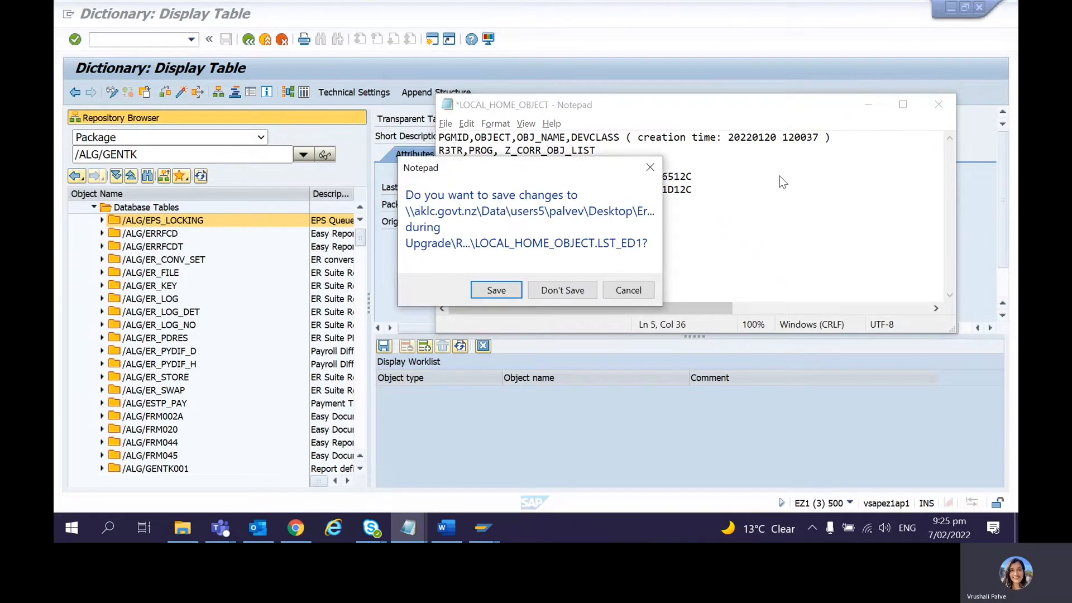
click(542, 291)
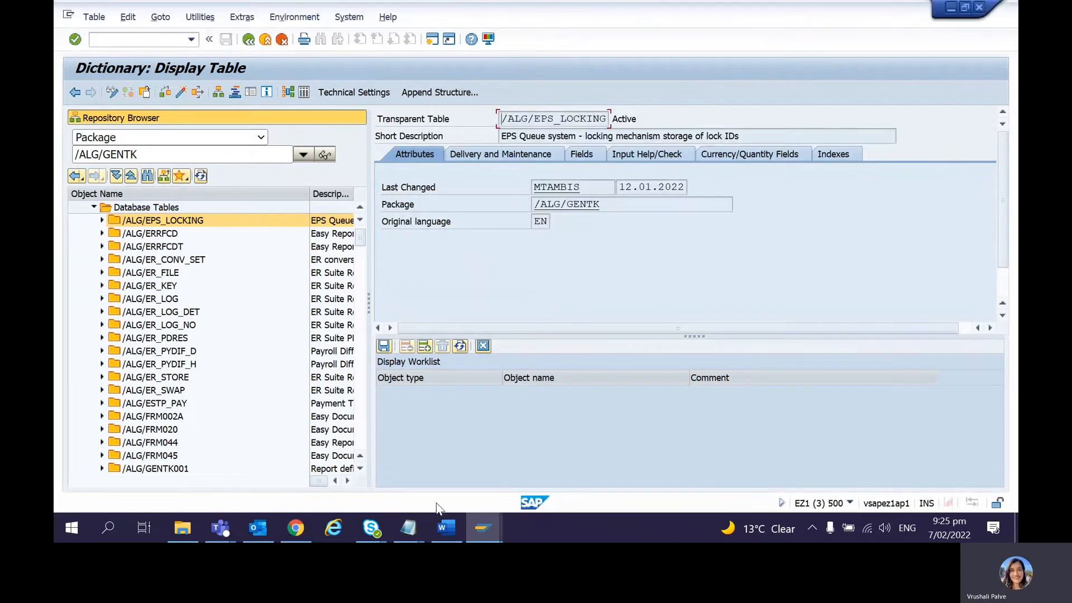
In the Word document Possible Errors During Upgrade, examine the log entries for component RWD, including the object that will not be rescued.
click(436, 524)
click(372, 162)
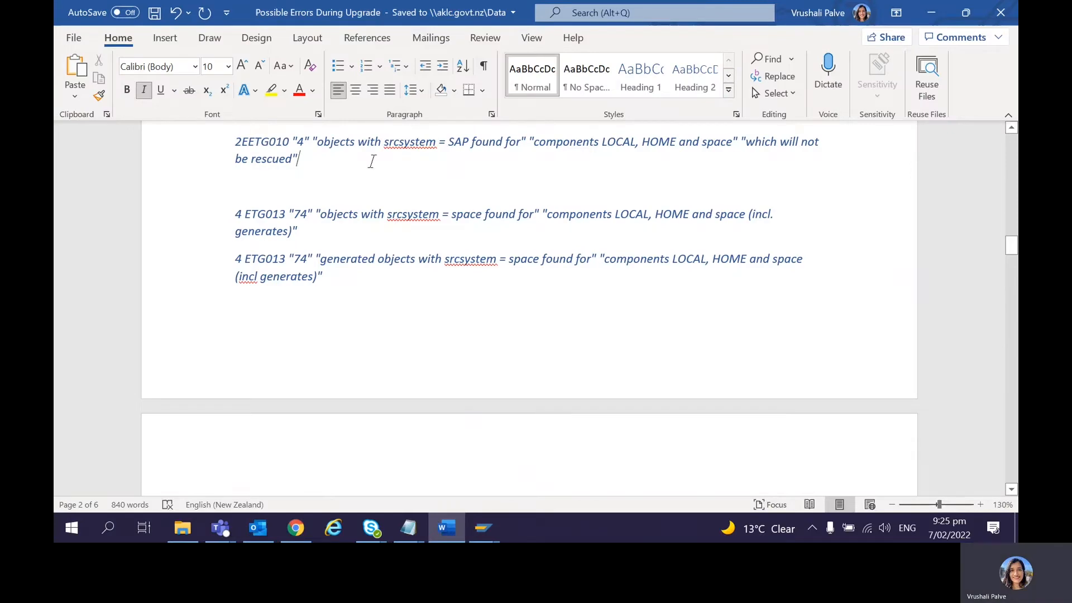
key(Up)
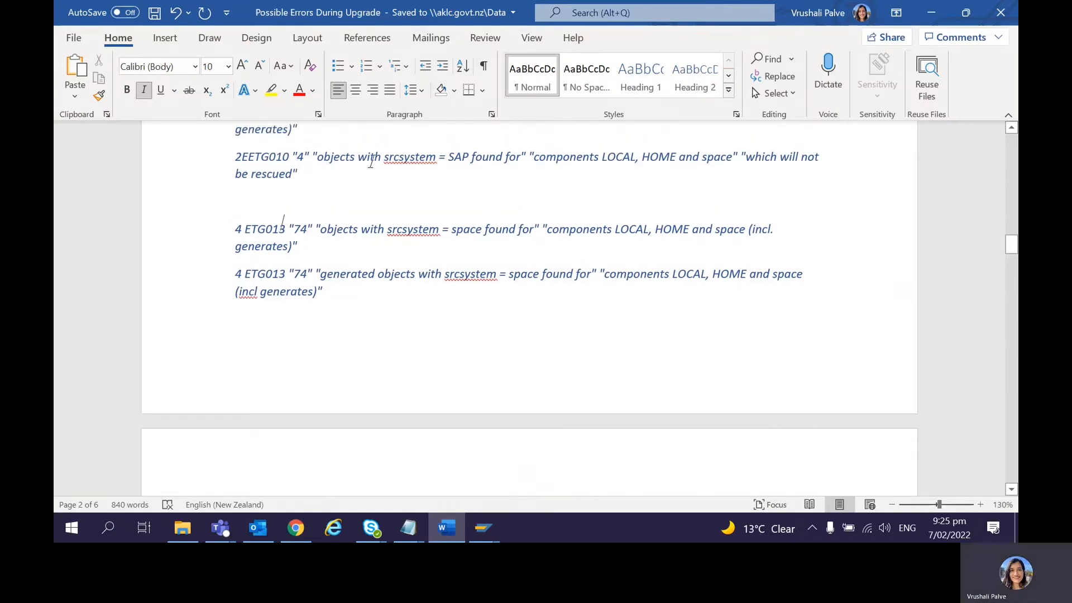
key(Down)
key(Down)
key(Down)
key(Down)
key(Down)
key(Down)
key(Down)
key(Down)
key(Down)
key(Down)
key(Down)
key(Down)
key(Down)
key(Down)
key(Down)
key(Down)
key(Down)
key(Down)
key(Down)
key(Down)
key(Down)
key(Down)
key(Down)
key(Down)
key(Down)
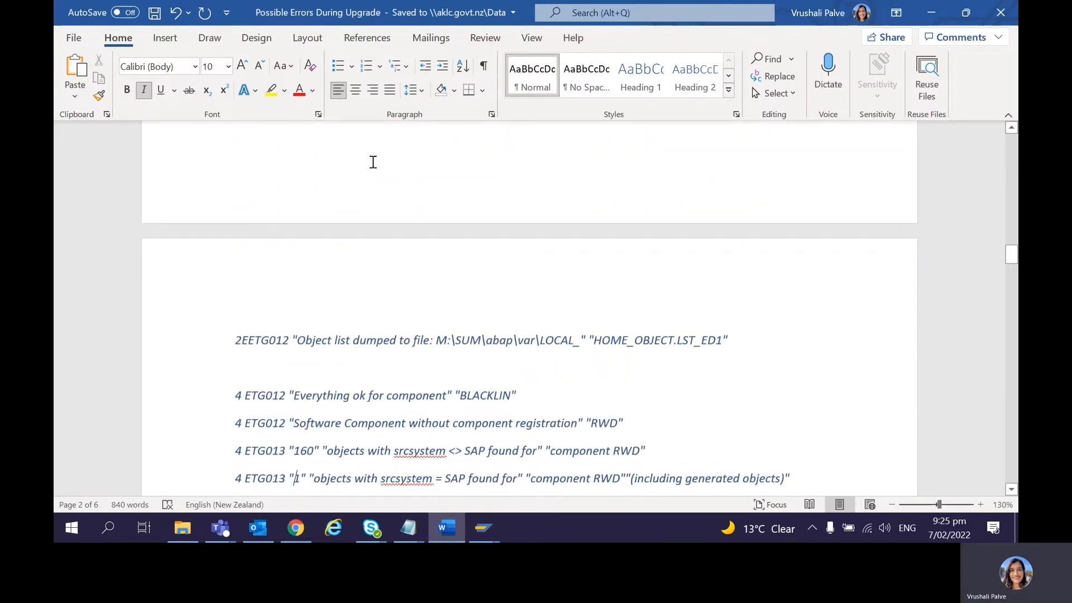
key(Down)
key(Down)
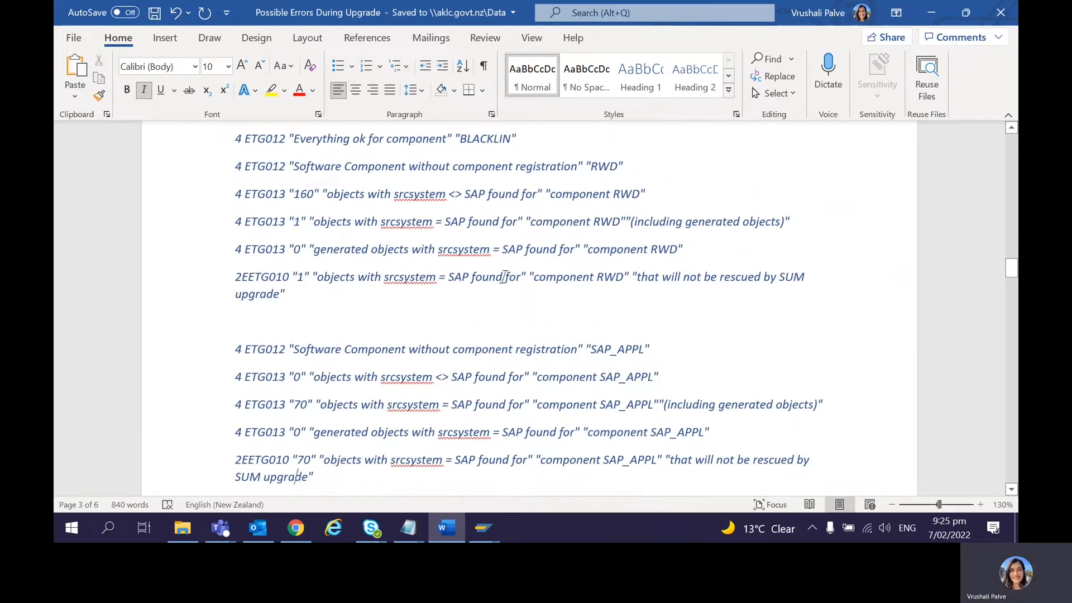
drag(629, 276, 528, 278)
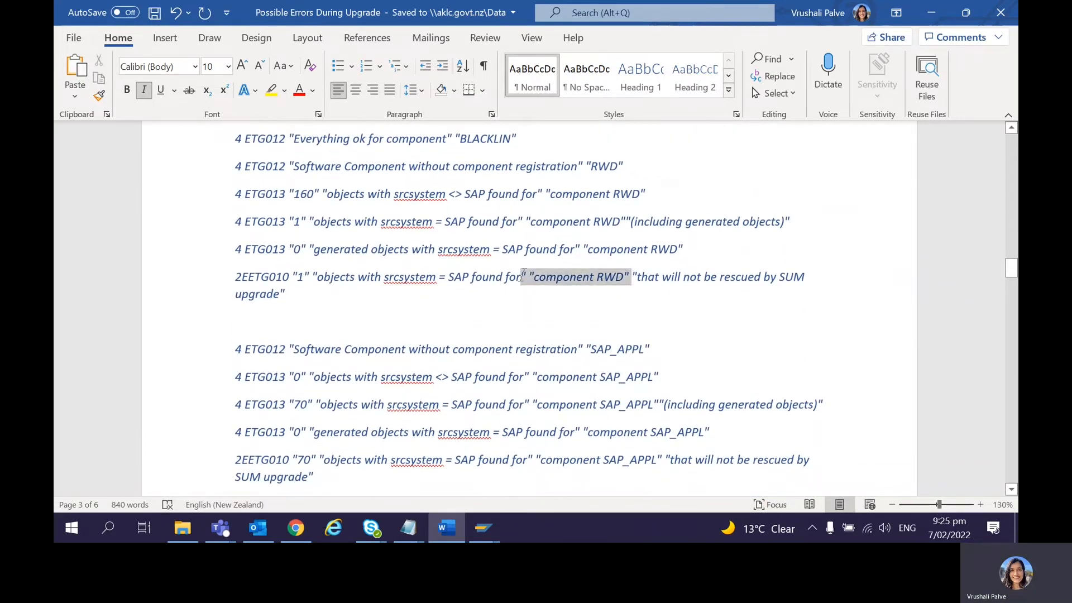
key(Right)
Examine the log entries for component SAP_APPL, highlighting the 2EETG010 line about objects not rescued by the SUM upgrade.
key(Down)
key(Down)
key(Down)
key(Down)
key(Down)
key(Down)
key(Down)
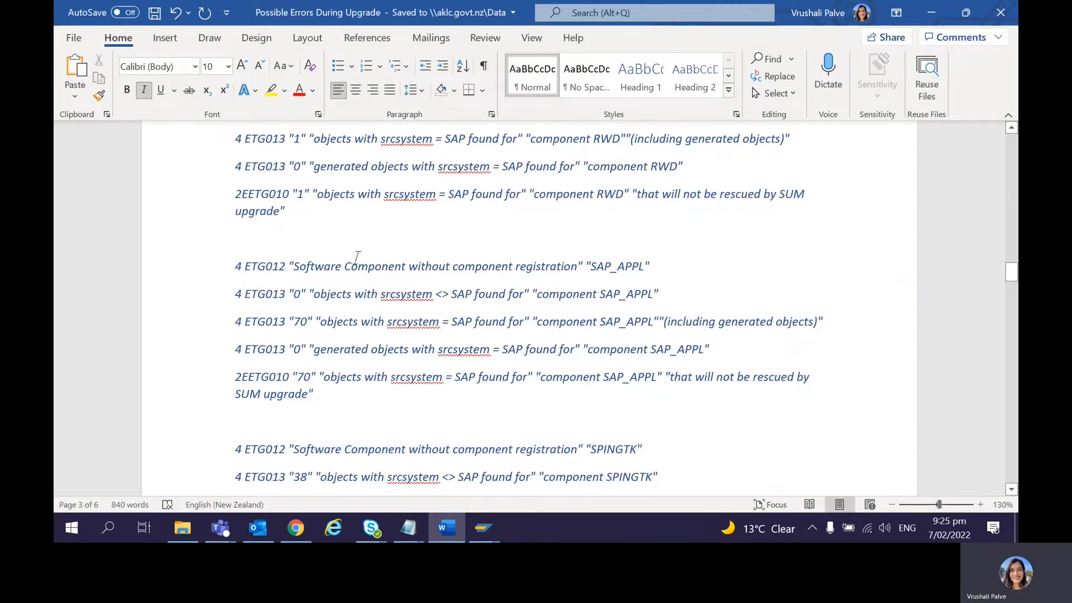
click(289, 323)
drag(293, 377, 725, 388)
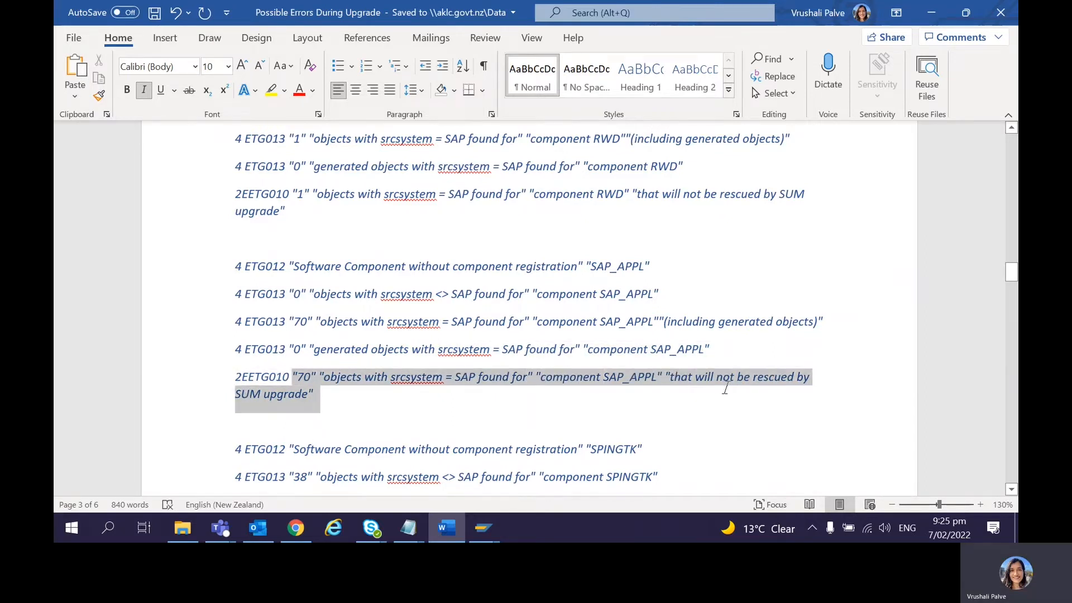
click(565, 410)
Review the SPINGTK component entries and highlight the log line naming the dumped unknown-component object list file.
scroll(565, 410, down, 5)
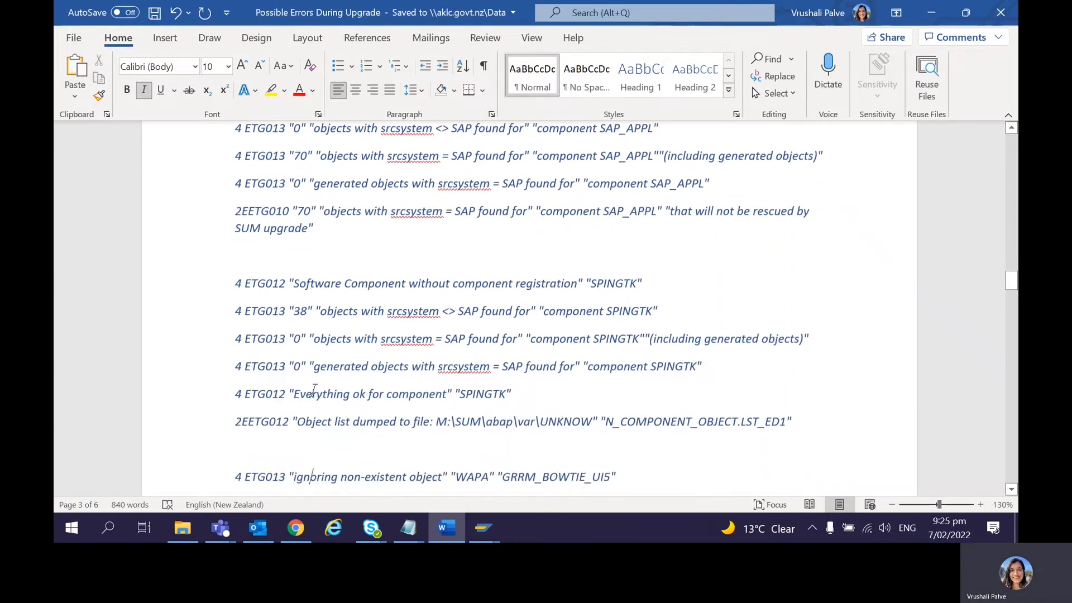
drag(321, 394, 548, 394)
click(548, 393)
drag(299, 430, 818, 419)
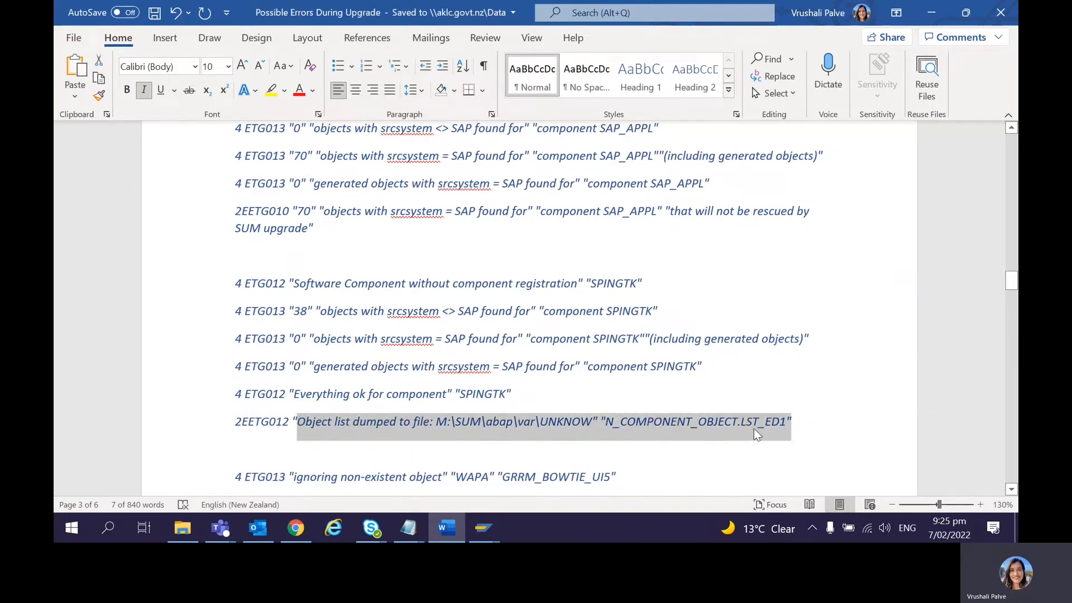
click(609, 441)
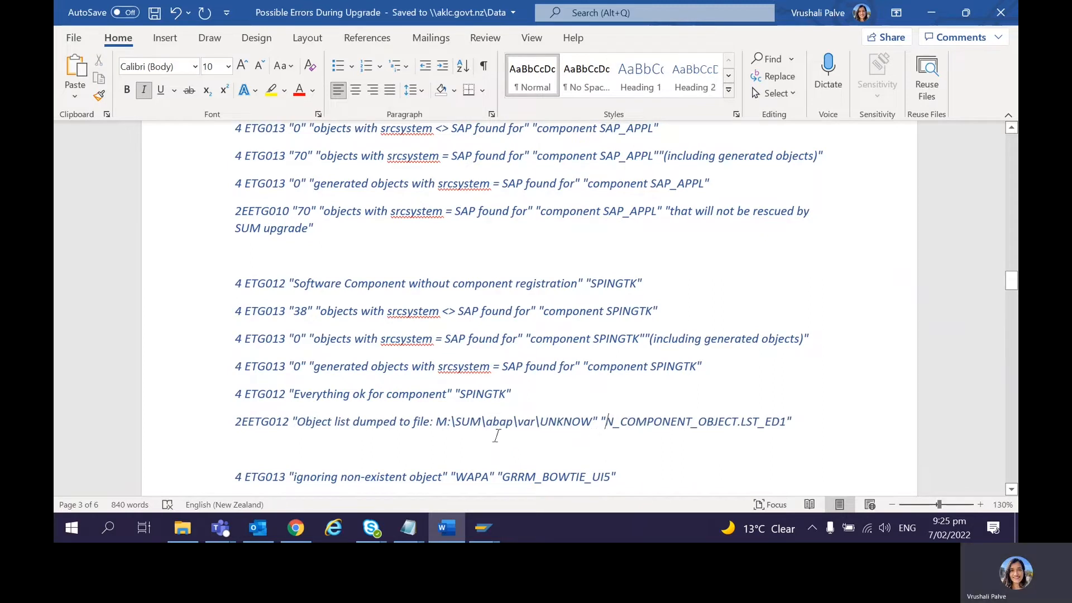
Close the remaining LOCAL_HOME_OBJECT window and open the UNKNOWN_COMPONENT_OBJECT file from the RUN_RSUPG_TADIR_COMPONENT_CHECK folder in a maximized window.
mouse_move(417, 527)
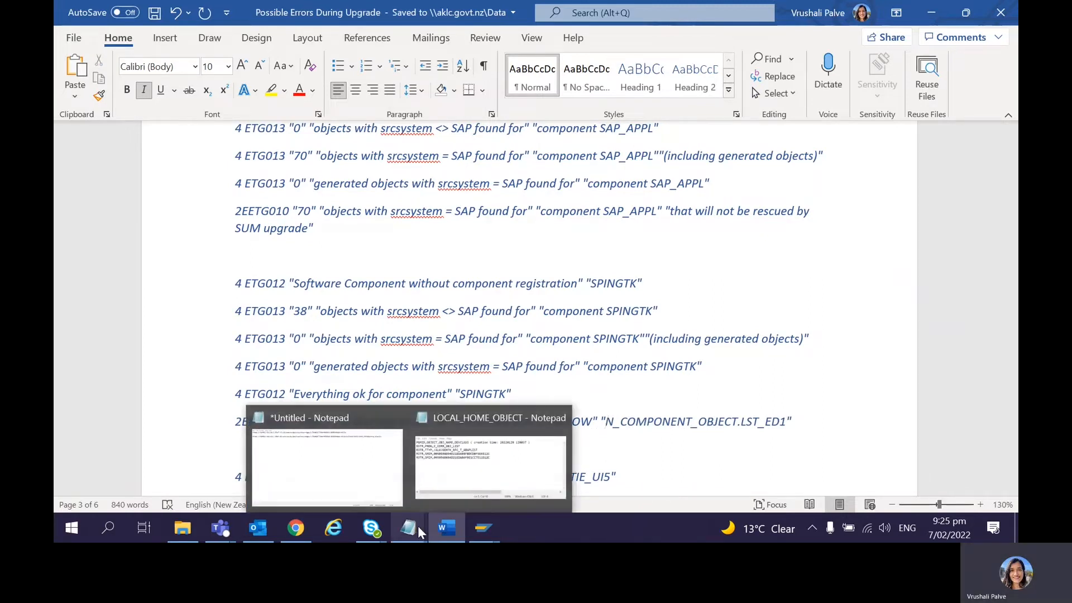
click(561, 417)
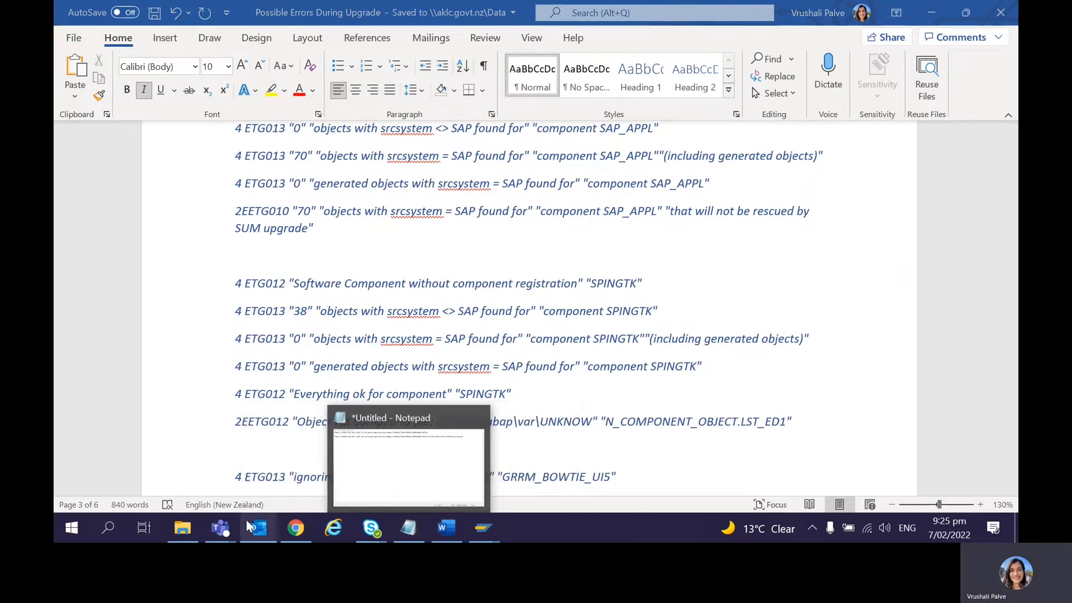
mouse_move(196, 524)
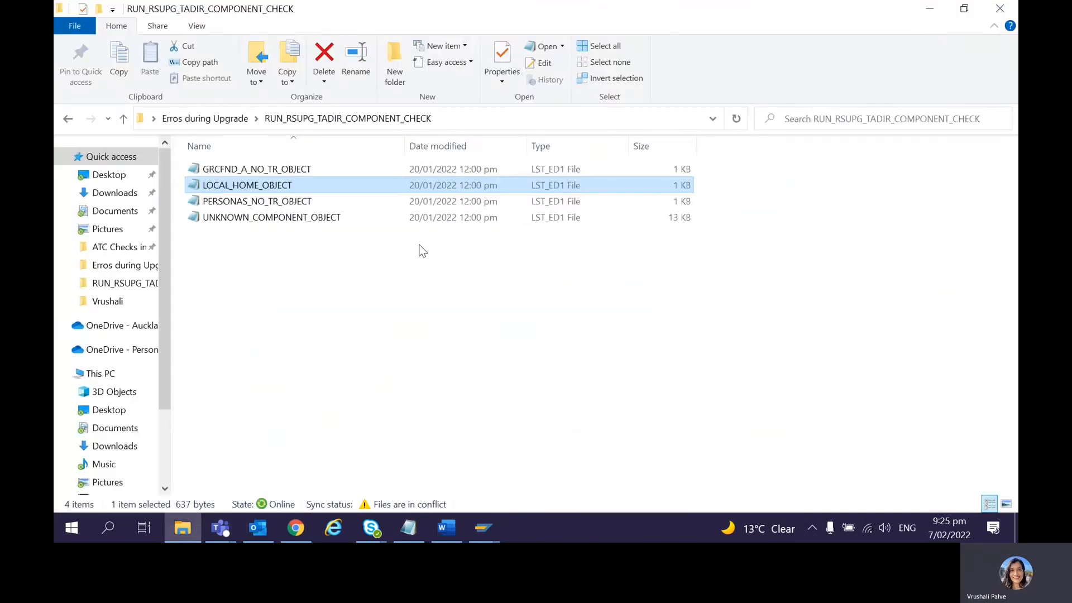
click(198, 474)
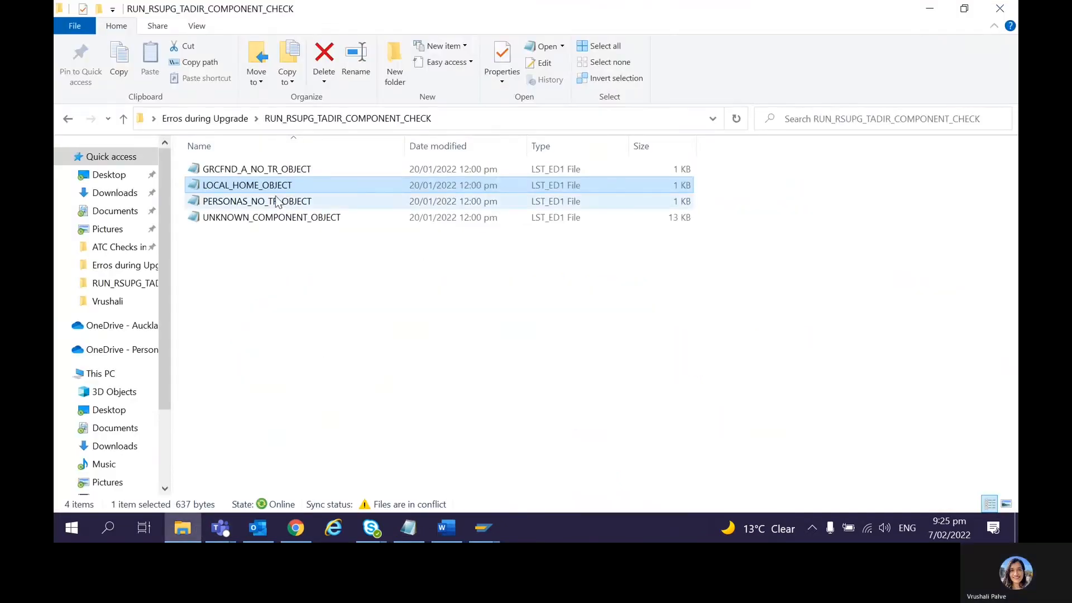
double_click(279, 218)
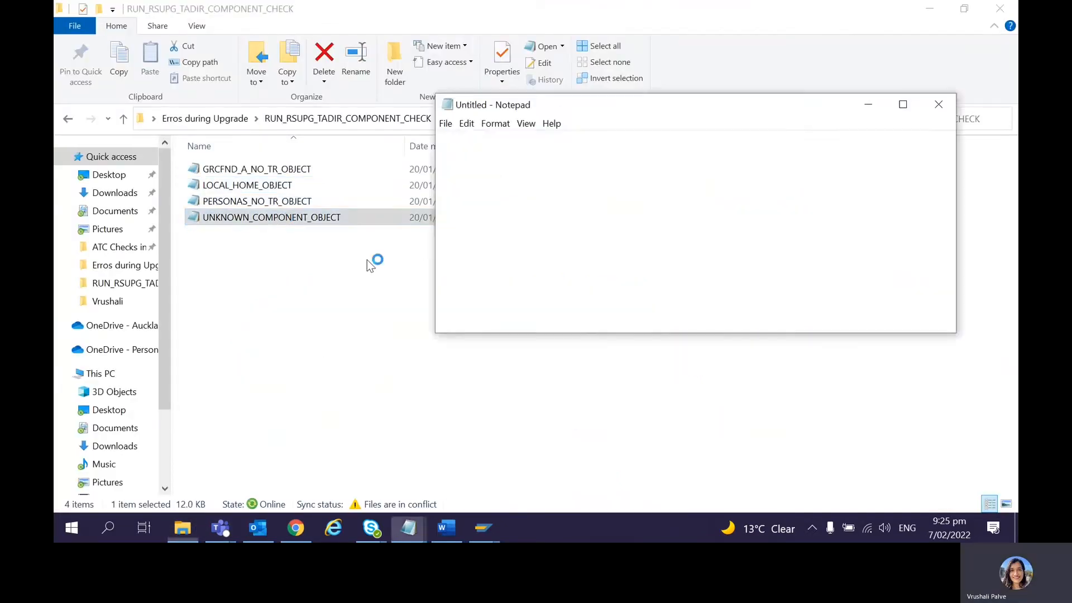
click(905, 106)
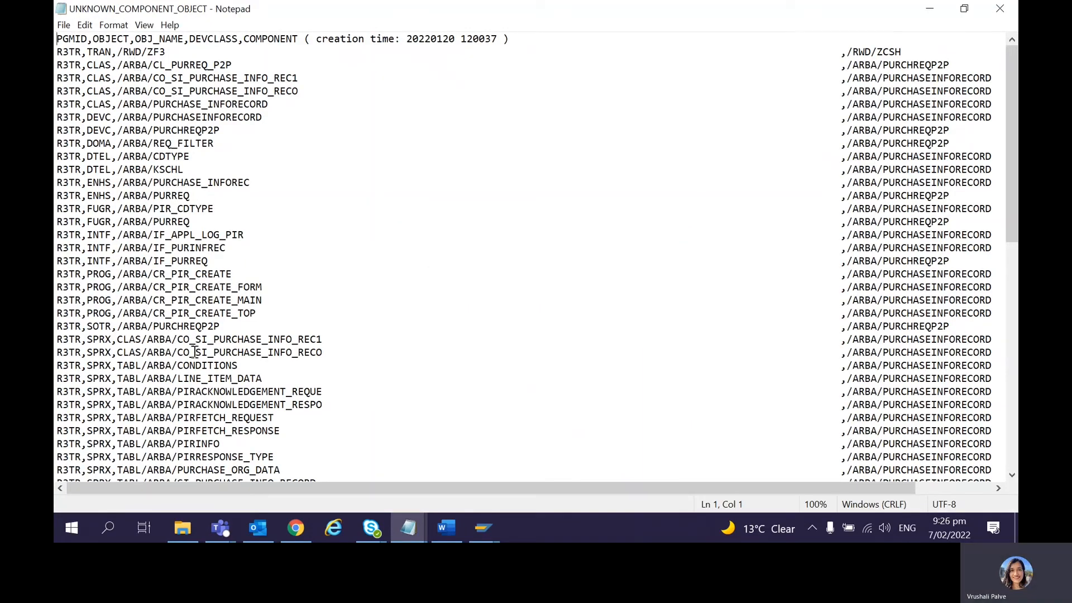
Examine the object types and /ARBA/ object names throughout the UNKNOWN_COMPONENT_OBJECT list.
click(313, 305)
drag(75, 51, 129, 313)
click(161, 419)
click(194, 470)
key(Page_Down)
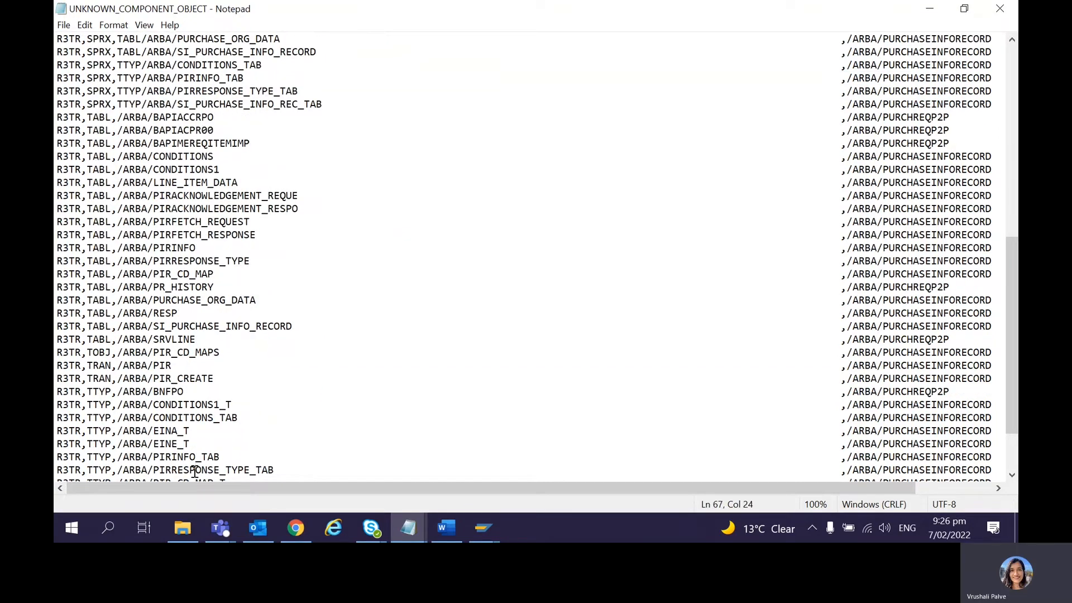
key(Page_Down)
key(Page_Up)
key(Page_Up)
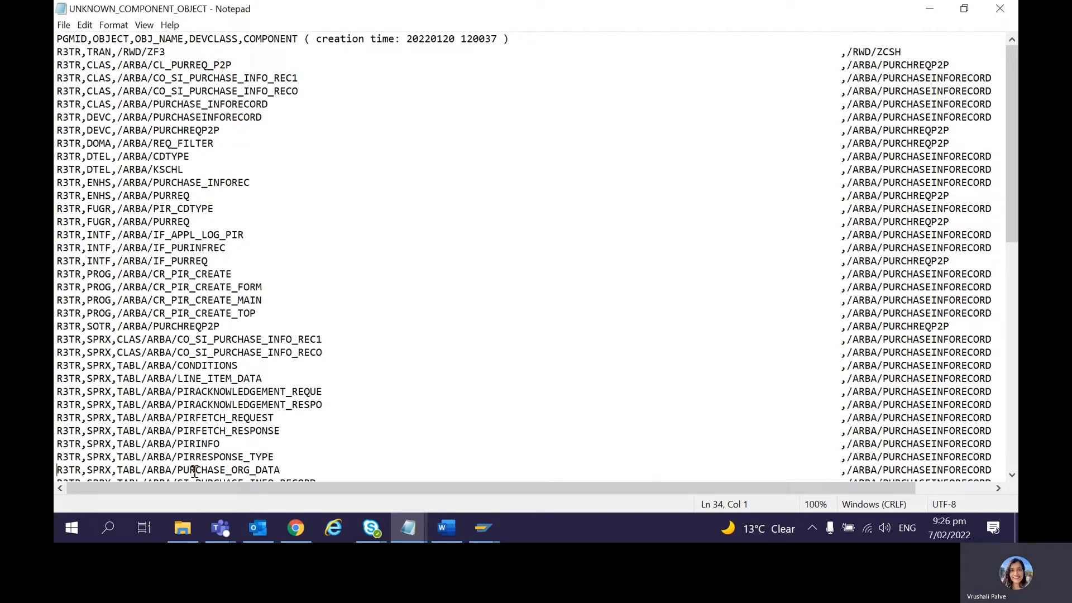
click(249, 66)
drag(122, 65, 148, 301)
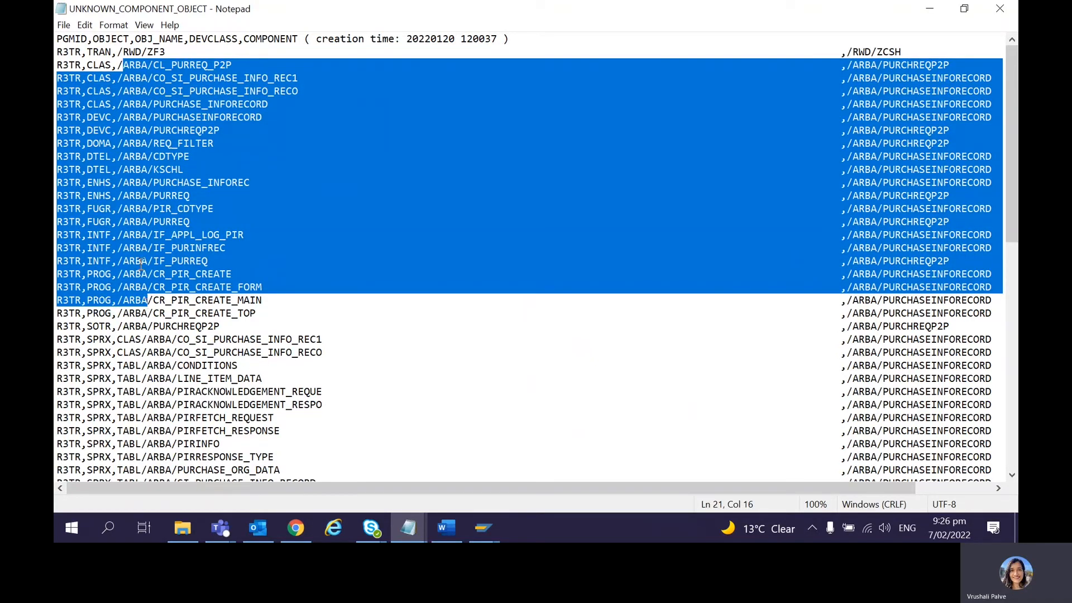
Select the object name /RWD/ZF3 in the TRAN entry of the list.
click(181, 58)
click(183, 52)
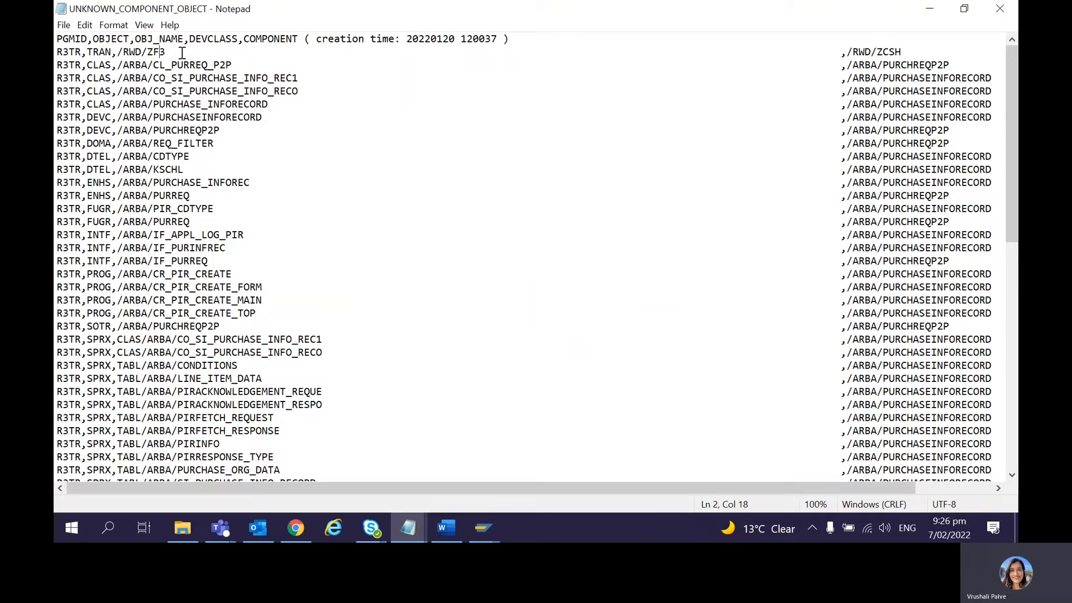
key(shift+Left)
key(shift+Left)
key(shift+Left)
key(shift+Left)
key(shift+Left)
key(shift+Left)
key(shift+Left)
key(shift+Left)
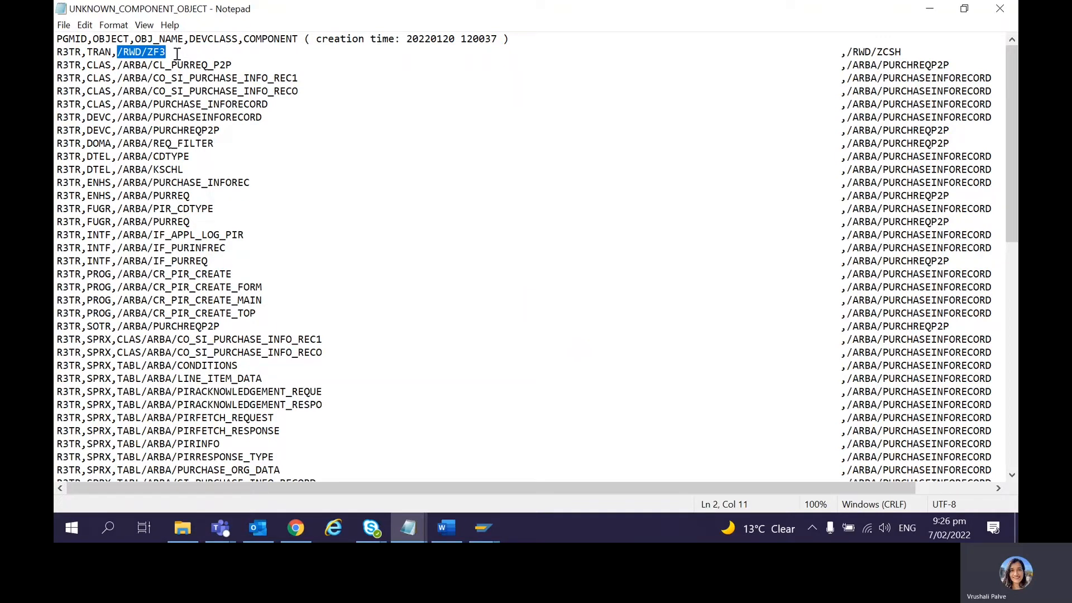
Return to the Word document and read the Resolution section for the component check error.
click(444, 526)
scroll(367, 452, down, 10)
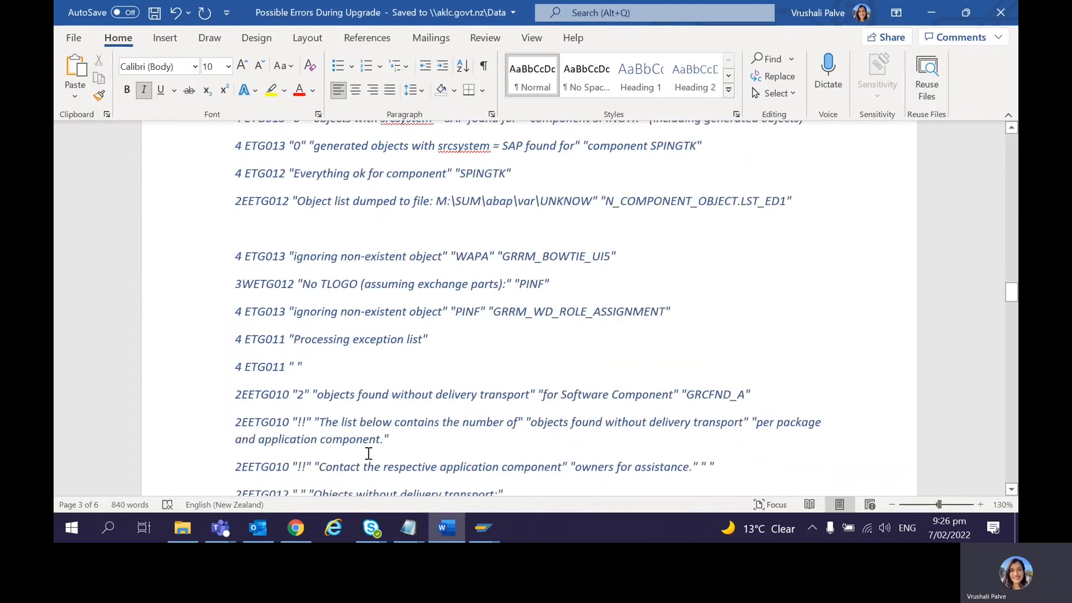
click(366, 451)
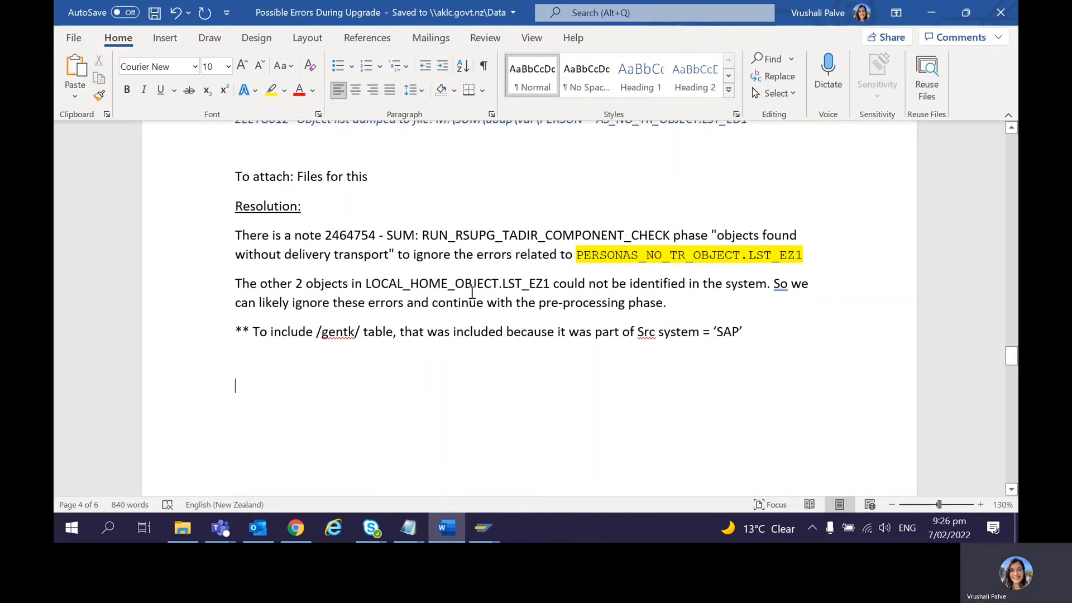
Review the Resolution notes, selecting the passages on the two LOCAL_HOME_OBJECT.LST_EZ1 objects and the /gentk/ table.
click(630, 257)
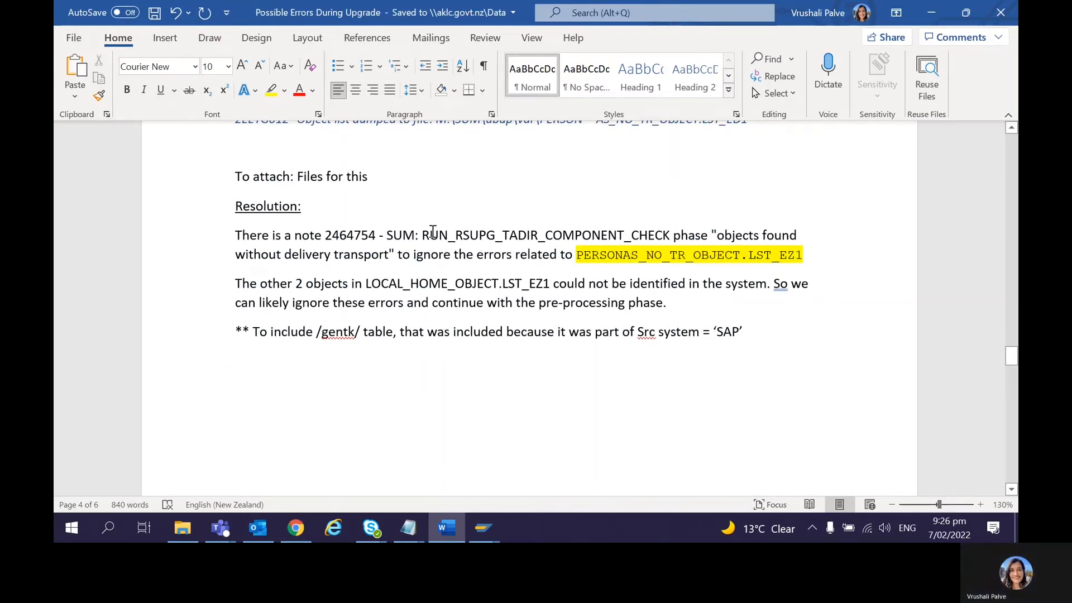
click(466, 254)
key(Down)
key(Down)
key(Down)
key(Down)
key(Down)
key(Down)
key(Down)
key(Down)
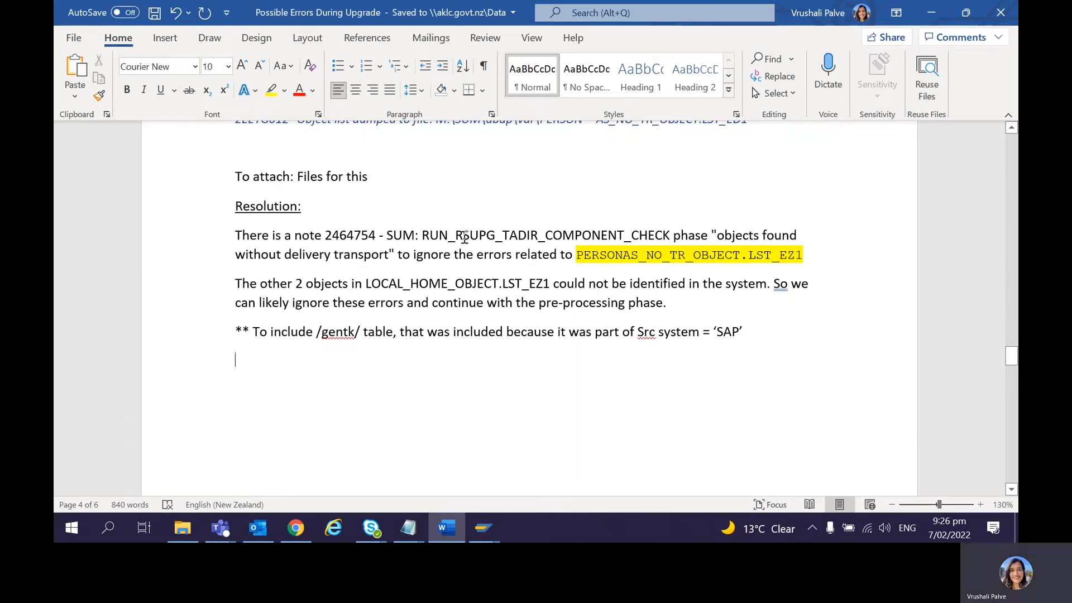
key(Up)
key(Up)
key(Up)
key(Up)
key(Up)
key(Up)
key(Up)
key(Up)
key(Up)
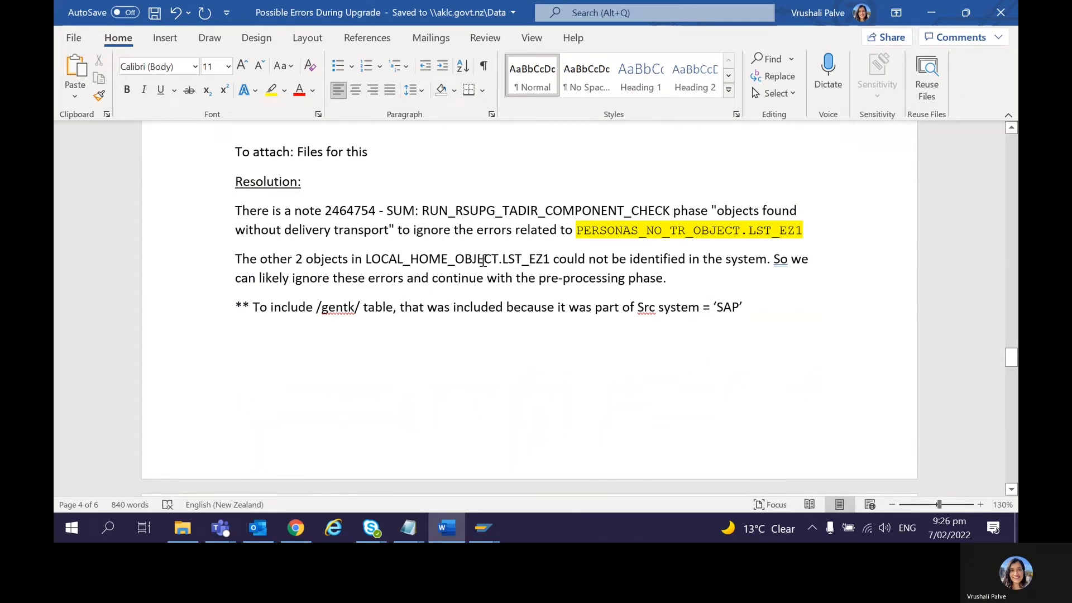
drag(273, 261, 622, 272)
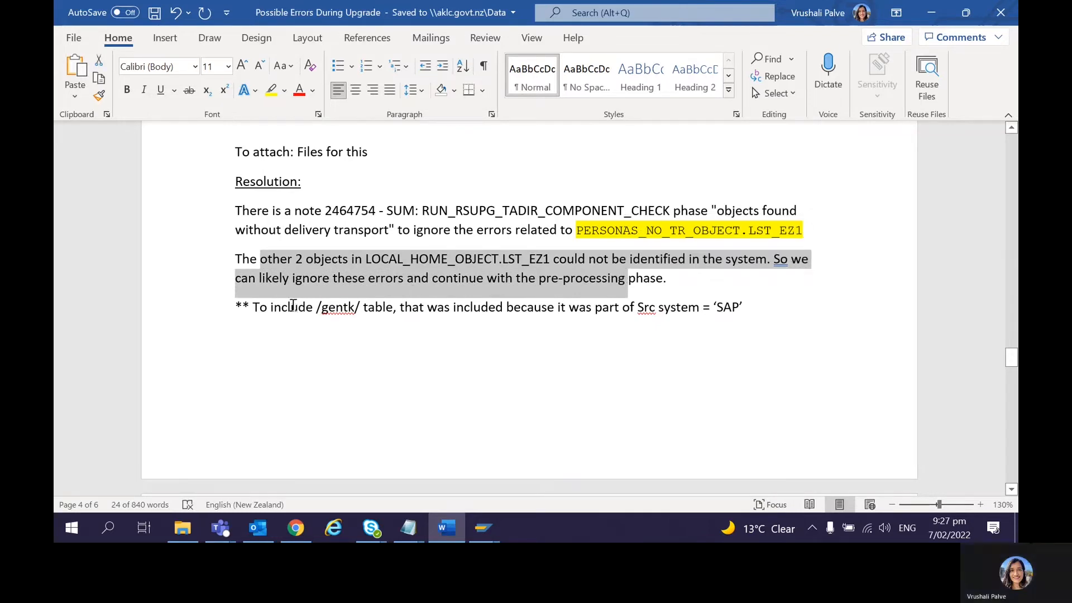
drag(241, 307, 826, 311)
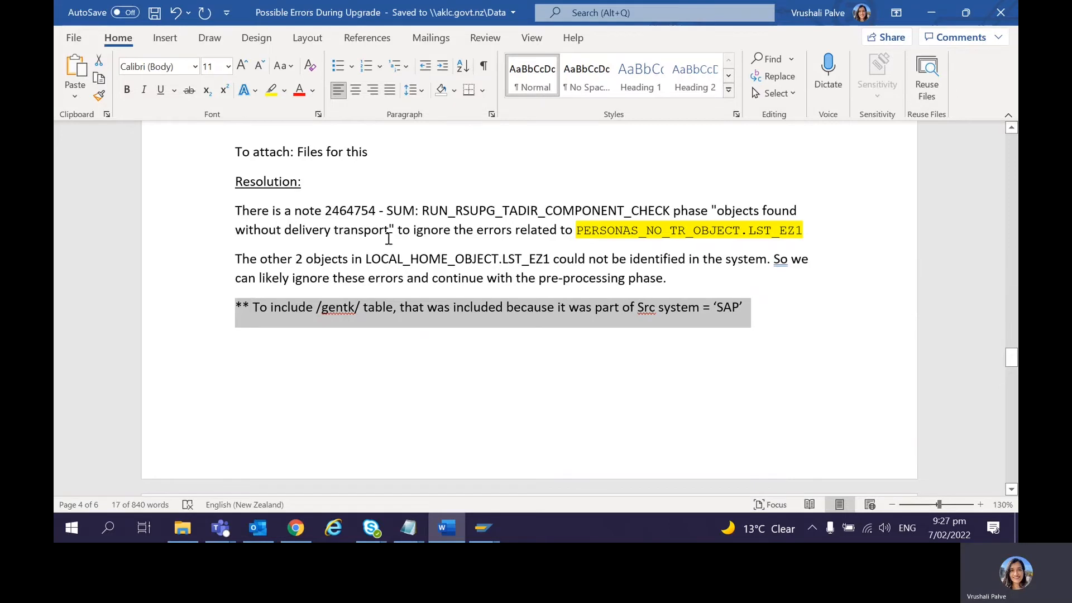
Find the Resolution notes for Phase 2 MAIN_SHDRUN/ACT_UPG and select the words about the RWD tables.
click(389, 235)
key(Up)
key(Up)
key(Up)
key(Up)
key(Up)
key(Up)
key(Up)
key(Up)
key(Up)
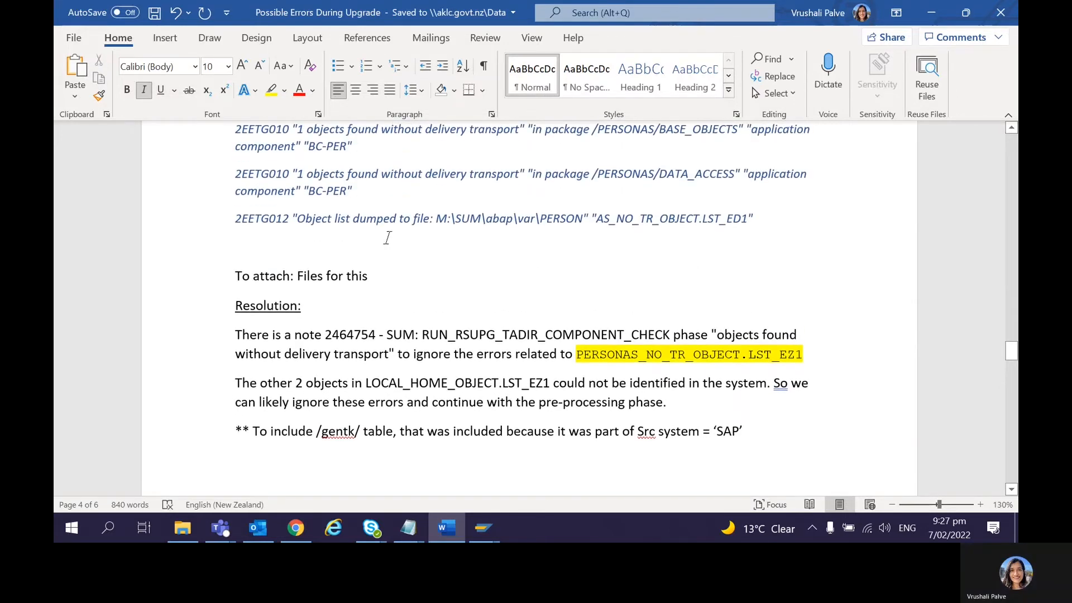
scroll(387, 238, up, 4)
scroll(387, 237, down, 9)
click(387, 238)
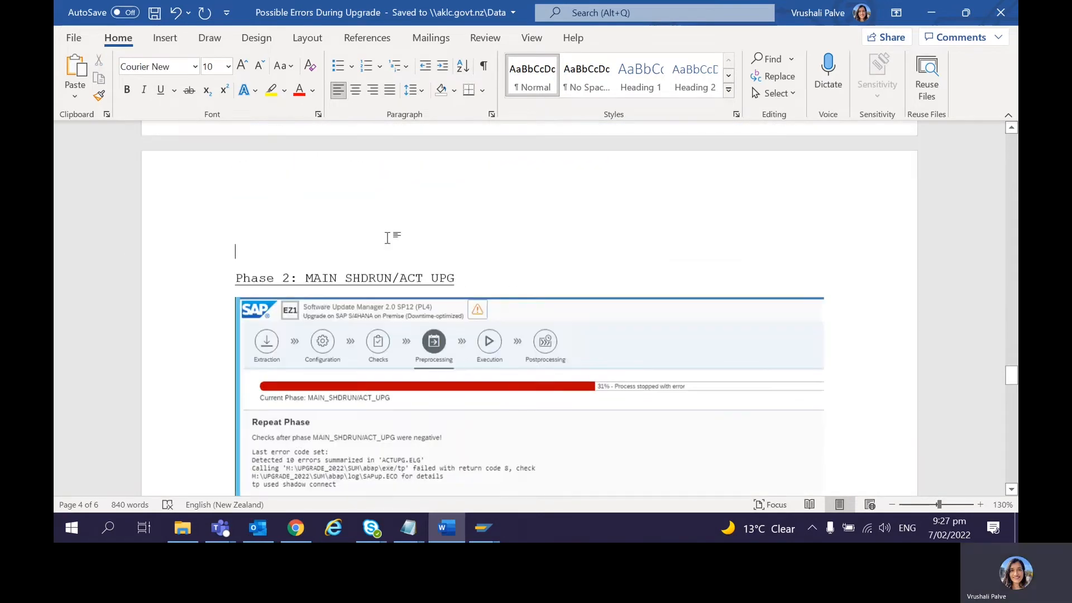
key(Down)
key(Down)
key(Down)
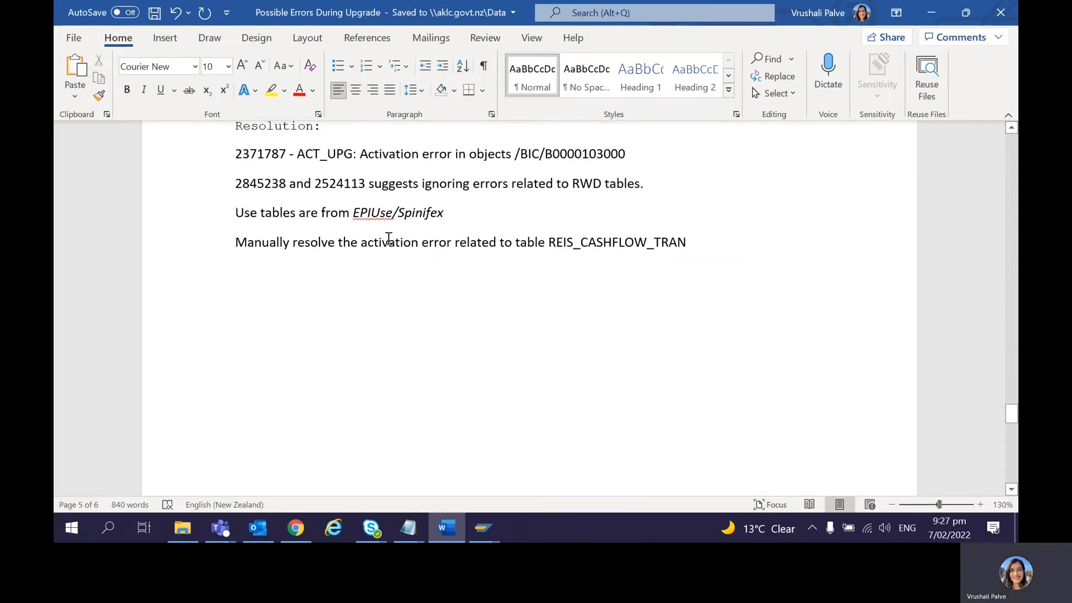
drag(643, 184, 511, 186)
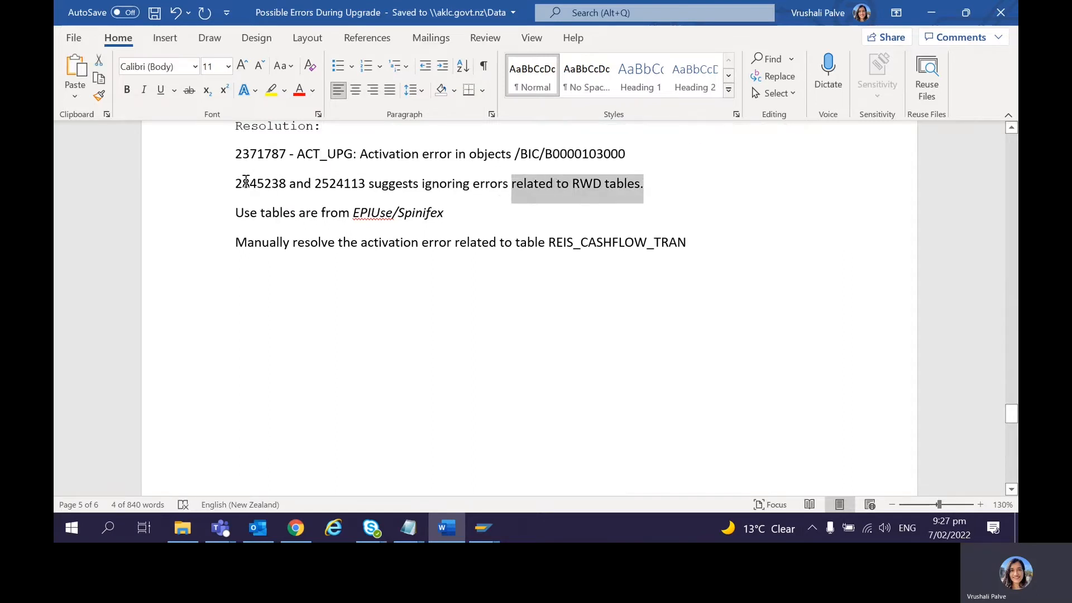
click(335, 184)
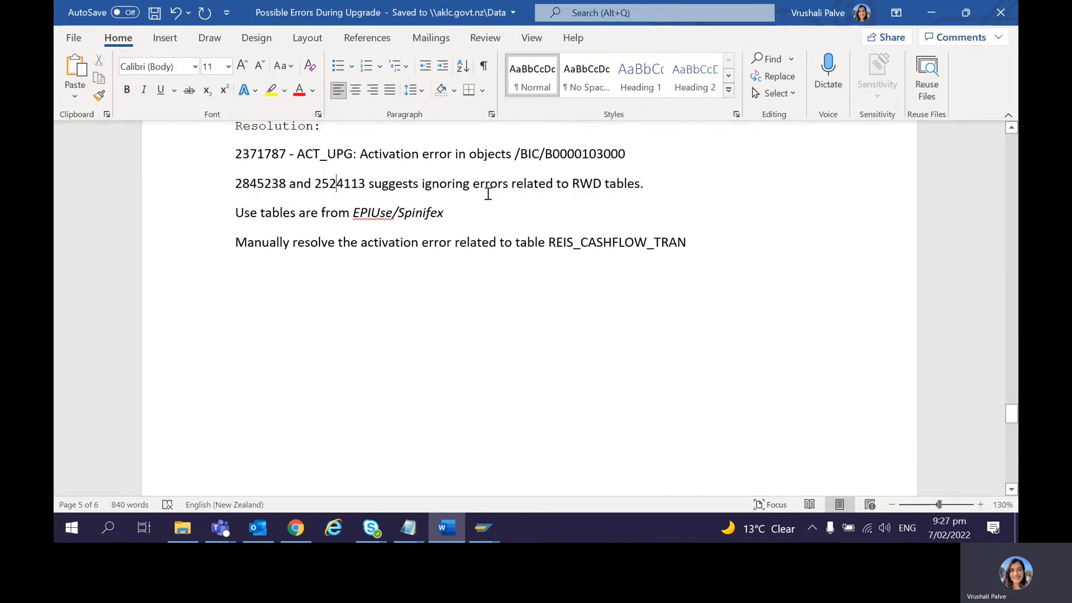
Copy note number 2845238 from the document and search for it on the SAP Support Portal in Chrome.
drag(235, 184, 279, 178)
drag(274, 179, 287, 185)
key(ctrl+c)
click(296, 527)
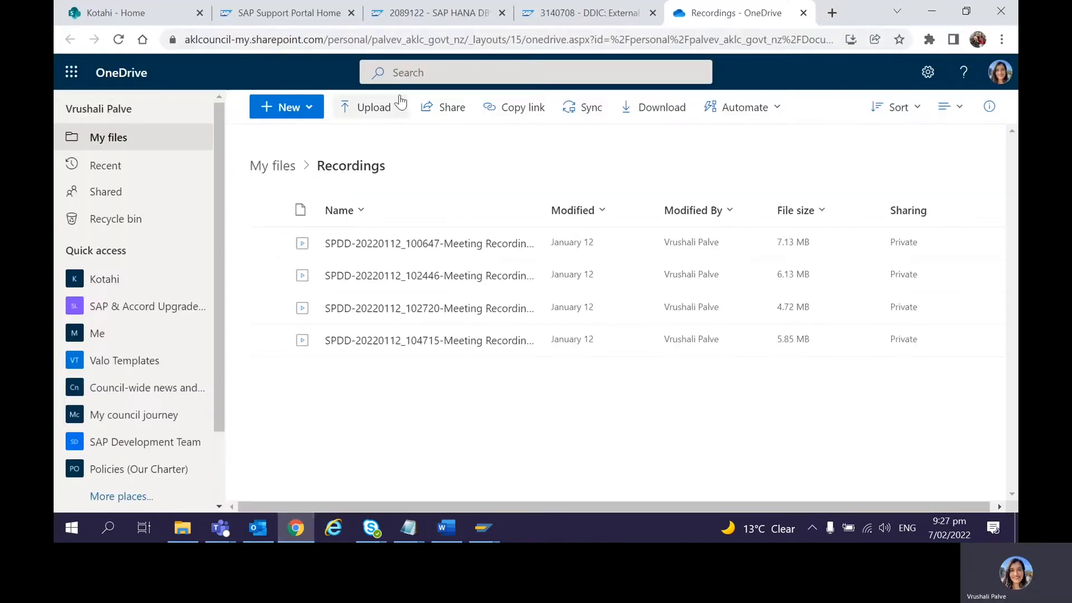
click(320, 23)
double_click(366, 292)
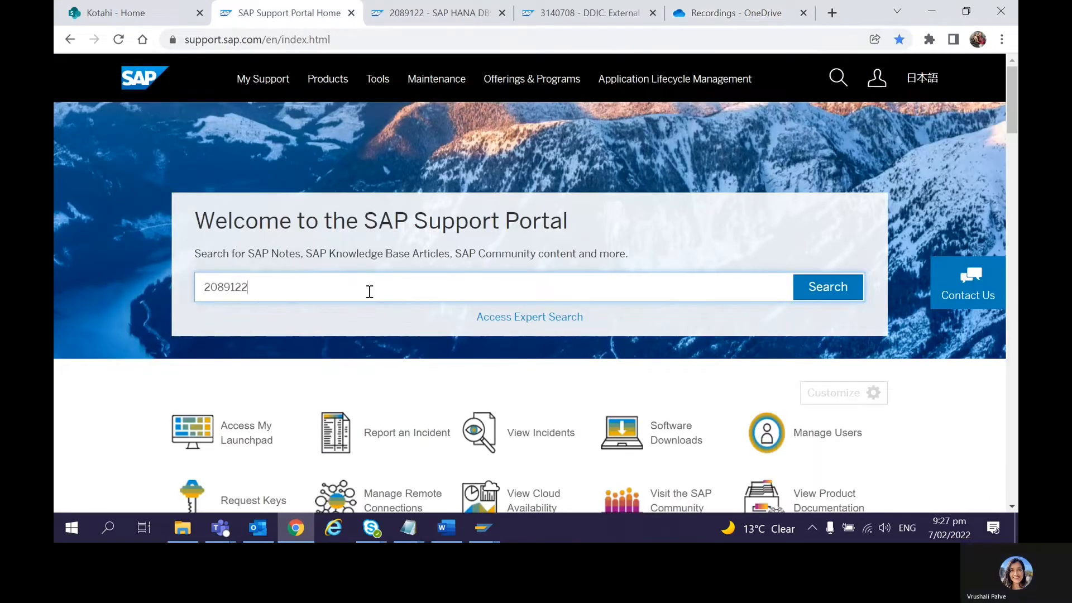
key(ctrl+v)
key(Return)
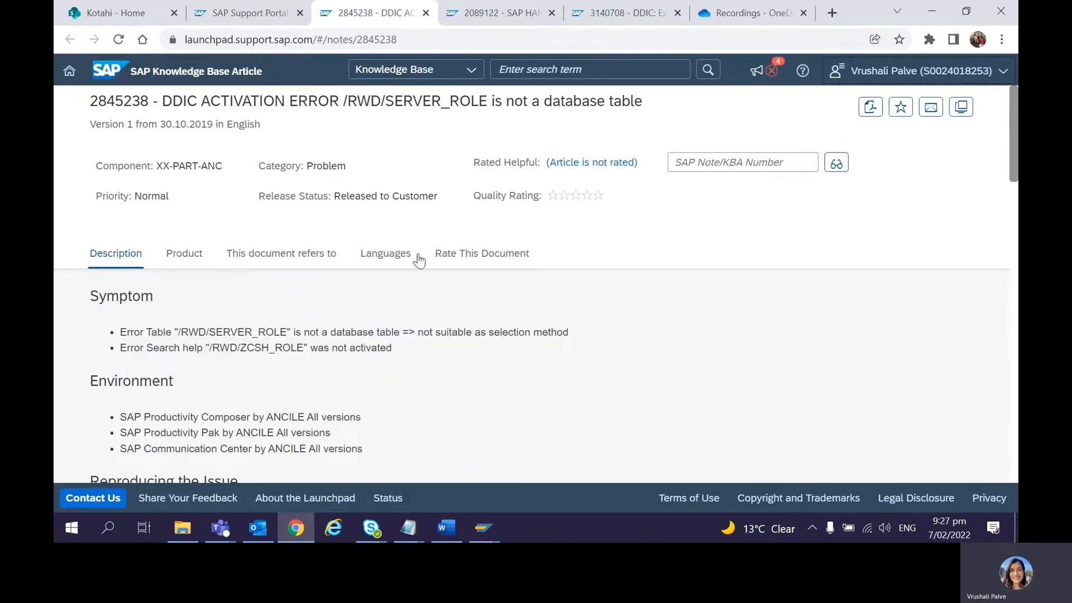
Read the symptom and error log sections of note 2845238, marking the ACT_UPG phase.
click(492, 372)
scroll(491, 371, down, 5)
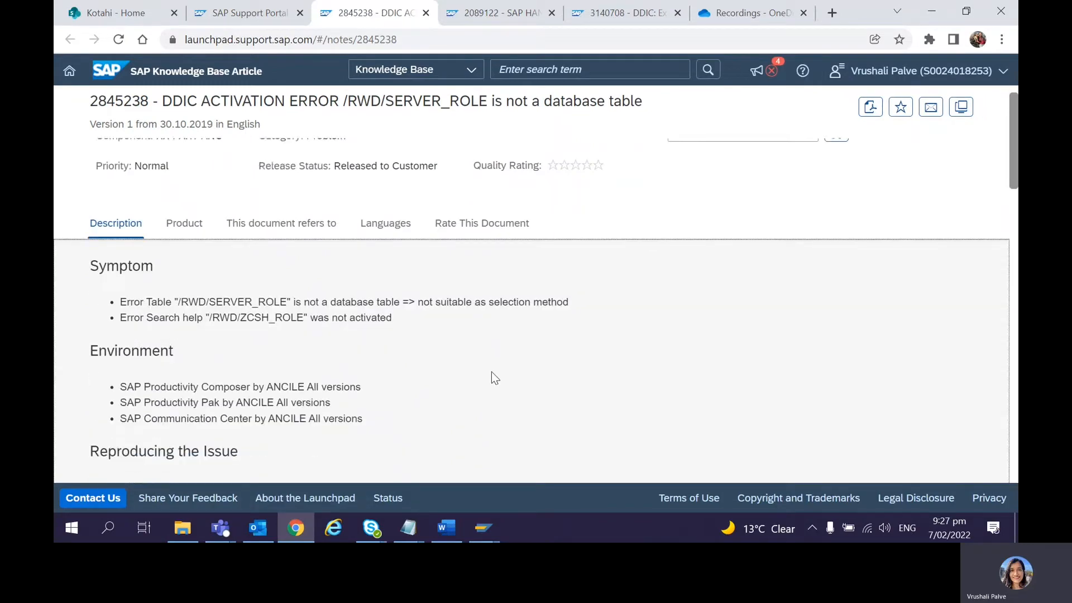
scroll(491, 372, down, 1)
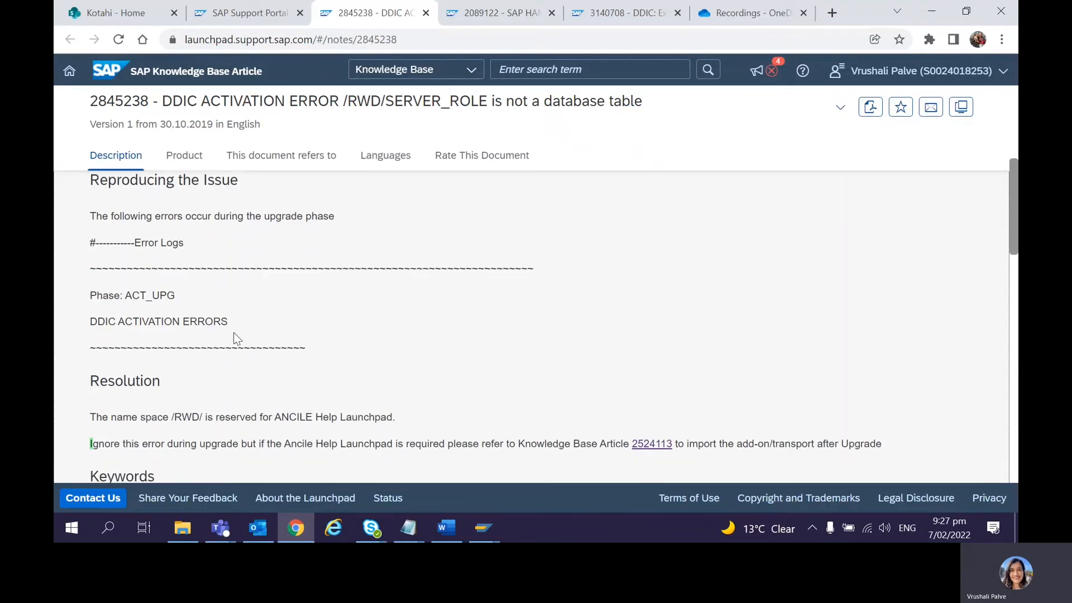
drag(177, 297, 120, 295)
click(315, 315)
scroll(315, 316, down, 3)
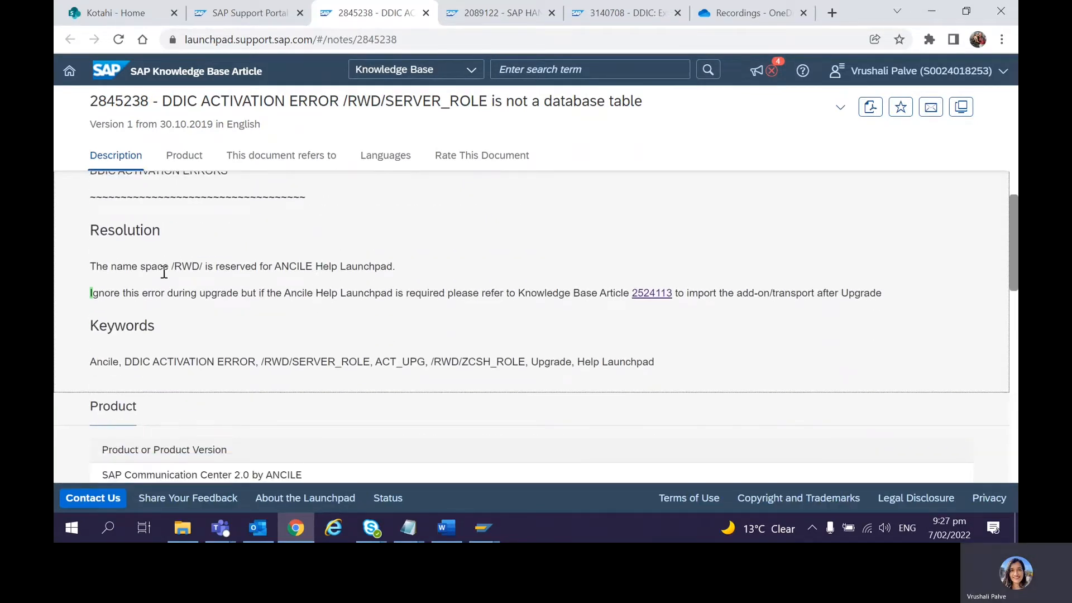
Read the note's Resolution, marking the /RWD/ namespace sentence, the advice to ignore the error and the add-on import after upgrade.
drag(91, 265, 429, 277)
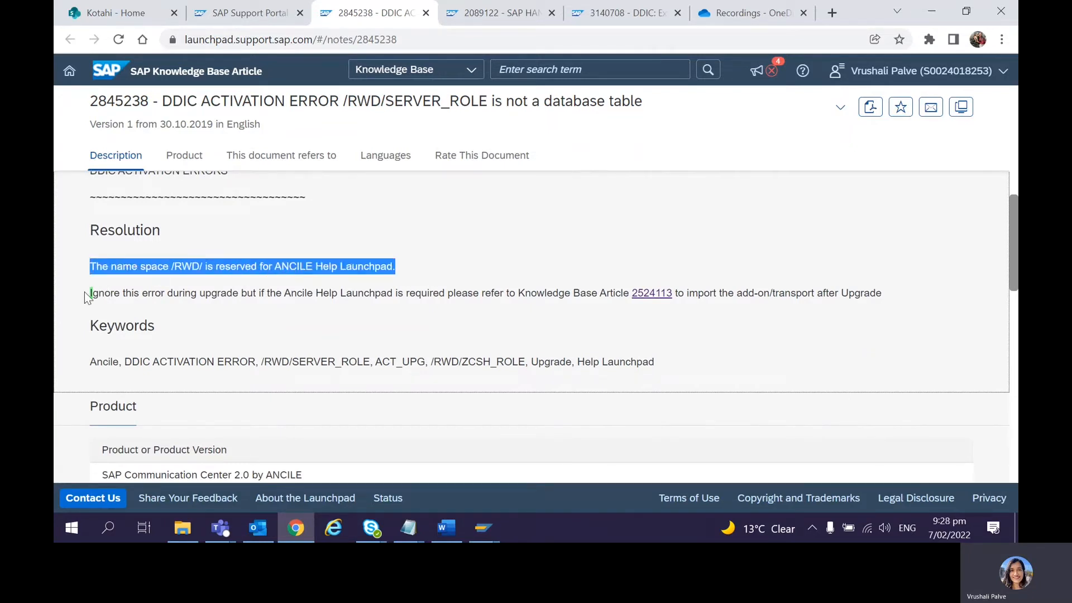
drag(89, 292, 237, 289)
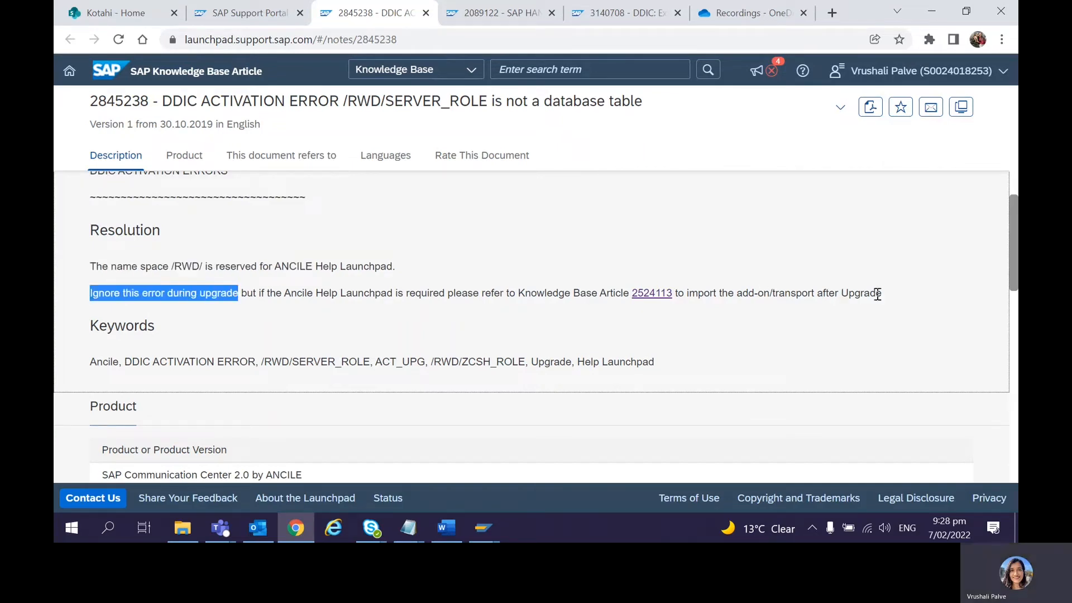
drag(877, 295, 703, 297)
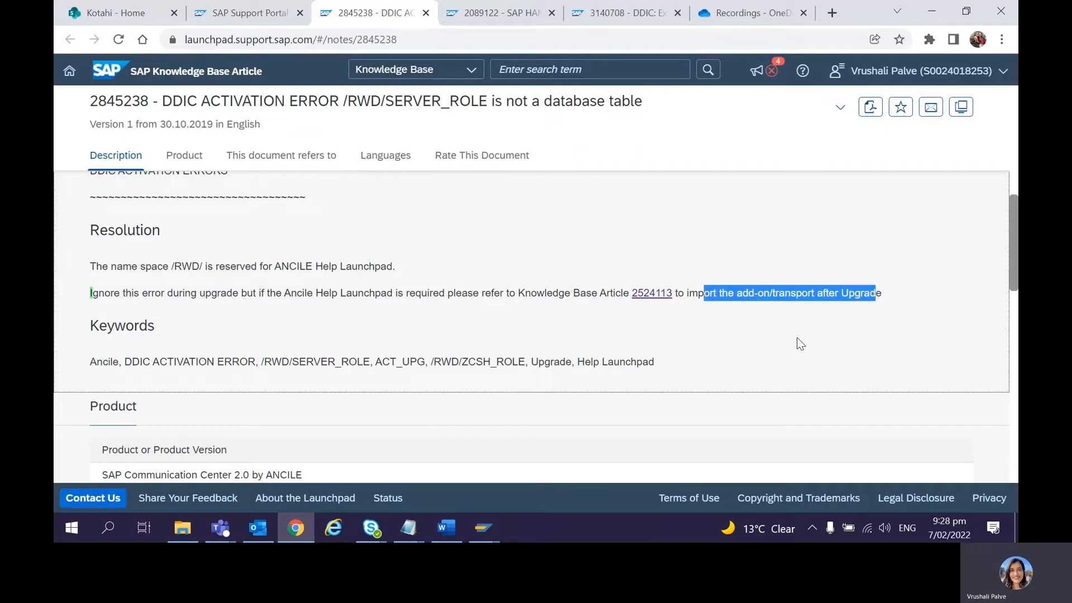
click(293, 308)
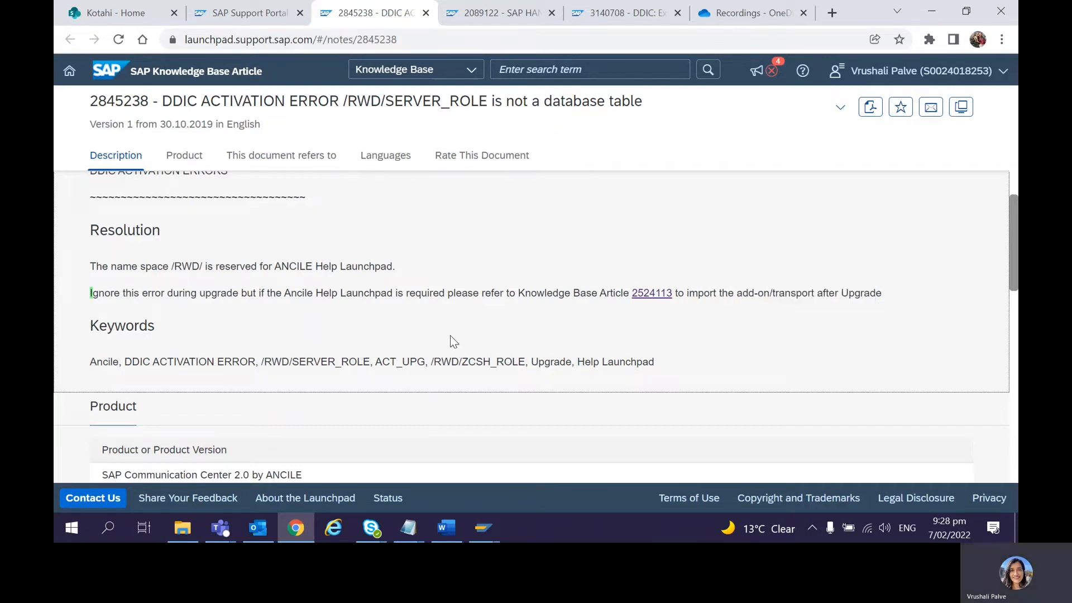
Switch to the UNKNOWN_COMPONENT_OBJECT file in Notepad, mark the /RWD prefix of the TRAN entry and close the file.
mouse_move(408, 527)
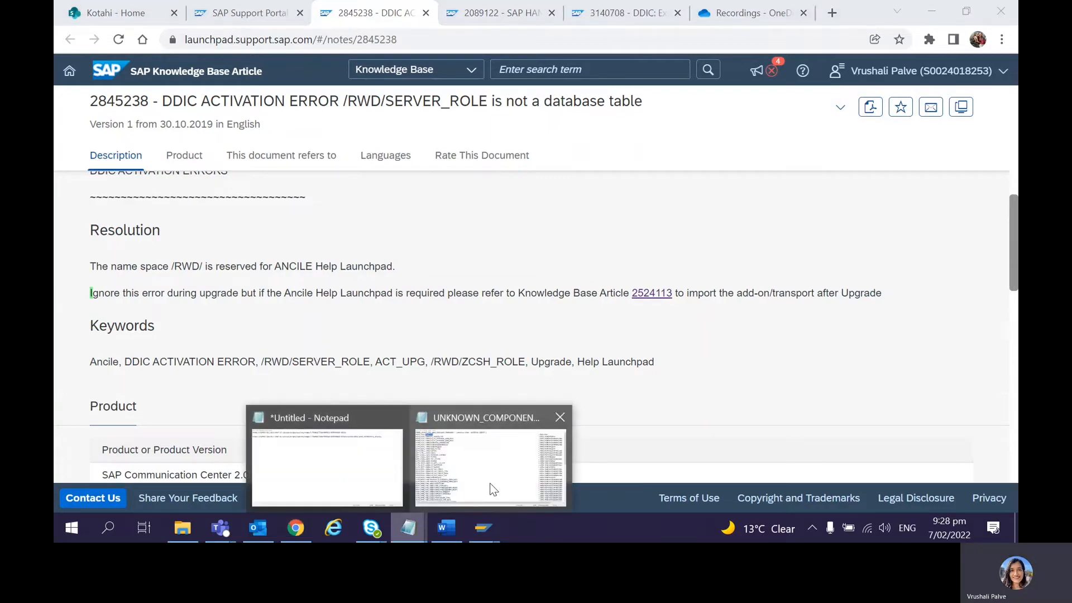
click(490, 484)
drag(117, 51, 141, 52)
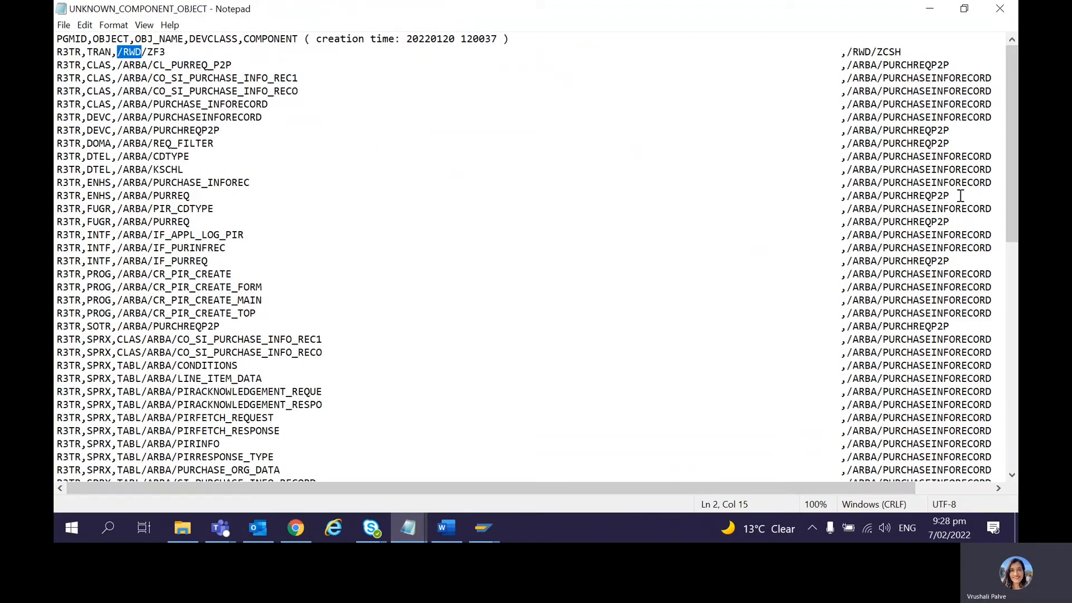
click(999, 13)
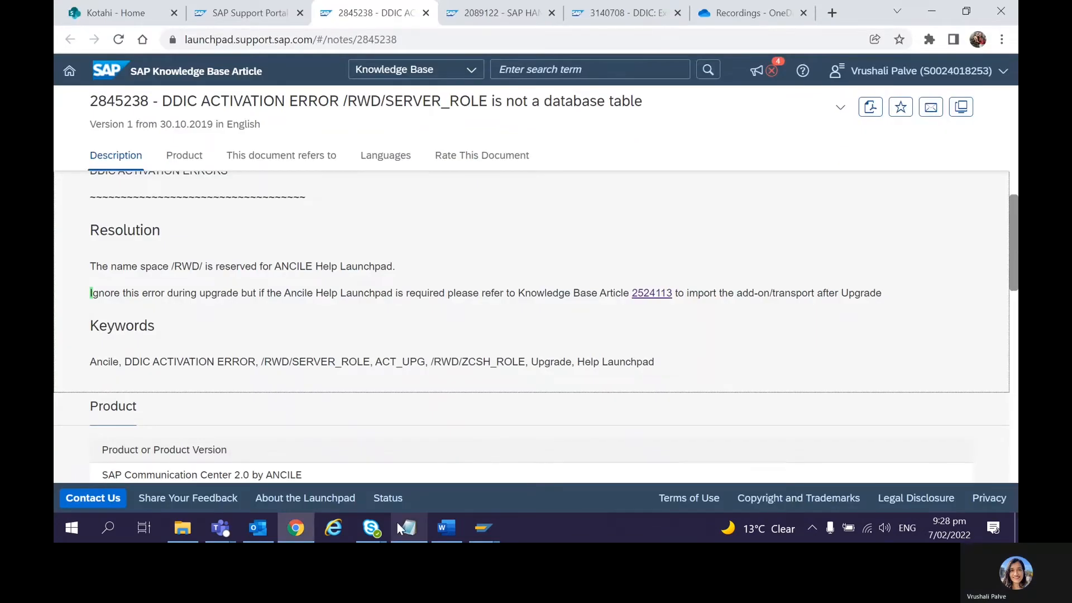
Return to the Word document and mark the line citing notes 2845238 and 2524113 for the RWD table errors.
click(445, 527)
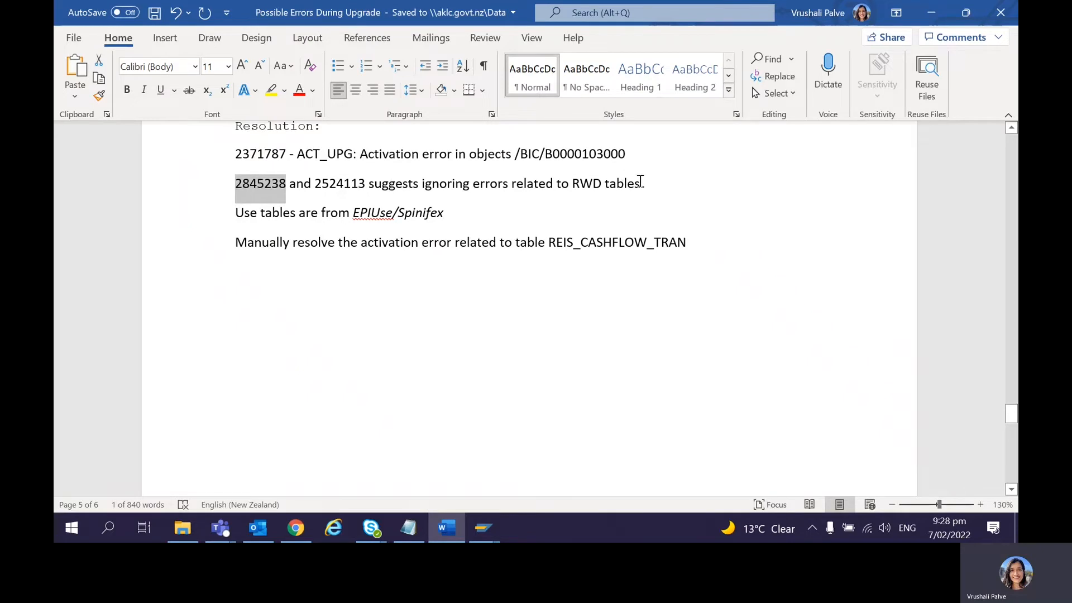
drag(640, 182, 235, 184)
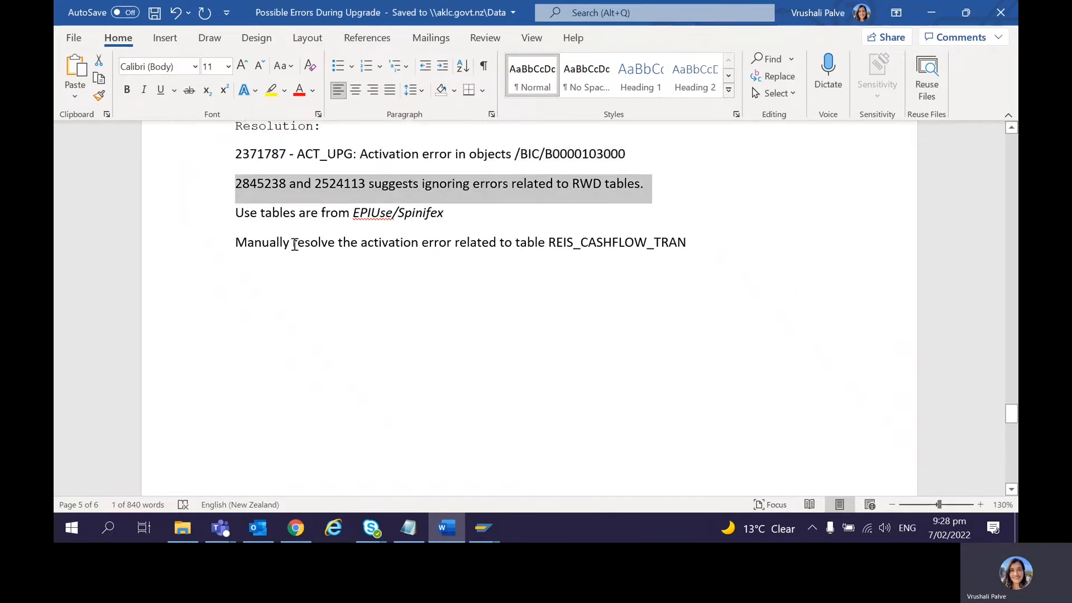
click(330, 349)
Go back to the component check log and mark "objects found without delivery transport" in the GRCFND_A entry.
scroll(332, 354, up, 5)
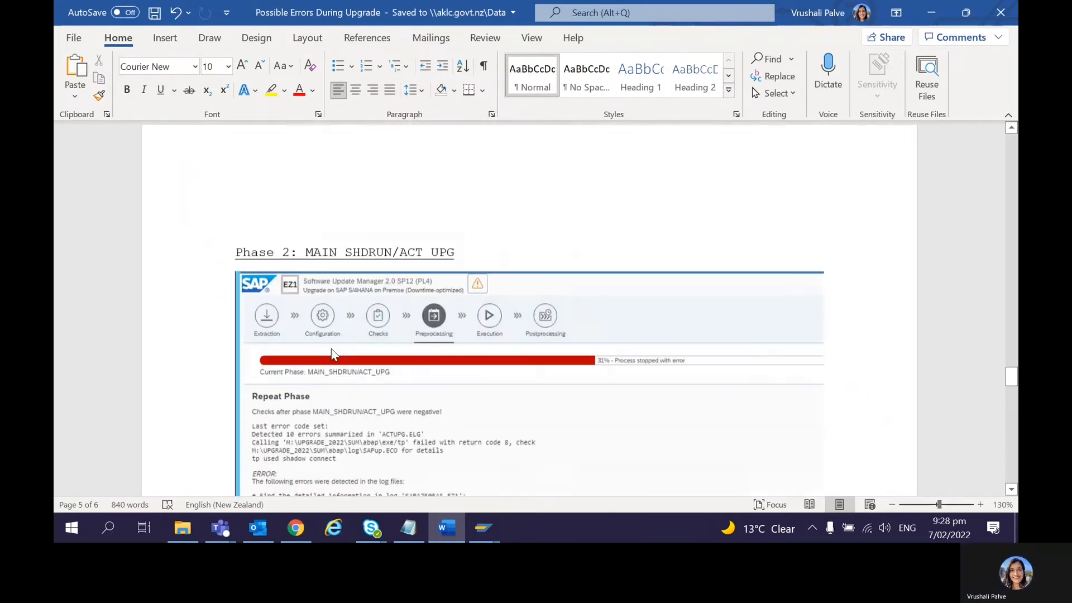
key(Page_Up)
key(Page_Up)
key(Page_Up)
key(Page_Up)
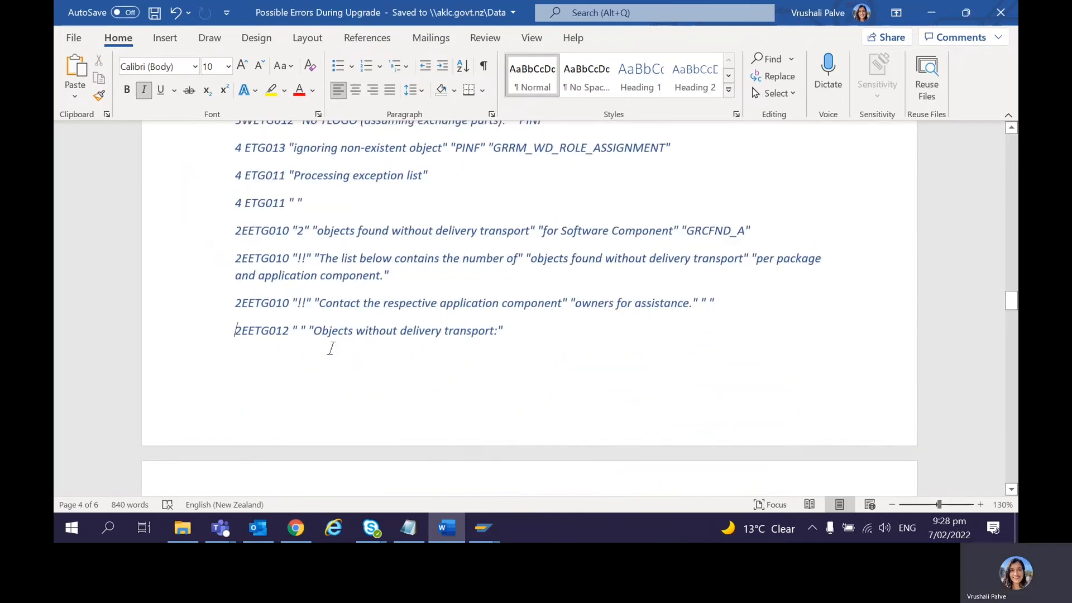
key(Page_Up)
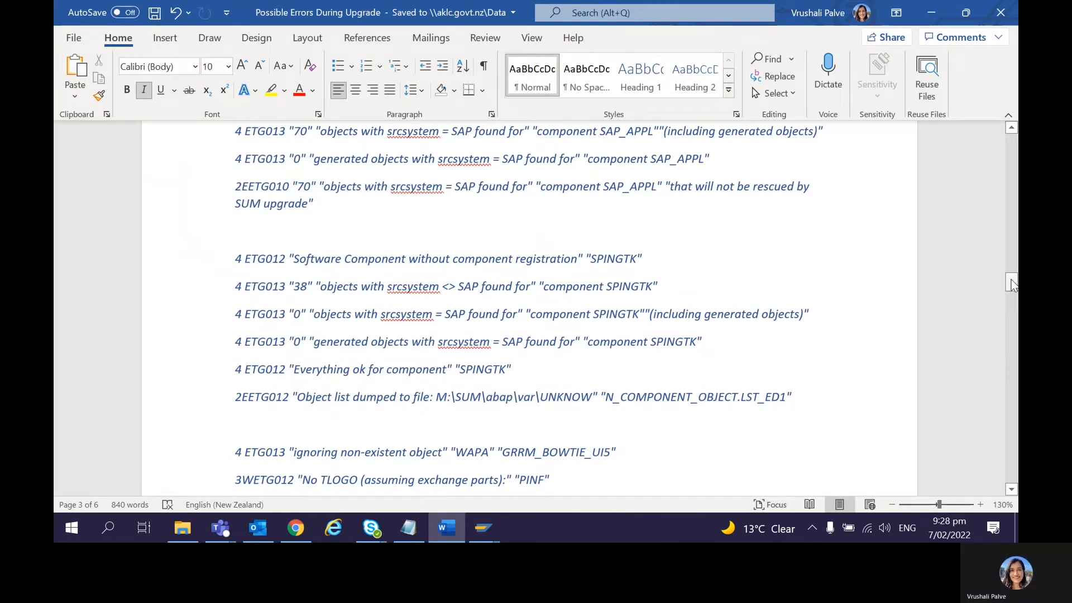
drag(1011, 282, 1013, 300)
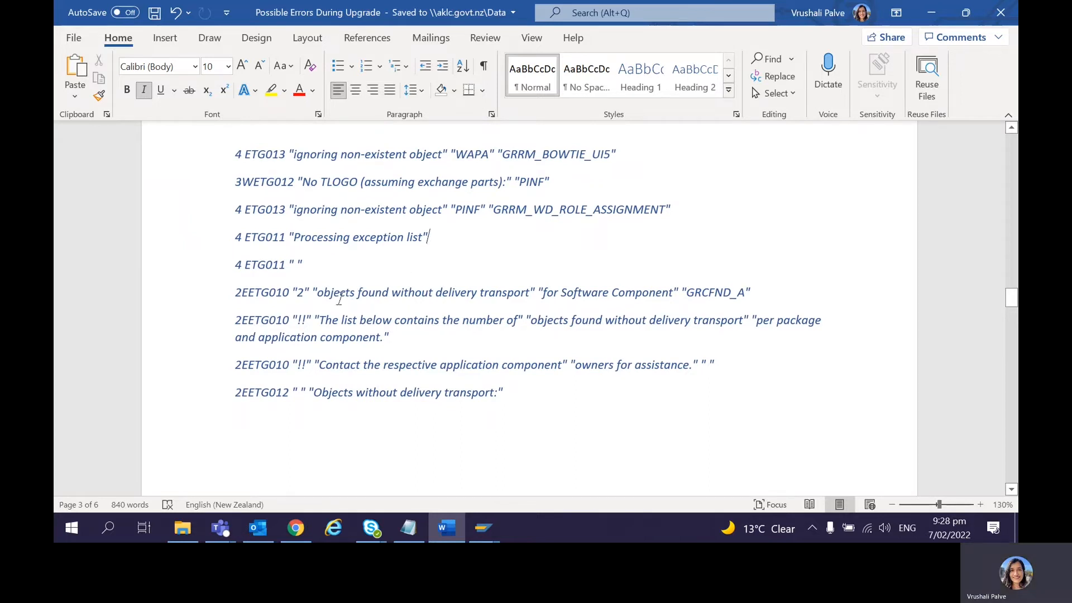
drag(316, 292, 526, 286)
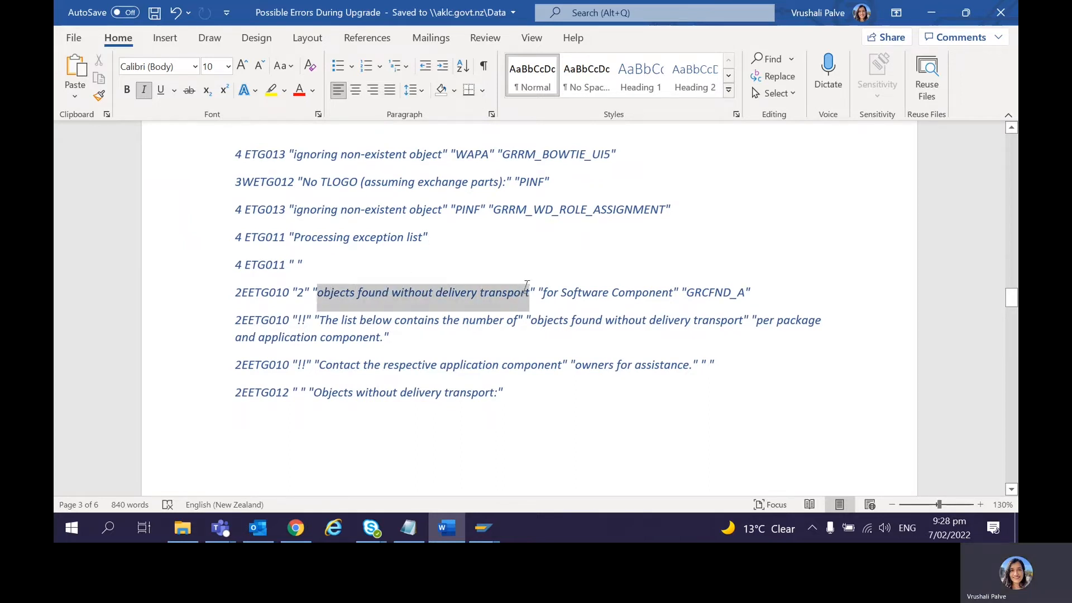
click(441, 393)
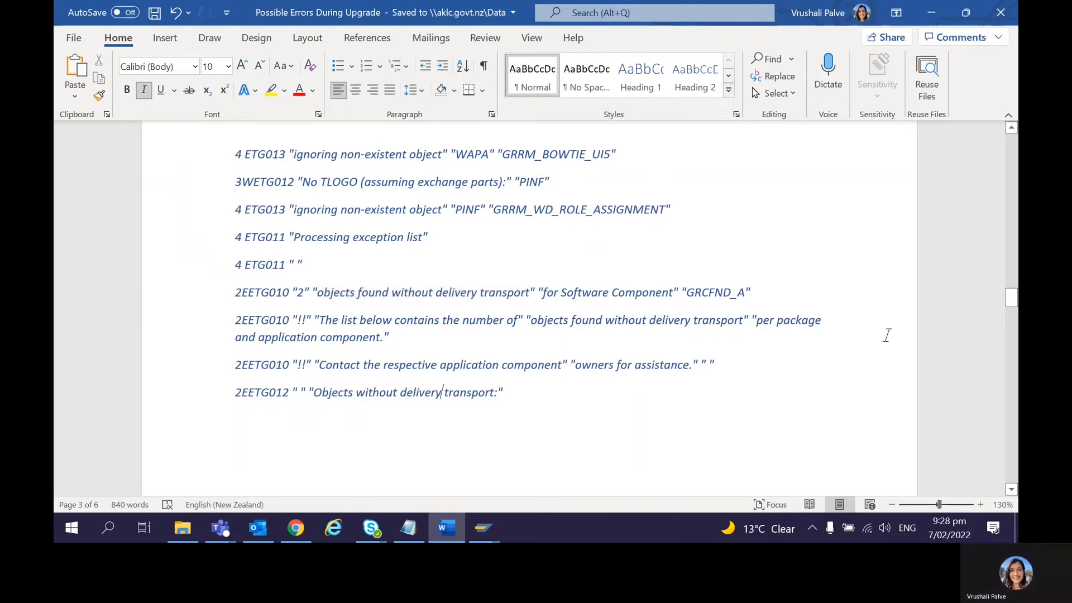
Select the entry below the package summary that names the dumped object list file GRCFND_A_NO_TR_OBJECT.LST_ED1.
click(1011, 489)
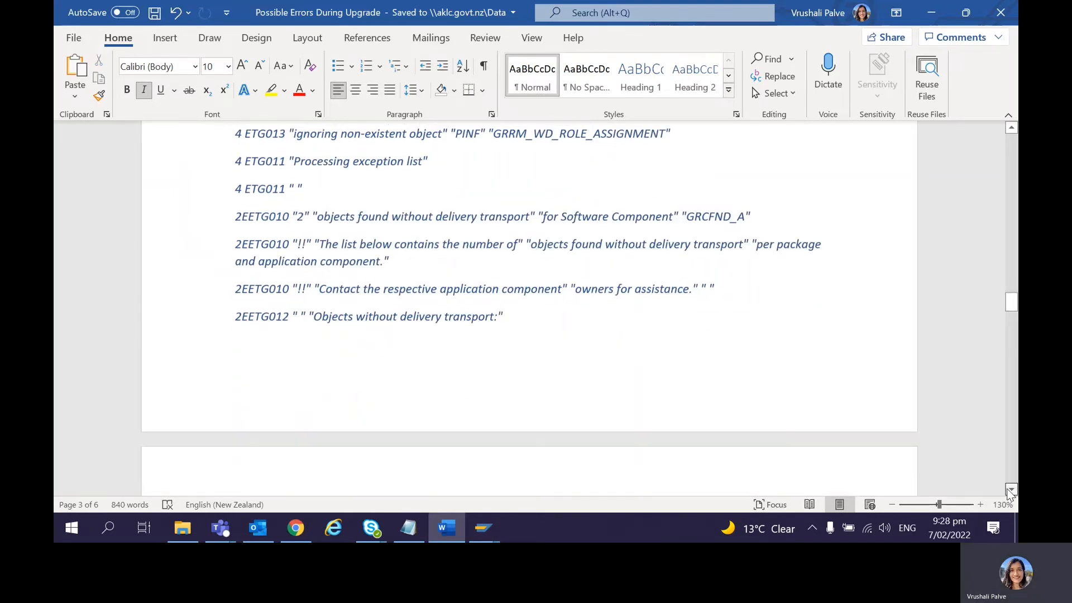
click(1010, 492)
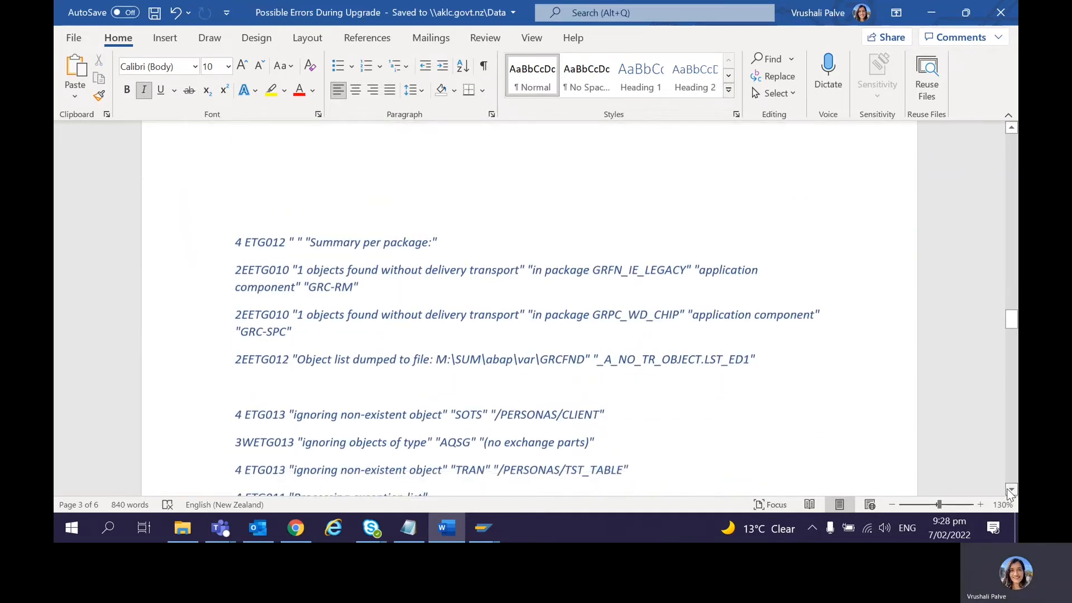
click(1011, 491)
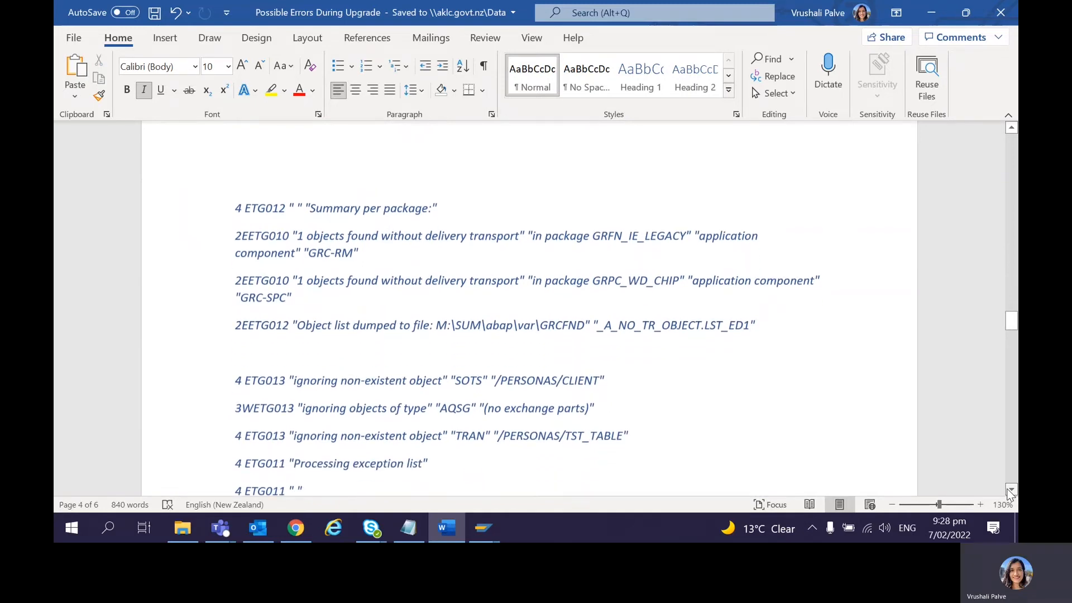
click(1011, 492)
drag(296, 311, 742, 312)
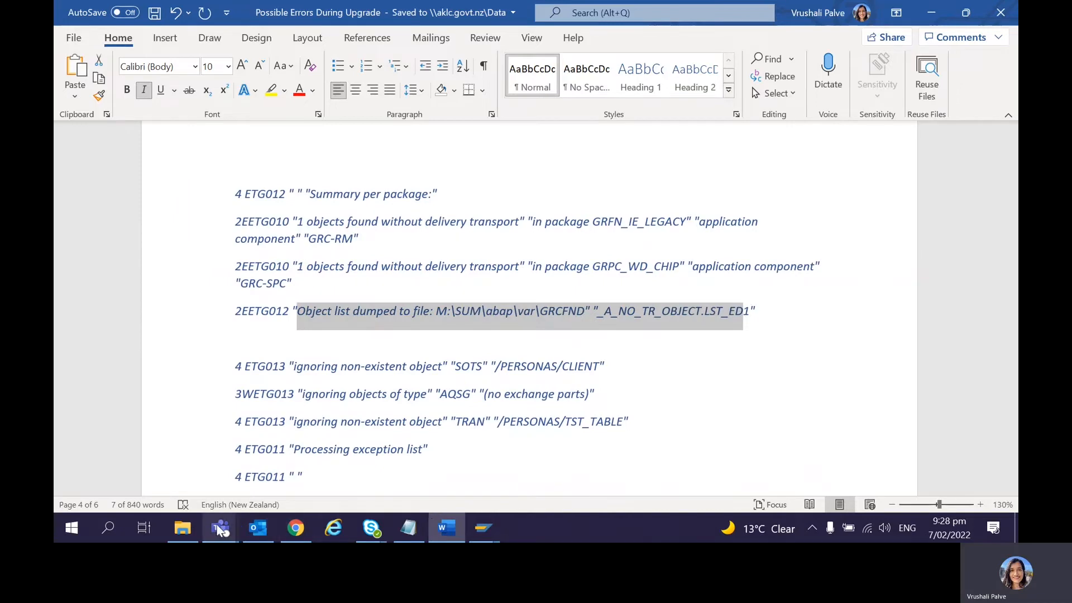
Open the GRCFND_A_NO_TR_OBJECT file from the RUN_RSUPG_TADIR_COMPONENT_CHECK folder and mark the GRFN prefix of the TTYP entry.
click(187, 523)
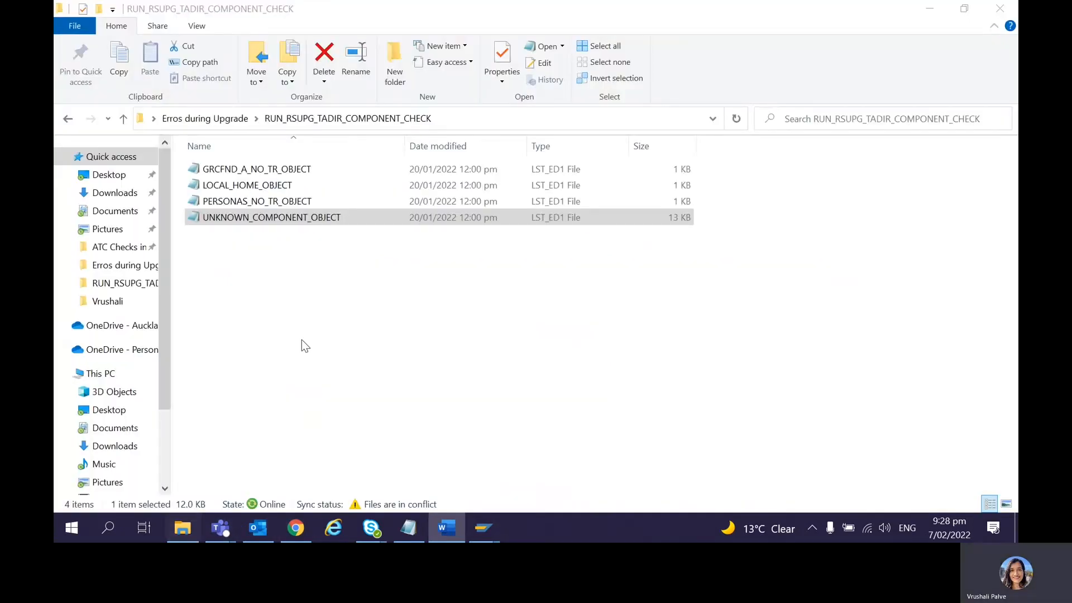
click(251, 171)
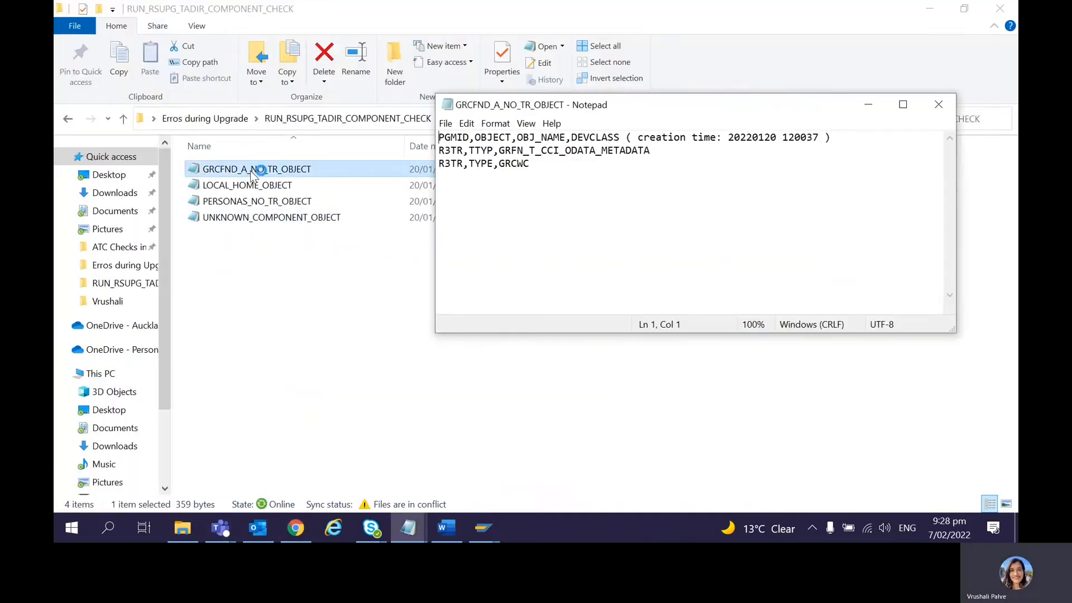
click(499, 162)
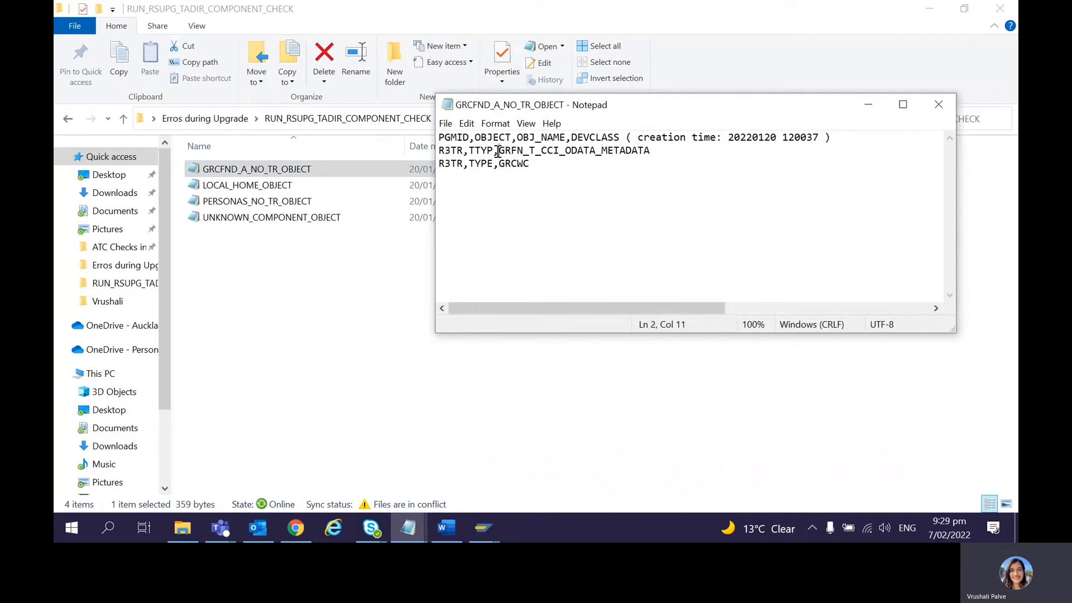
drag(499, 151, 523, 151)
Examine the TYPE entry GRCWC in the GRCFND_A_NO_TR_OBJECT list.
click(356, 371)
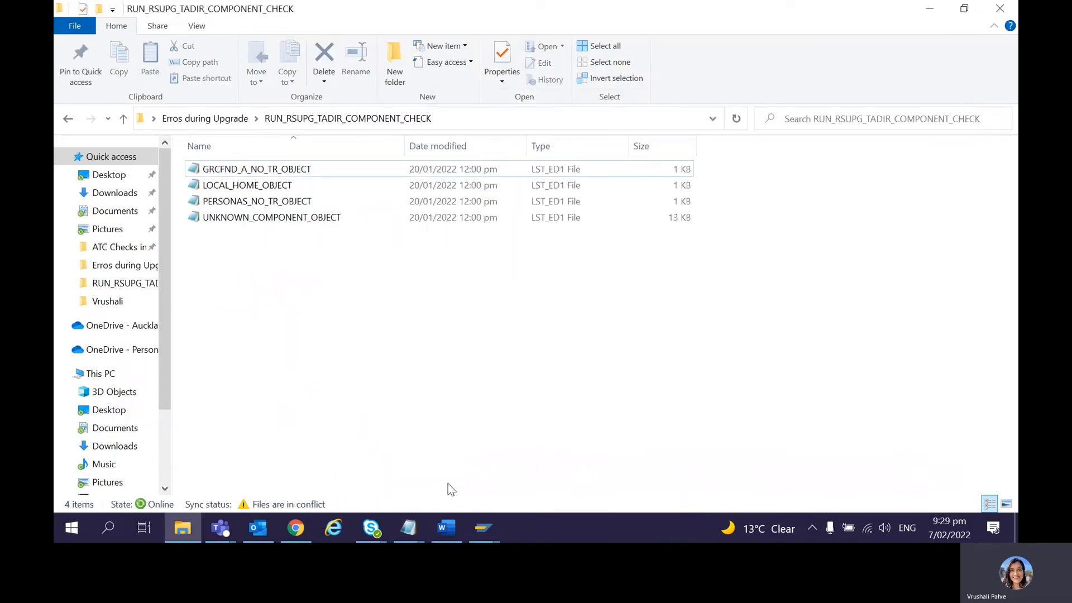
key(alt+Tab)
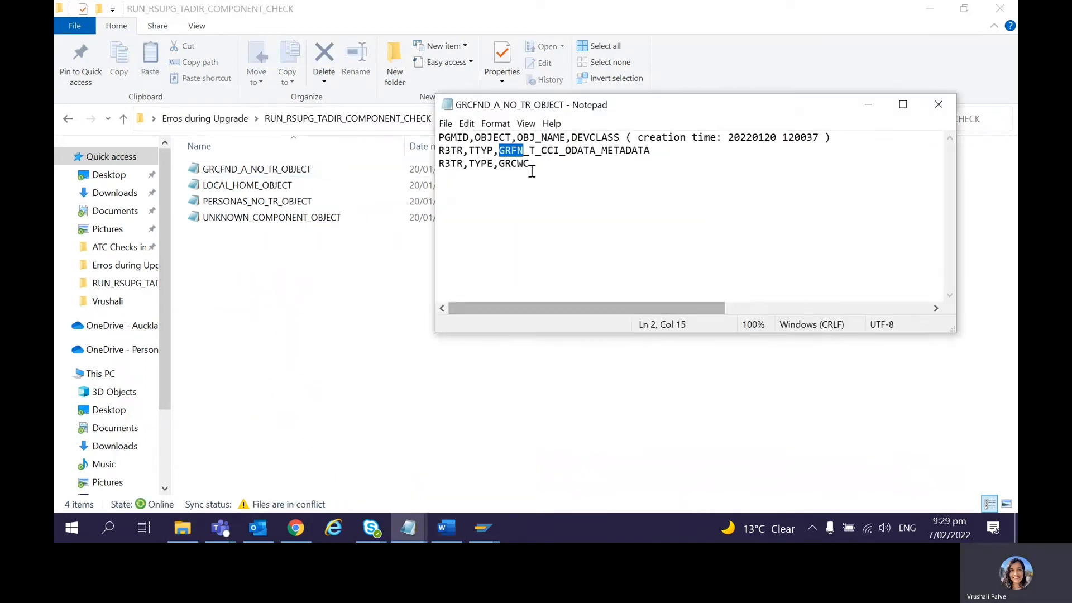
click(540, 162)
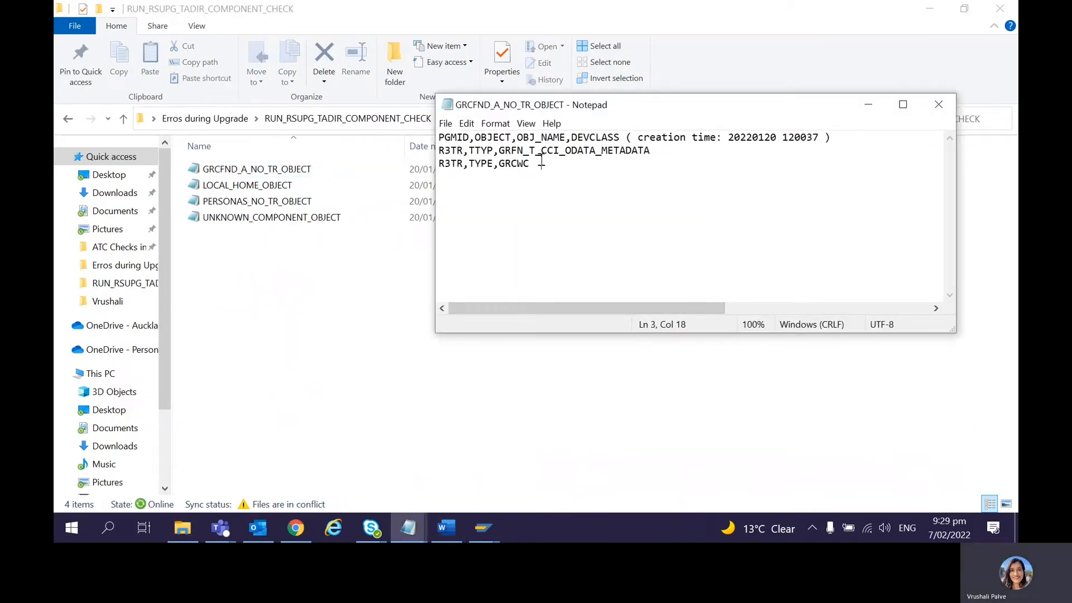
click(504, 163)
click(437, 467)
Return to the Word document and mark note number 2464754 in the component check's Resolution section.
click(446, 537)
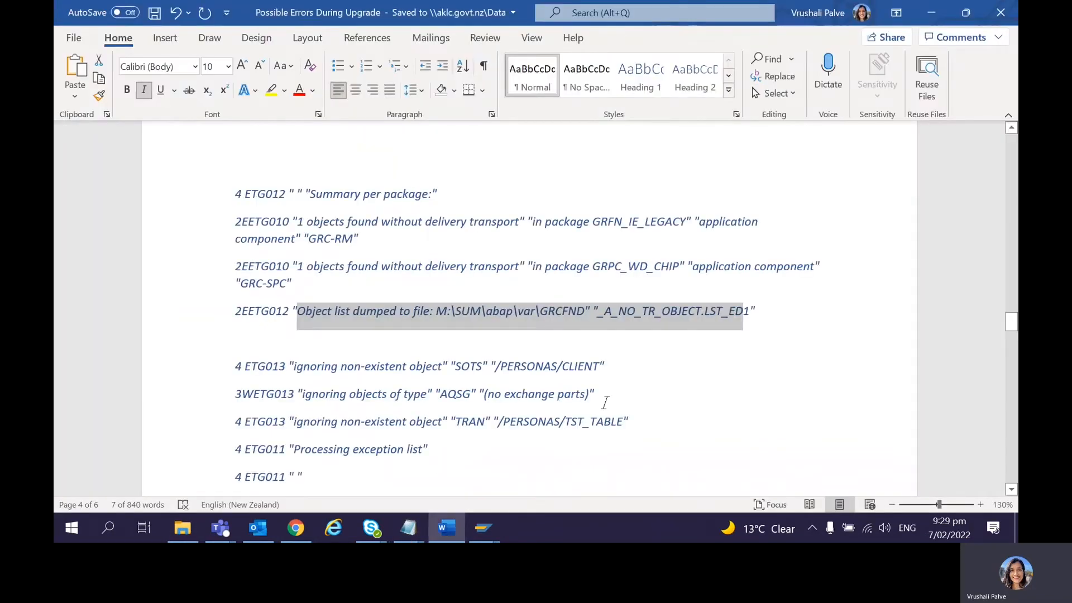
click(640, 396)
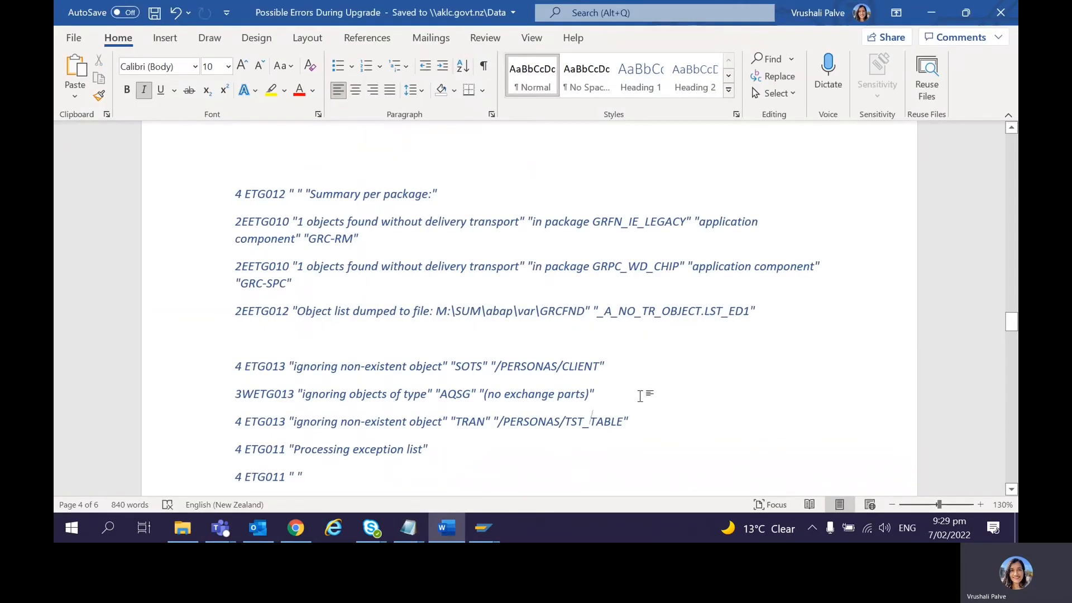
key(Down)
key(Down)
key(Down)
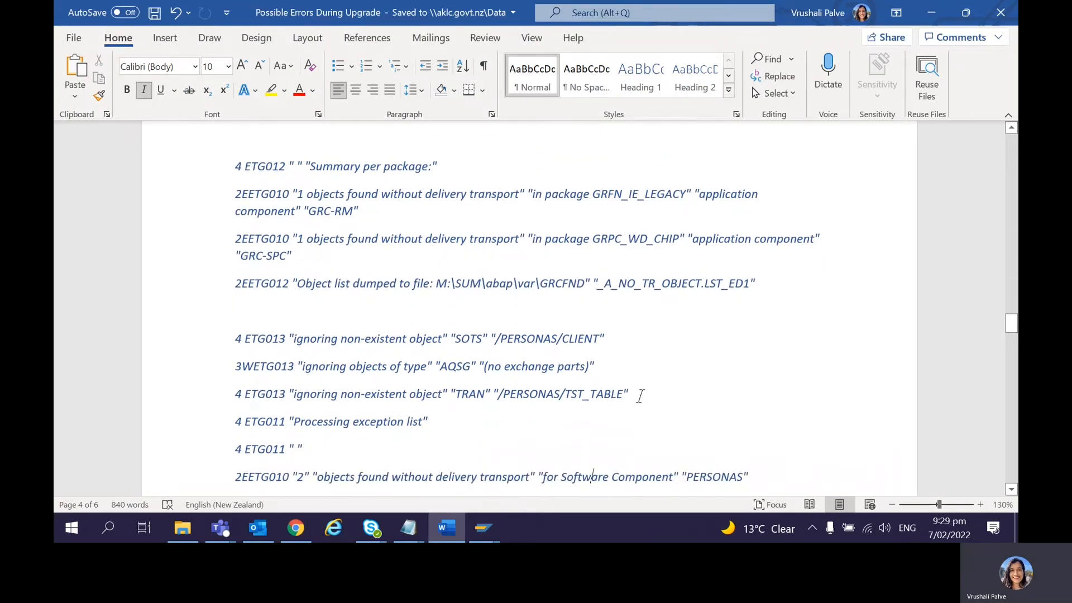
key(Page_Down)
key(Page_Down)
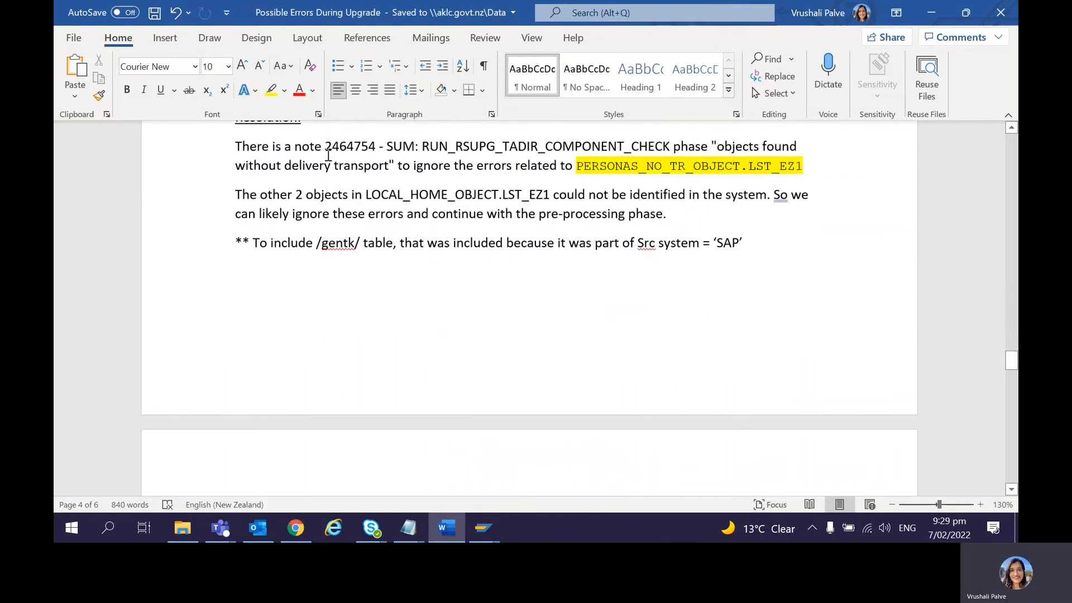
drag(326, 147, 376, 146)
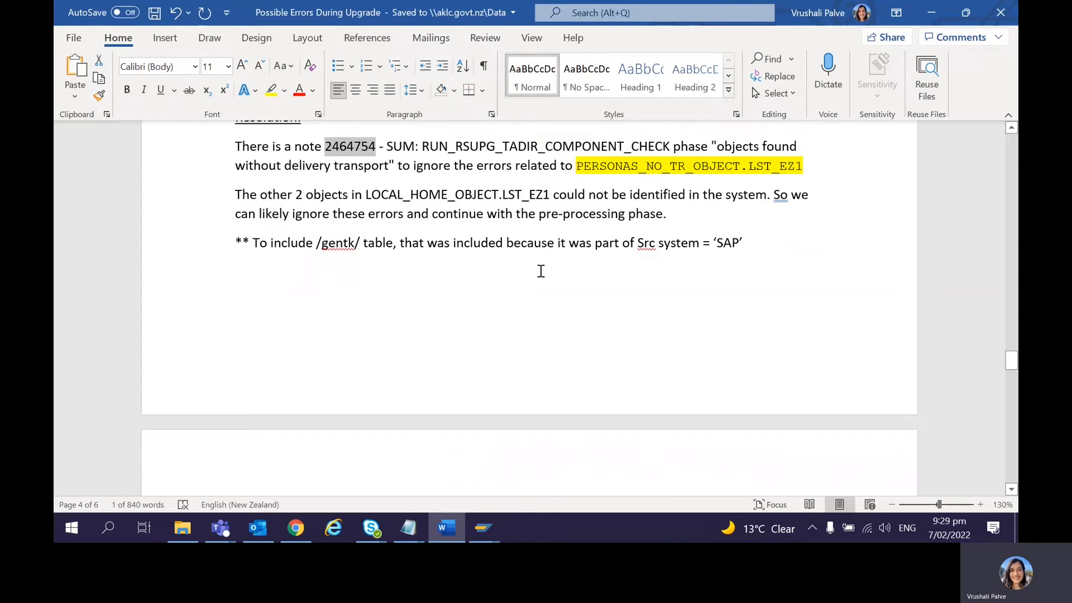
Go back through the component check log and mark the software component name GRCFND_A in its delivery transport error entry.
key(Page_Up)
key(Up)
key(Up)
key(Up)
key(Up)
key(Up)
key(Up)
key(Up)
key(Up)
key(Up)
key(Up)
key(Up)
key(Up)
key(Up)
key(Up)
key(Up)
key(Up)
key(Up)
key(Up)
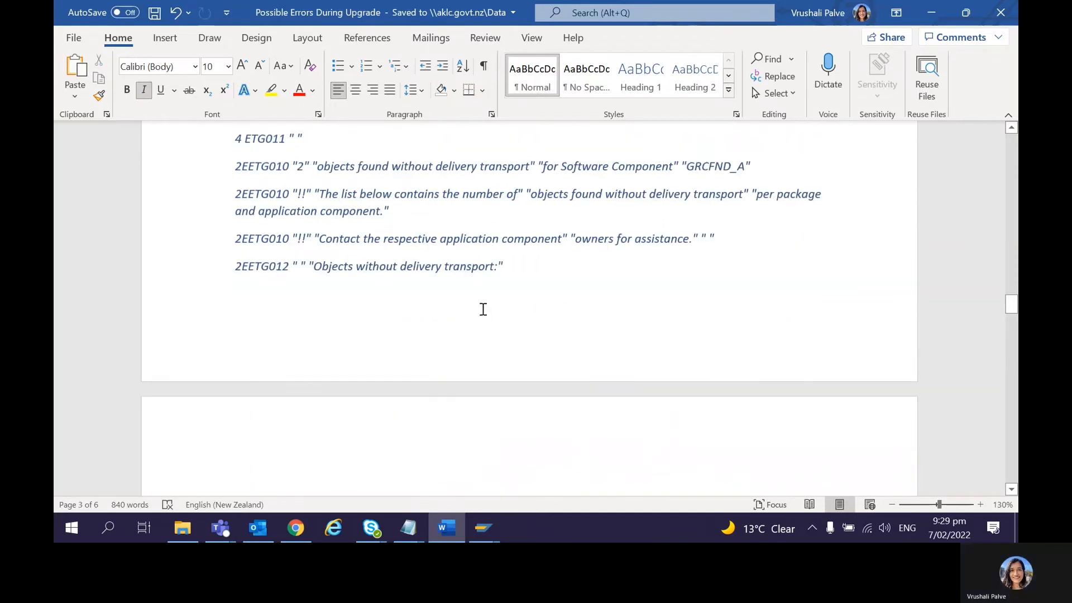
key(Up)
key(Up)
key(Up)
key(Up)
key(Up)
key(Up)
key(Up)
key(Up)
key(Up)
key(Up)
key(Up)
key(Up)
key(Up)
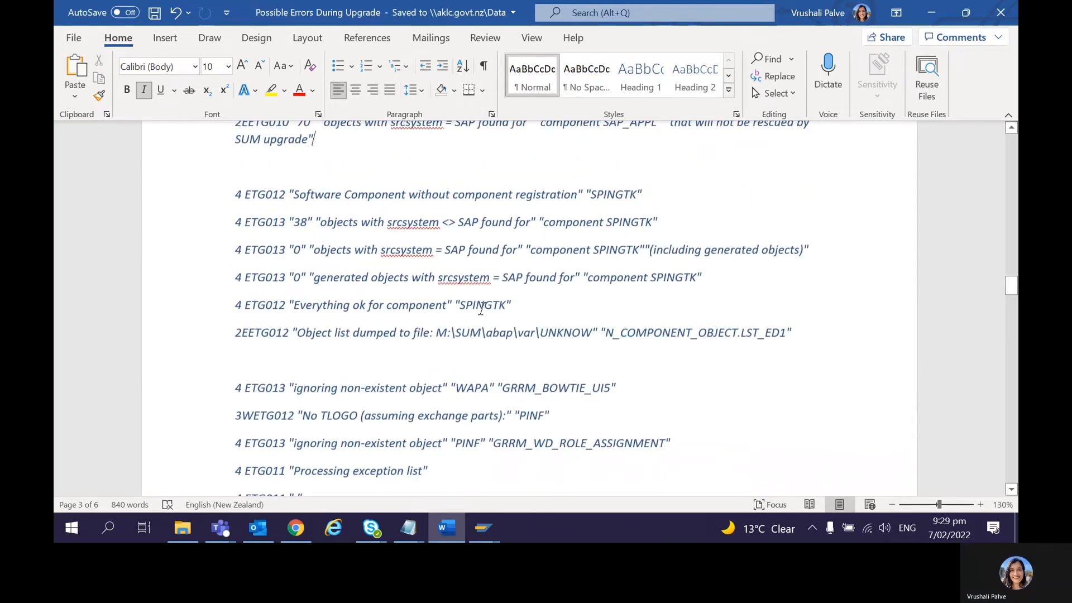
key(Page_Down)
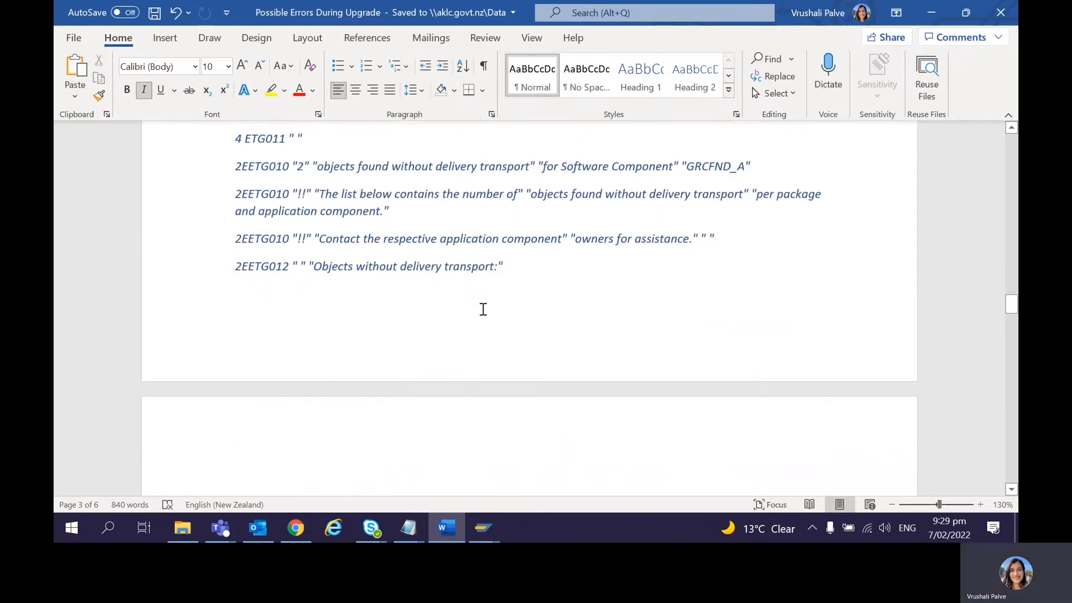
drag(745, 167, 683, 166)
click(575, 290)
Mark the non-existent TRAN object /PERSONAS/TST_TABLE in the log entries below the GRCFND_A object list.
scroll(577, 290, down, 4)
click(577, 289)
scroll(576, 290, down, 1)
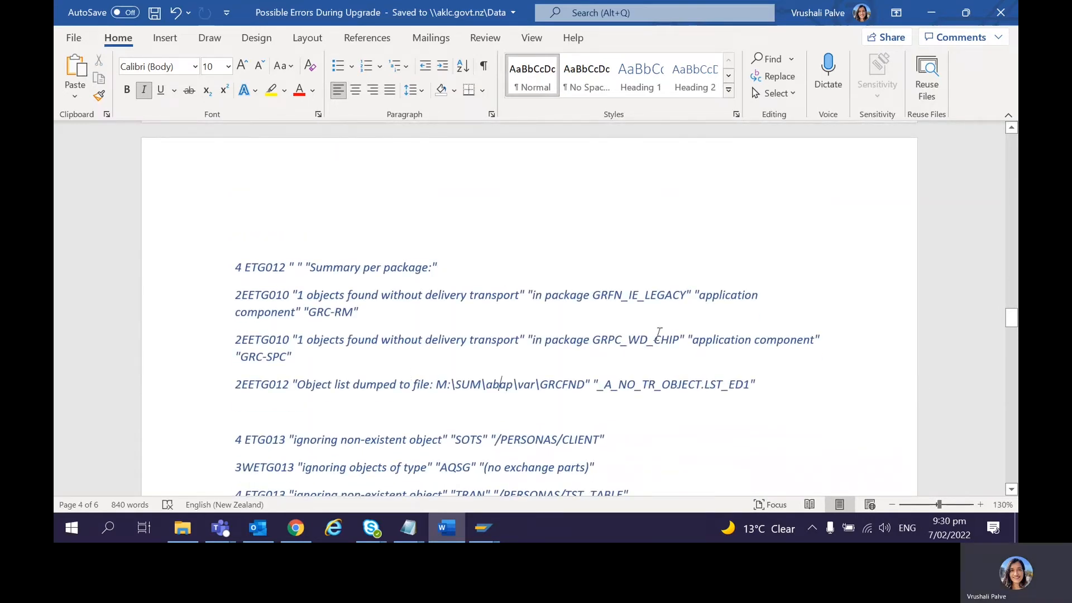
scroll(628, 375, down, 5)
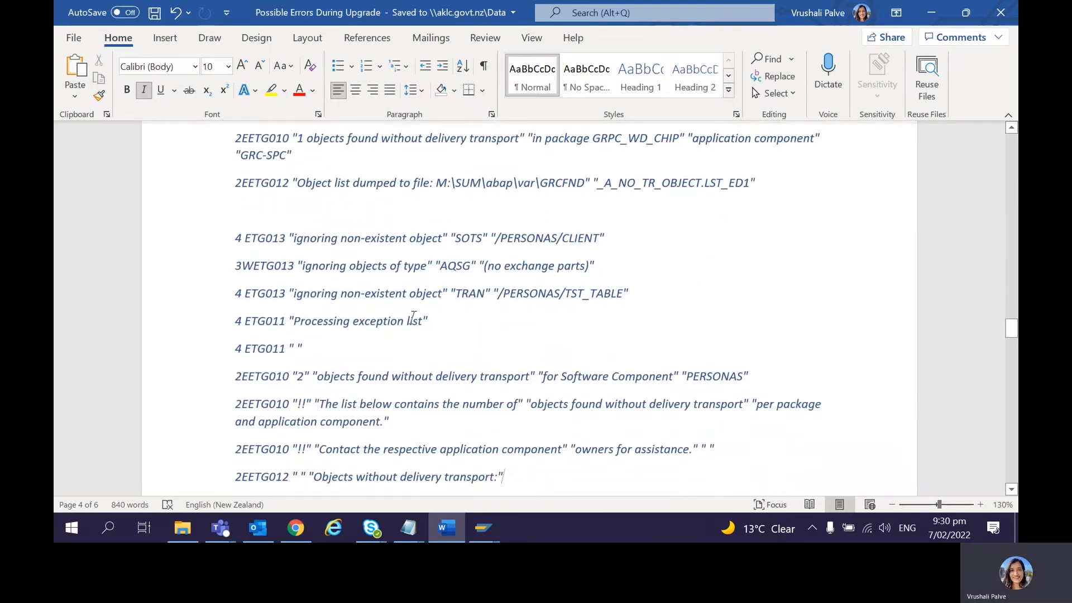
drag(457, 294, 621, 294)
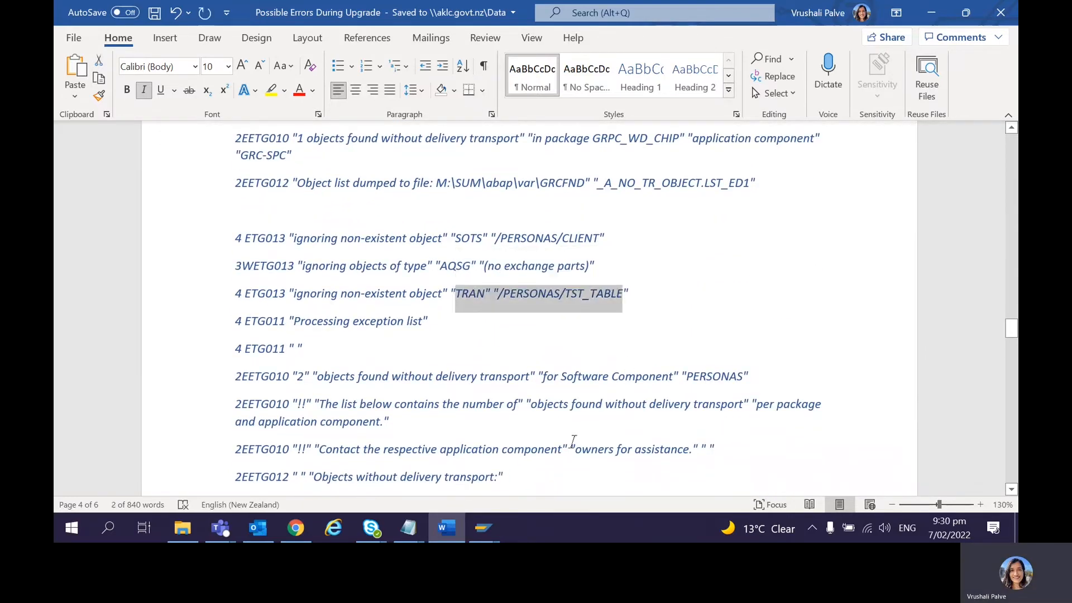
Examine the PERSONAS delivery transport errors, their package summary and the dumped object list entry down to the Resolution section.
click(566, 450)
scroll(566, 449, down, 3)
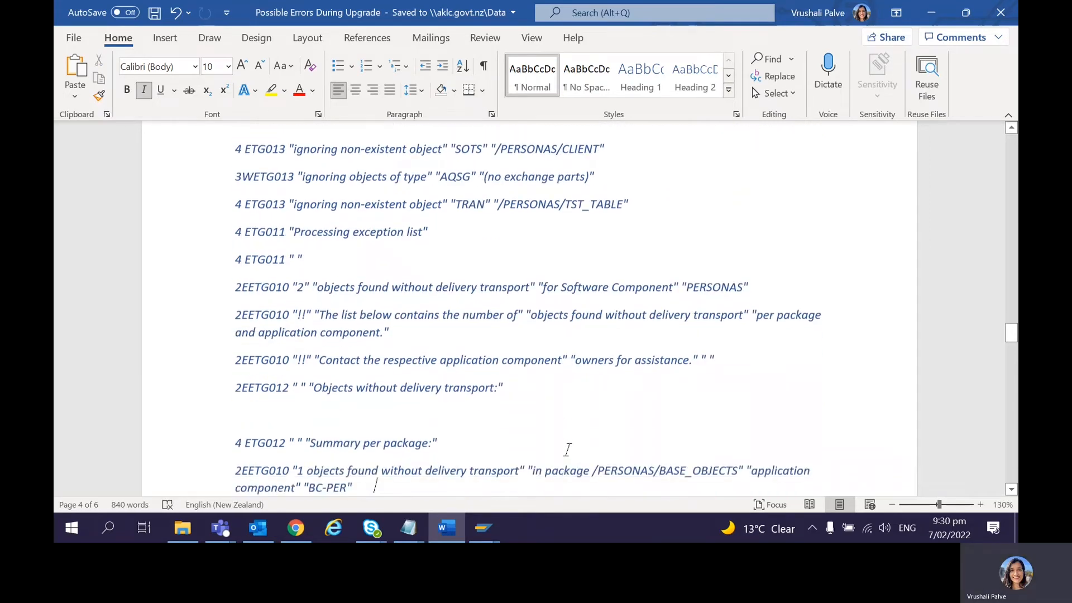
key(Down)
key(Down)
key(Down)
scroll(569, 450, down, 1)
click(590, 401)
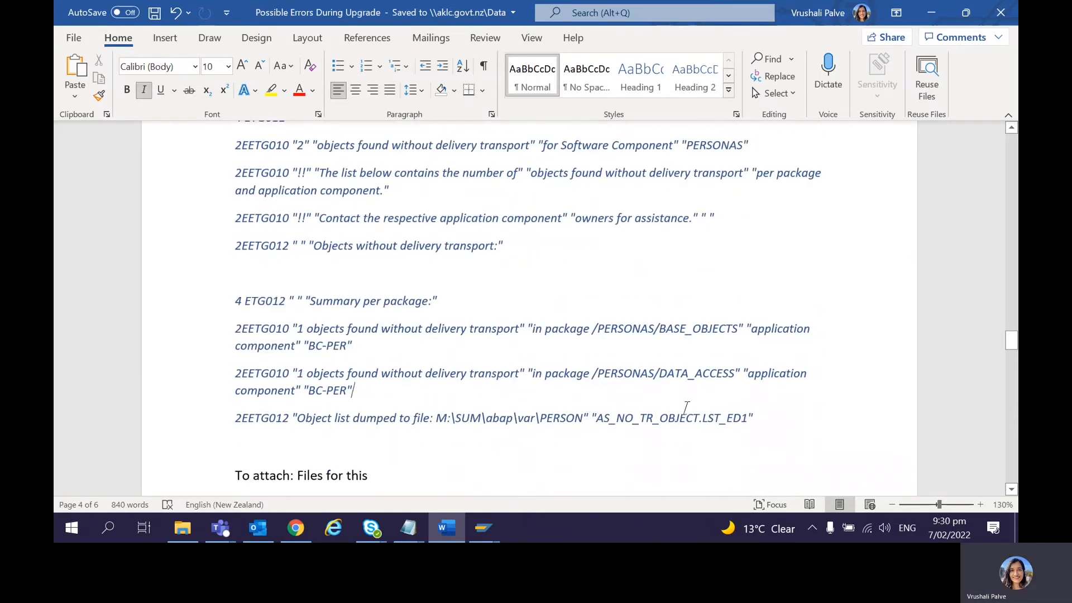
click(737, 144)
key(Down)
key(Down)
scroll(561, 344, down, 6)
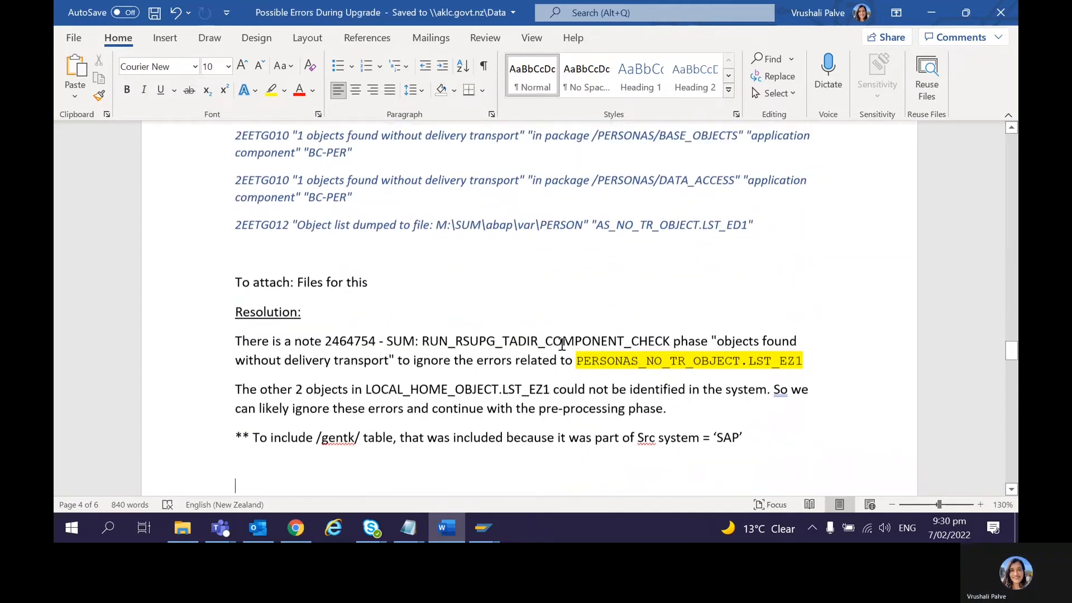
Mark "note 2464754" in the Resolution text and point out the remark about including the /gentk/ table.
click(570, 357)
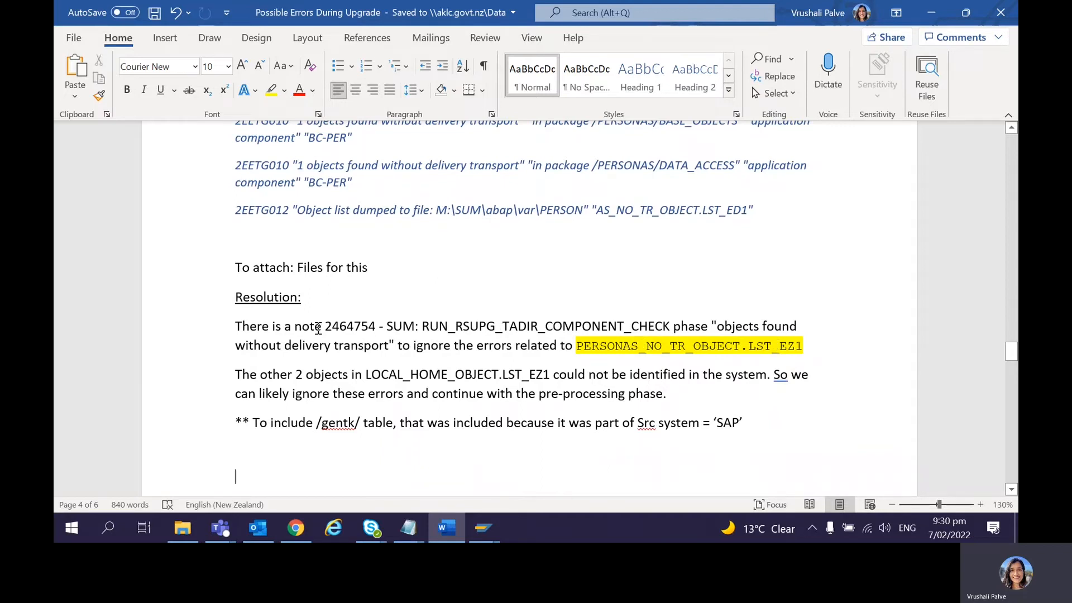
drag(319, 330, 346, 329)
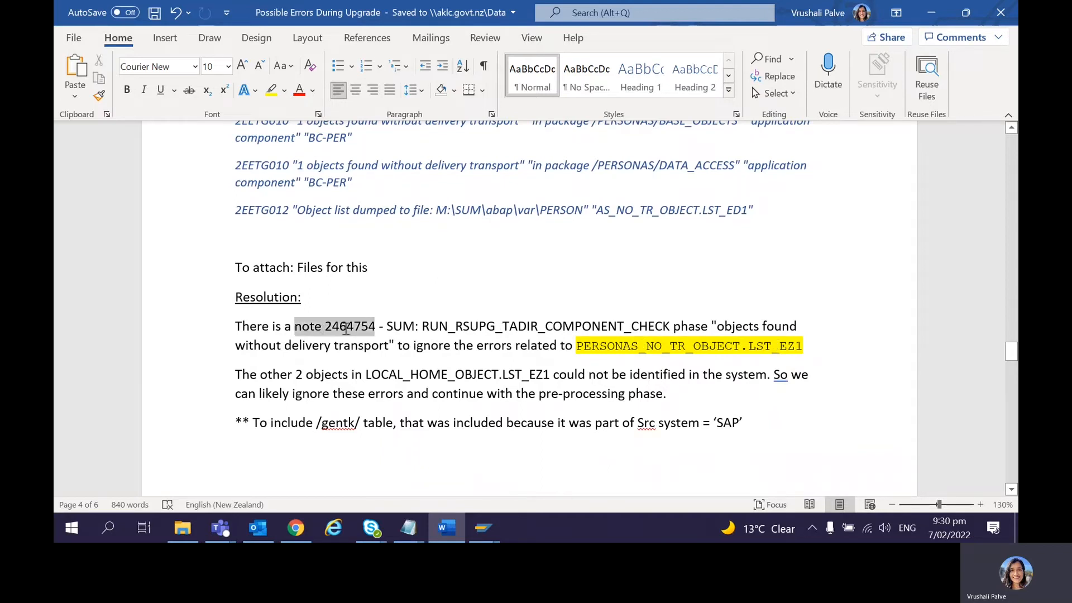
right_click(334, 427)
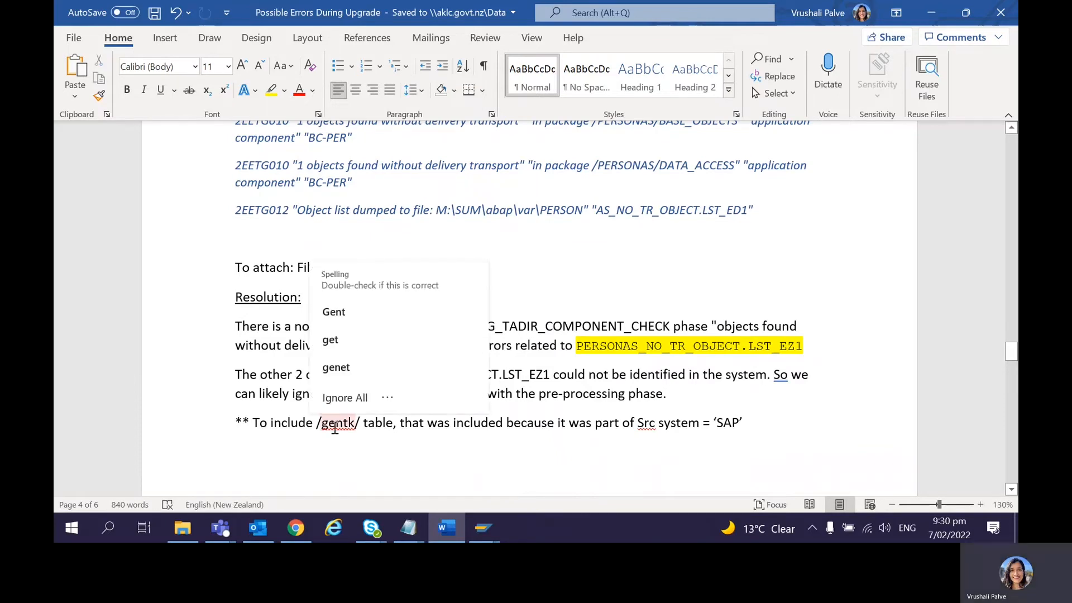
click(419, 444)
Look through the ACT_UPG activation error with its resolution notes and the Phase 3 PARMVNT_UPG section to the document's end.
scroll(419, 444, down, 15)
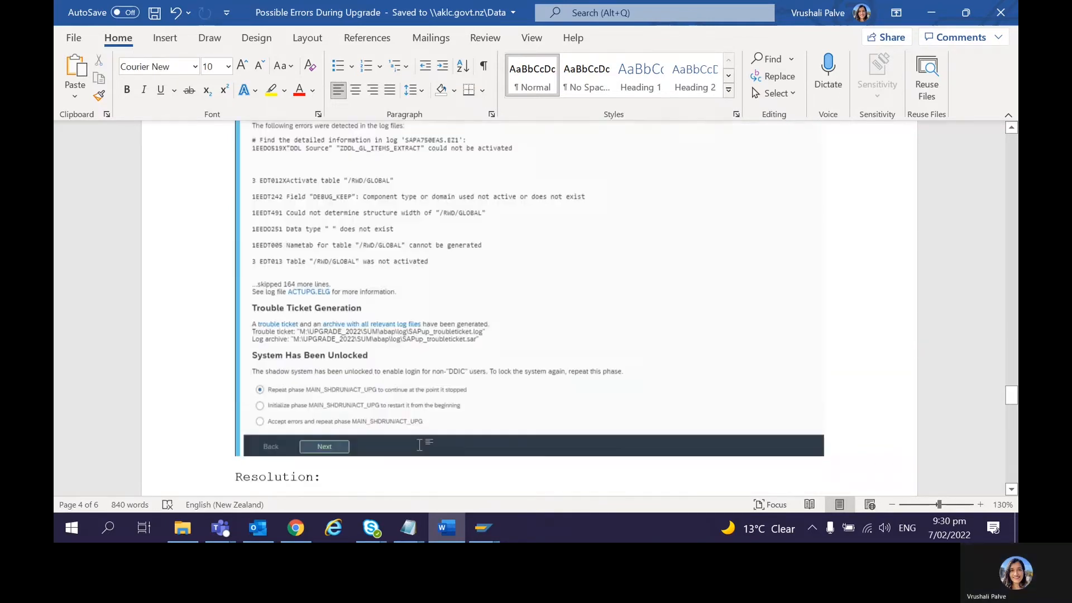
scroll(419, 445, down, 4)
click(420, 445)
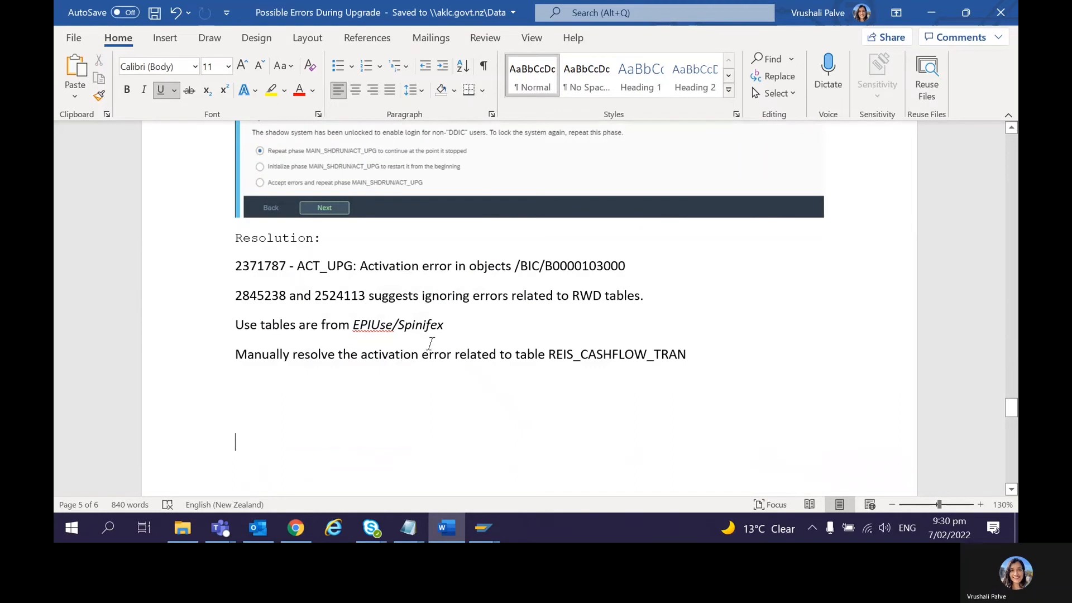
key(Page_Up)
key(Page_Up)
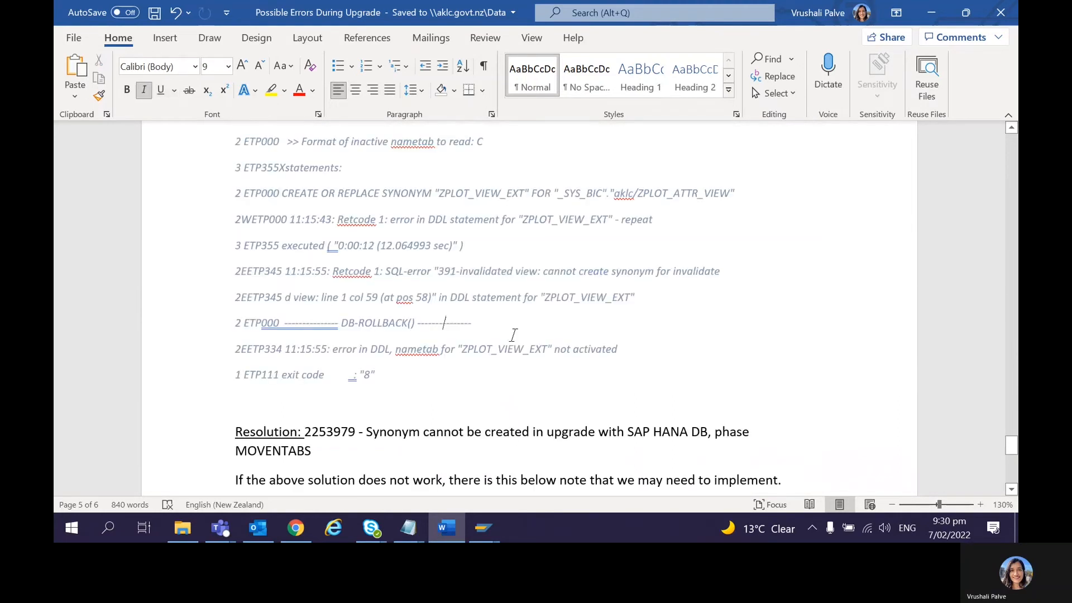
key(Page_Down)
key(Page_Down)
key(Page_Down)
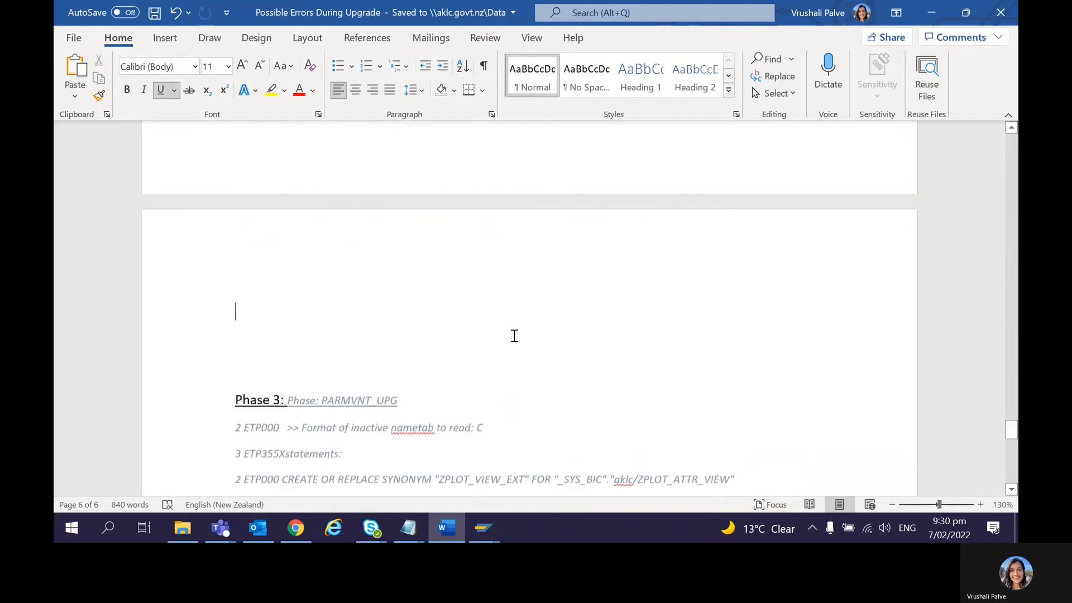
key(Page_Up)
key(Page_Up)
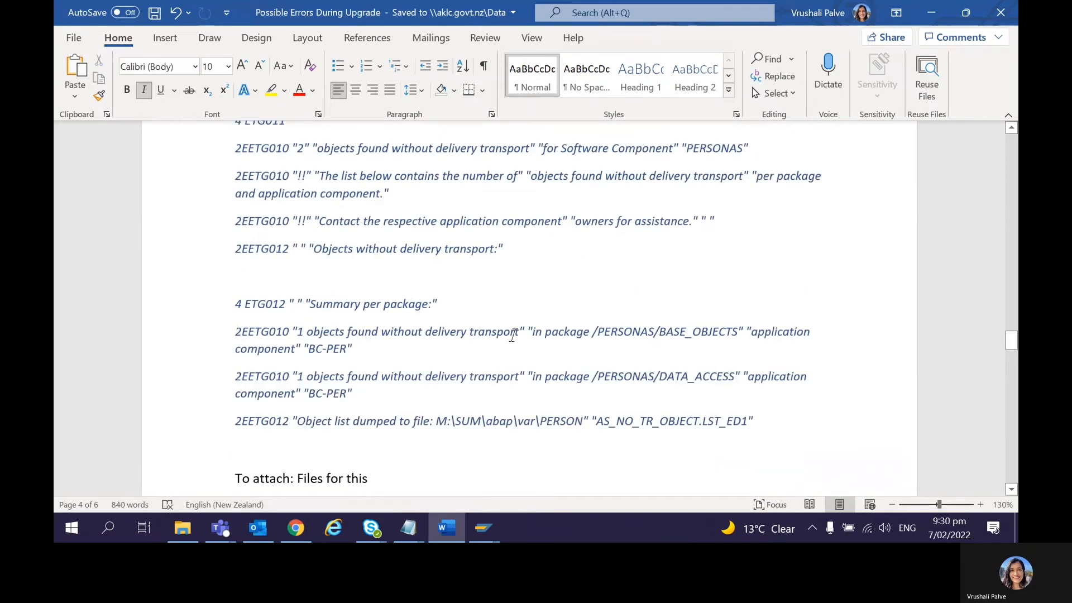
key(Page_Down)
key(Page_Down)
key(Page_Down)
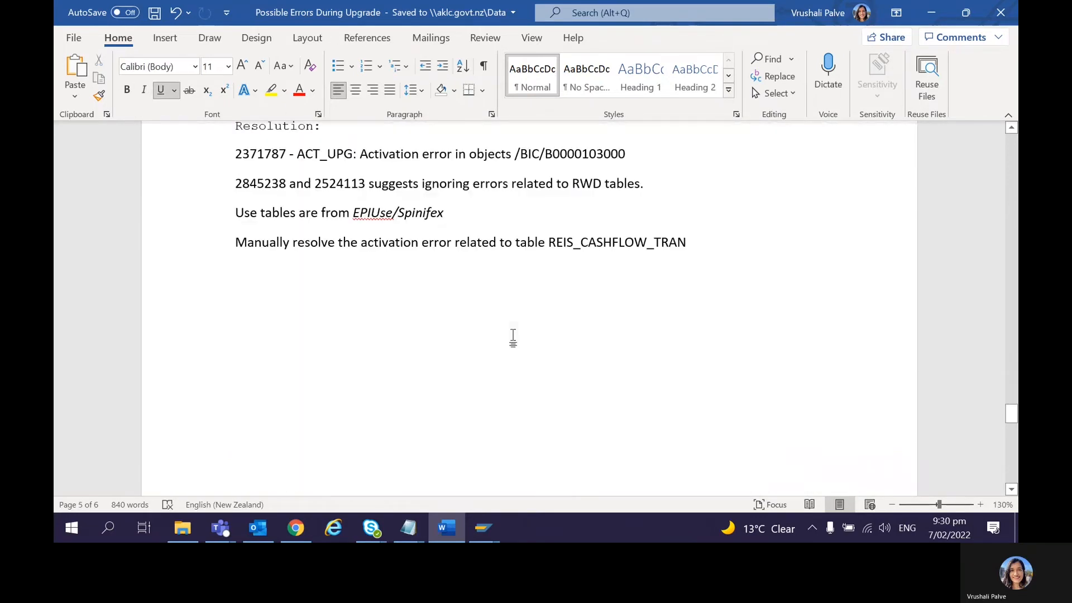
key(Page_Down)
key(Page_Down)
key(Page_Down)
key(Page_Down)
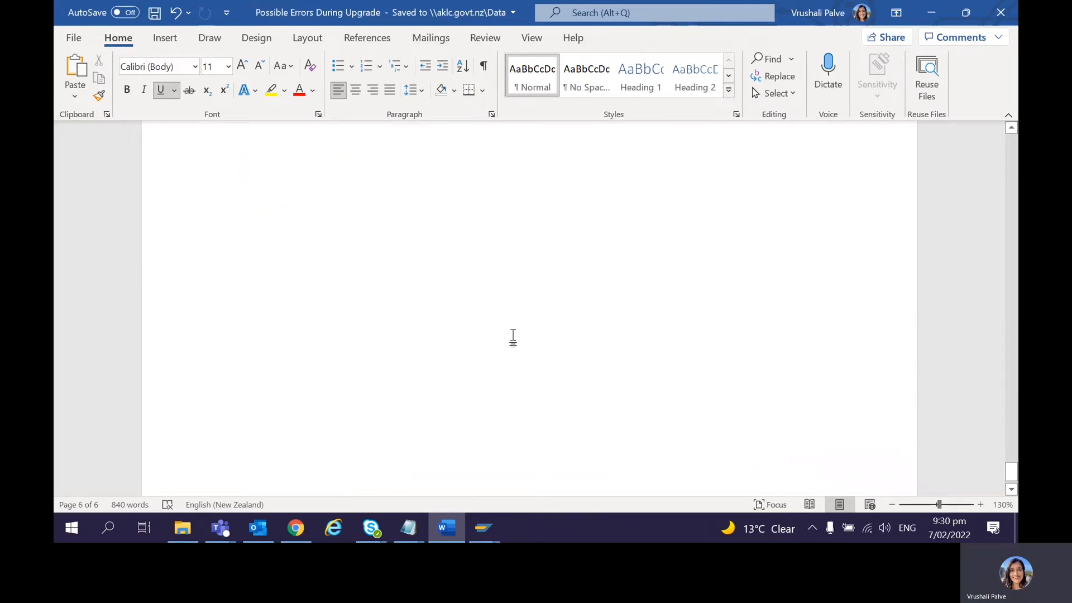
Go back over the component check's resolution and log entries, ending at the package summary for the GRCFND_A objects.
key(Page_Up)
key(Page_Up)
key(Page_Up)
key(Page_Up)
key(Page_Up)
scroll(514, 335, up, 3)
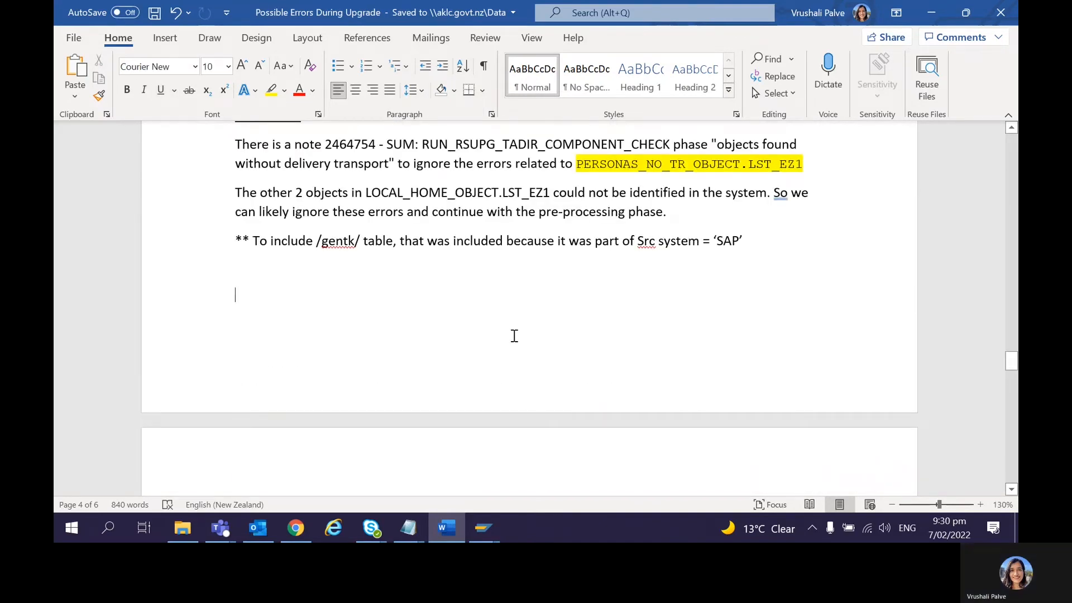
key(Page_Up)
key(Page_Up)
key(Page_Up)
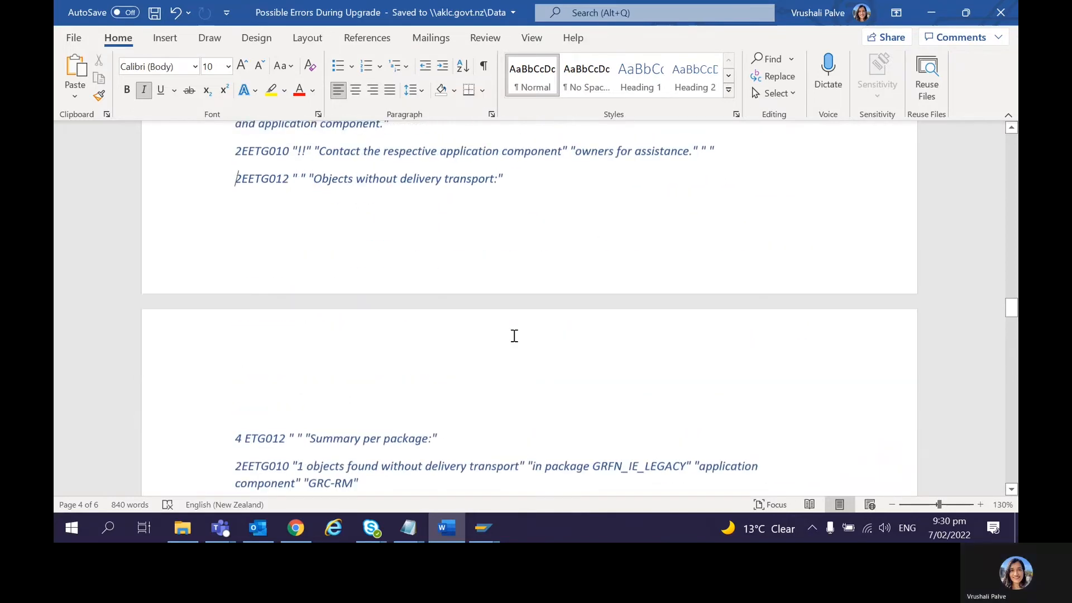
key(Page_Up)
key(Page_Up)
key(Page_Up)
key(Page_Up)
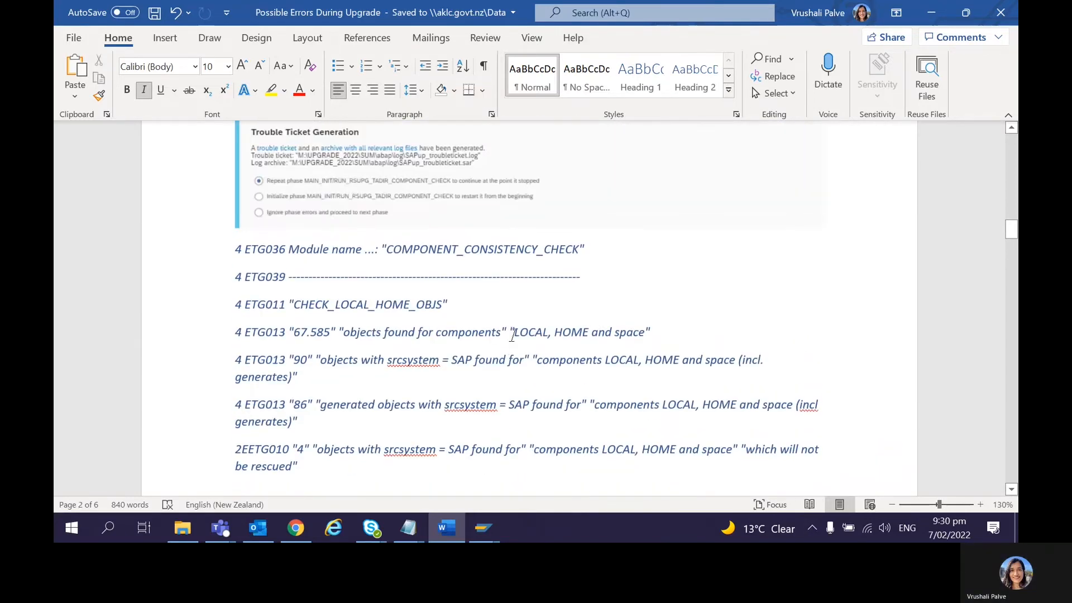
key(Page_Down)
key(Page_Down)
key(Page_Down)
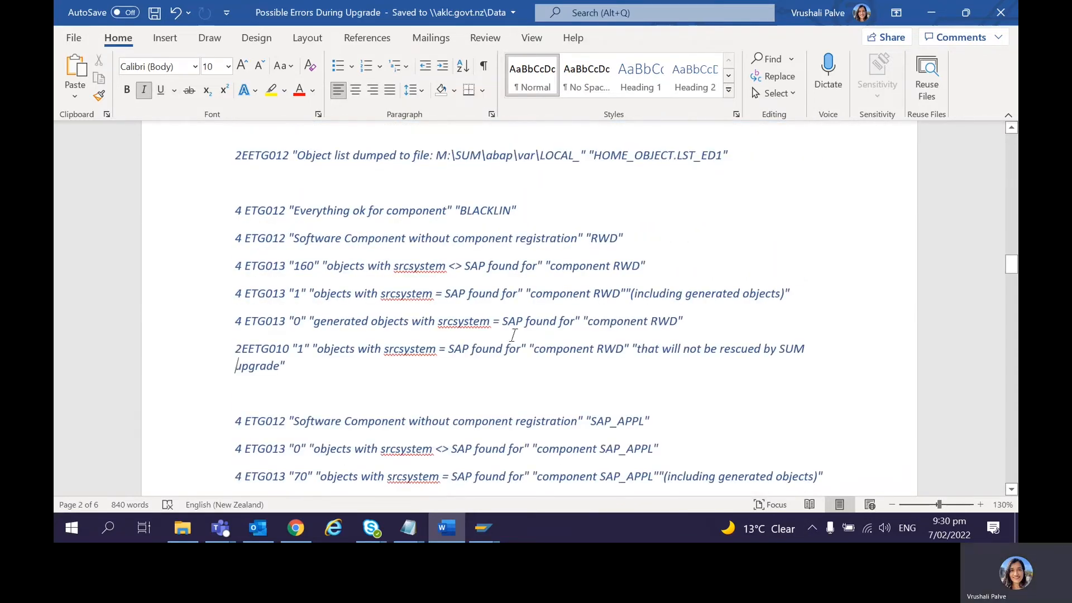
key(Page_Down)
key(Page_Down)
key(Page_Down)
key(Page_Down)
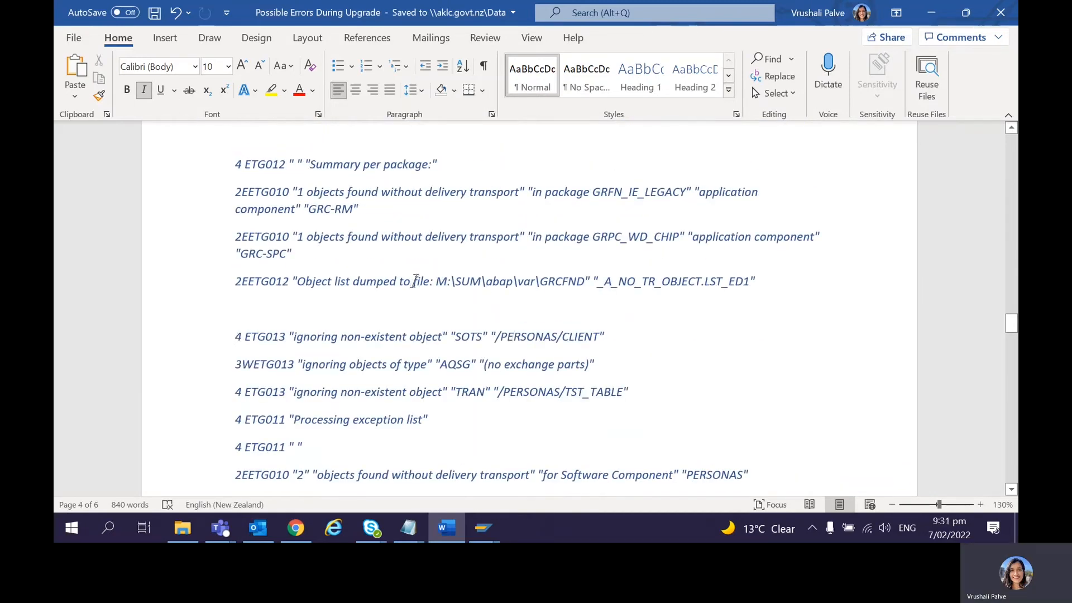
Mark the dumped GRCFND object list path, then mark note 2464754 in the Resolution text covering the PERSONAS errors.
drag(413, 282, 749, 283)
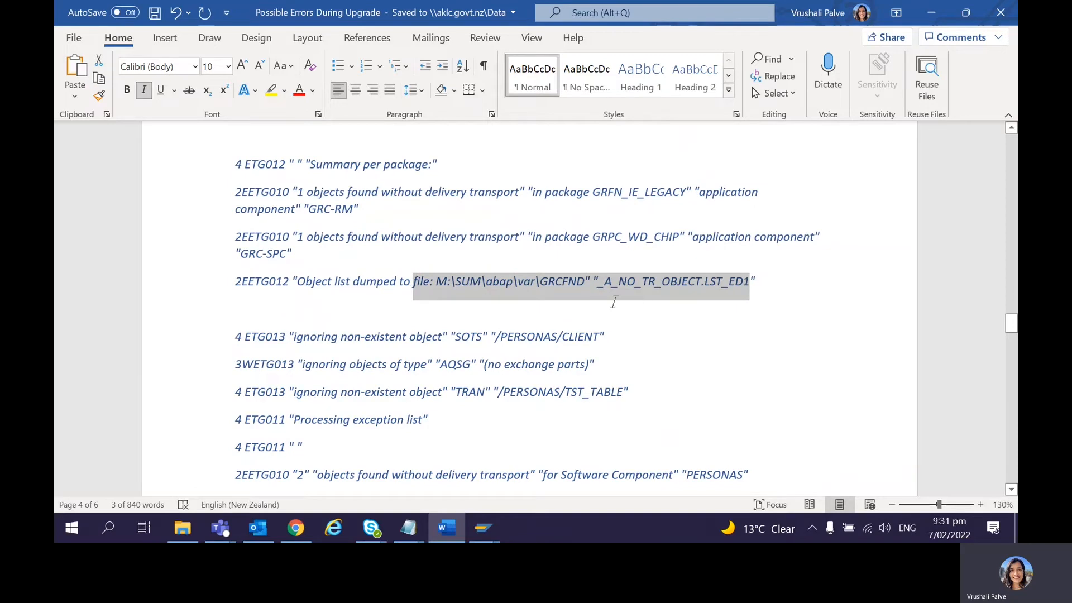
click(614, 301)
scroll(614, 301, down, 15)
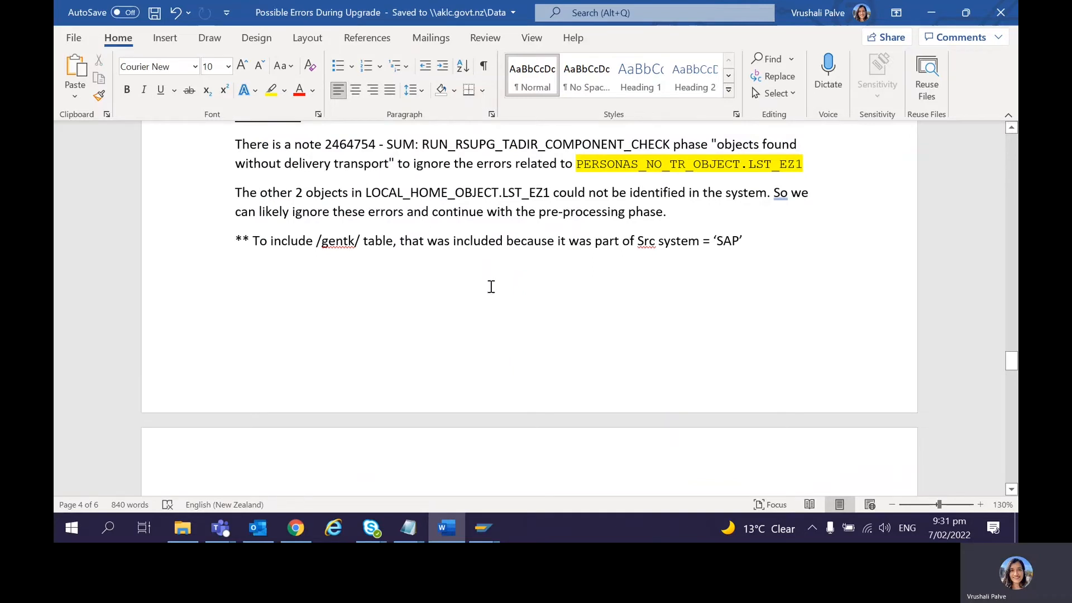
double_click(339, 148)
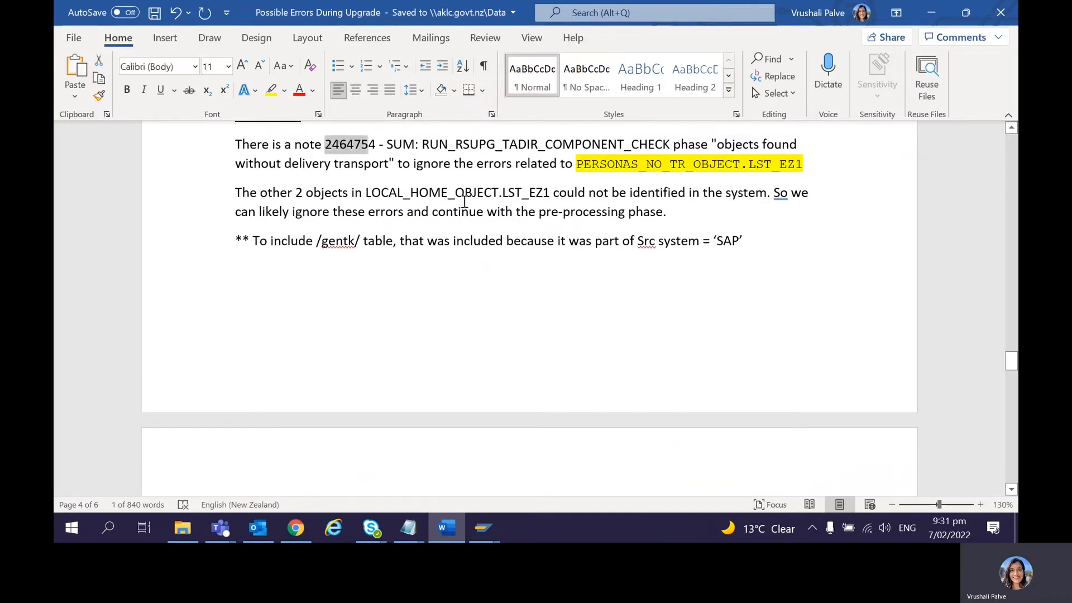
click(600, 166)
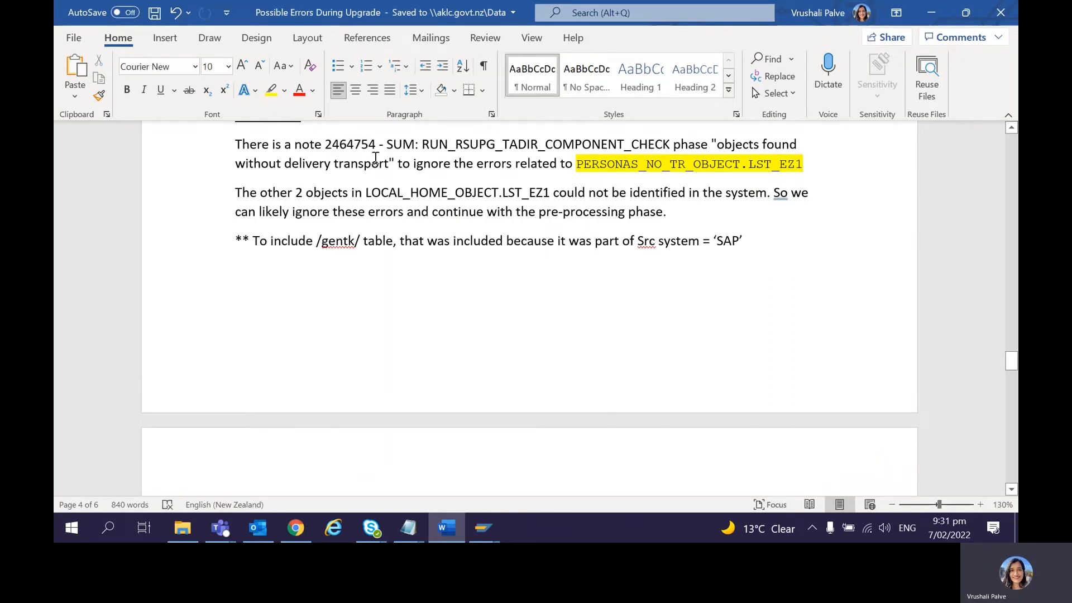
click(338, 192)
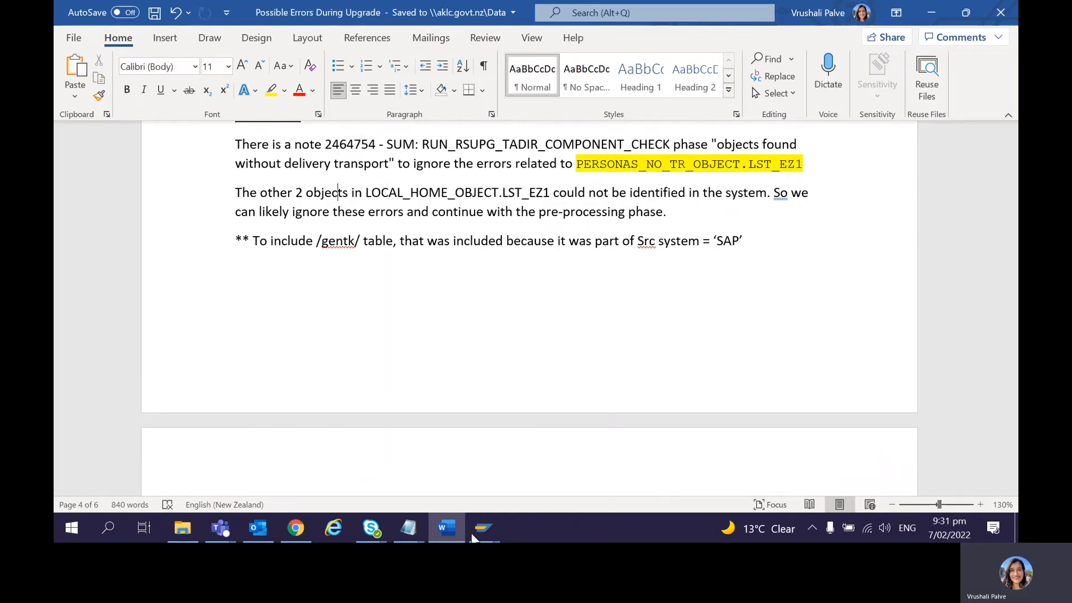
Bring up the GRCFND_A_NO_TR_OBJECT list, mark its two R3TR object entries, and return to the document.
mouse_move(409, 527)
click(474, 457)
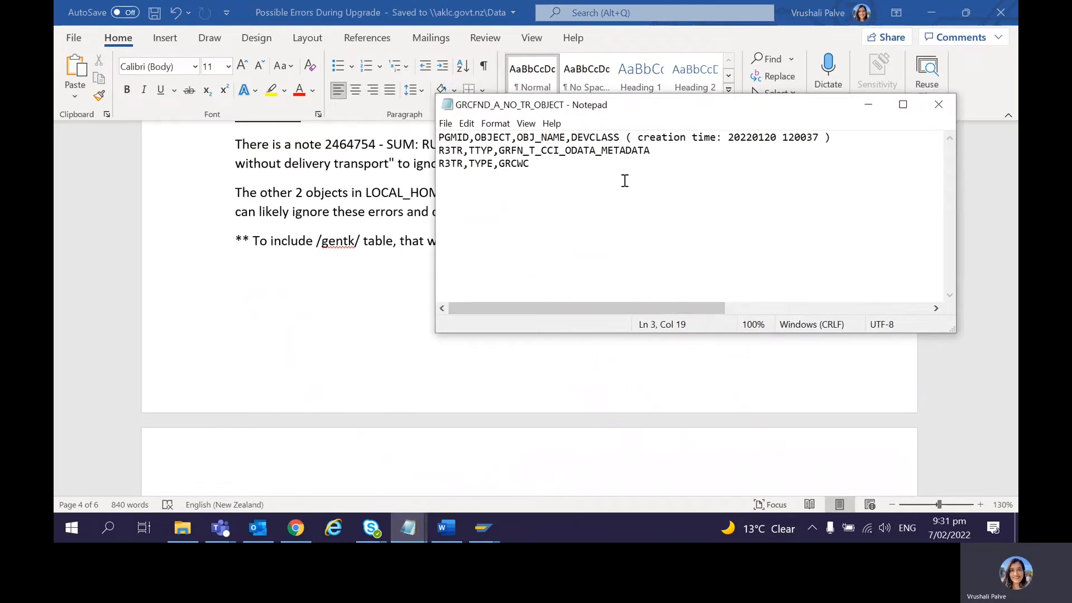
drag(586, 173, 437, 149)
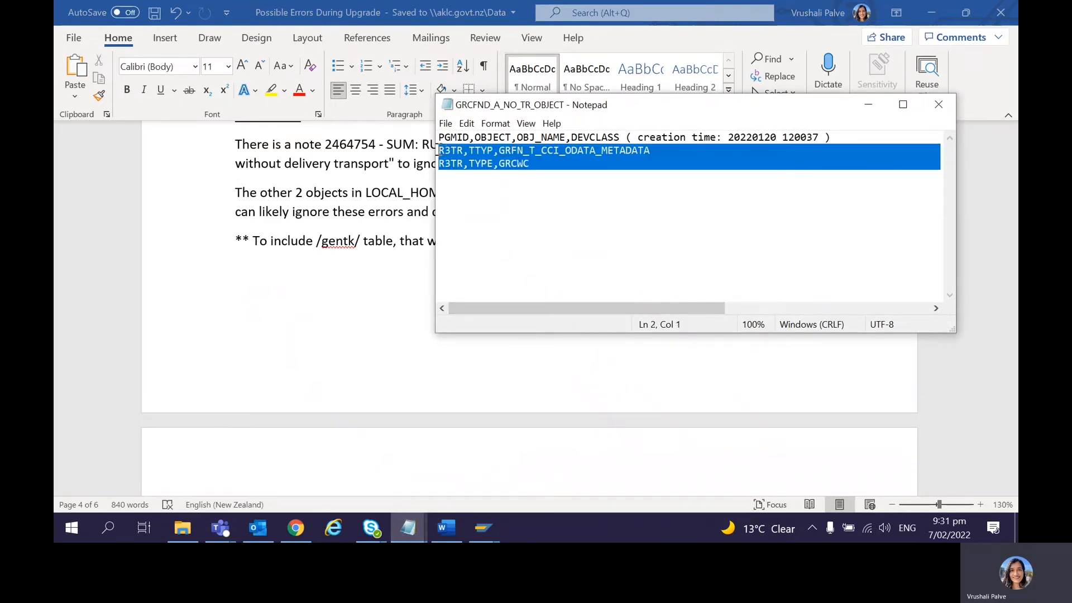
click(541, 164)
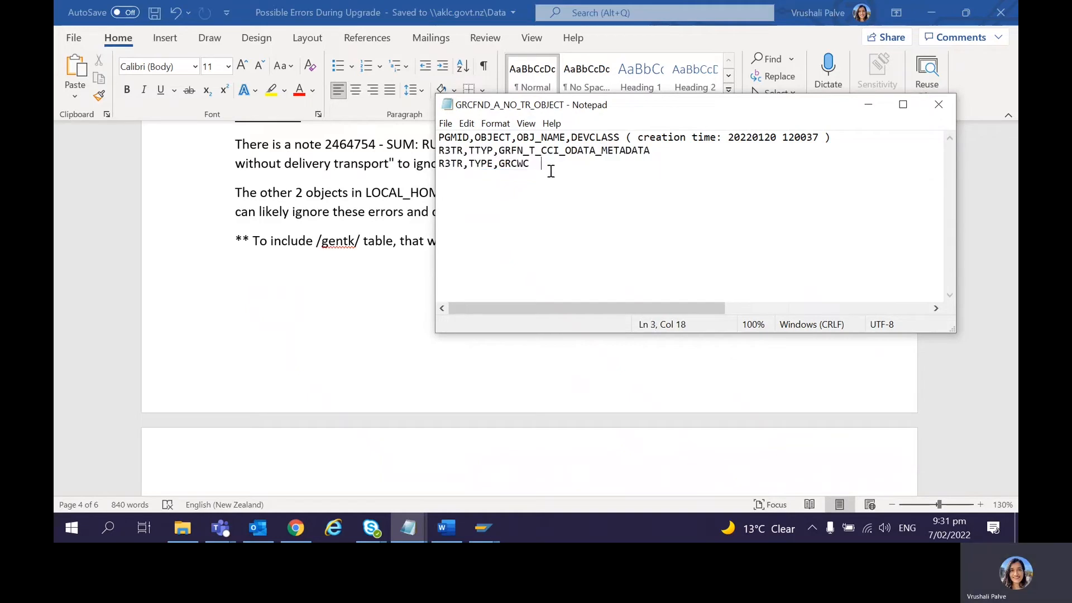
click(542, 170)
click(928, 113)
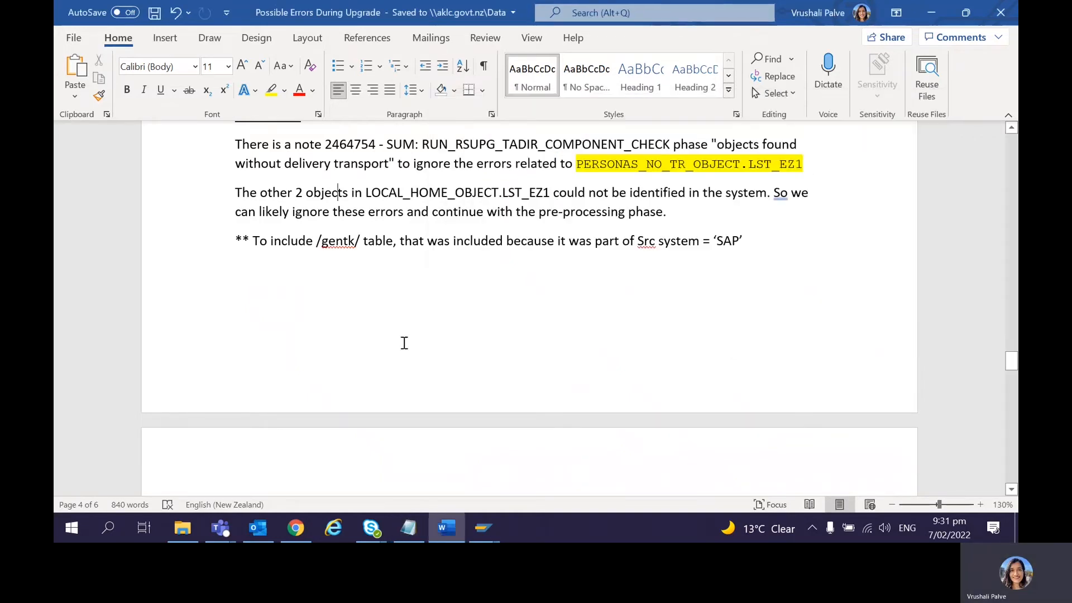
Open the PERSONAS_NO_TR_OBJECT list, point out its /PERSONAS/ entries, then close it and return to the document.
click(184, 528)
double_click(296, 203)
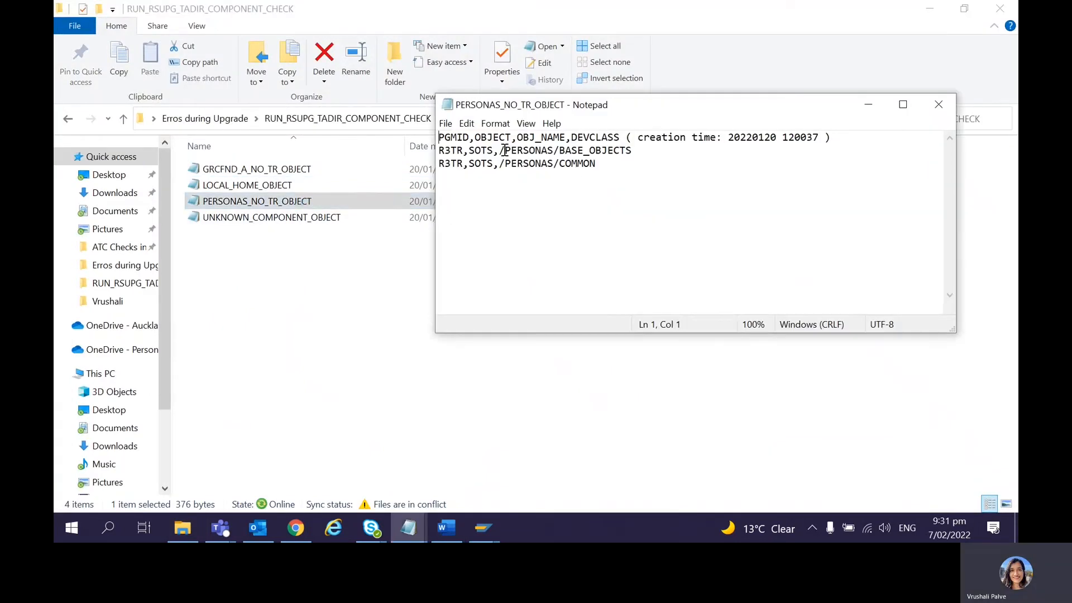
drag(505, 151, 626, 151)
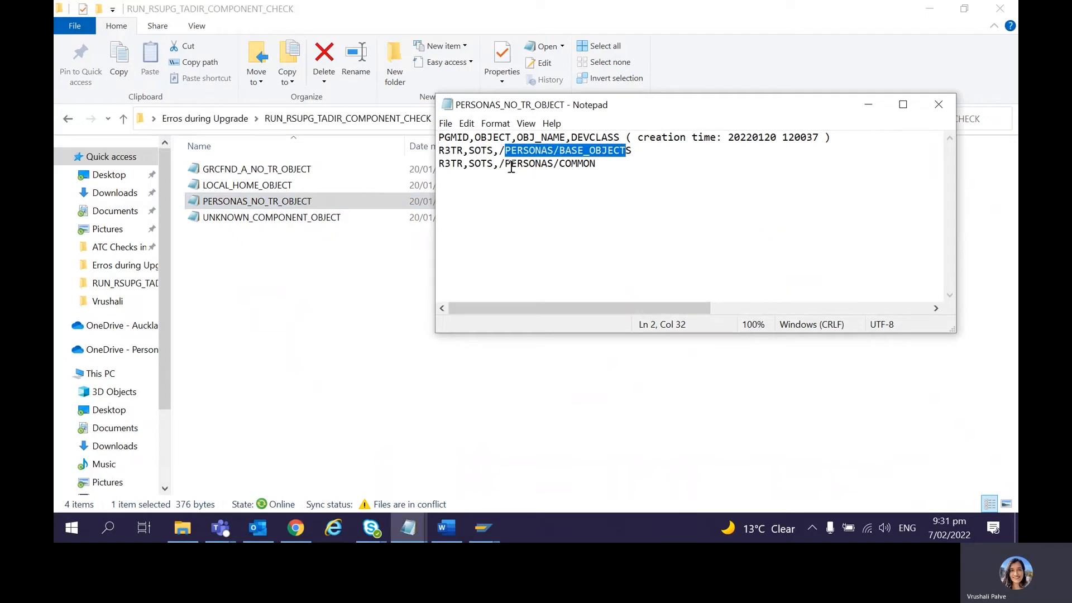
click(510, 168)
click(938, 104)
key(alt+Tab)
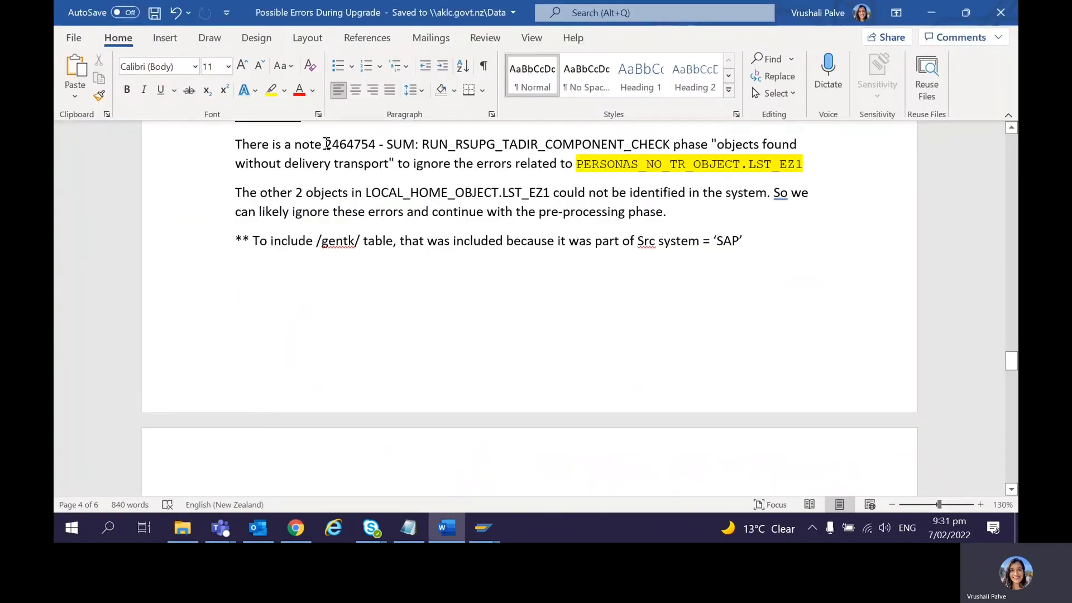
Mark note number 2464754 again and go over the Resolution section, including the attachment line and the /gentk/ remark.
drag(325, 144, 375, 145)
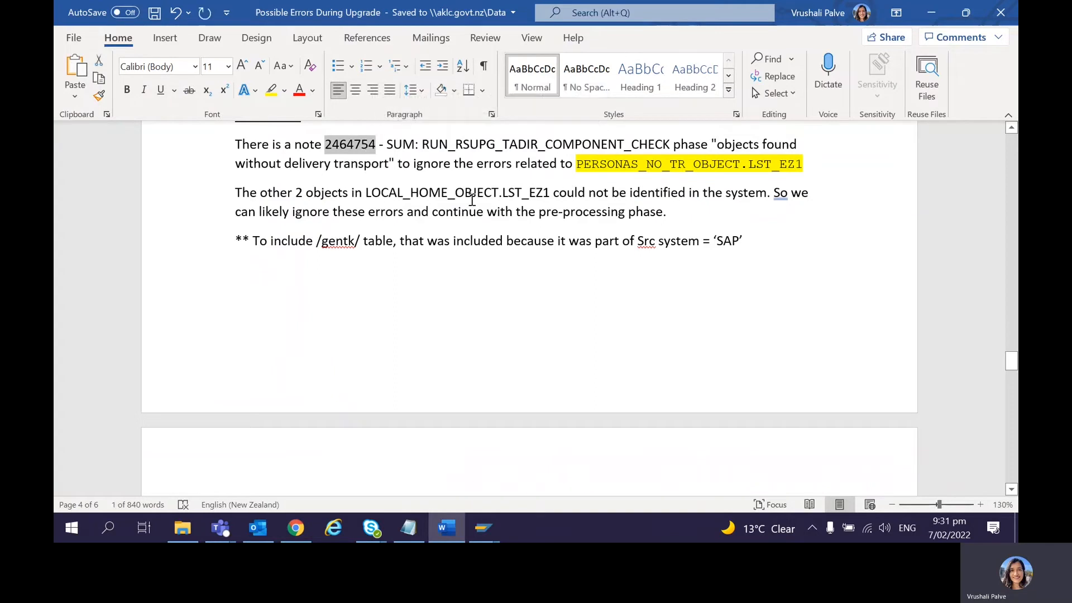
key(Up)
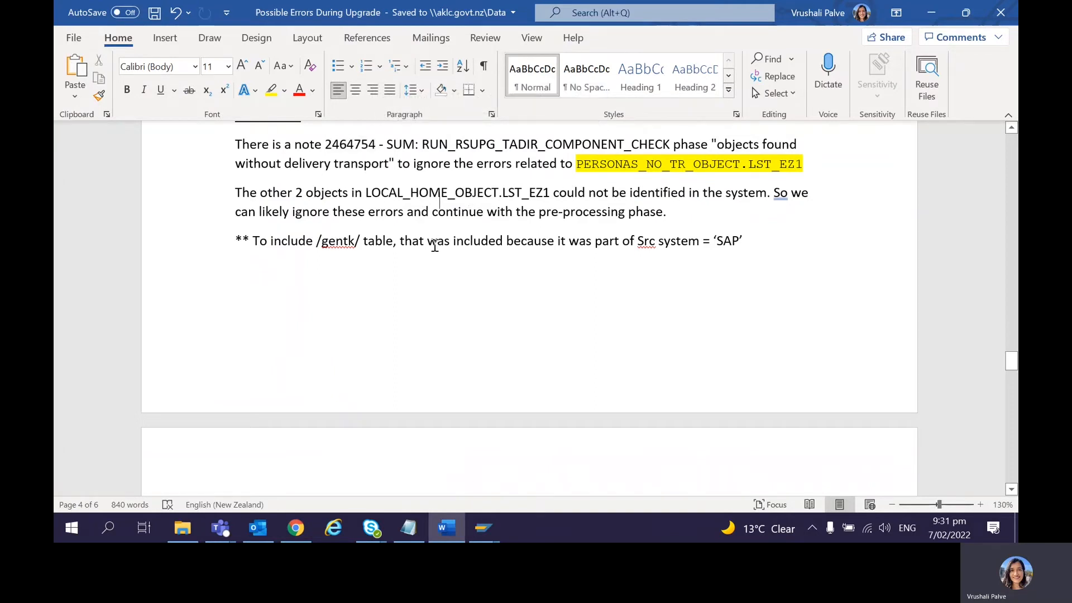
key(Up)
key(Up)
key(Up)
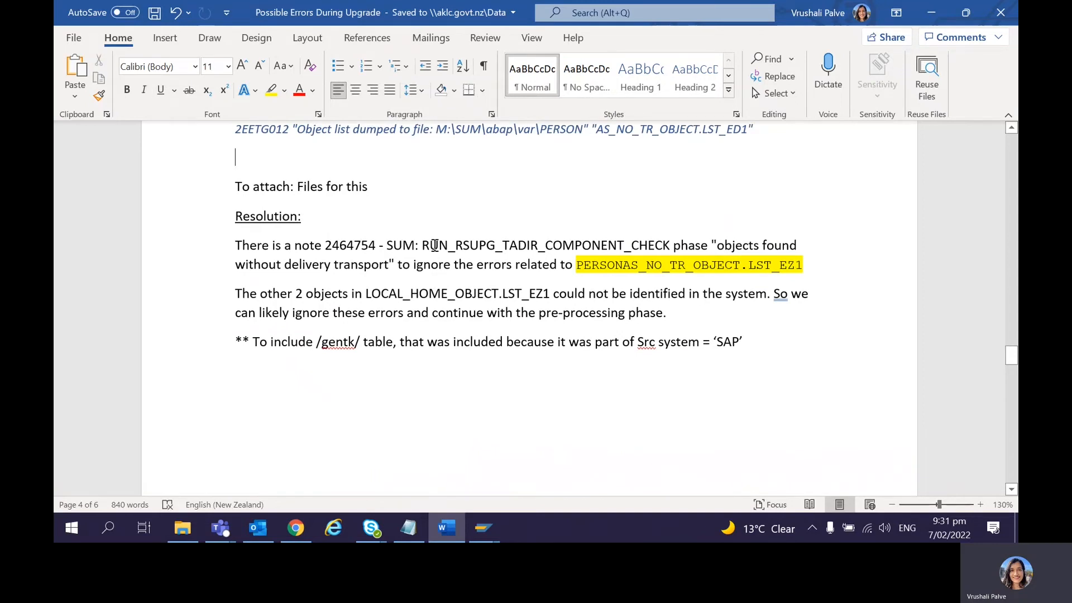
click(223, 191)
click(320, 369)
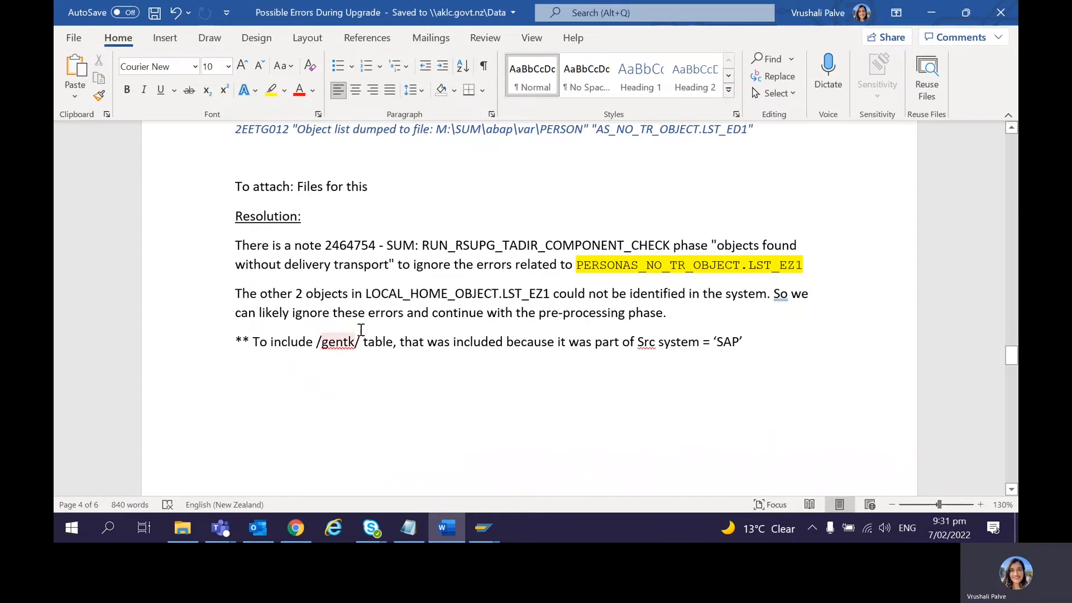
click(391, 177)
click(395, 397)
Review the Phase 2 MAIN_SHDRUN/ACT_UPG section and its Software Update Manager error screenshot down to the repeat options.
key(Down)
key(Down)
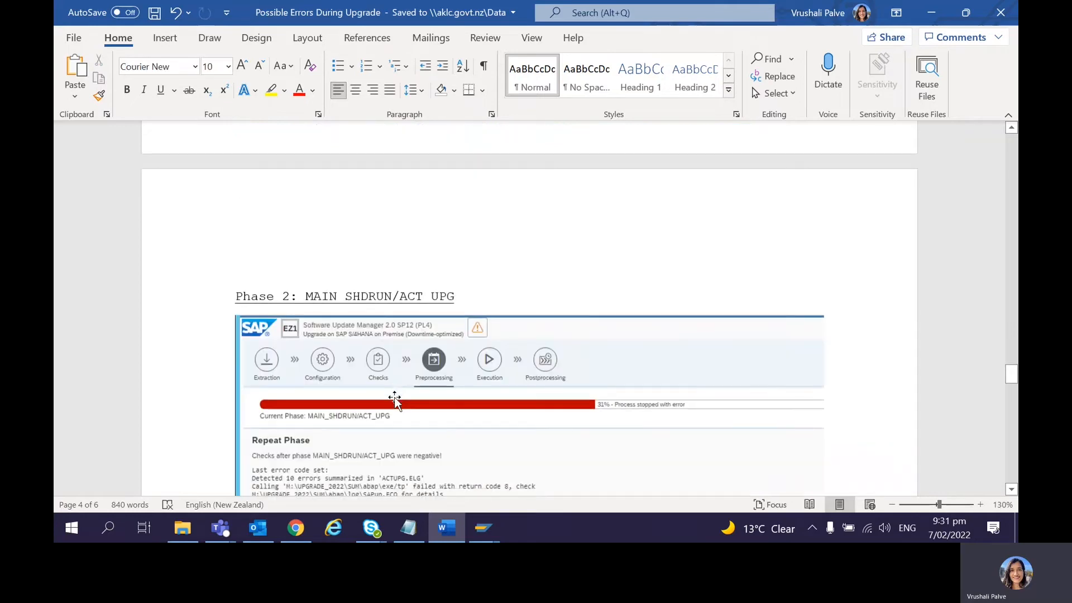
key(Down)
key(Up)
key(Up)
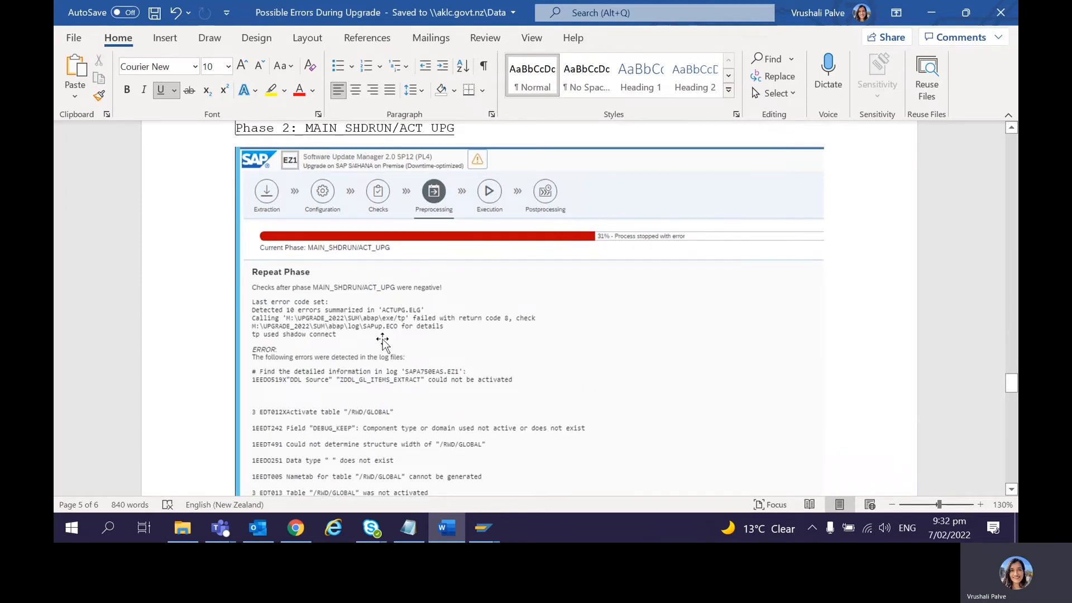
key(Down)
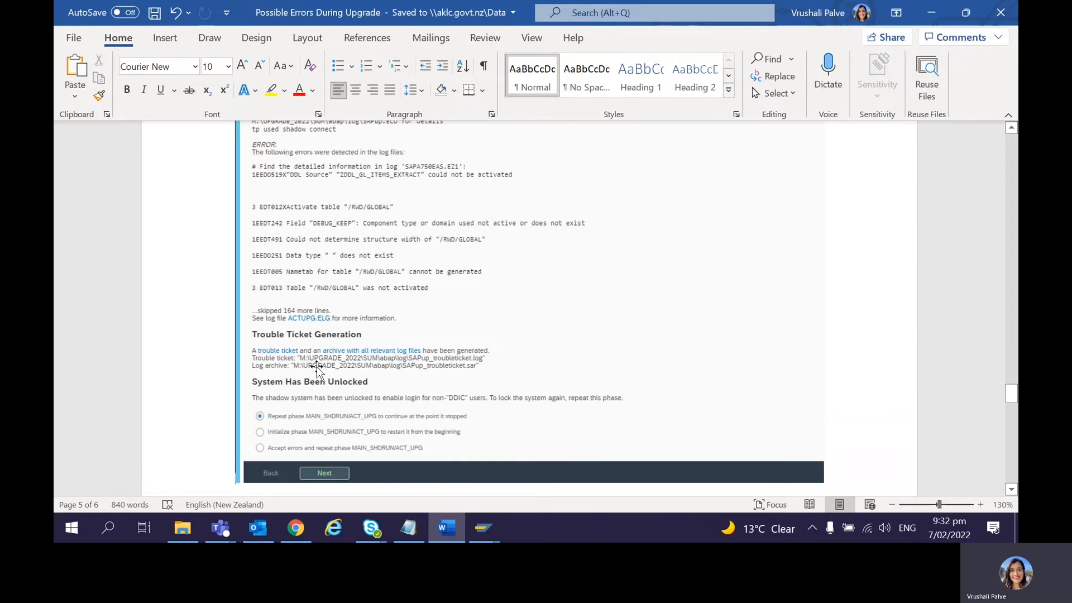
Open the ACTUPG log from the Erros during Upgrade folder in a maximized window and mark its description line.
click(182, 527)
click(346, 359)
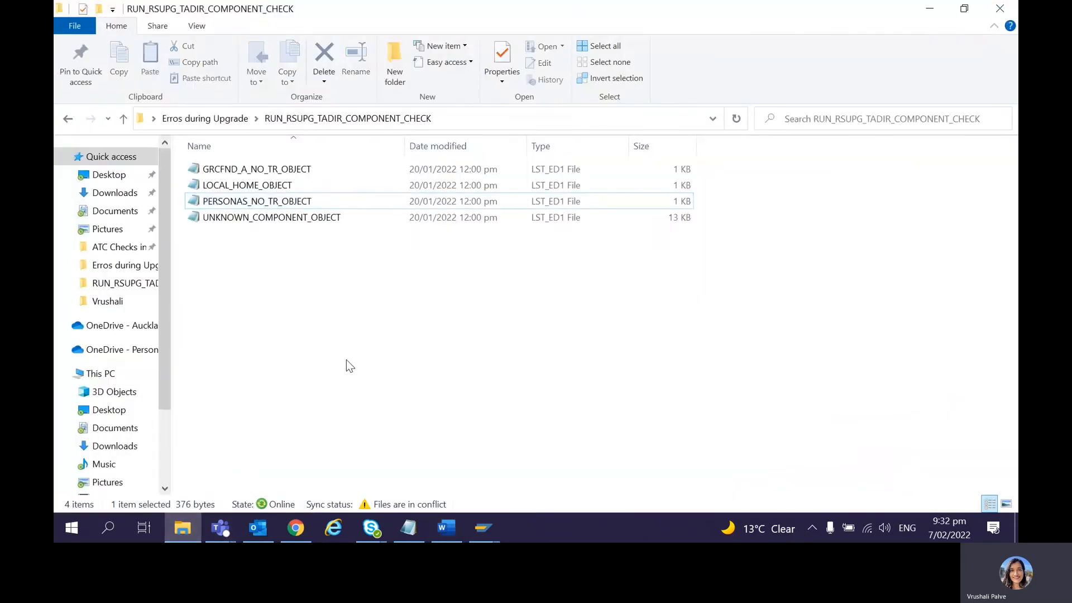
key(BackSpace)
double_click(219, 185)
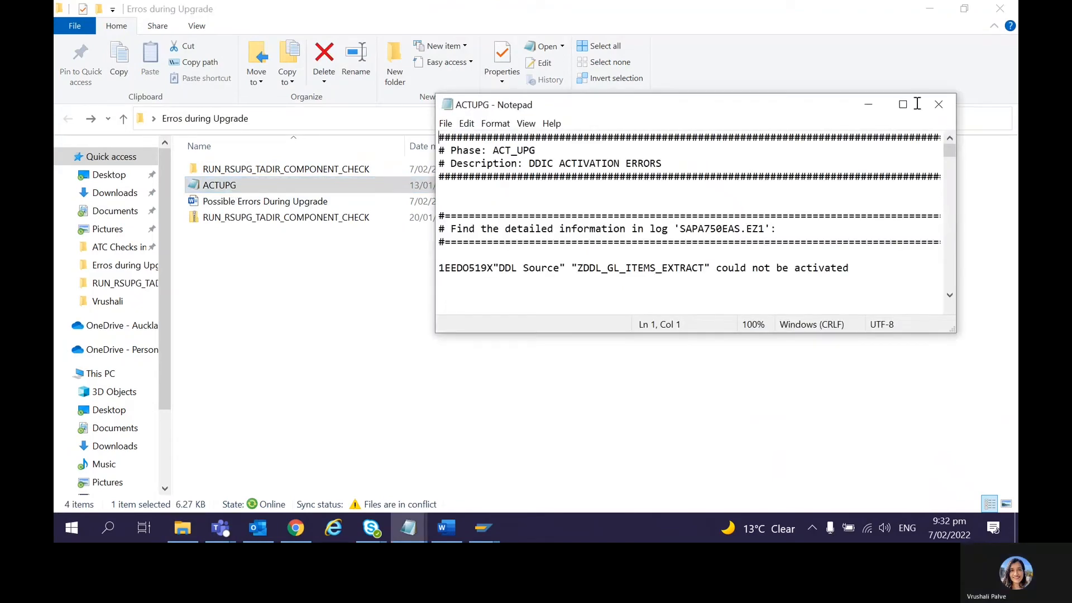
click(903, 104)
drag(147, 65, 310, 63)
click(425, 324)
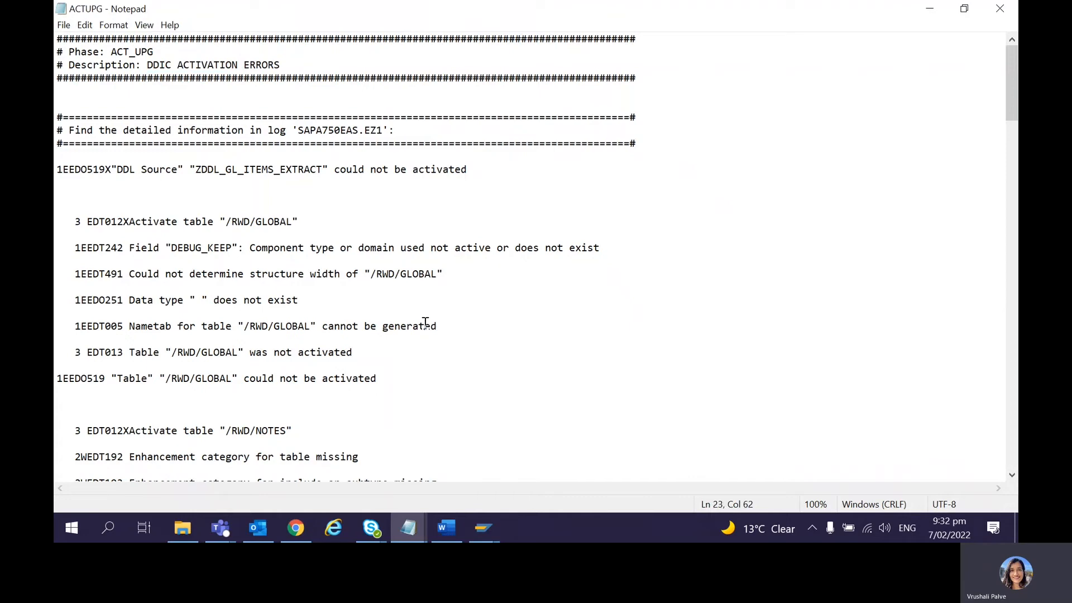
Find the first table activation error in the ACTUPG log and mark the table name /RWD/GLOBAL.
key(Down)
key(Down)
key(Down)
click(1010, 476)
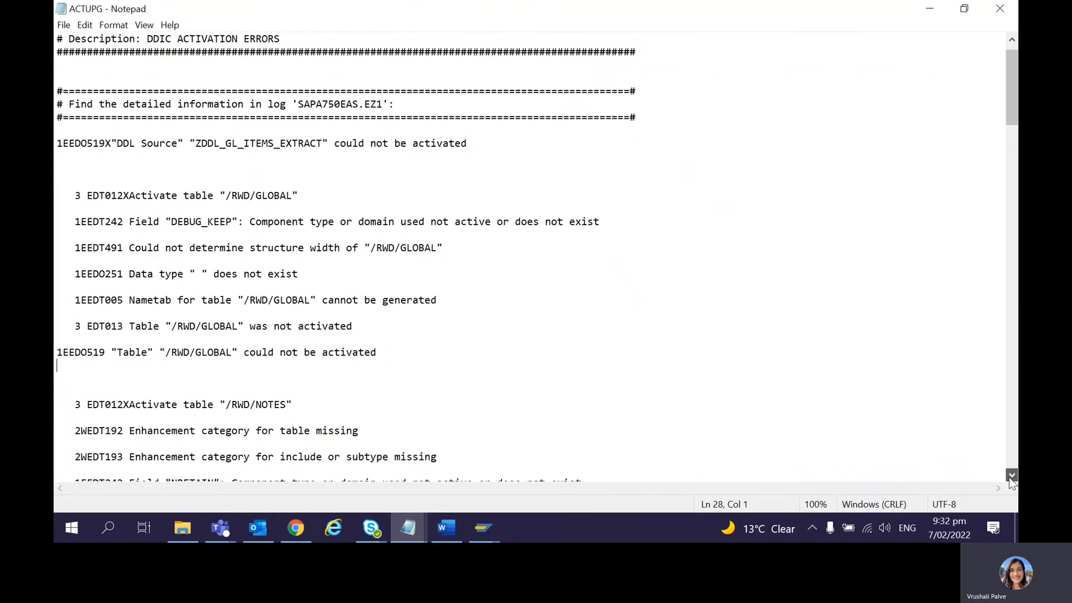
click(1010, 476)
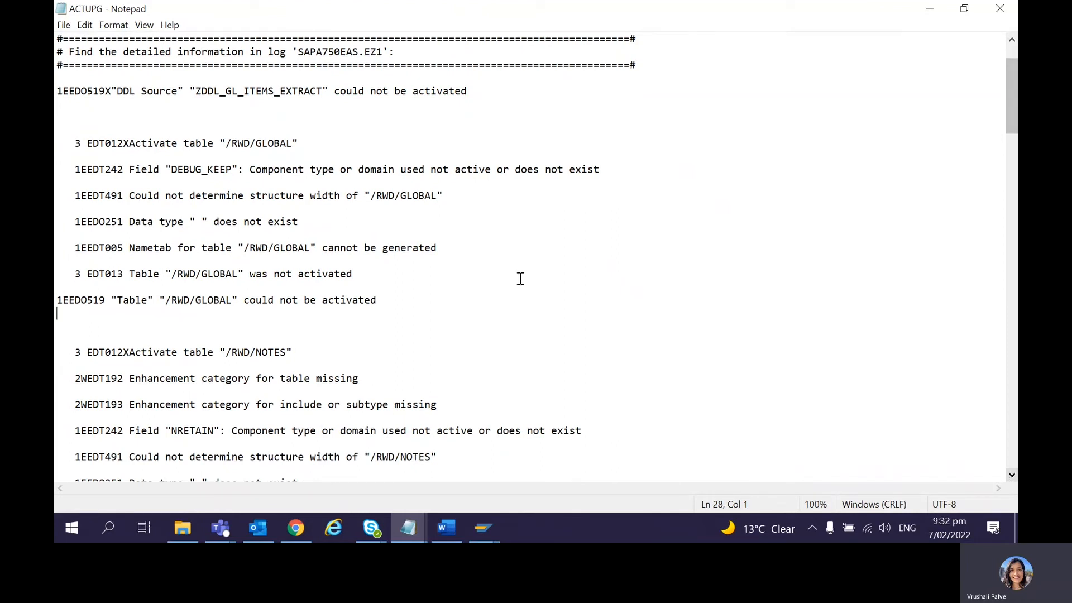
click(228, 143)
drag(228, 143, 296, 143)
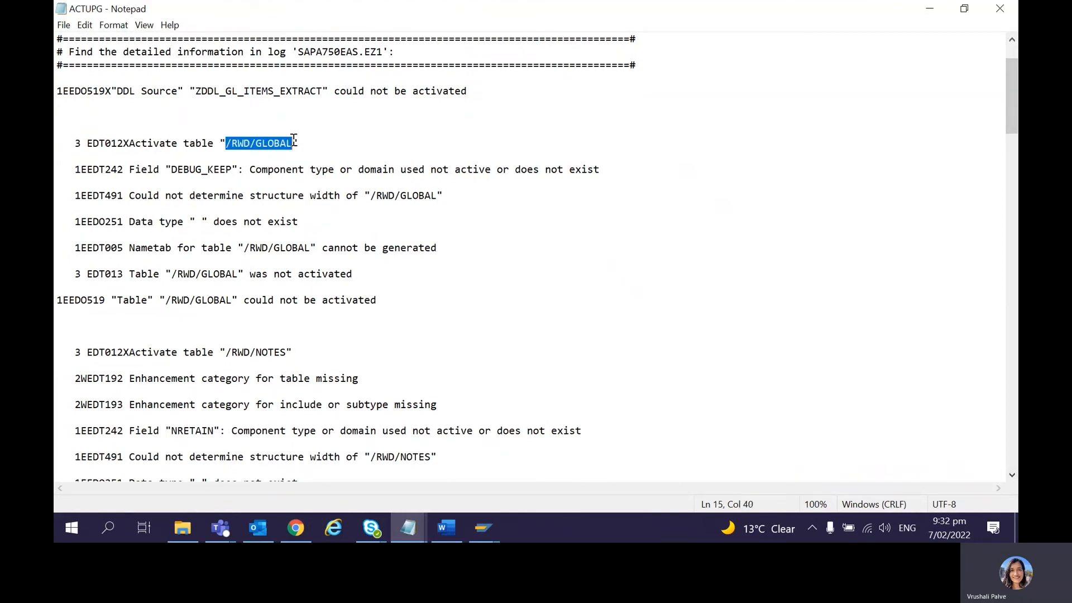
click(177, 170)
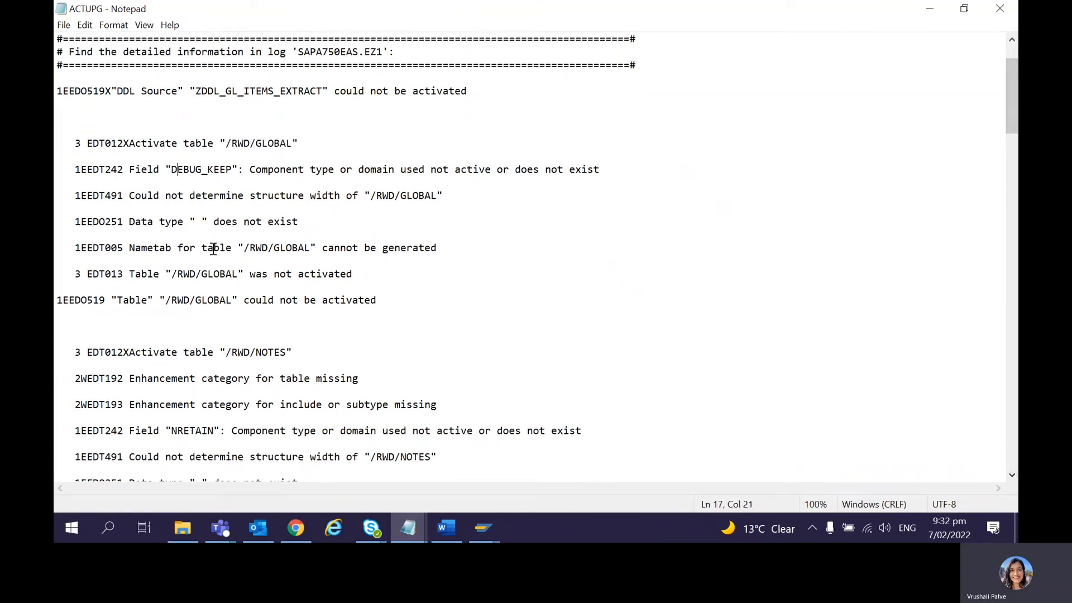
click(315, 145)
Mark the field name DEBUG_KEEP and the "used not active or does not exist" wording in its error line.
drag(147, 170, 235, 169)
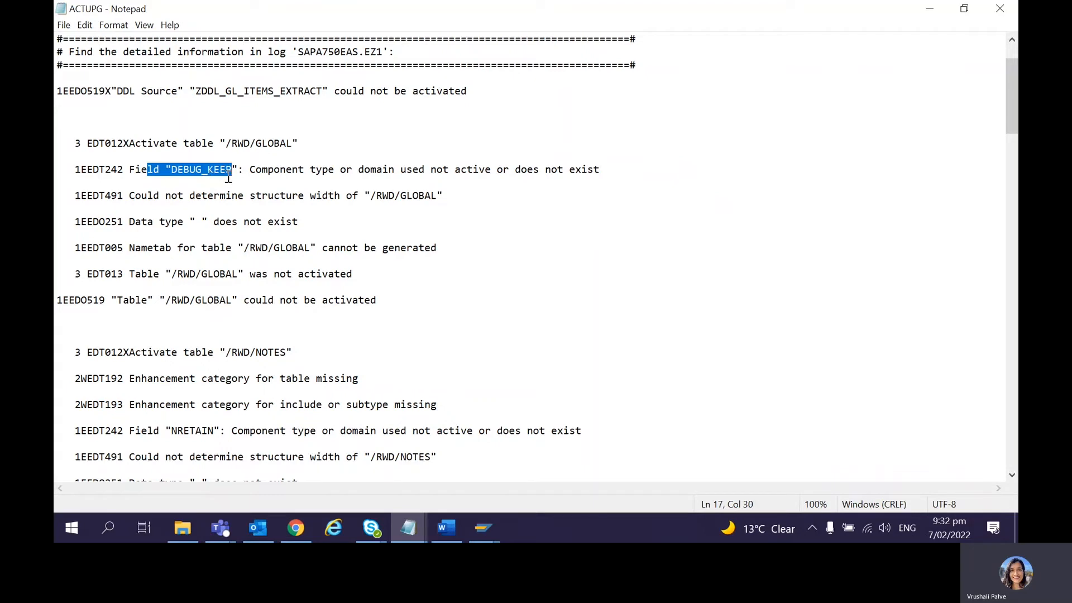
click(228, 179)
drag(400, 170, 583, 176)
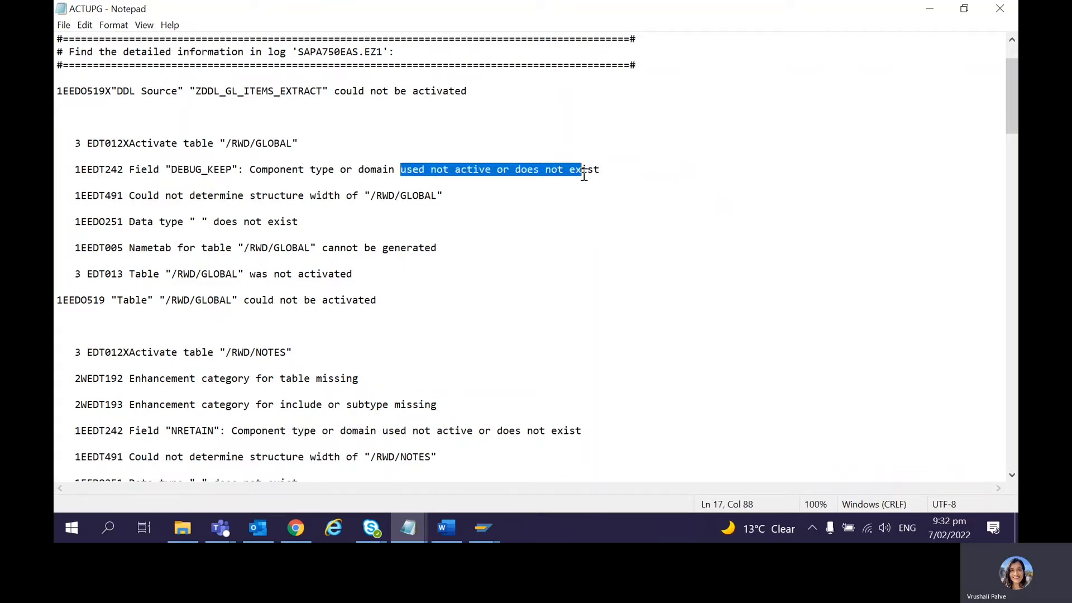
click(182, 144)
drag(236, 173, 162, 173)
click(174, 175)
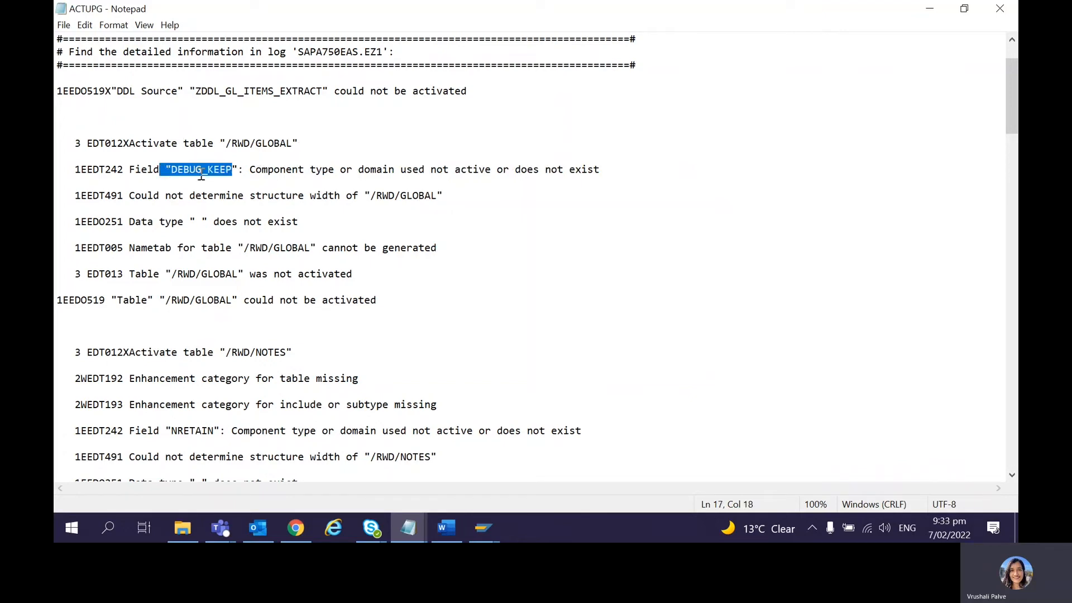
Mark the table name /RWD/GLOBAL again, followed by the whole block of error lines beneath it.
drag(299, 144, 224, 147)
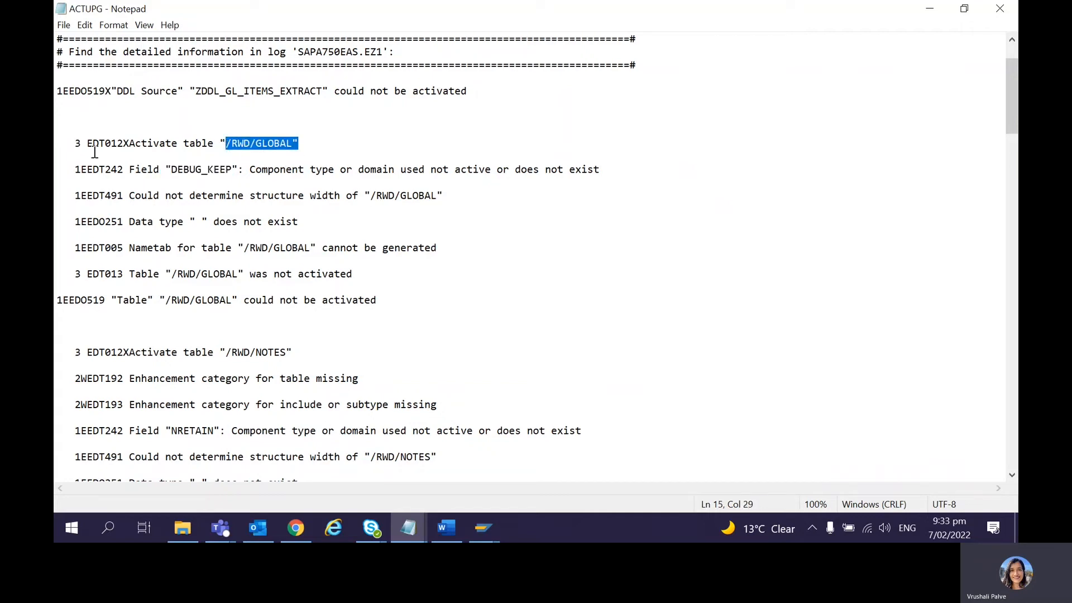
drag(120, 156, 450, 315)
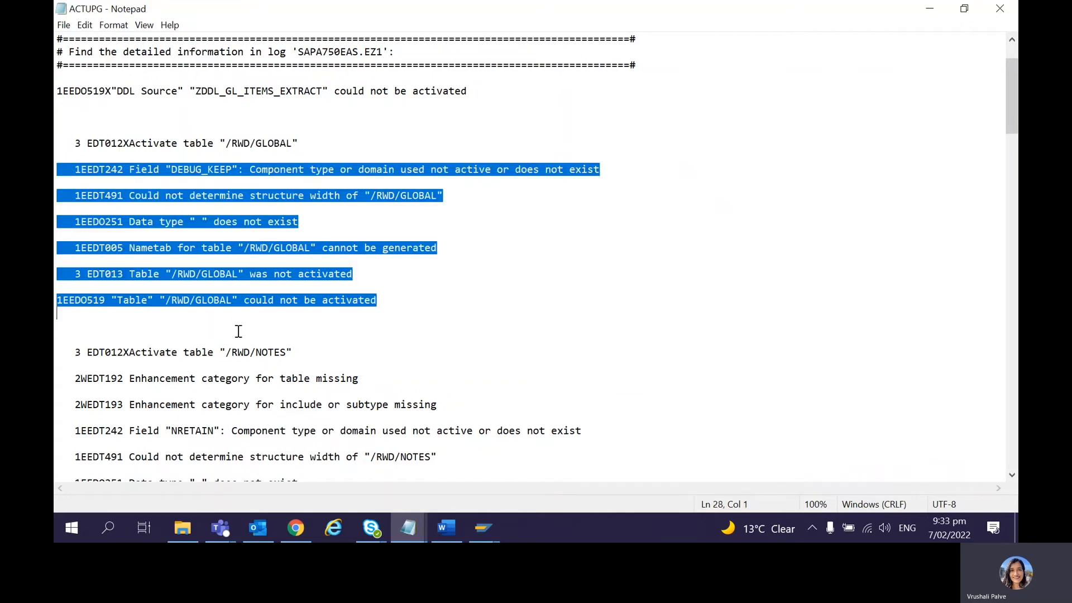
click(274, 161)
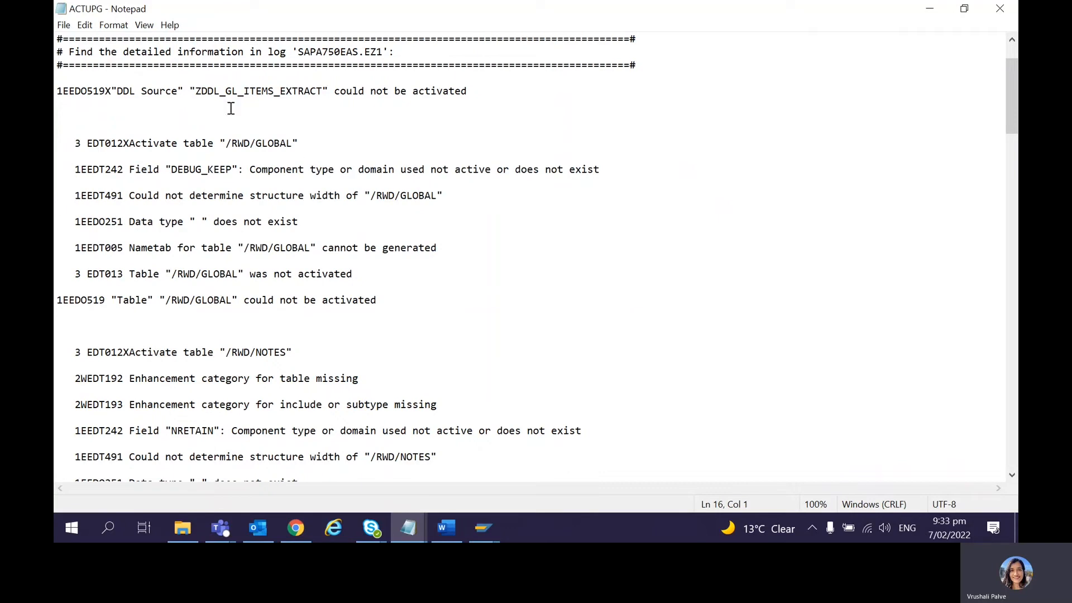
Read on through the ACTUPG log's activation errors for /RWD/NOTES and /USE/PCS1_MSSPAR to the start of /USE/PCS1_OBJKYL.
key(Down)
key(Down)
key(Down)
key(Down)
key(Down)
key(Down)
key(Down)
key(Down)
key(Down)
key(Down)
key(Down)
key(Down)
key(Down)
key(Down)
key(Down)
key(Down)
key(Down)
key(Down)
key(Down)
key(Down)
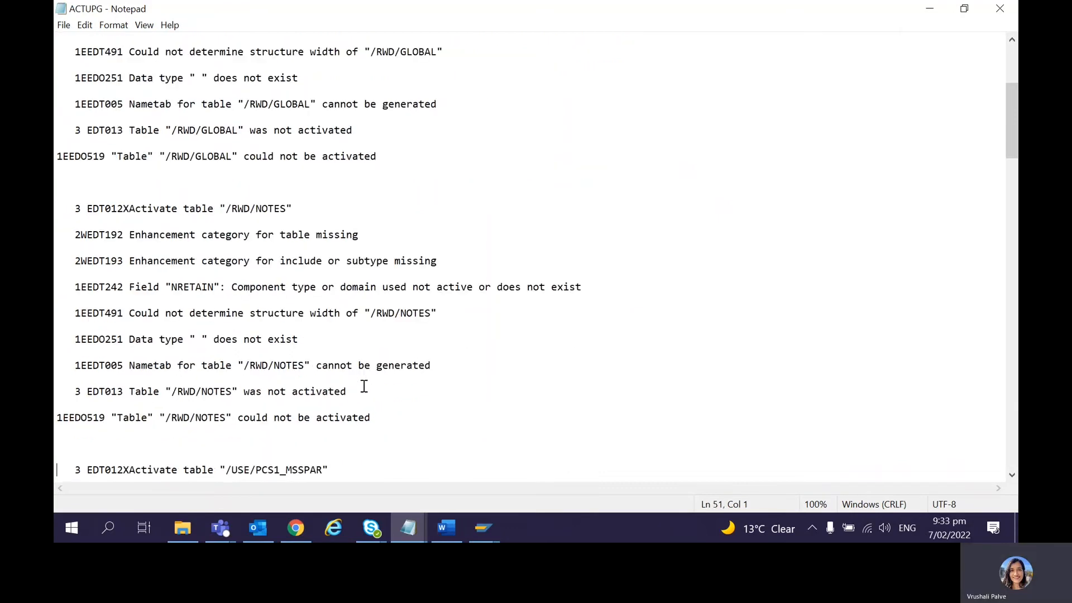
key(Down)
key(Down)
key(Down)
key(Down)
key(Down)
key(Down)
key(Down)
key(Down)
key(Down)
key(Down)
key(Down)
key(Down)
key(Down)
key(Down)
key(Down)
key(Down)
key(Down)
key(Down)
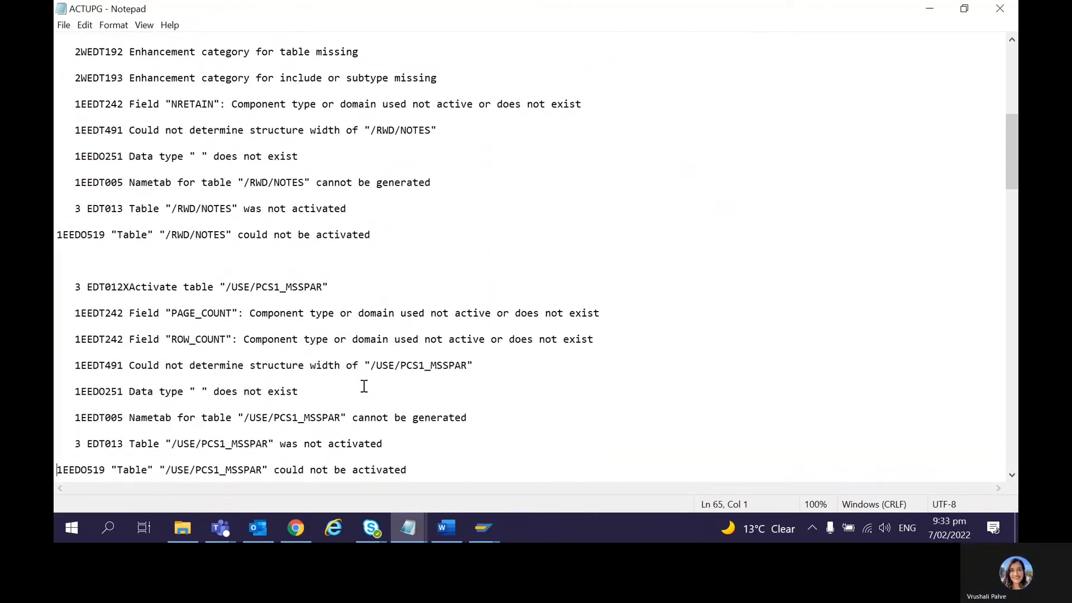
key(Down)
key(Down)
key(Down)
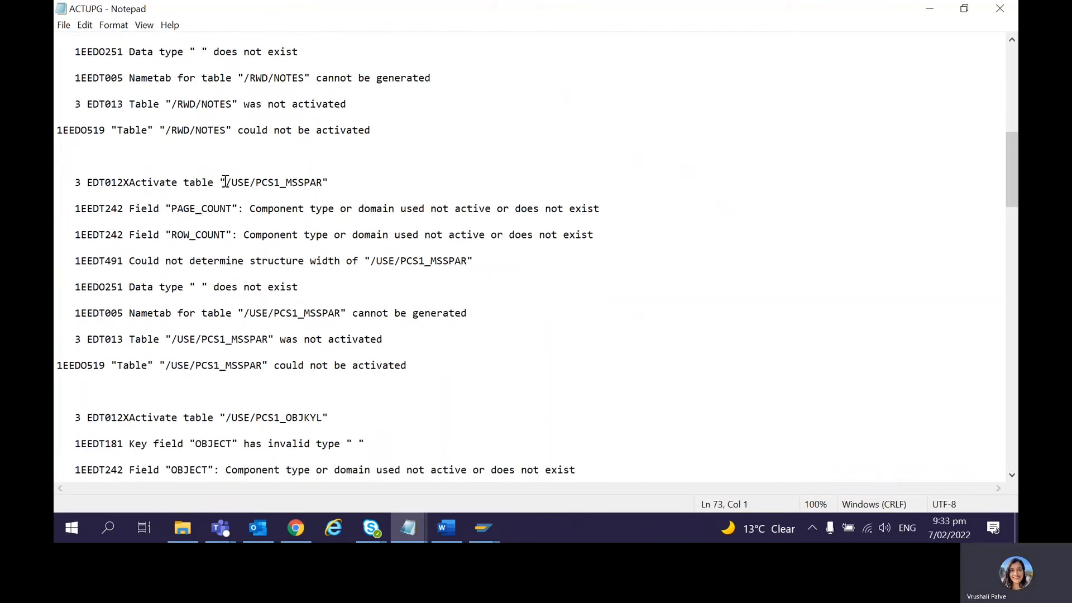
Mark the table name /USE/PCS1_MSSPAR in its activation error, and clear the marking.
drag(225, 181, 359, 190)
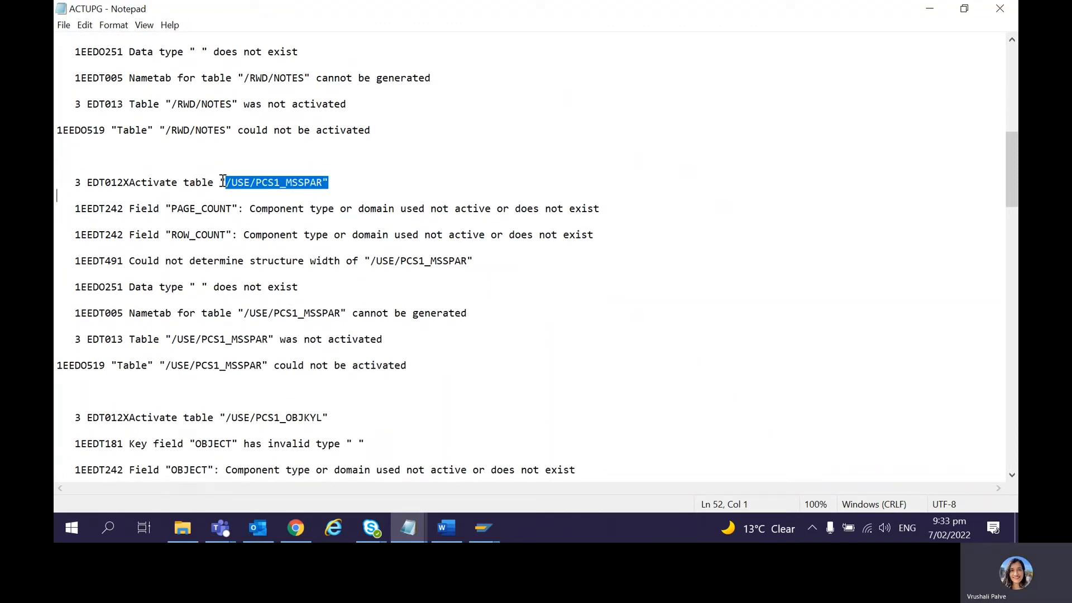
drag(333, 182, 228, 179)
click(341, 377)
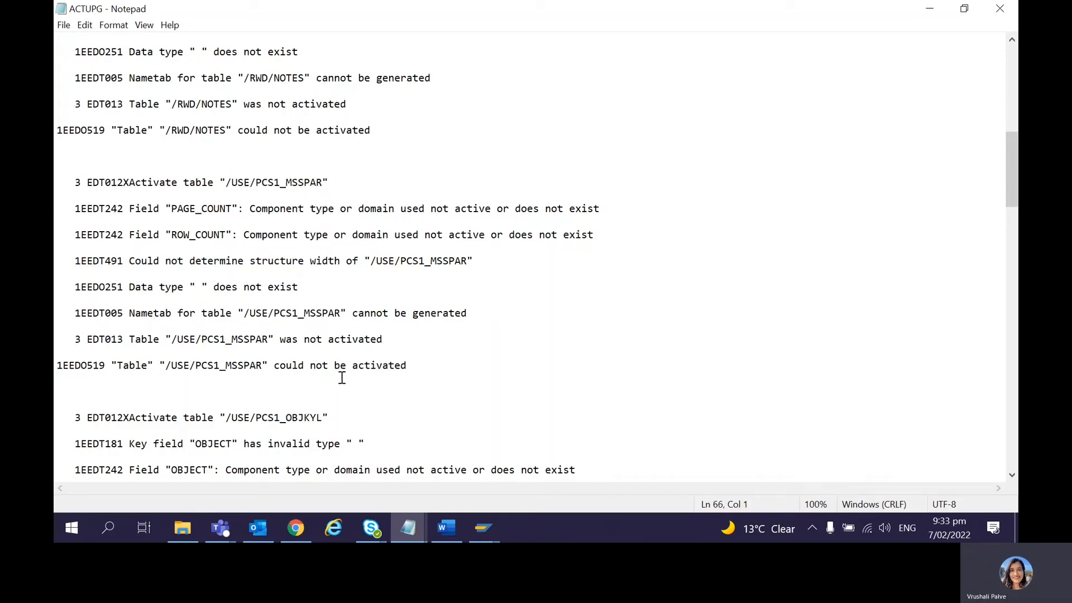
Read on through the ACTUPG log's activation errors from /USE/PCS1_OBJKYL to the REIS_CASHFLOW_TRAN entry.
key(Page_Down)
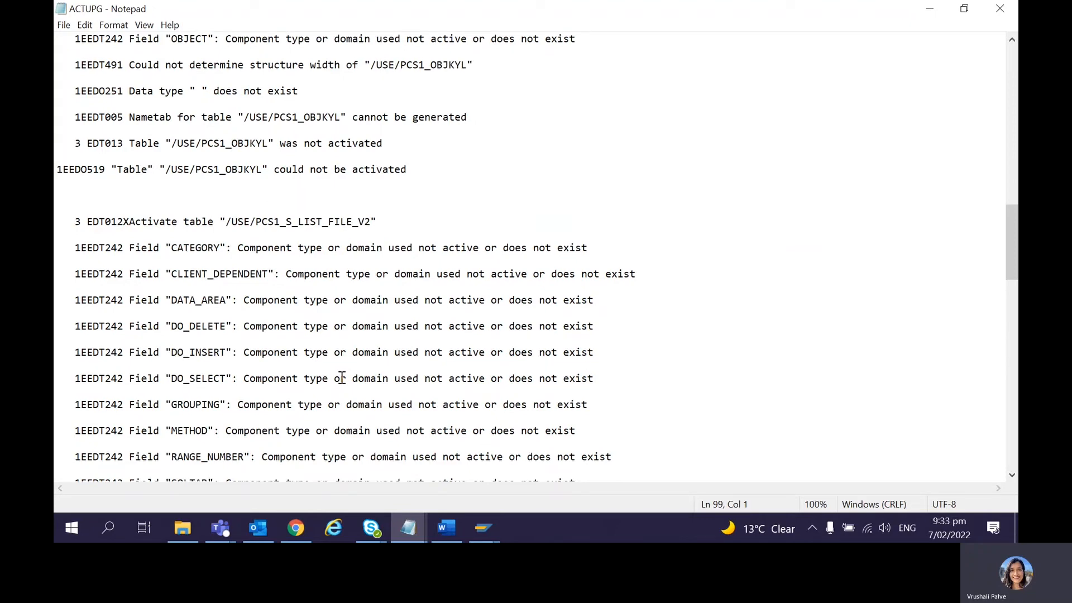
key(Down)
key(Down)
key(Down)
key(Down)
key(Down)
key(Down)
key(Down)
key(Down)
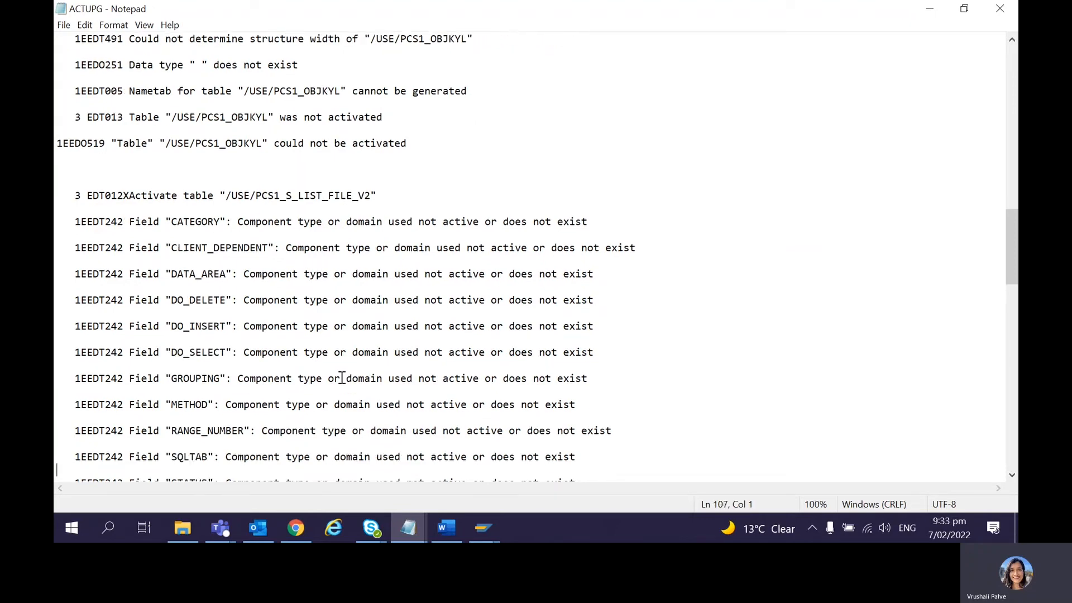
key(Down)
key(Down)
key(Down)
key(Down)
key(Down)
key(Down)
key(Down)
key(Down)
key(Down)
key(Down)
key(Down)
key(Down)
key(Down)
key(Down)
key(Down)
key(Down)
key(Down)
key(Down)
key(Down)
key(Down)
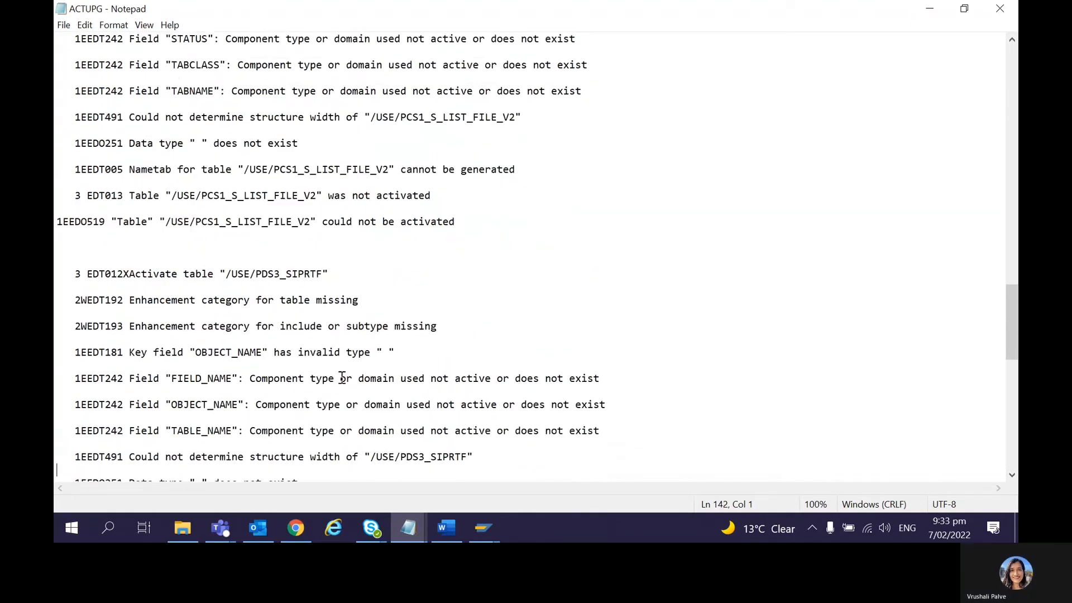
scroll(341, 378, down, 1)
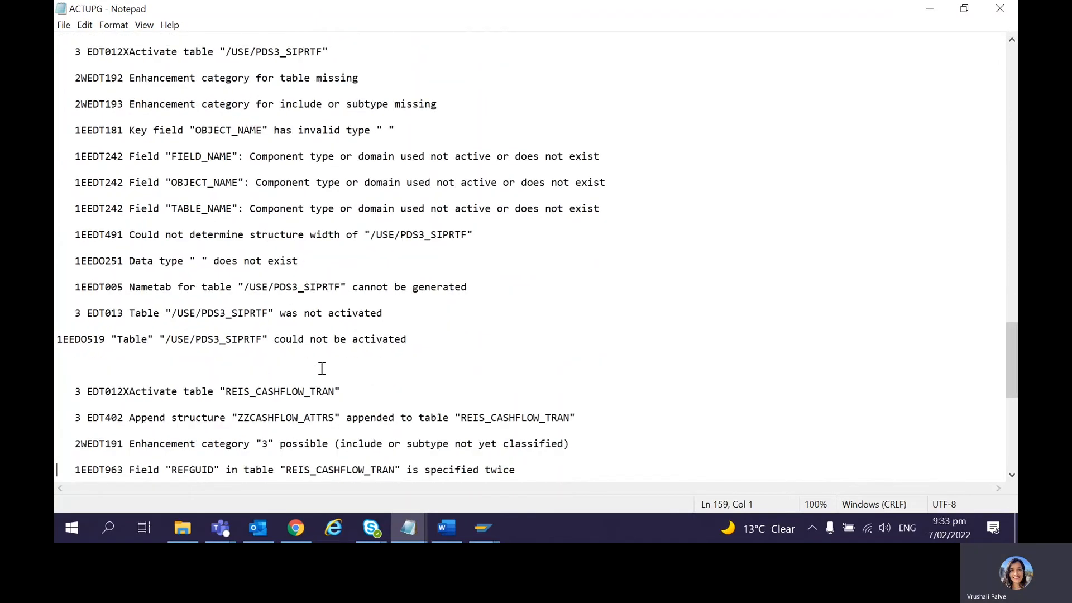
Mark the table name REIS_CASHFLOW_TRAN, its append structure ZZCASHFLOW_ATTRS and the field REFGUID in the error lines.
click(236, 52)
click(229, 397)
drag(335, 393, 227, 394)
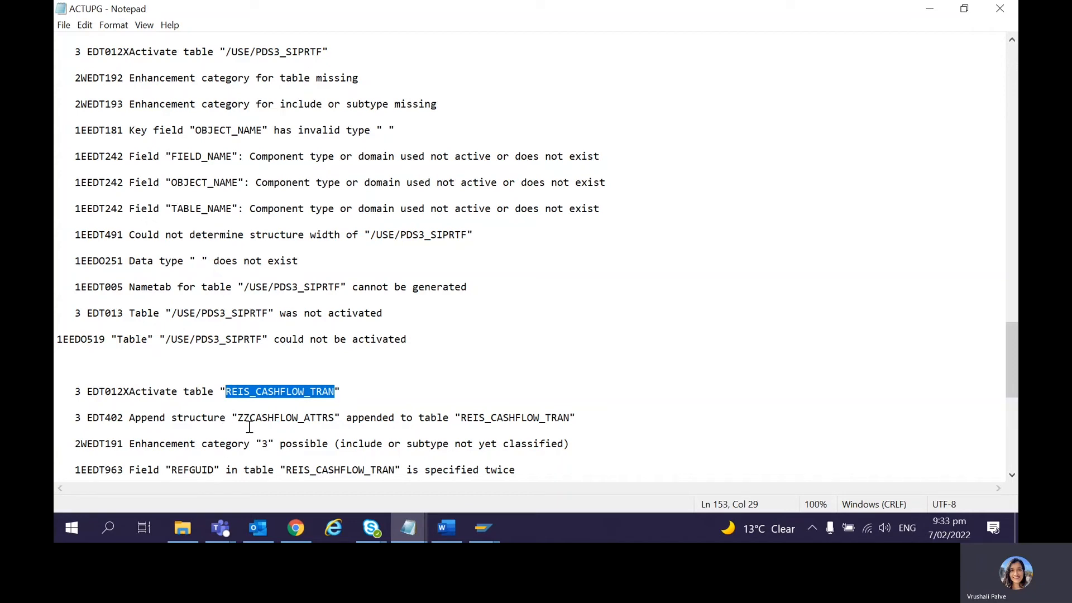
drag(329, 415, 238, 417)
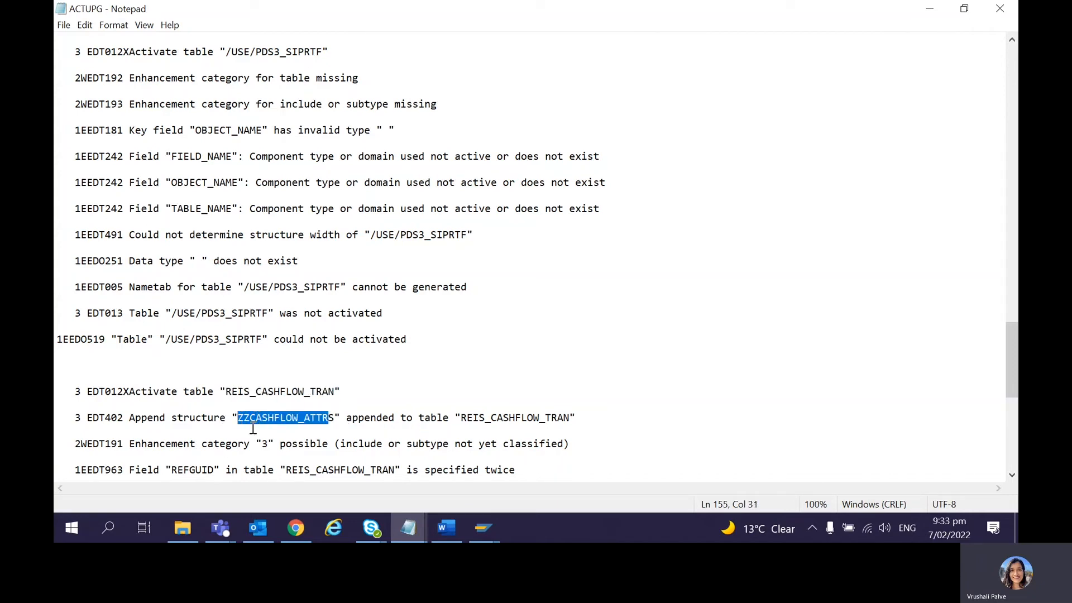
drag(135, 472, 226, 471)
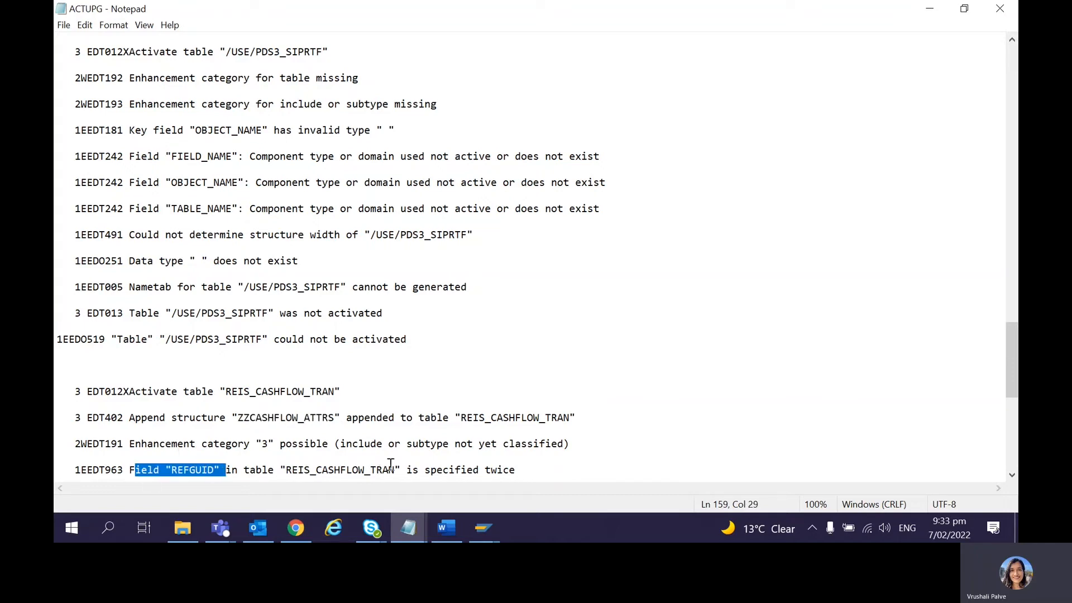
click(461, 471)
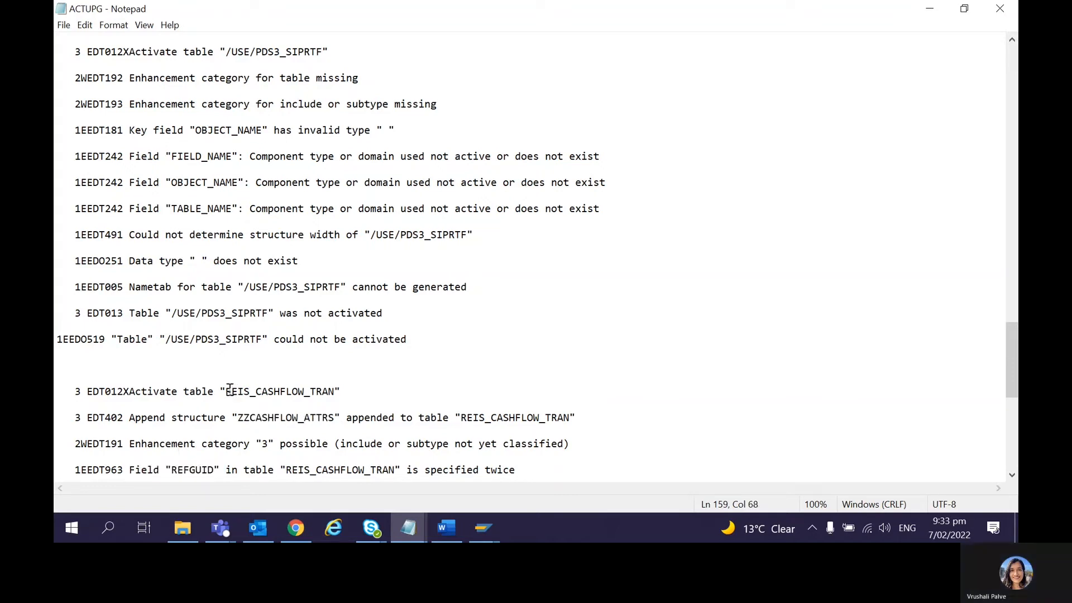
Select the name REIS_CASHFLOW_TRAN in the log, switch to the SAP Data Browser session and start transaction SE11.
mouse_move(231, 391)
mouse_down()
mouse_move(338, 394)
mouse_move(228, 396)
mouse_up()
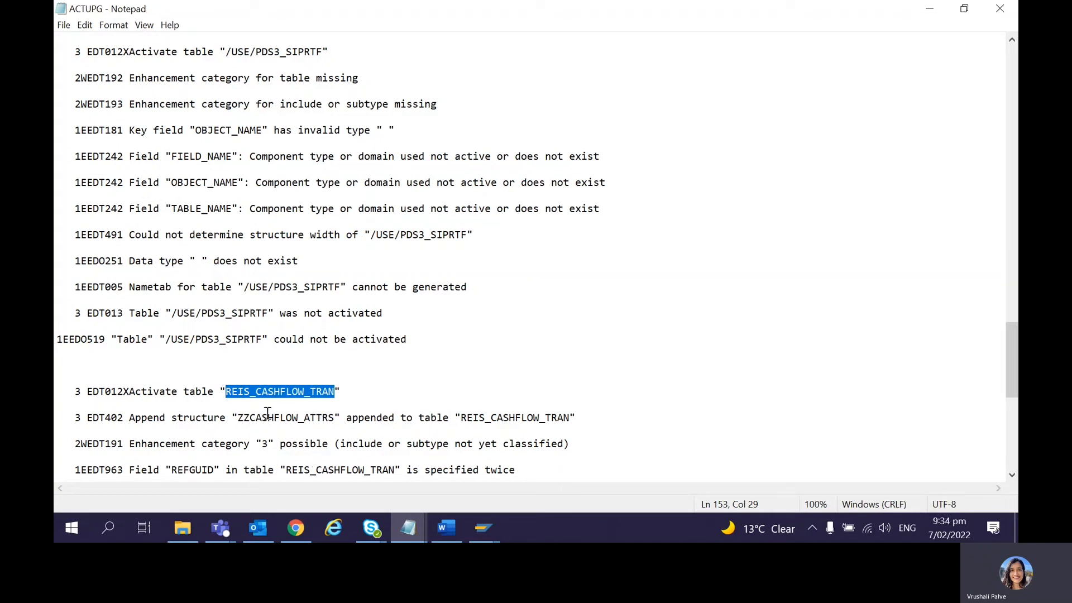
mouse_move(485, 530)
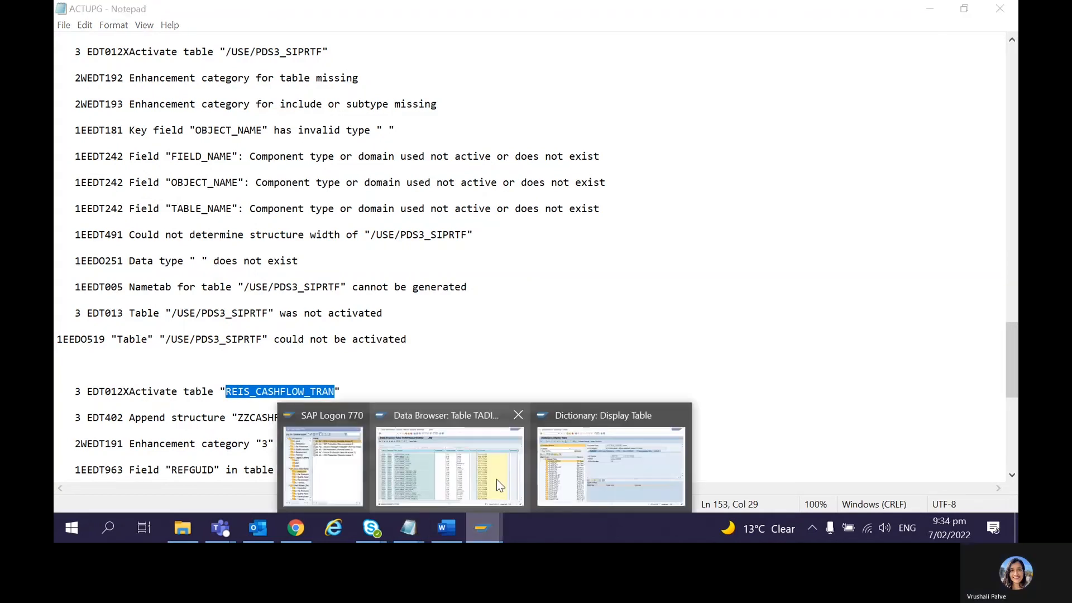
click(494, 479)
click(148, 39)
text(/NS211)
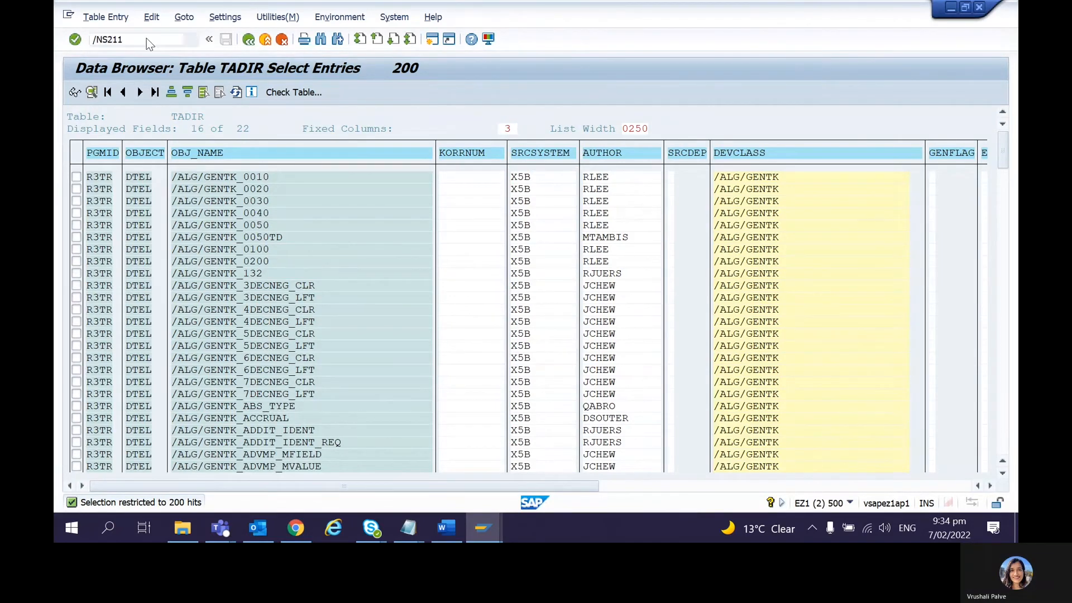
key(Return)
text(SE)
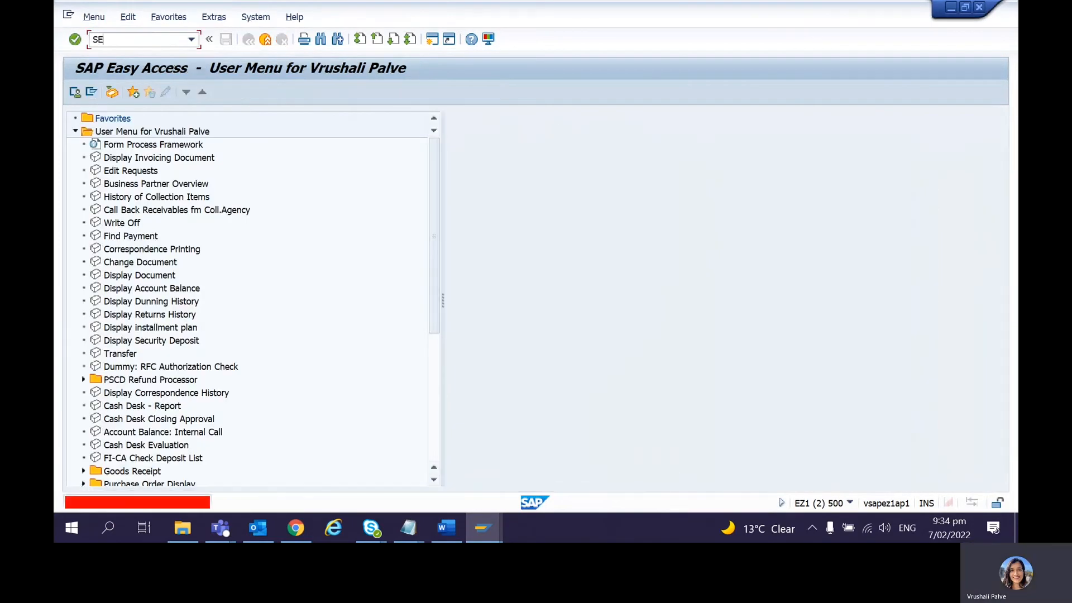
text(11)
key(Return)
Display the data type REIS_CASHFLOW_TRAN and run a consistency check on the structure.
click(133, 202)
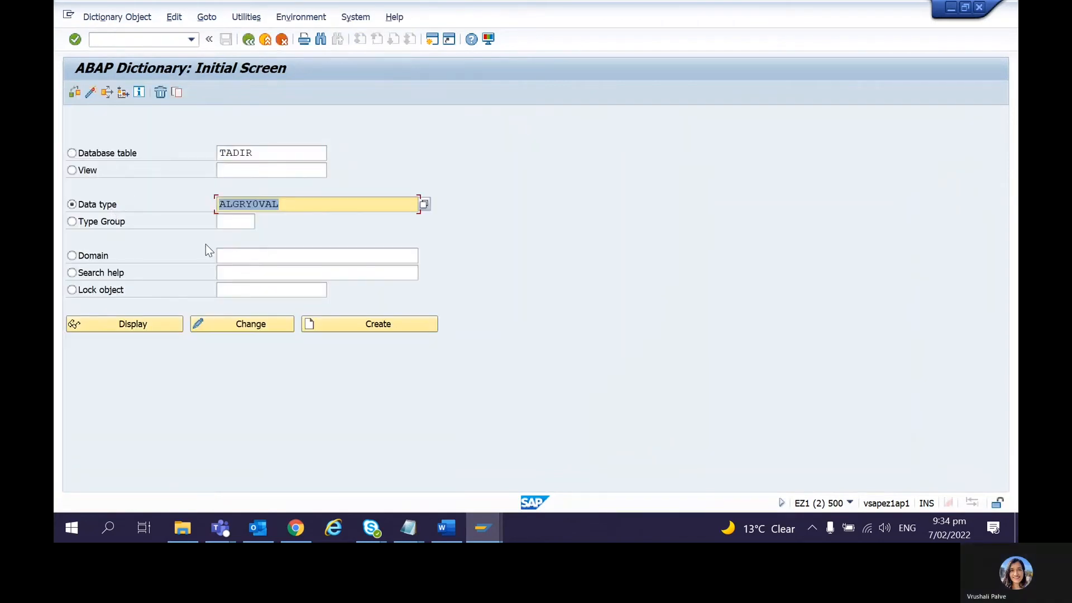
text(REIS_CASHFLOW_TRAN)
click(151, 324)
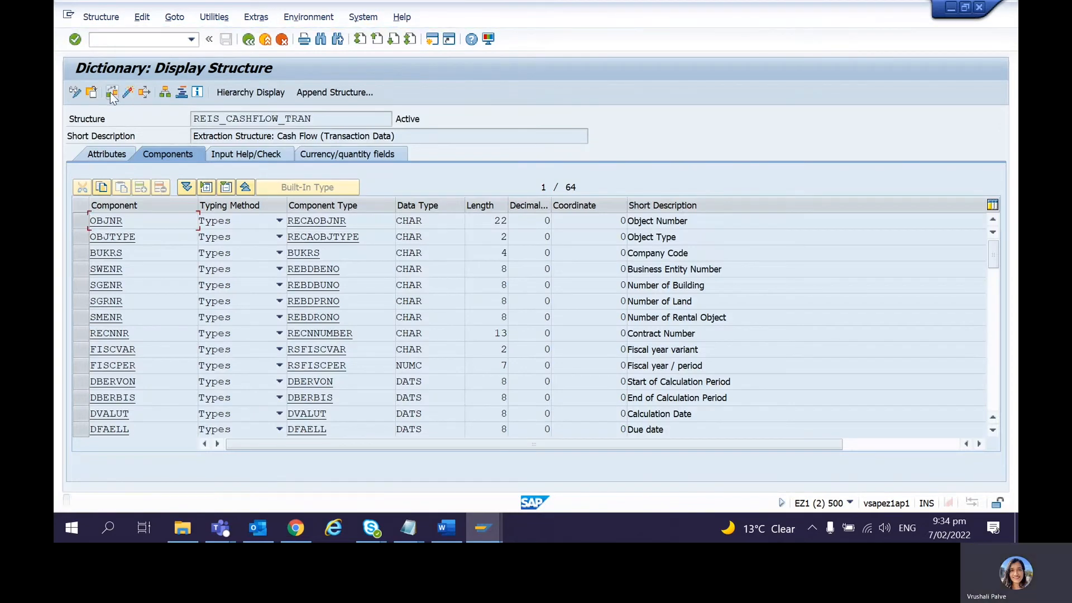
click(111, 93)
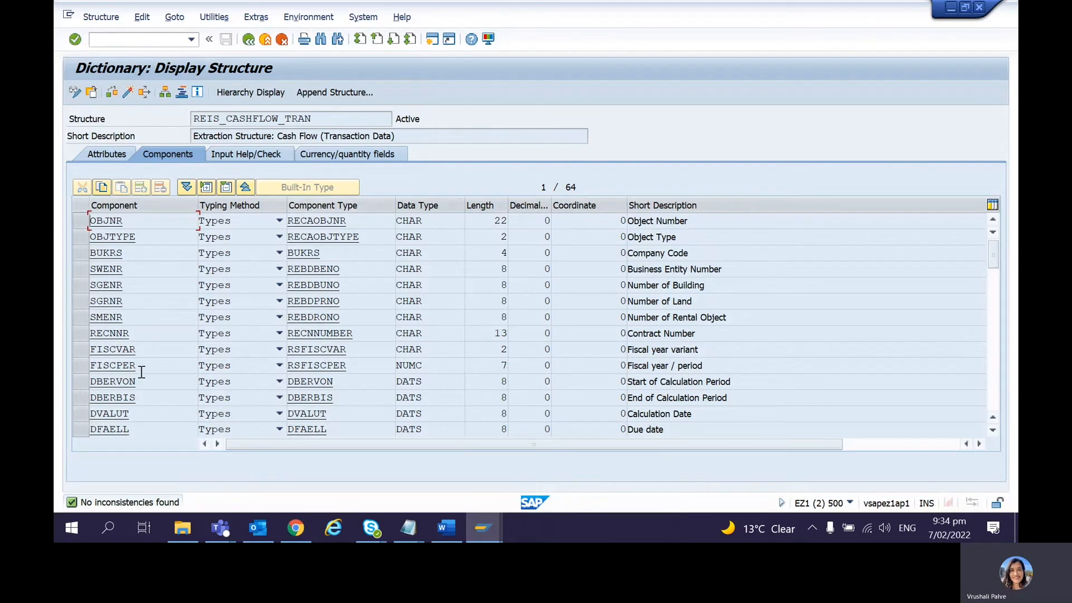
Find the component REFGUID in the structure's component list and select its row.
key(ctrl+f)
text(ref)
key(Down)
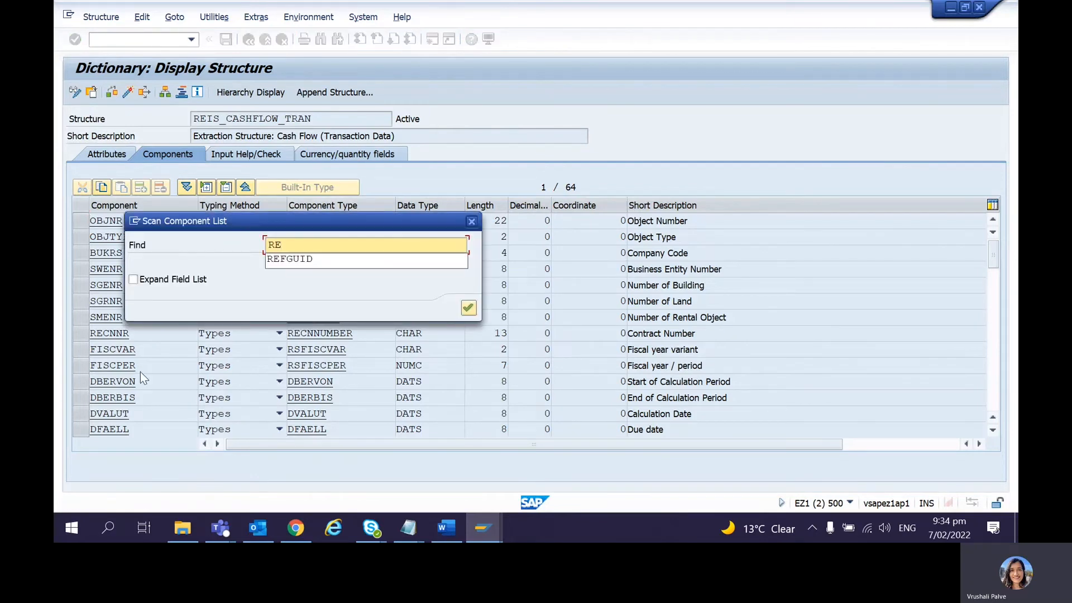
key(Return)
key(Return)
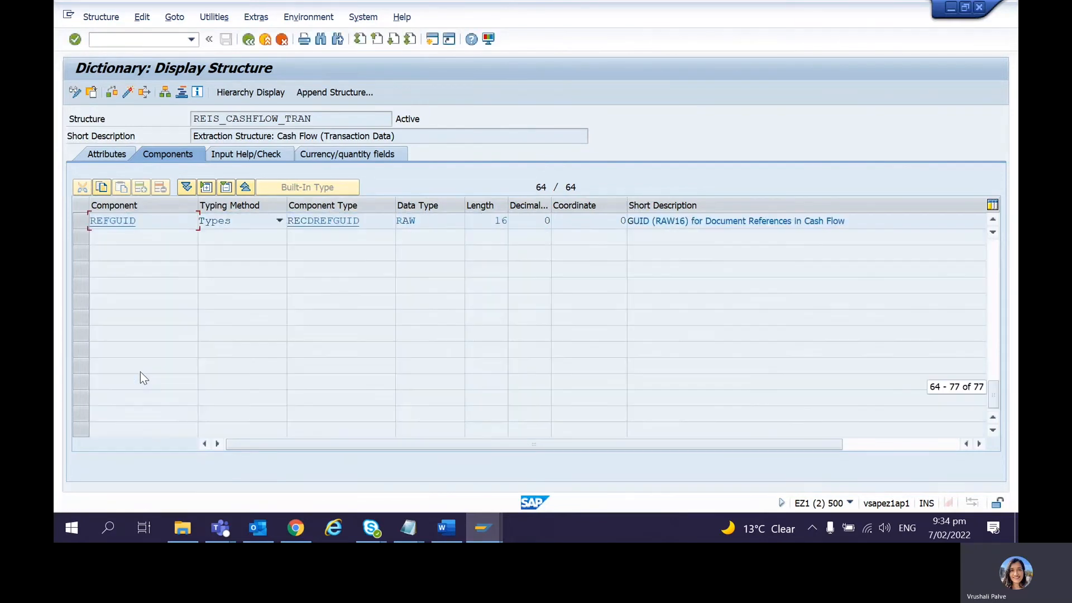
click(85, 222)
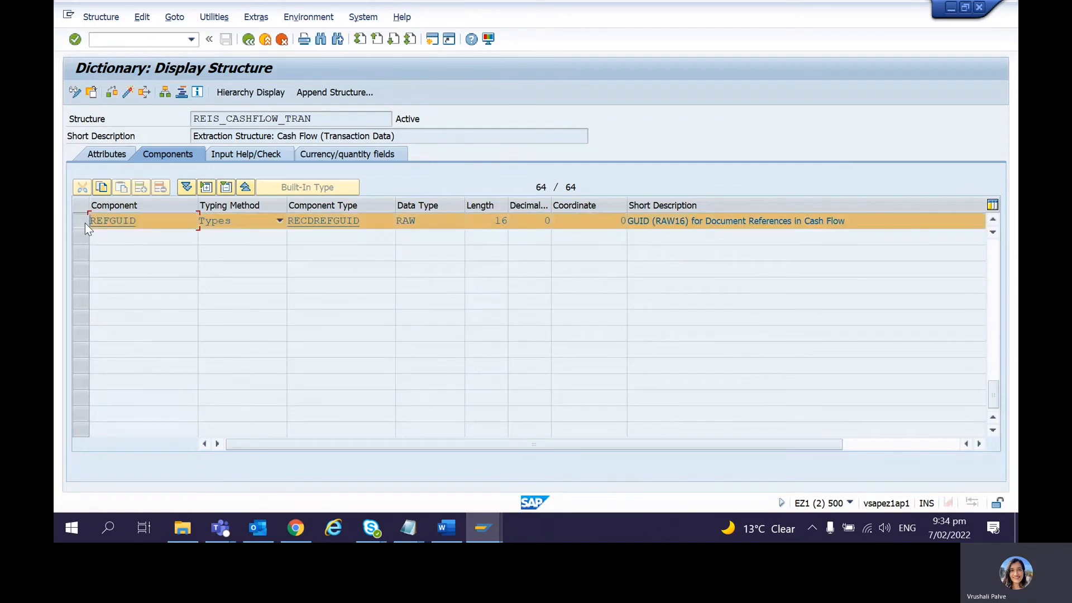
Open the append structure ZZCASHFLOW_ATTRS from the component list and examine its REFGUID component.
click(993, 220)
click(992, 219)
click(993, 219)
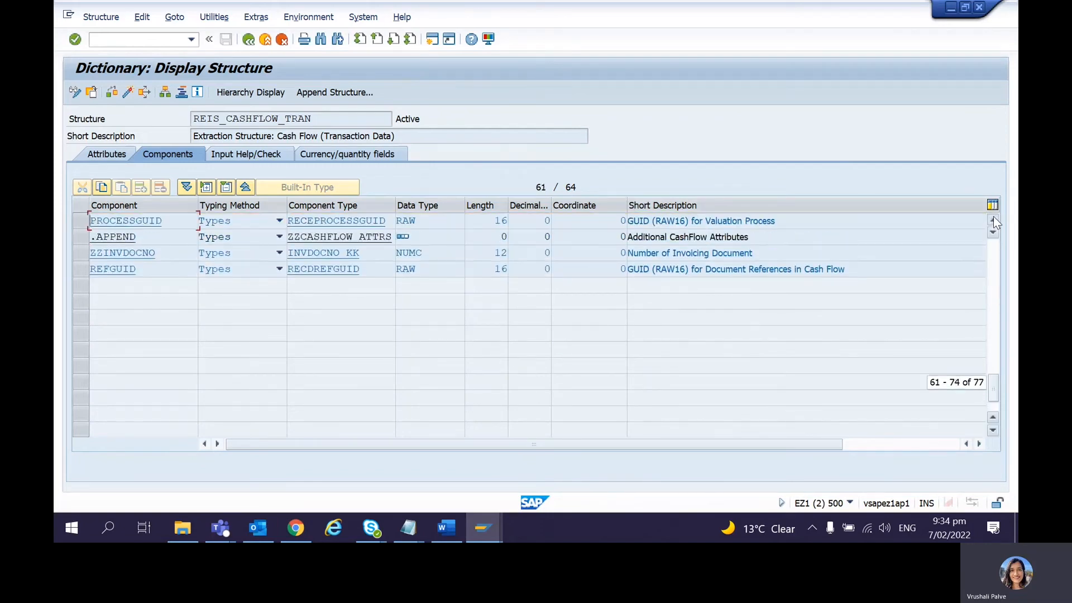
click(993, 219)
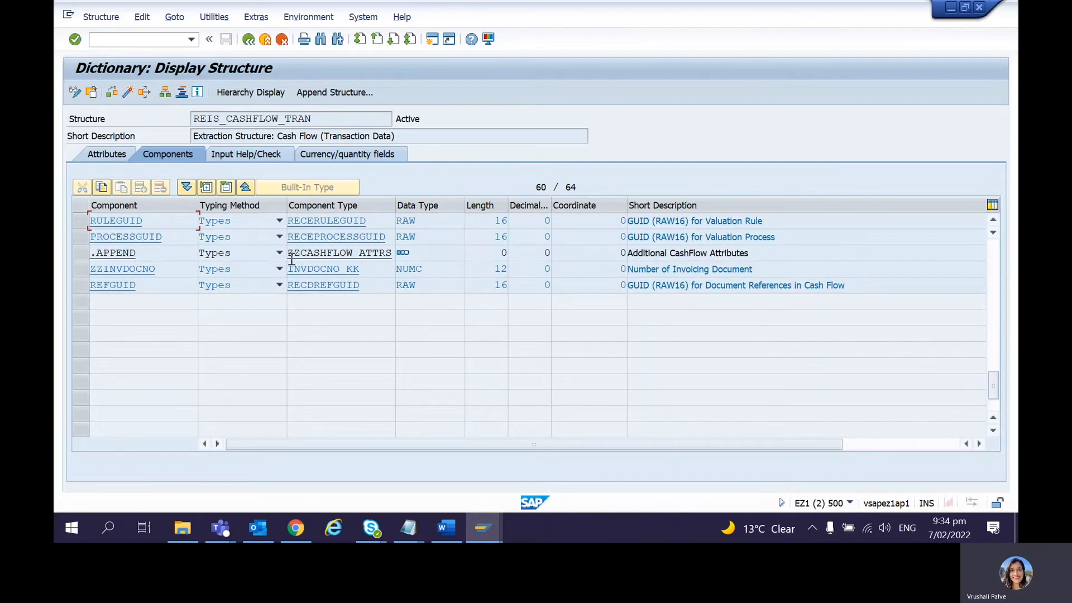
double_click(334, 253)
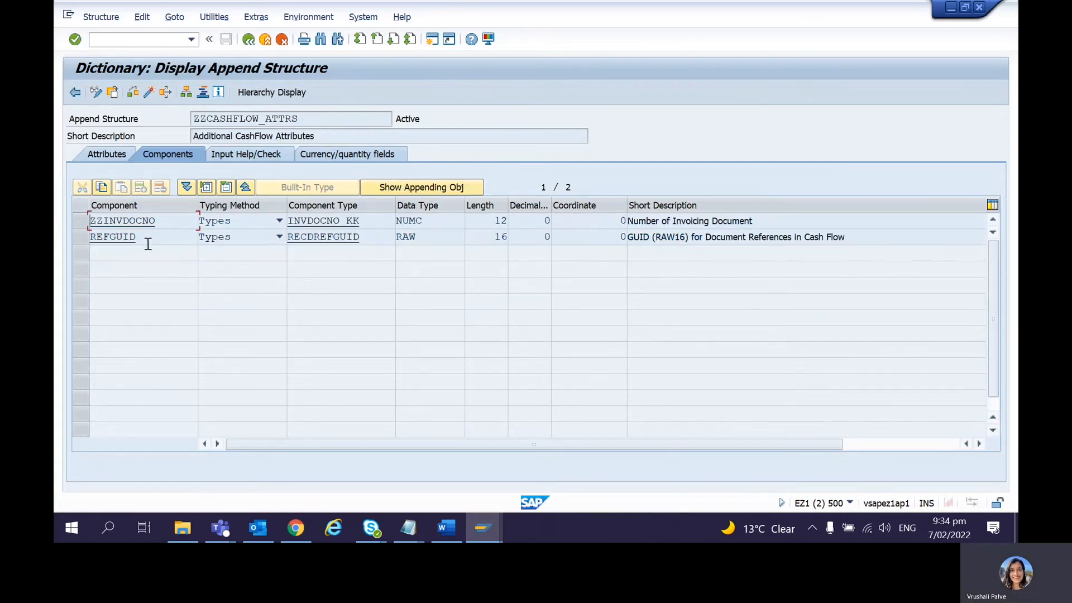
drag(155, 244, 73, 240)
Return to the structure REIS_CASHFLOW_TRAN and point out its name and the appended REFGUID component.
click(249, 41)
click(314, 120)
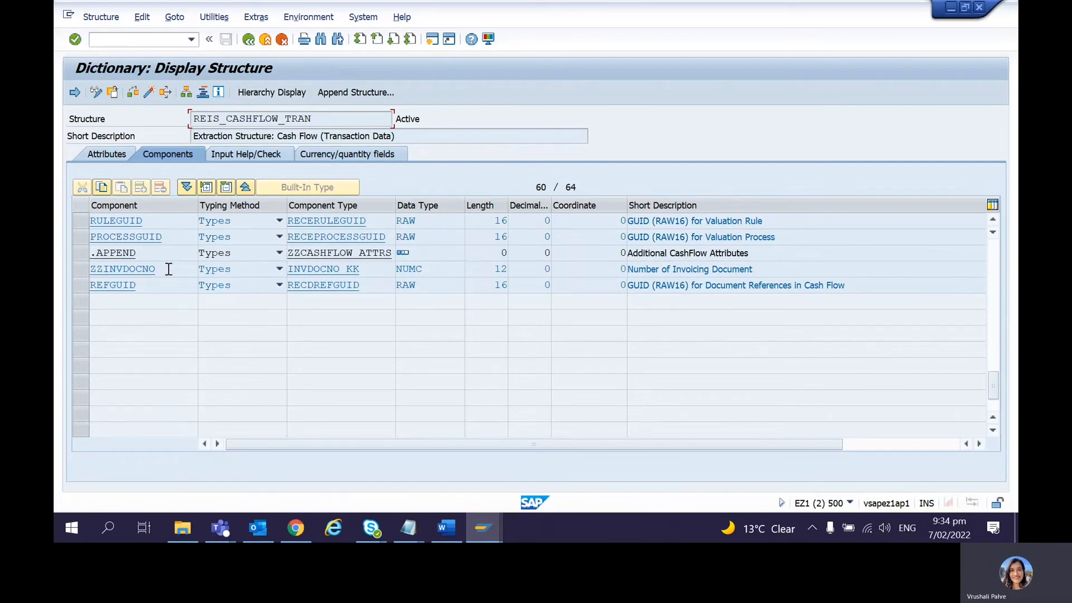
click(160, 284)
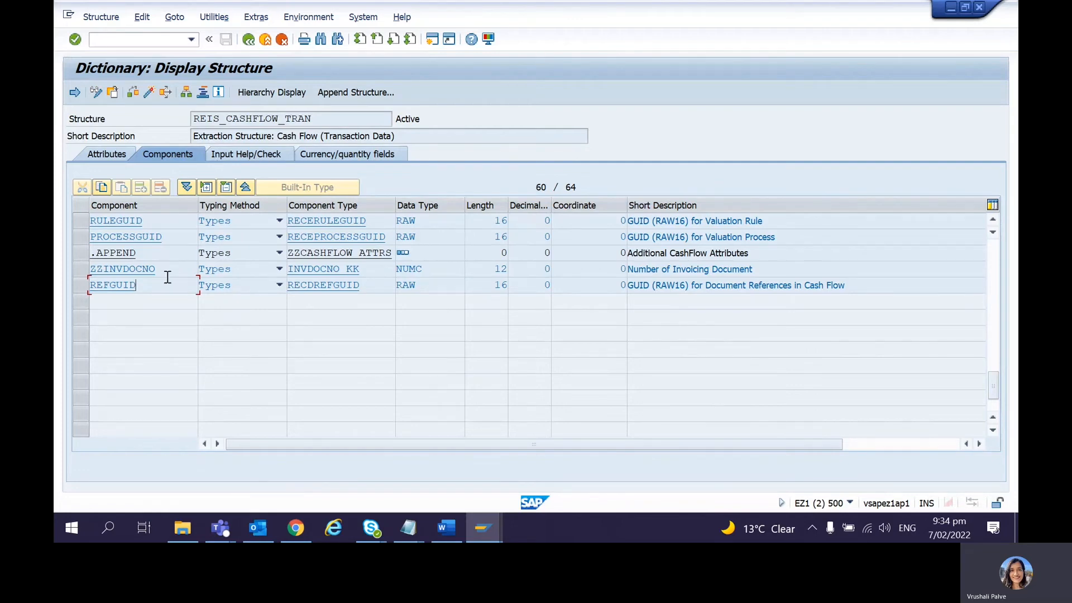
Try to switch the structure REIS_CASHFLOW_TRAN to change mode, and select the REFGUID row.
click(96, 93)
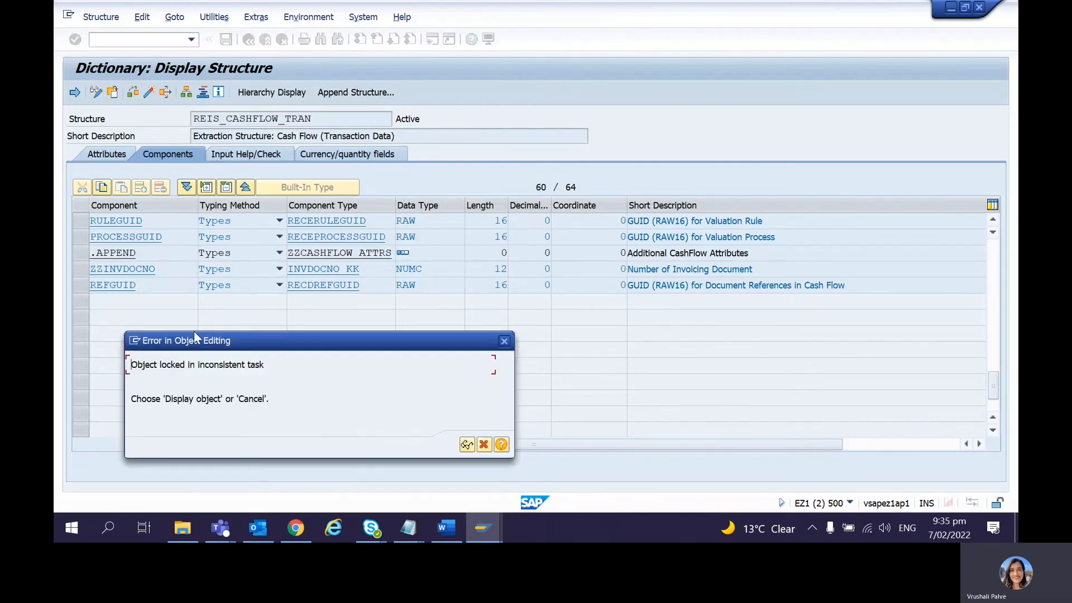
key(Return)
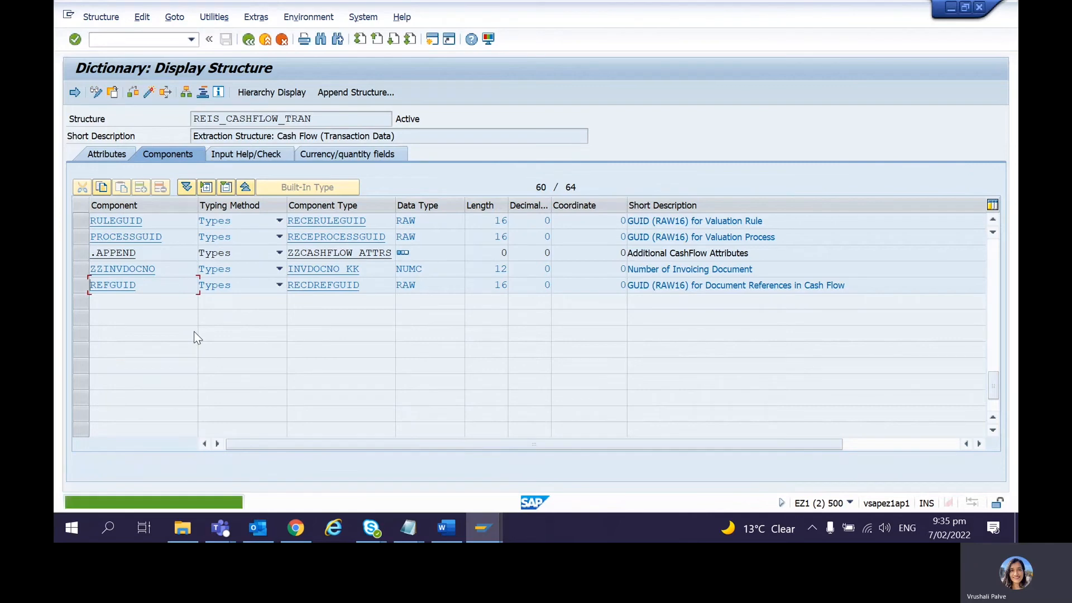
click(84, 286)
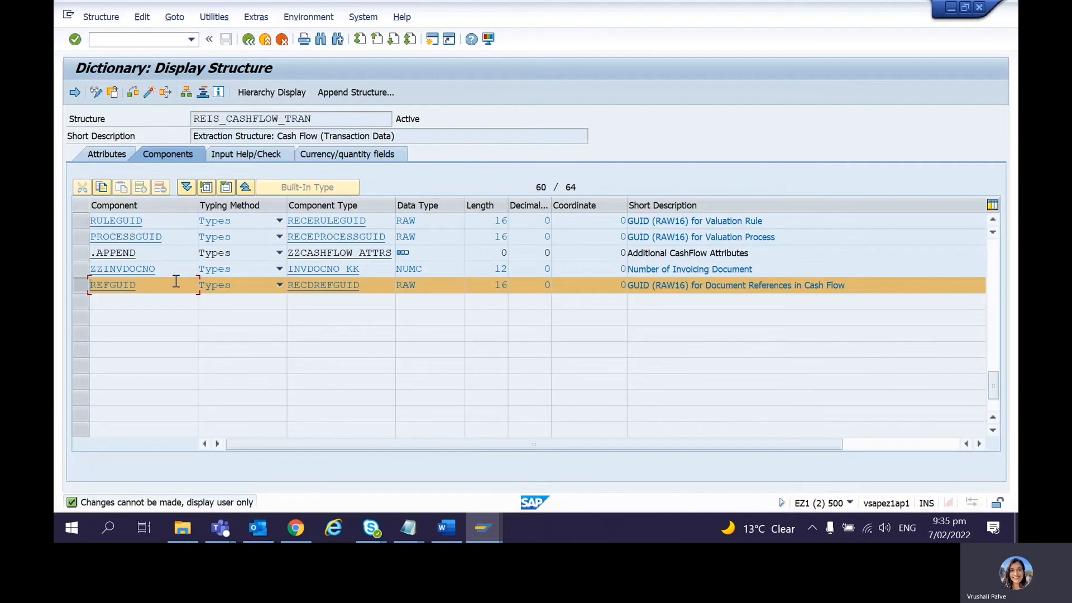
Switch back to the ACTUPG log in Notepad and mark the REIS_CASHFLOW_TRAN error lines through the REFGUID message.
key(alt+Tab)
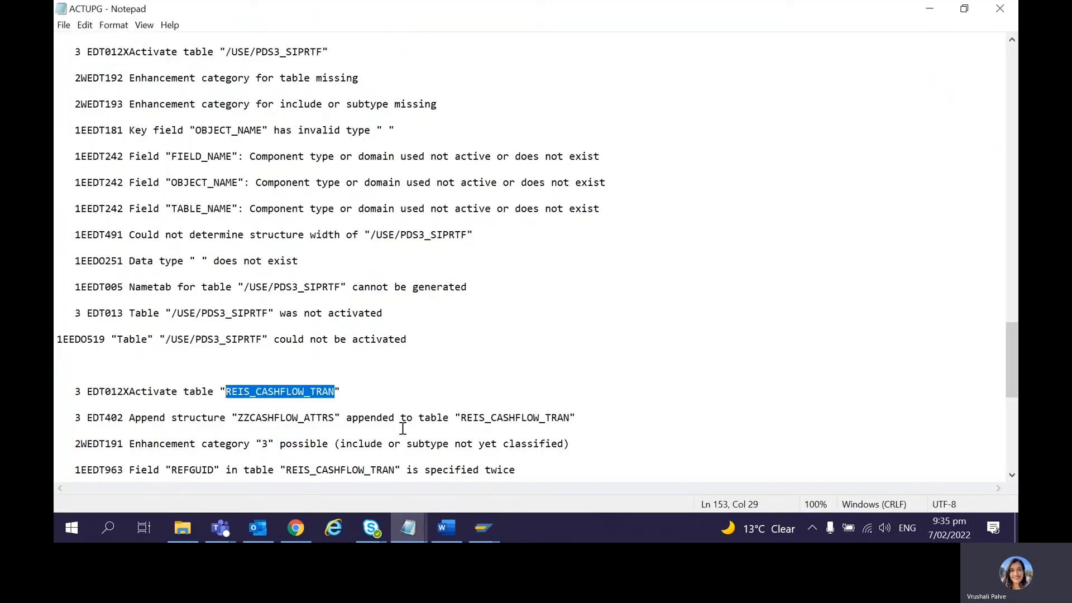
click(248, 400)
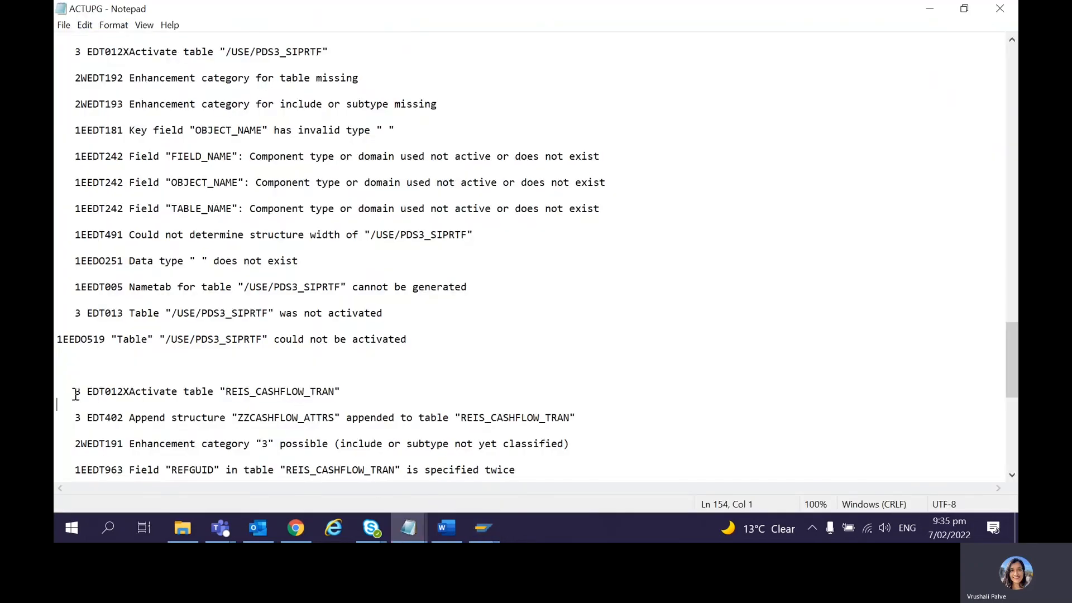
drag(76, 395, 526, 471)
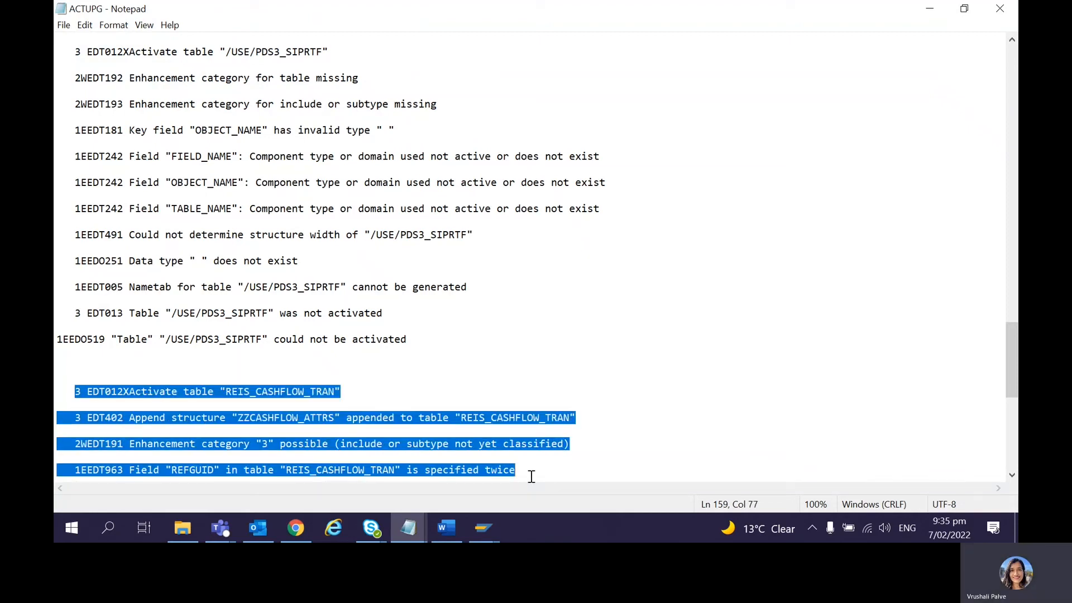
click(531, 476)
Go back to the beginning of the ACTUPG log and mark the DDL Source activation error text.
key(Page_Up)
key(Page_Up)
key(Page_Up)
key(Page_Up)
key(Page_Up)
key(Page_Up)
key(Page_Up)
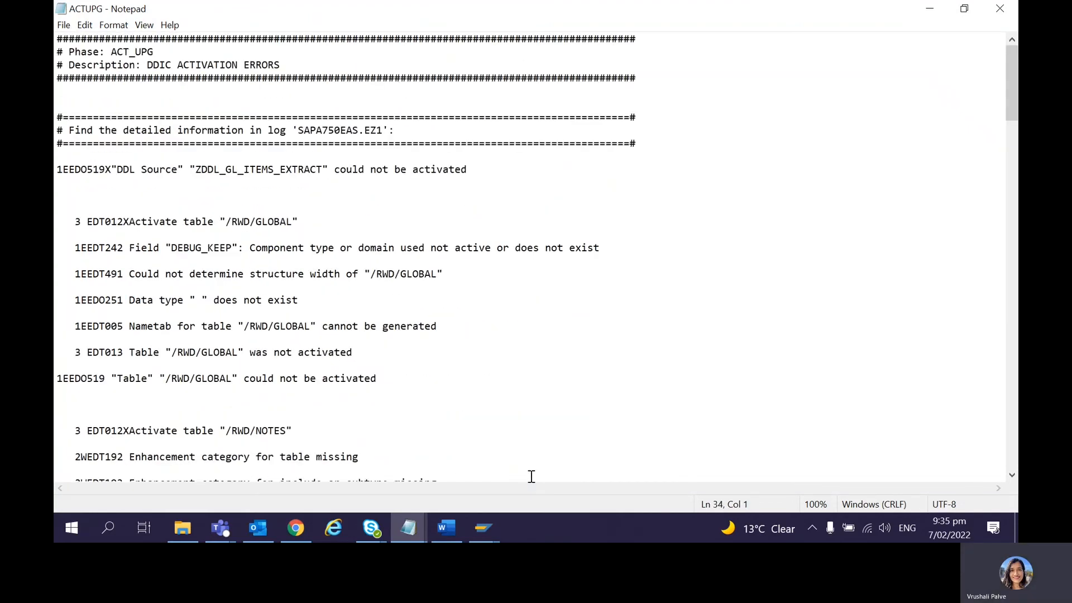
click(341, 196)
drag(117, 171, 450, 186)
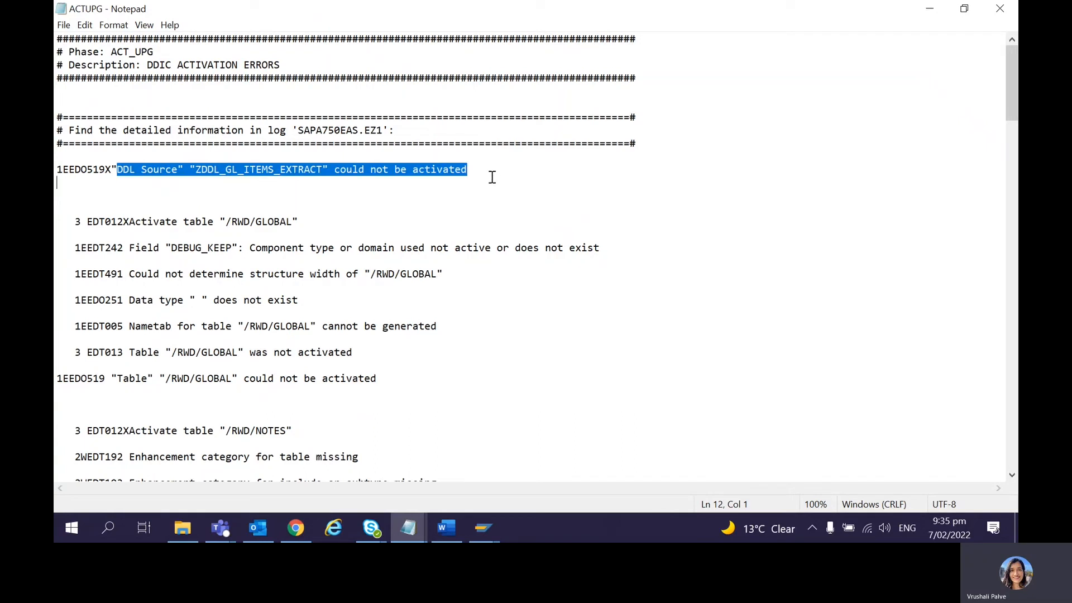
Mark only the DDL source name ZDDL_GL_ITEMS_EXTRACT in its error line.
click(371, 222)
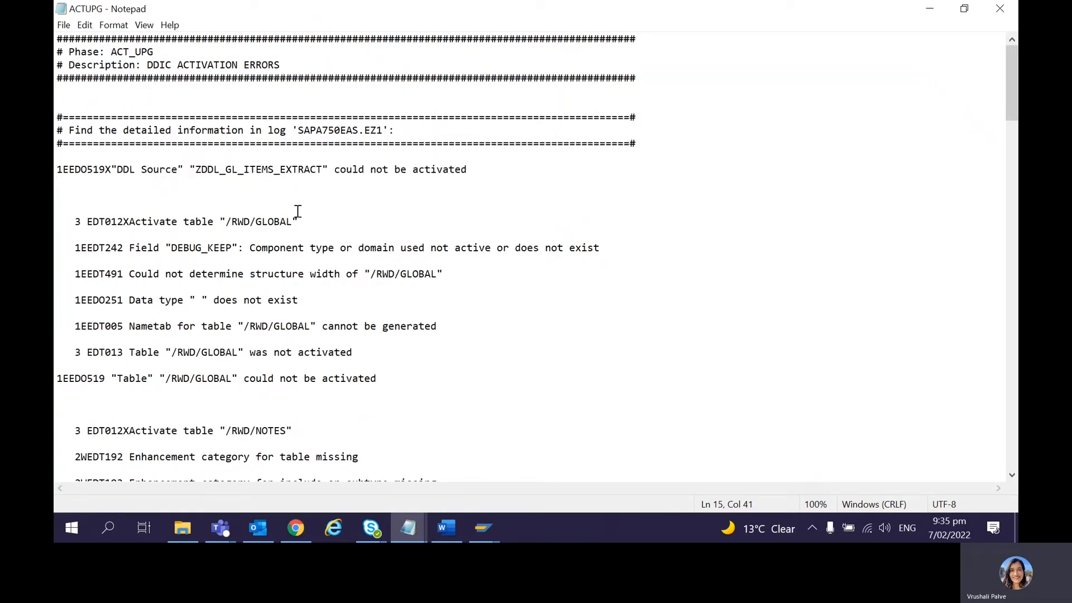
click(263, 201)
drag(198, 169, 316, 176)
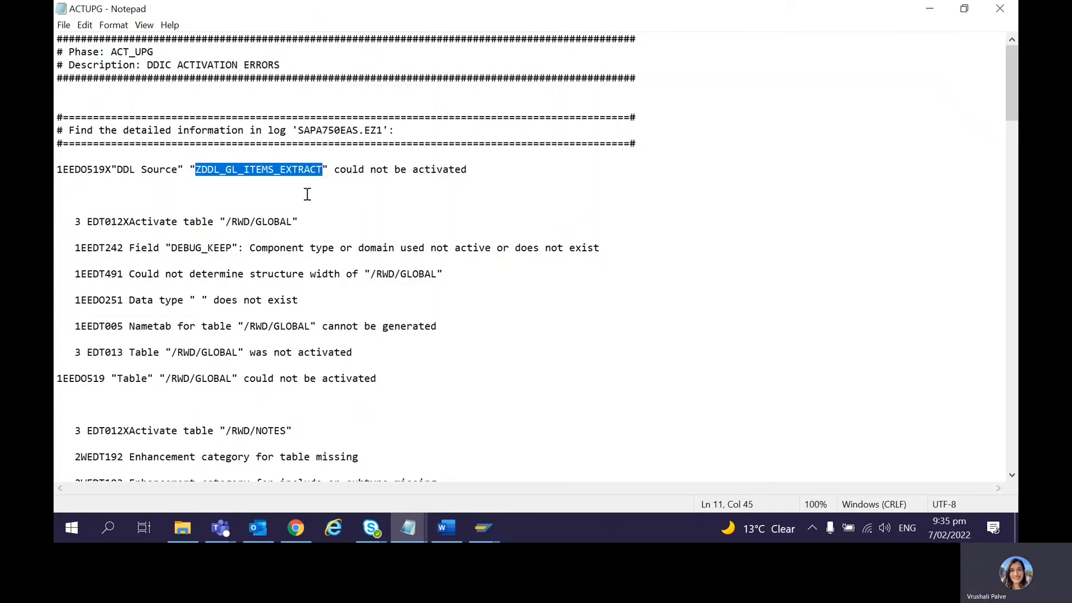
Read through the rest of the ACTUPG log down to the exit code line.
key(Page_Down)
key(Page_Down)
key(Page_Down)
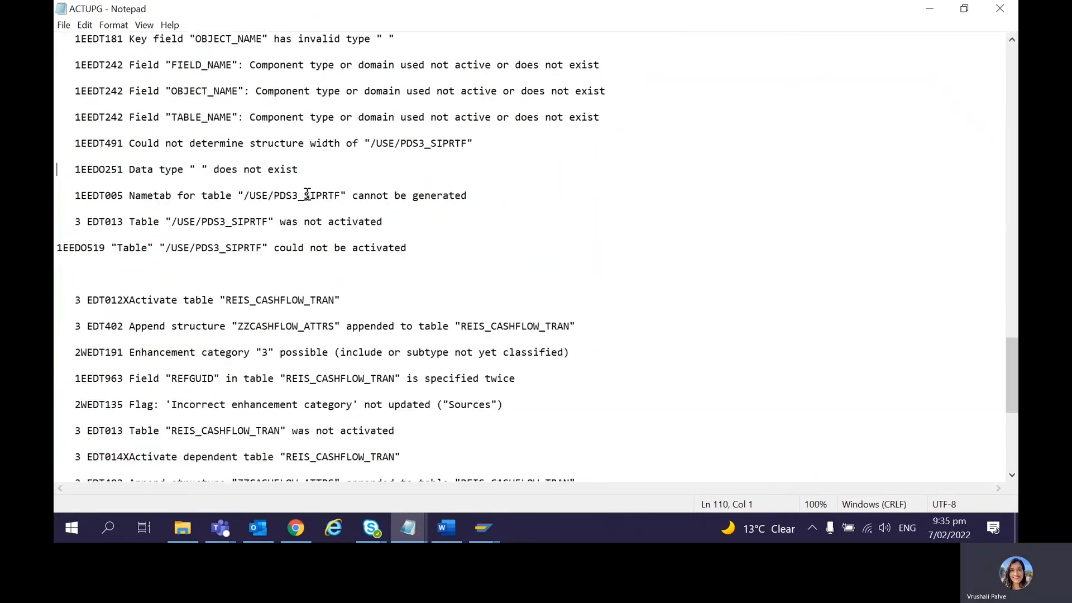
key(Page_Down)
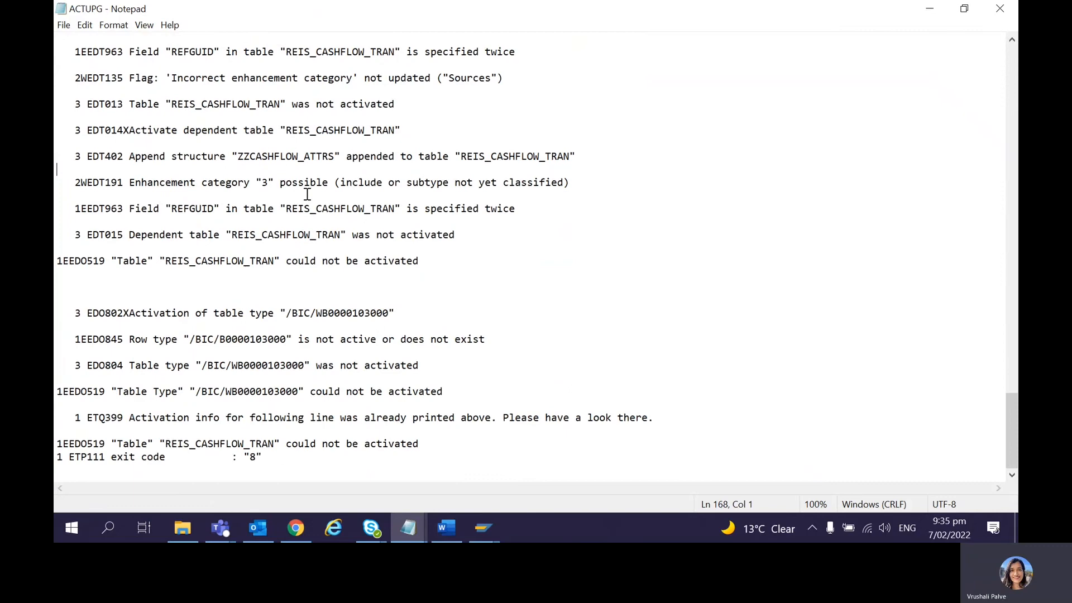
Switch back to SAP, leave the REIS_CASHFLOW_TRAN structure and open the Object Navigator.
mouse_move(474, 525)
click(446, 458)
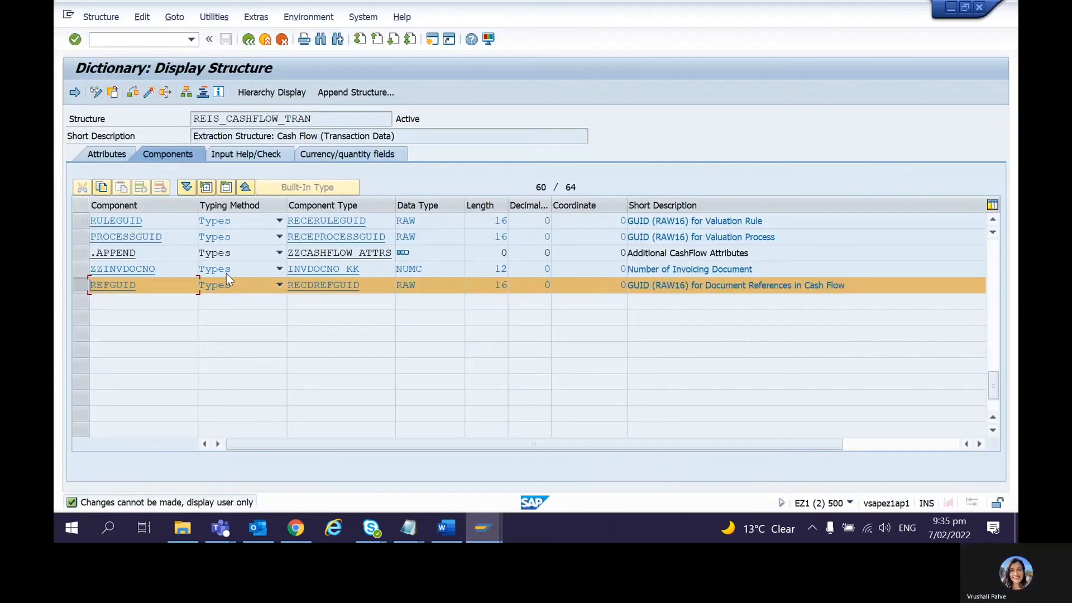
click(251, 40)
click(132, 40)
text(/)
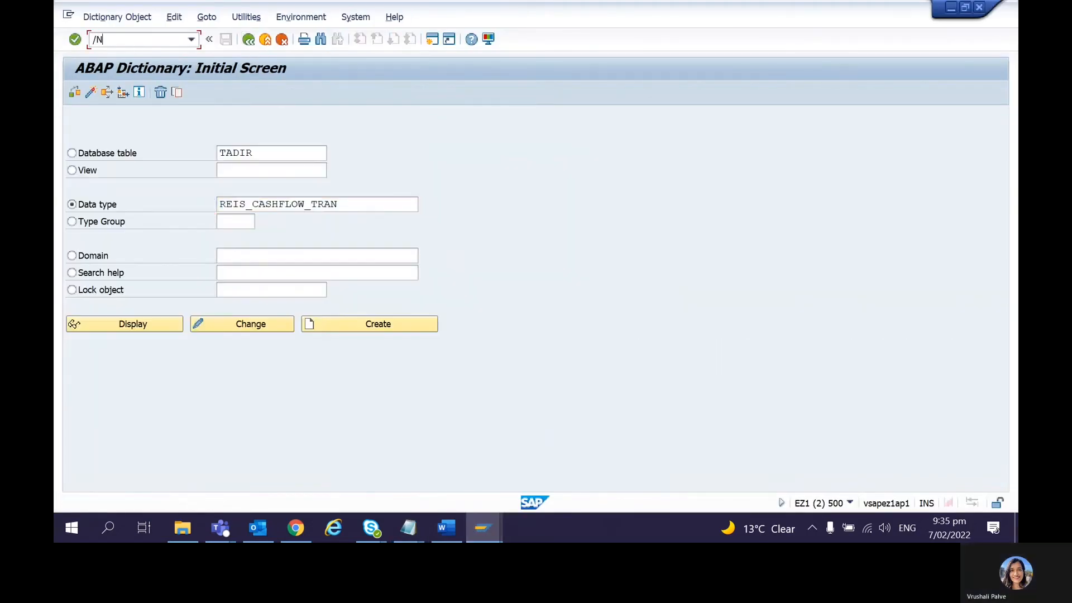
text(NSE11)
key(Return)
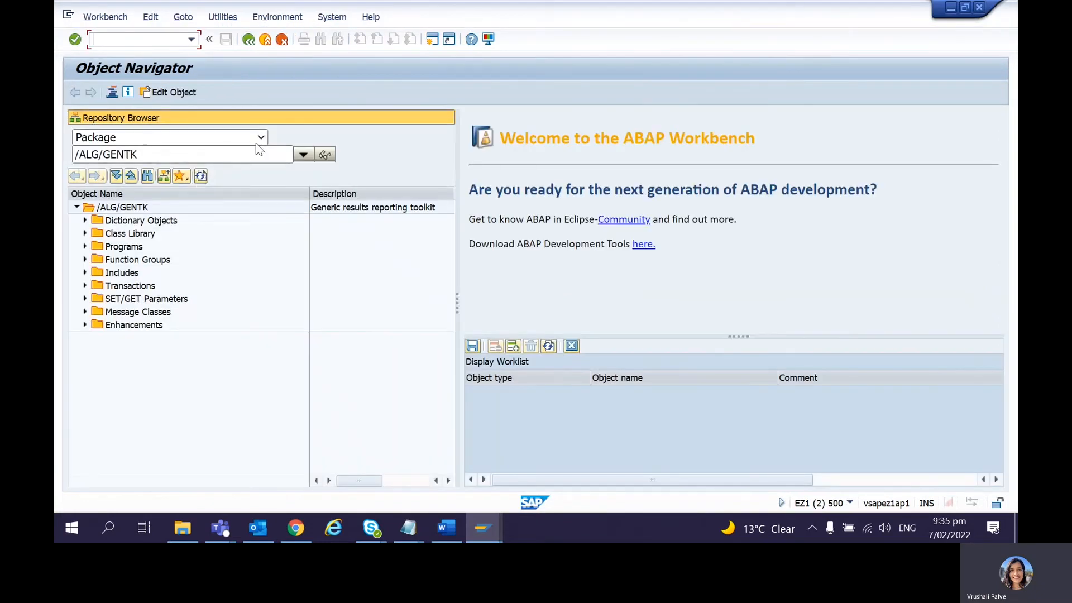
Set the Repository Browser's object type to Development Object and display ZDDL_GL_ITEMS_EXTRACT.
click(261, 137)
click(210, 155)
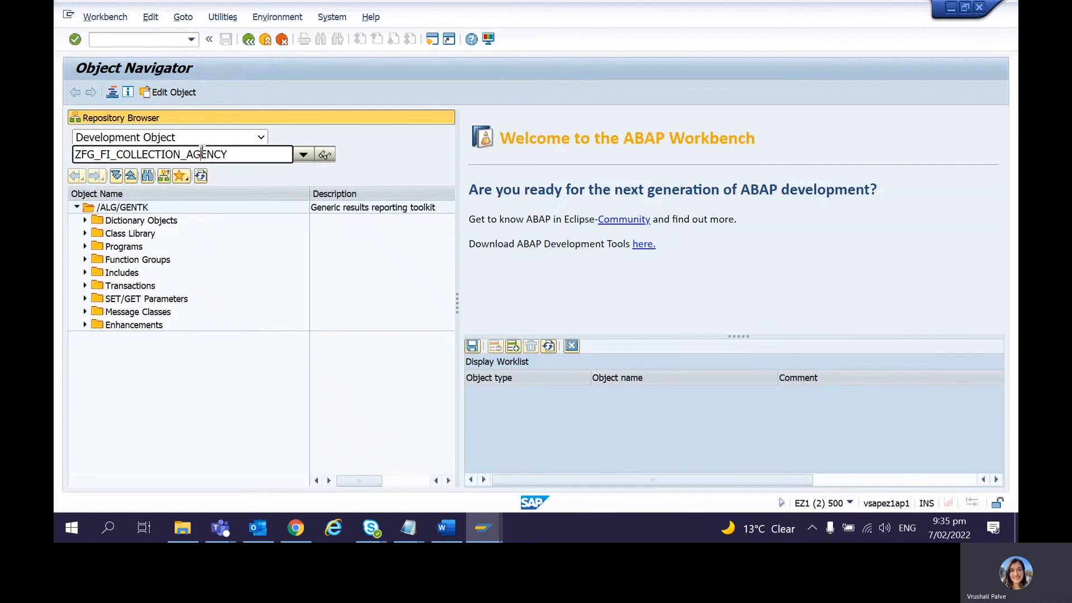
double_click(202, 154)
text(ZDDL_GL_ITEMS_EXTRACT)
key(Return)
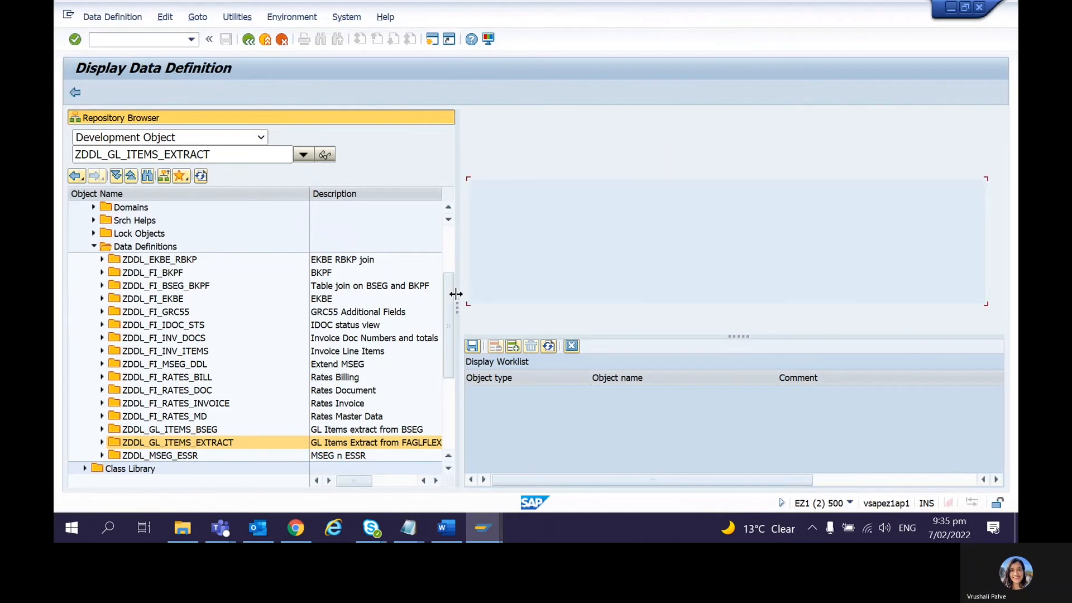
Enlarge the data definition's source code area by narrowing the object tree and closing the worklist and warnings lists.
drag(454, 294, 358, 294)
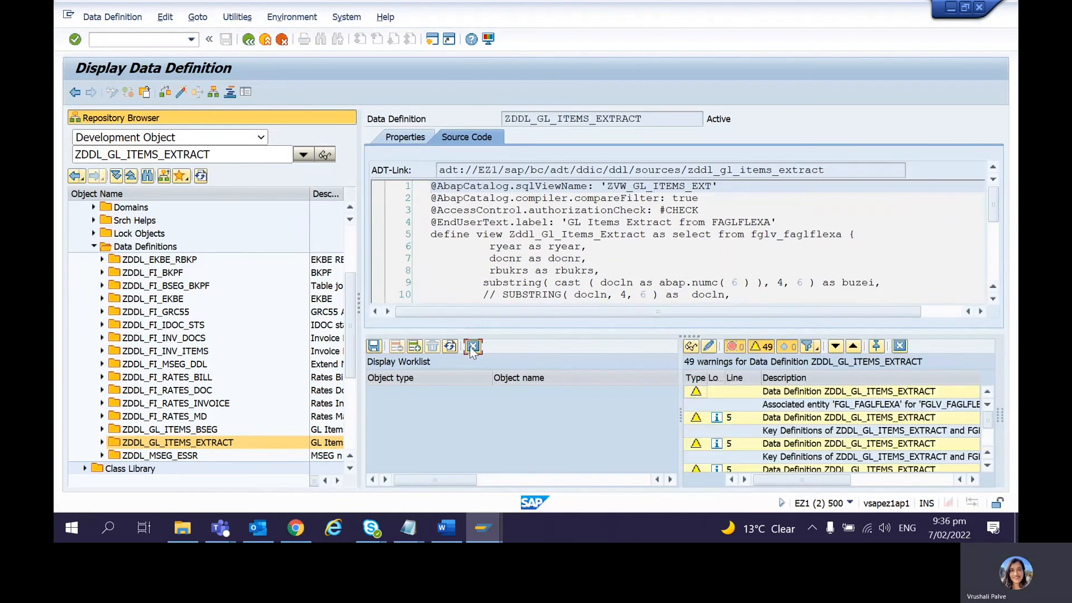
click(472, 347)
click(582, 346)
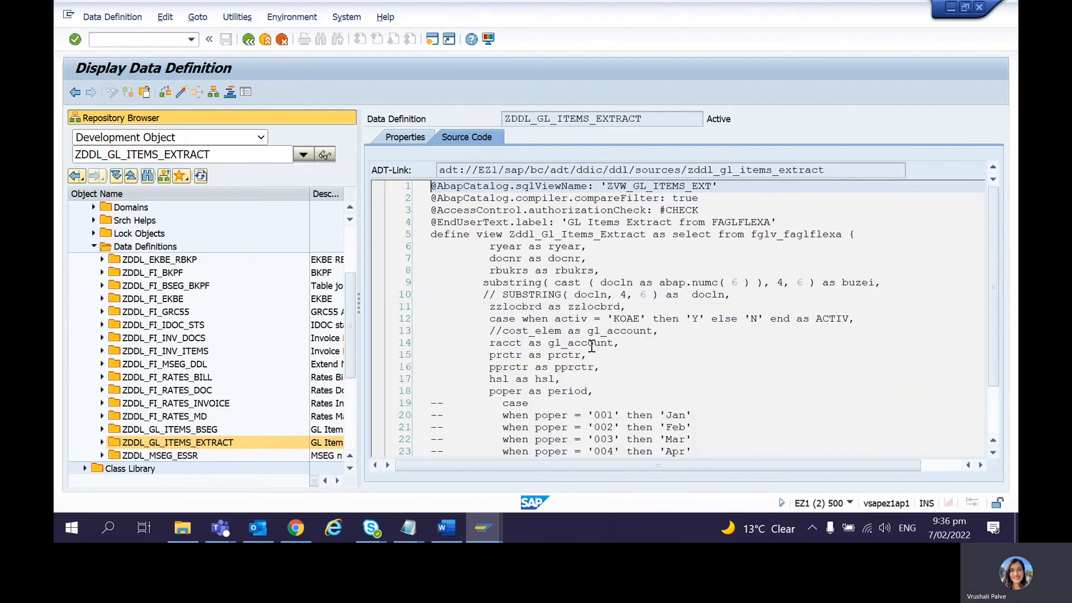
Mark the field zzlocbrd and the source view fglv_faglflexa in the ZDDL_GL_ITEMS_EXTRACT source code.
drag(489, 306, 542, 307)
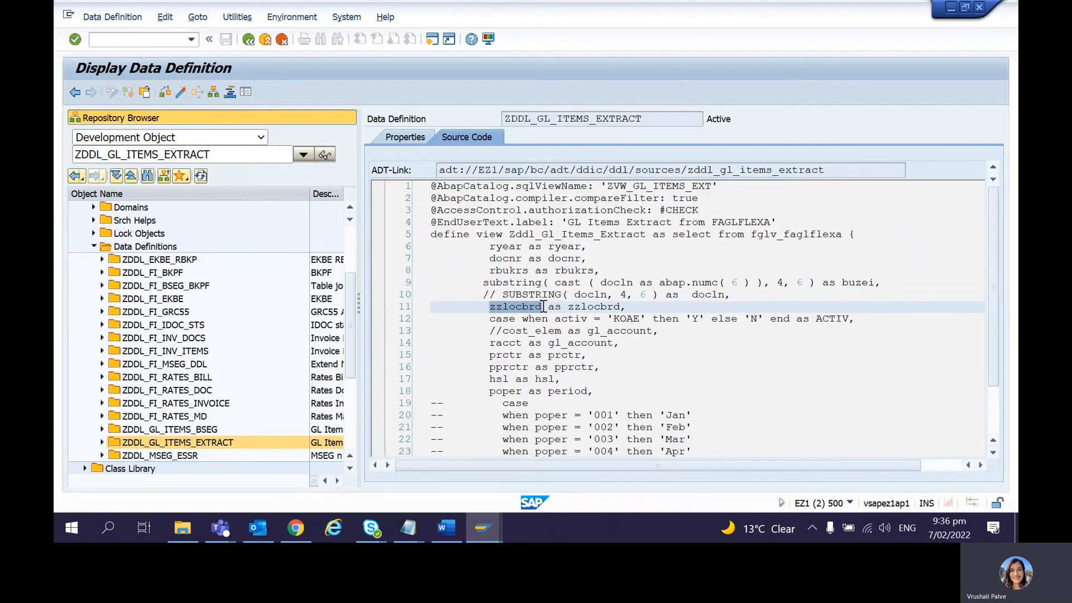
click(774, 234)
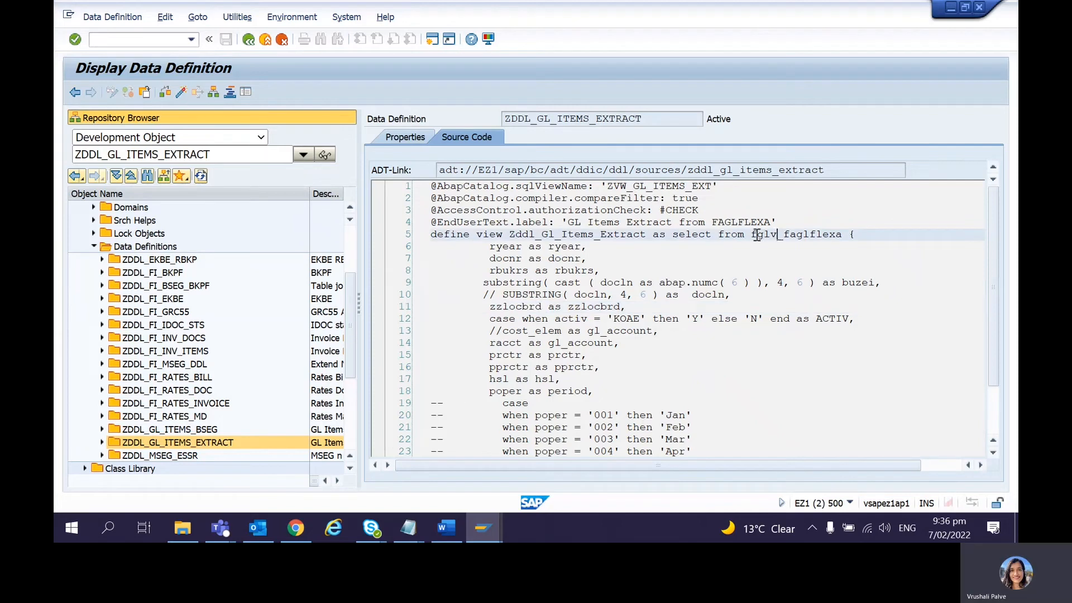
drag(751, 234, 842, 234)
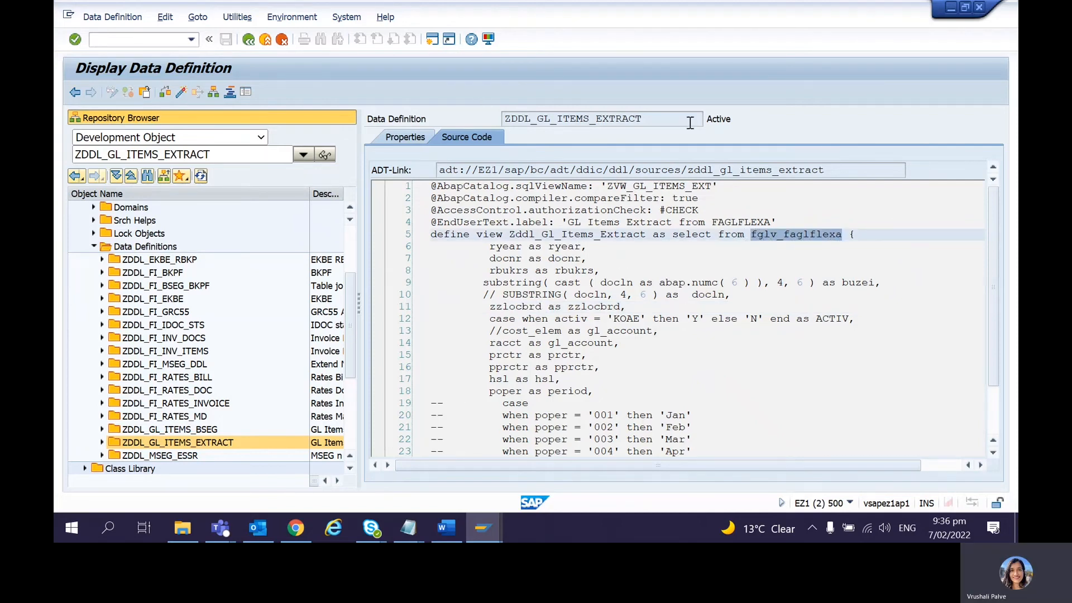
Switch to the Word document Possible Errors During Upgrade and show the Resolution notes for Phase 2: MAIN_SHDRUN/ACT_UPG.
key(alt+Tab)
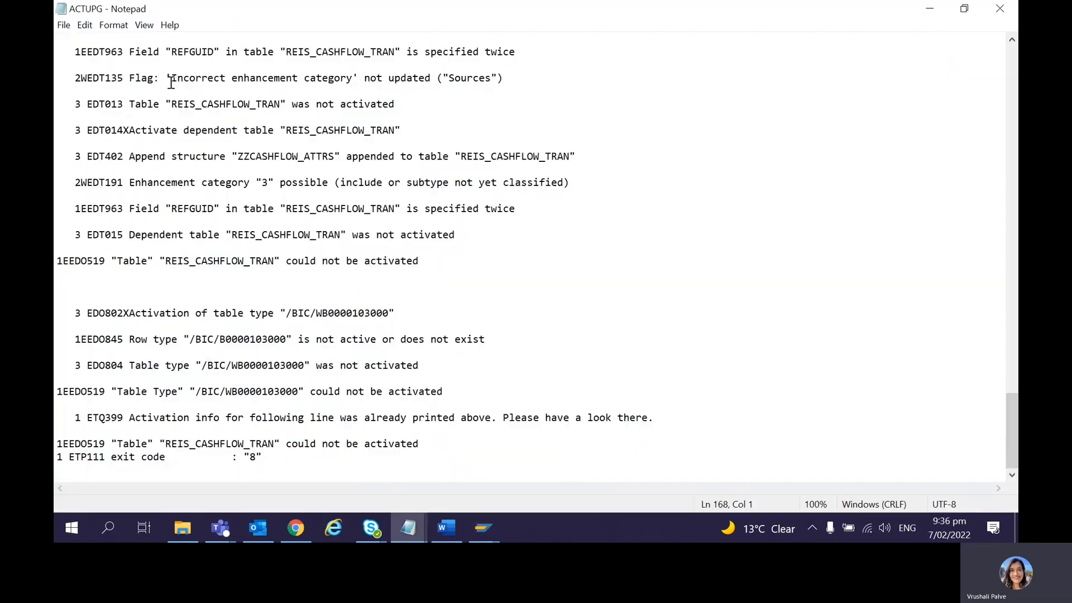
click(453, 284)
key(alt+Tab)
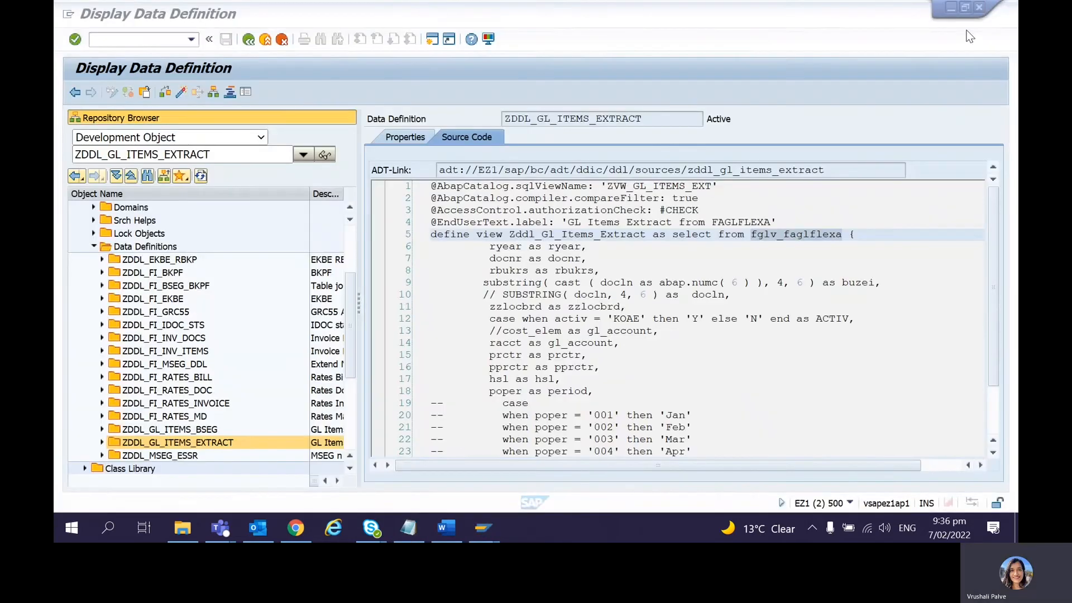
click(446, 527)
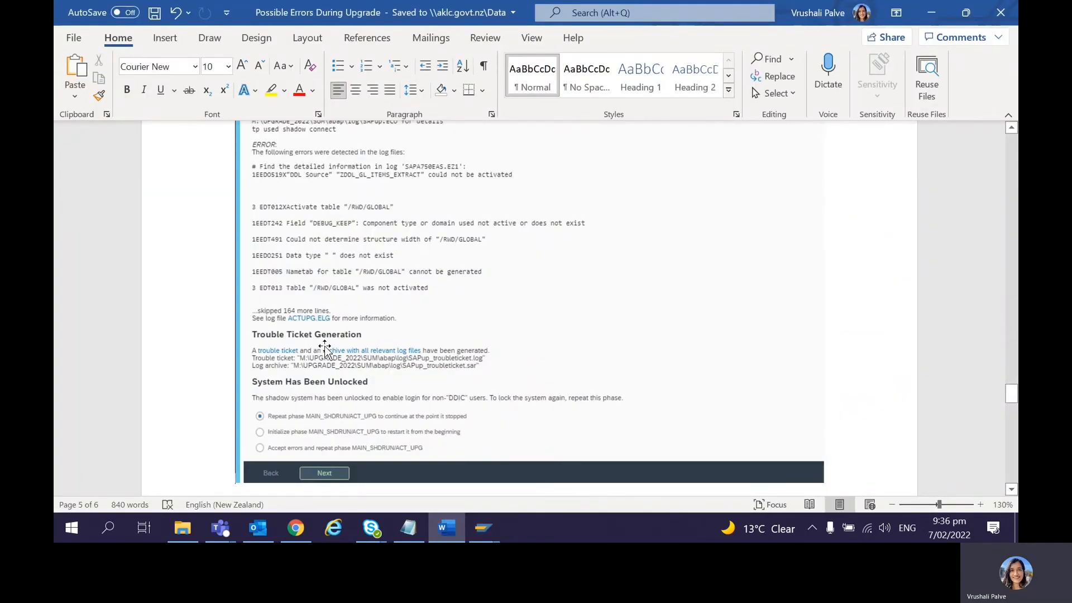
scroll(881, 352, up, 5)
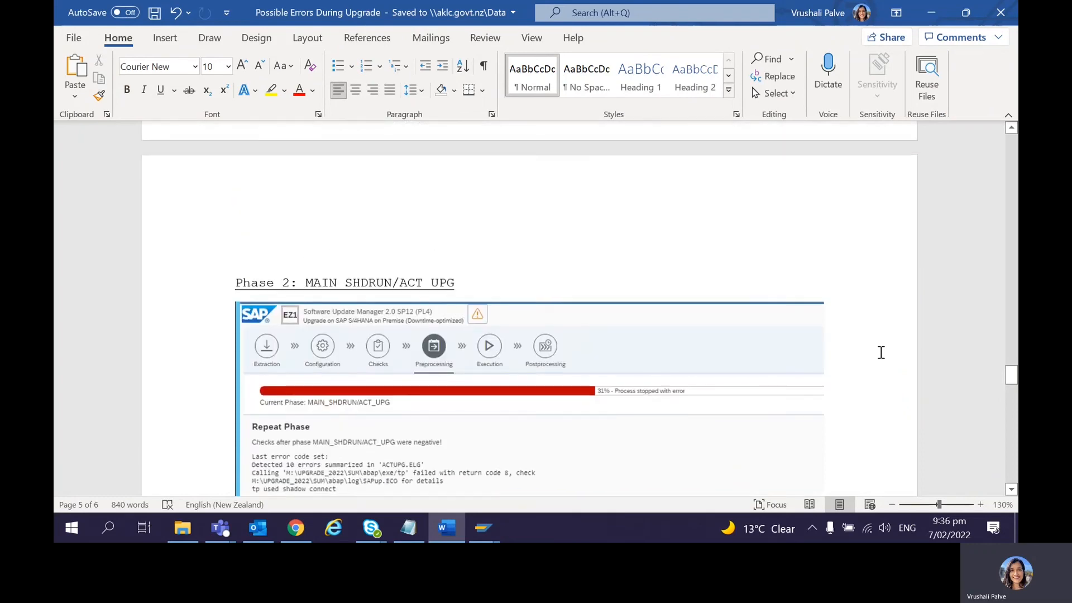
scroll(880, 352, down, 5)
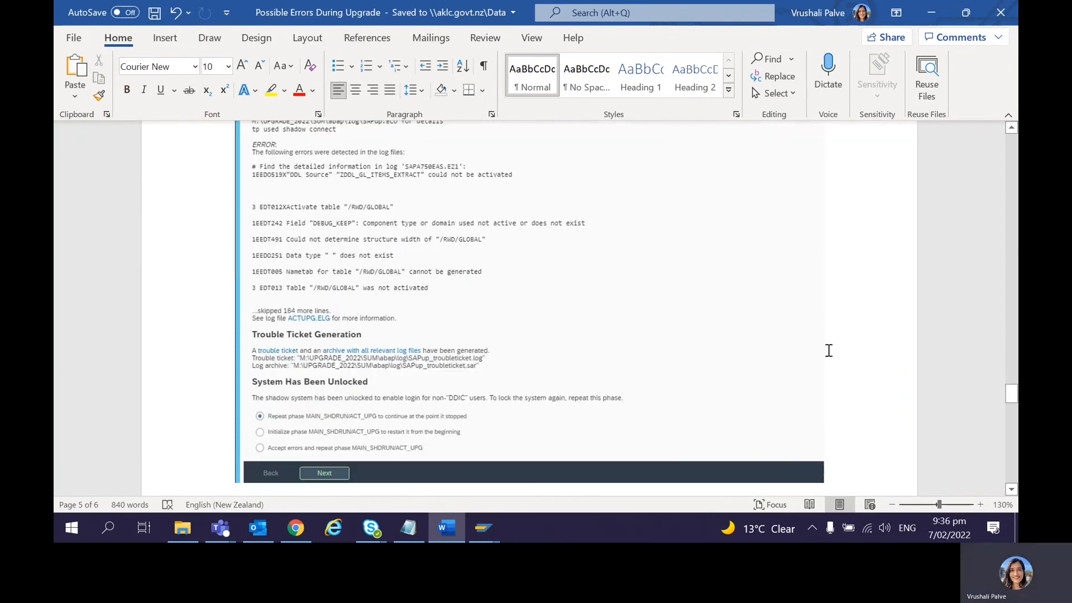
key(Page_Down)
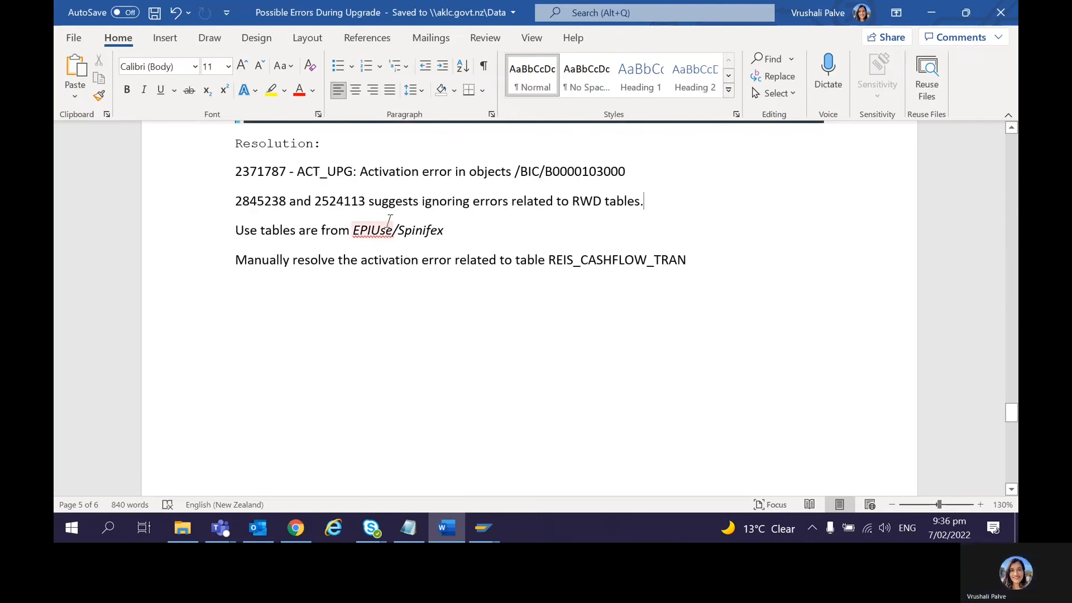
drag(626, 171, 518, 175)
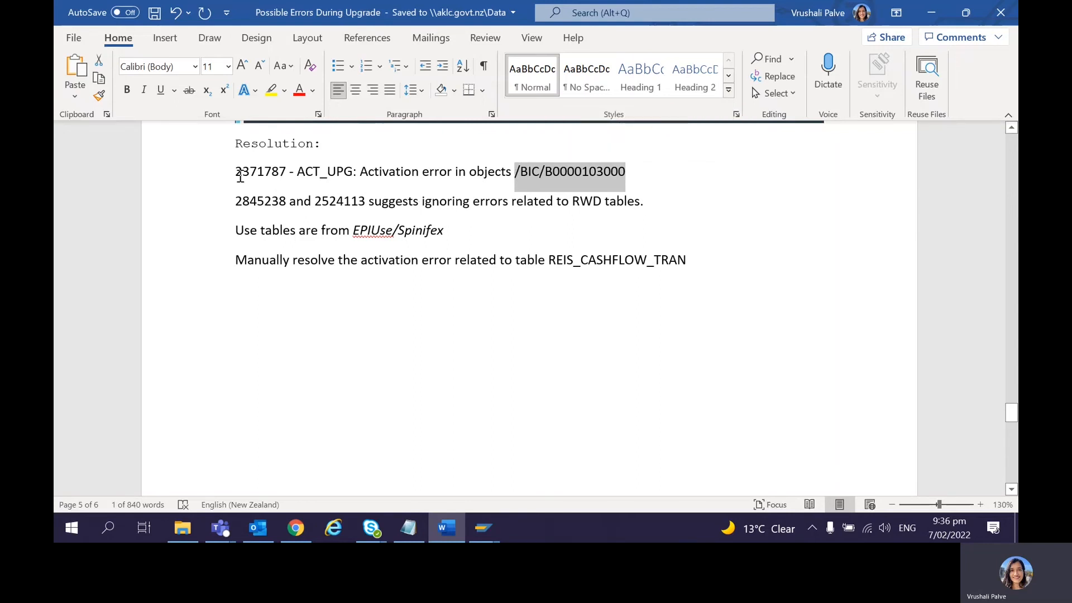
drag(235, 172, 285, 171)
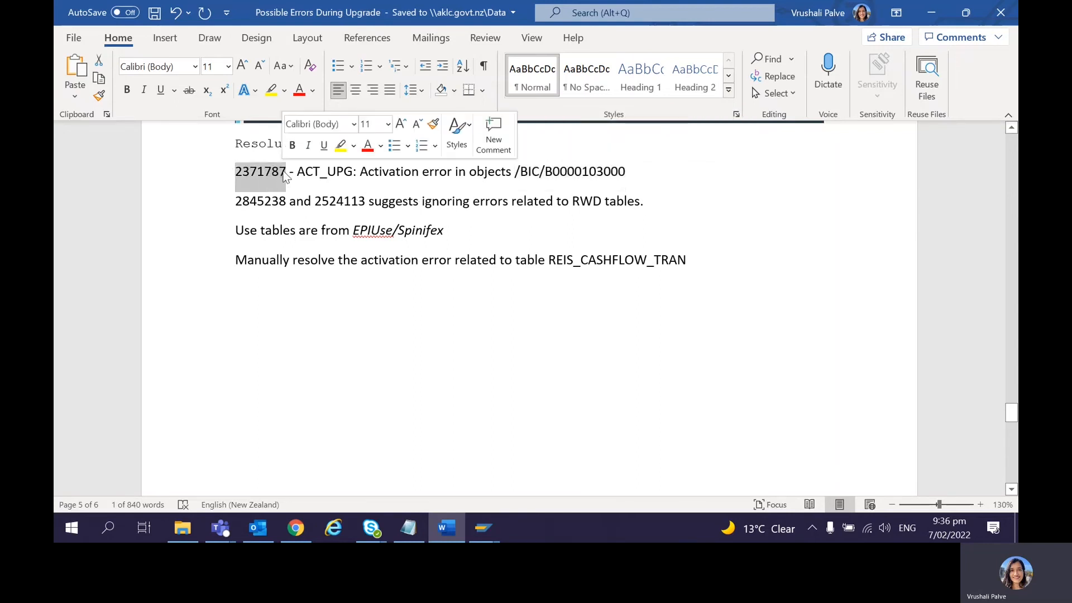
click(367, 179)
drag(544, 175, 512, 173)
click(434, 238)
Point out the resolution line with notes 2845238 and 2524113 on ignoring errors related to RWD tables.
click(636, 205)
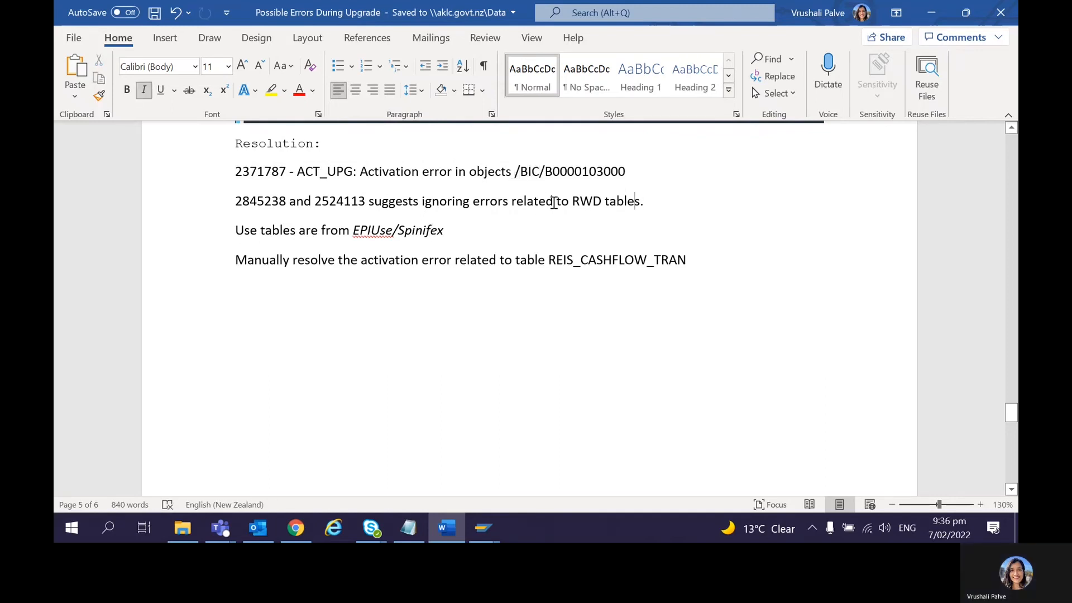
drag(636, 202, 553, 202)
click(232, 201)
click(367, 199)
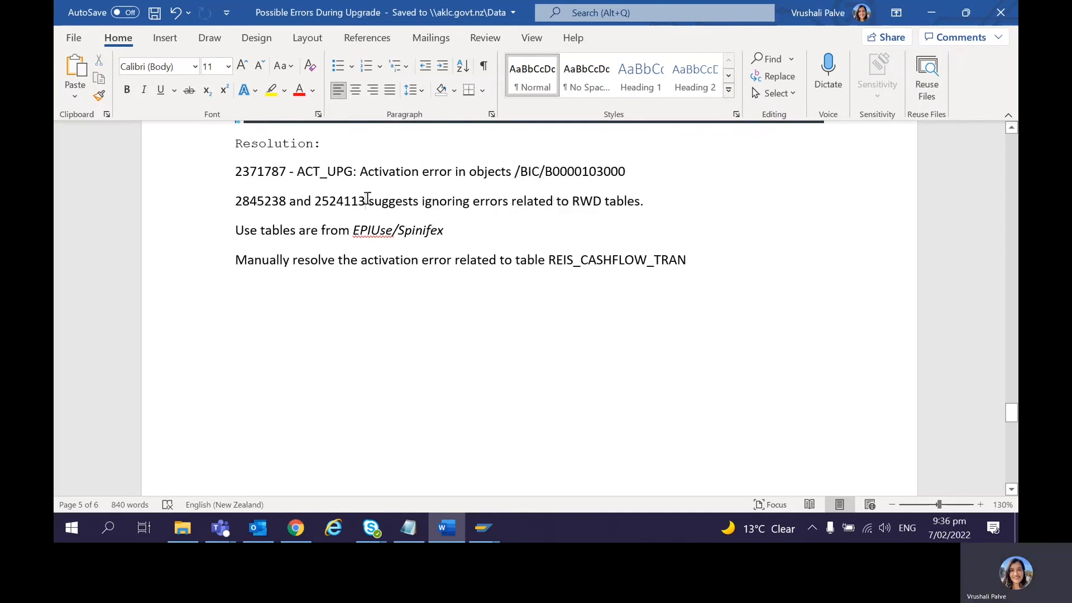
Change the word "Use" to "/USE" in the resolution line about tables from EPIUse/Spinifex.
click(257, 230)
key(BackSpace)
key(BackSpace)
key(ctrl+z)
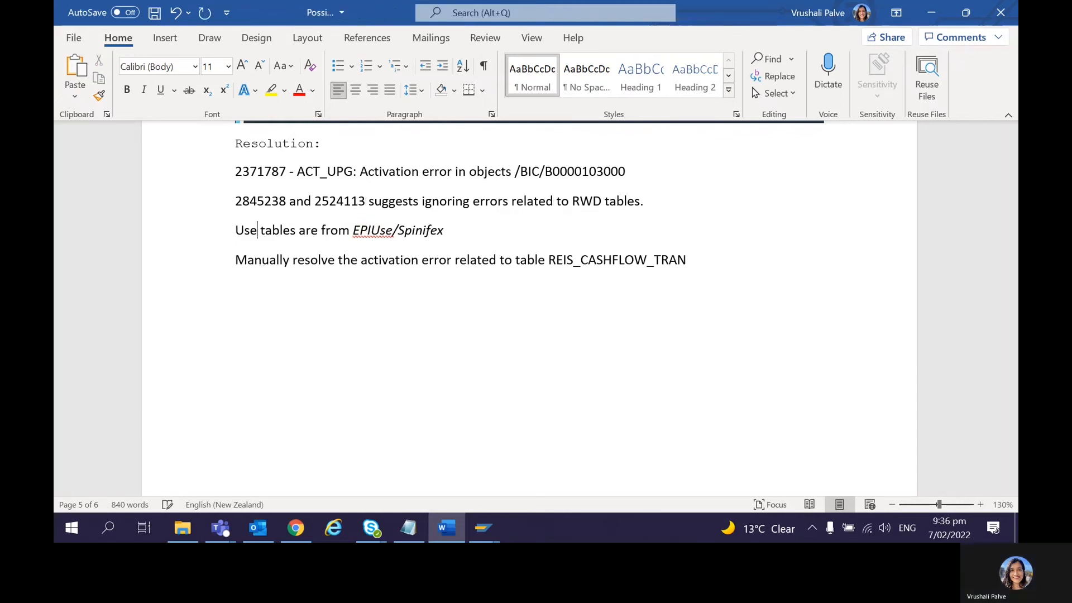
text(/)
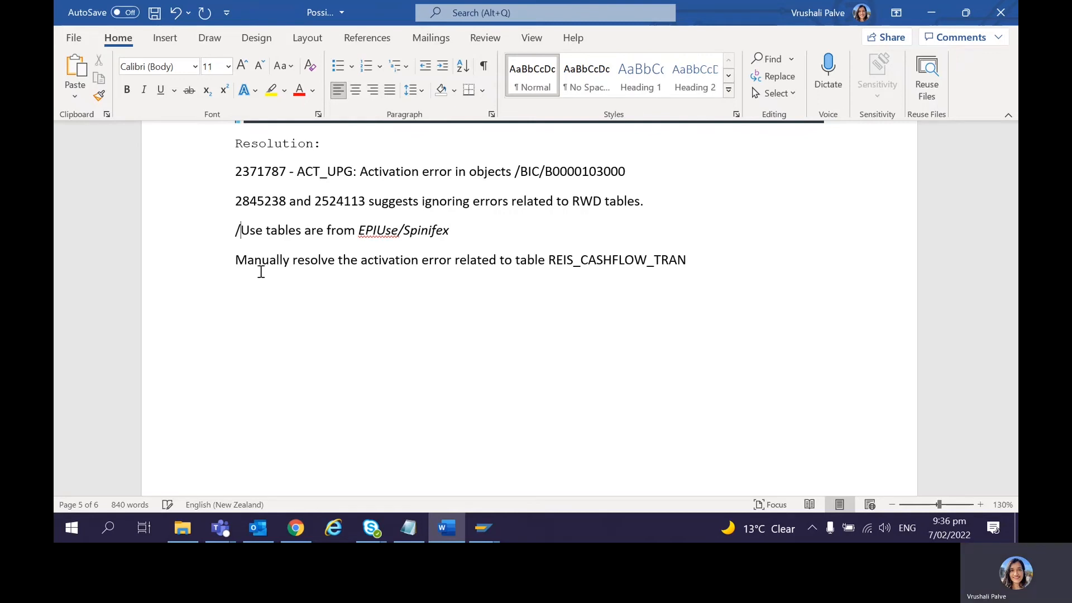
key(BackSpace)
text(SE)
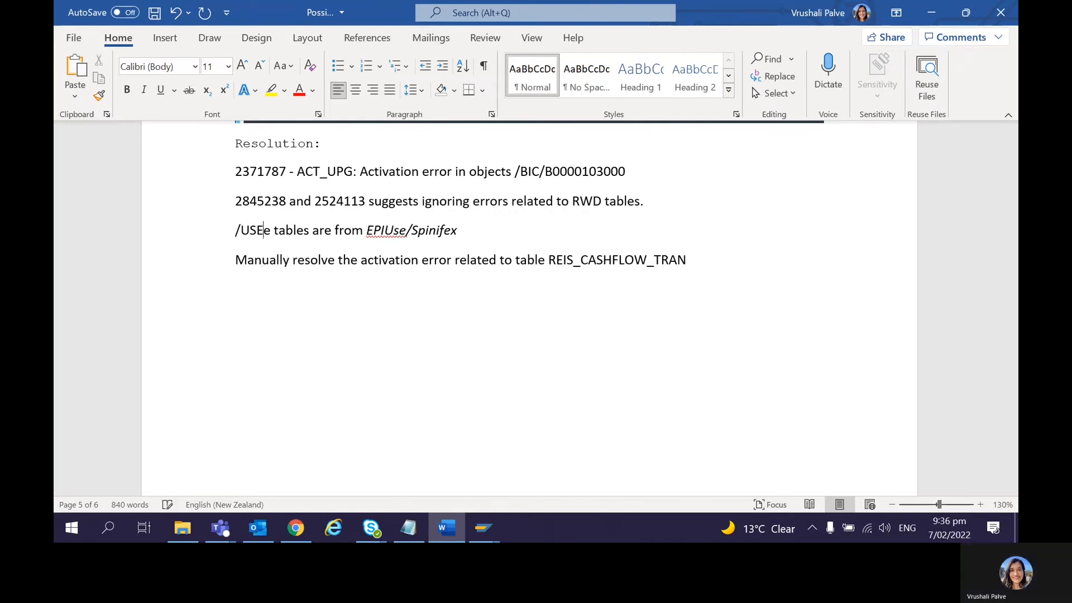
key(Delete)
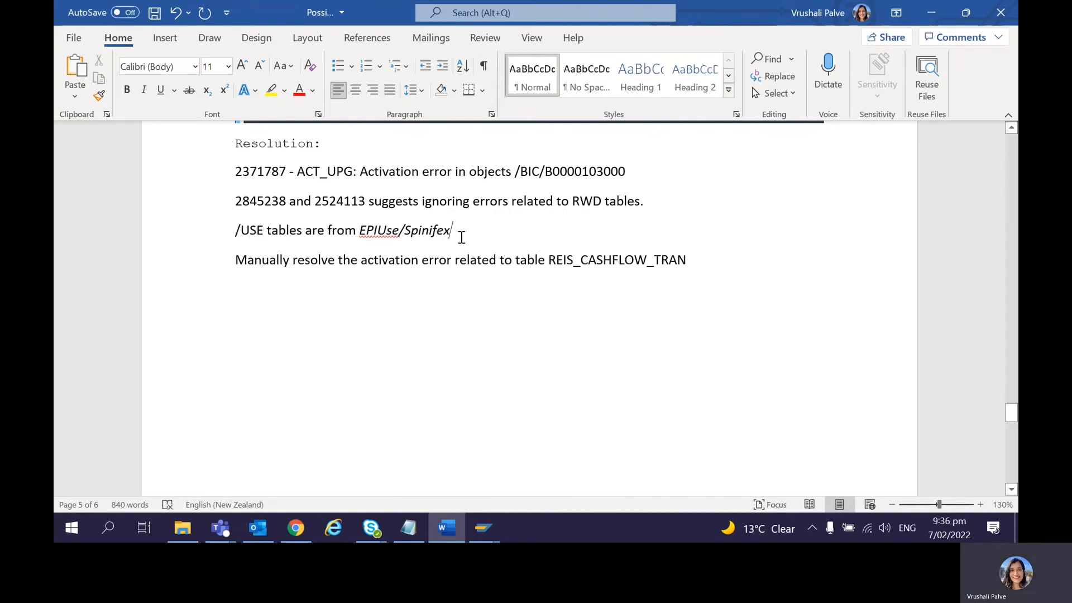
click(462, 238)
Point out the resolution line about manually resolving the REIS_CASHFLOW_TRAN activation error.
drag(703, 261, 622, 260)
click(610, 277)
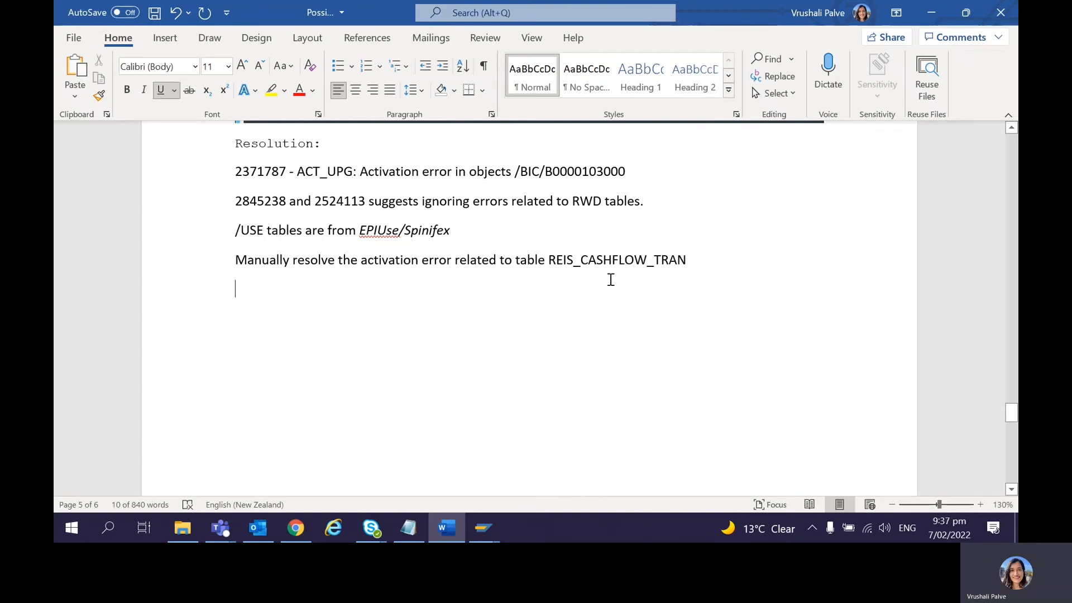
click(698, 261)
Go to the Phase 3: PARMVNT_UPG section and mark the text "invalidated view: cannot create synonym for invalidate".
key(Down)
key(Down)
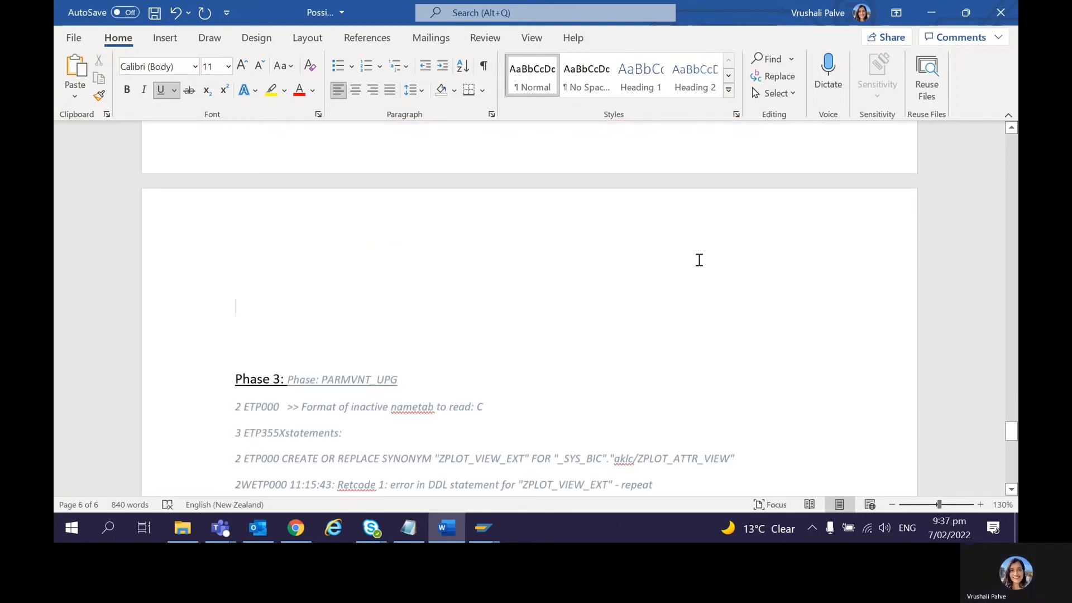
key(Down)
key(Down)
key(Down)
key(Down)
key(Down)
key(Down)
key(Down)
key(Down)
key(Down)
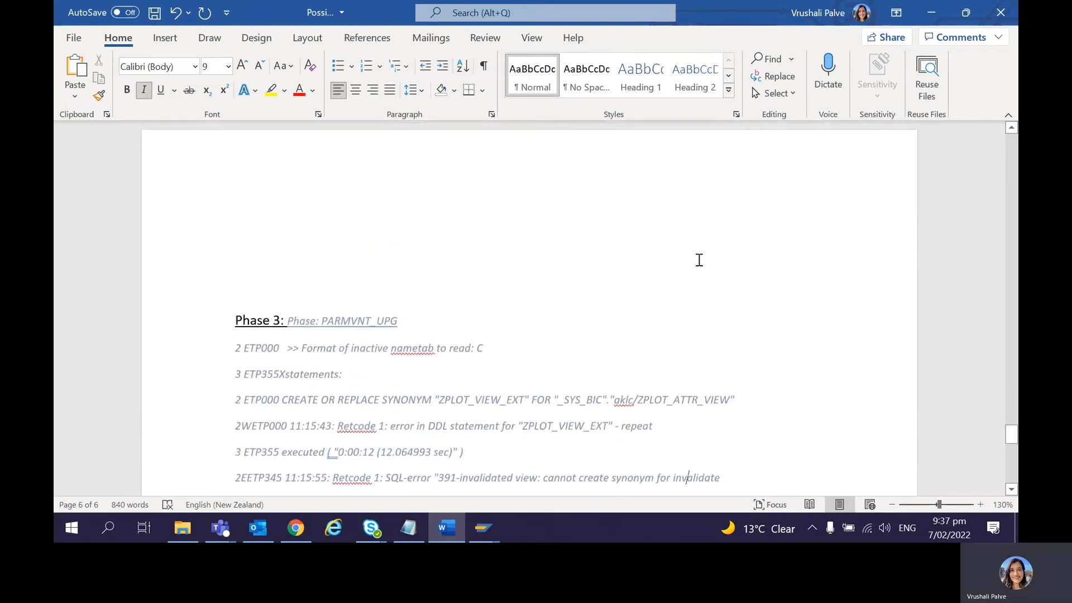
key(Down)
key(Down)
key(Down)
key(Down)
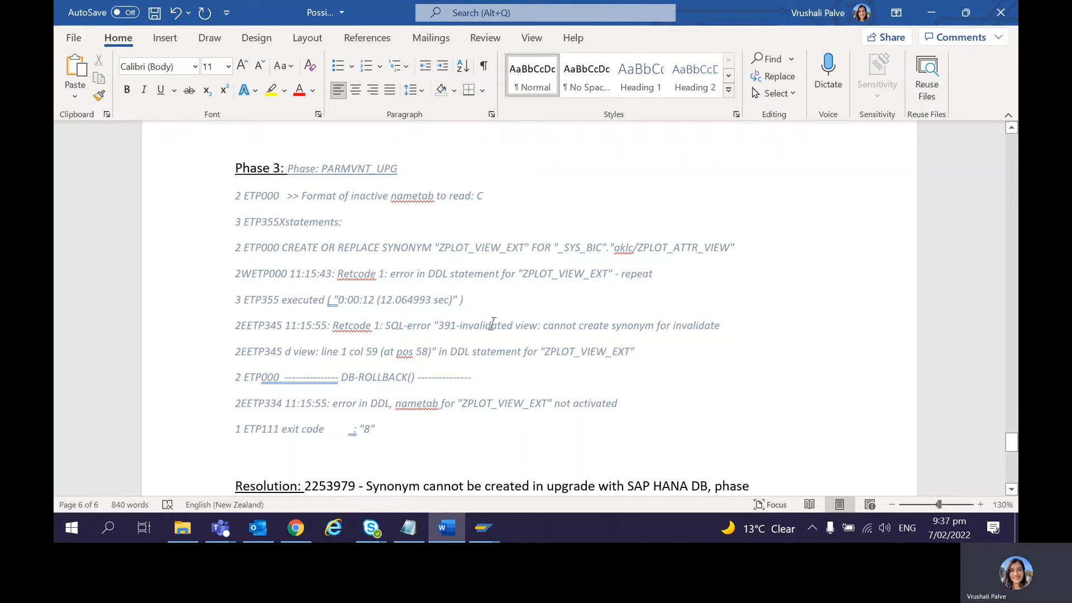
drag(490, 325, 782, 324)
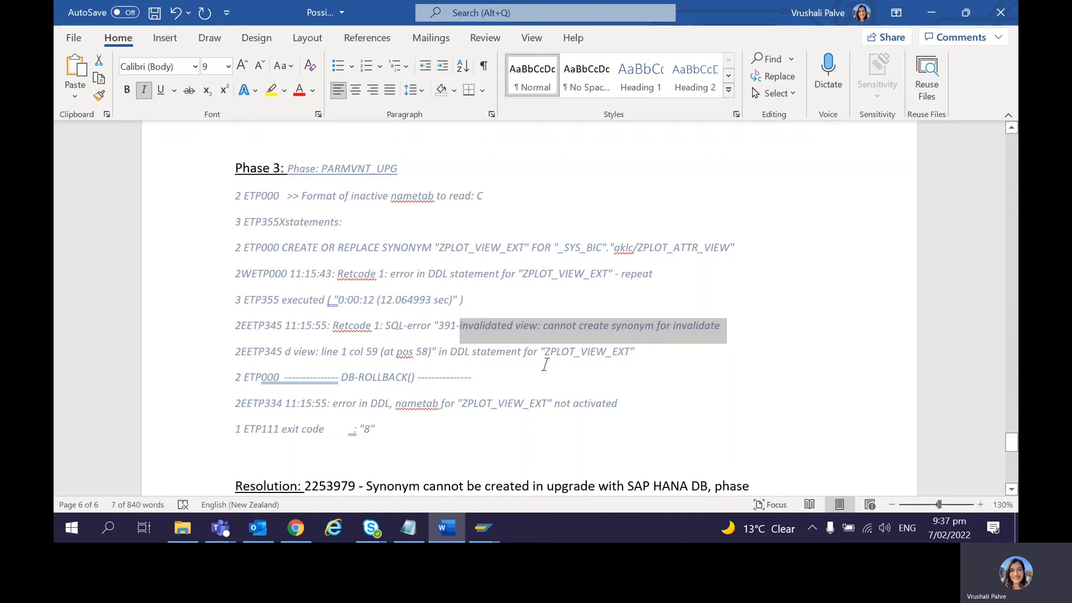
Mark the view name ZPLOT_VIEW_EXT in the DDL statement error line and in the nametab error line.
double_click(621, 352)
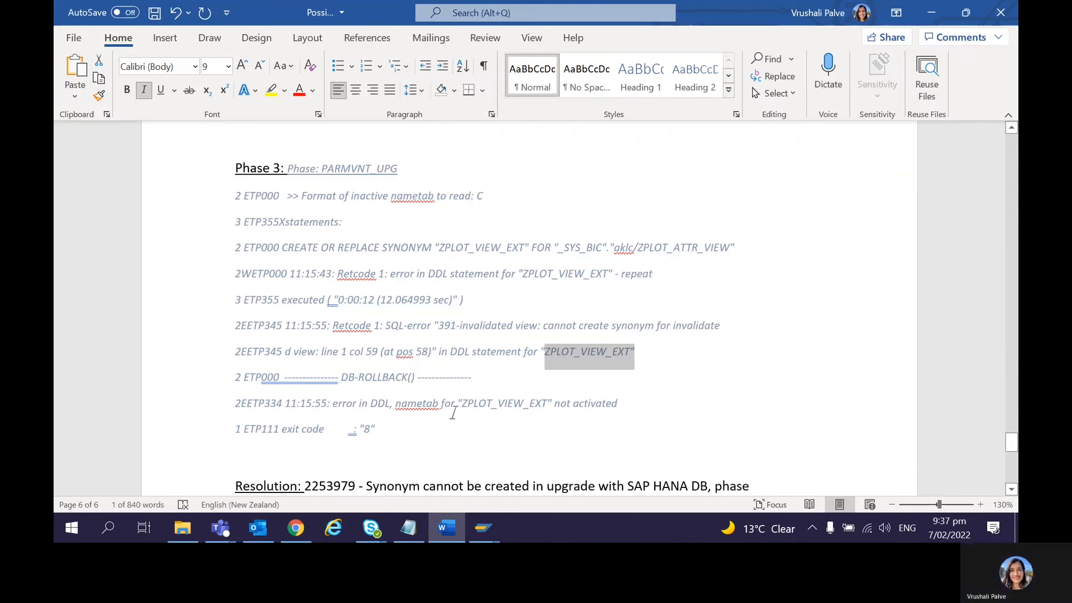
drag(546, 408, 461, 407)
click(457, 440)
Mark the note number 2253979 in the Phase 3 resolution, and the 391-invalidated view error text it relates to.
scroll(457, 439, down, 4)
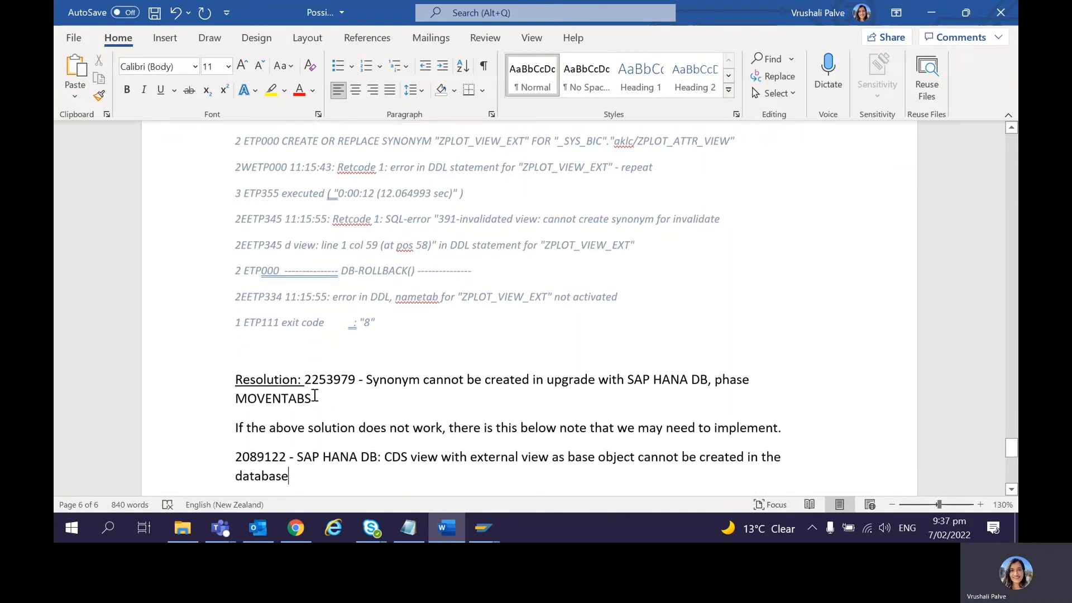
drag(304, 380, 355, 380)
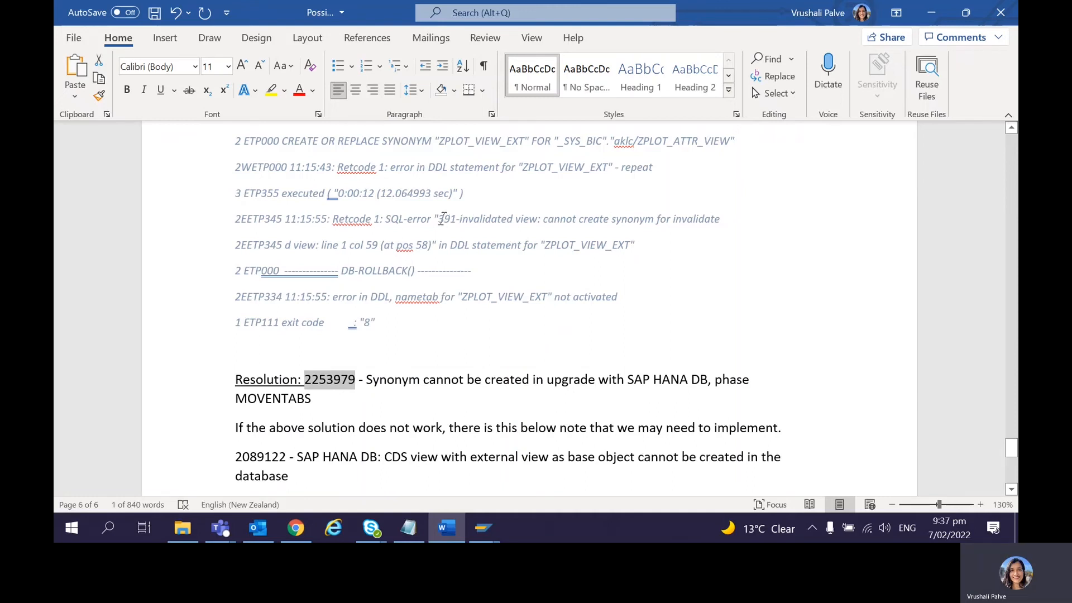
drag(441, 218, 705, 219)
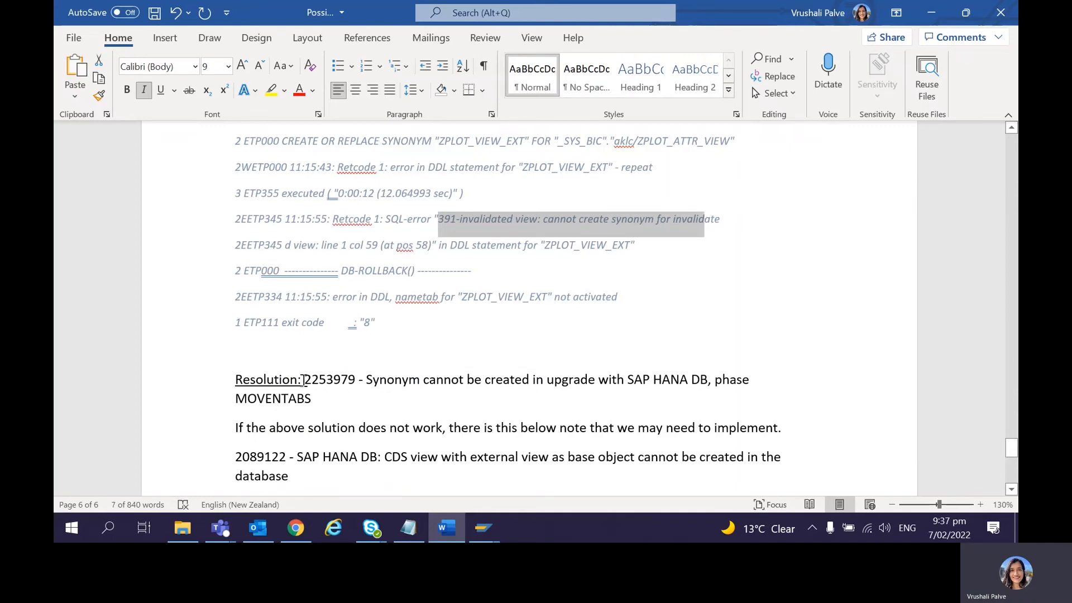
Switch to Chrome, open SAP Note 2089122 and mark its title about the CDS view with an external view as base object.
click(296, 527)
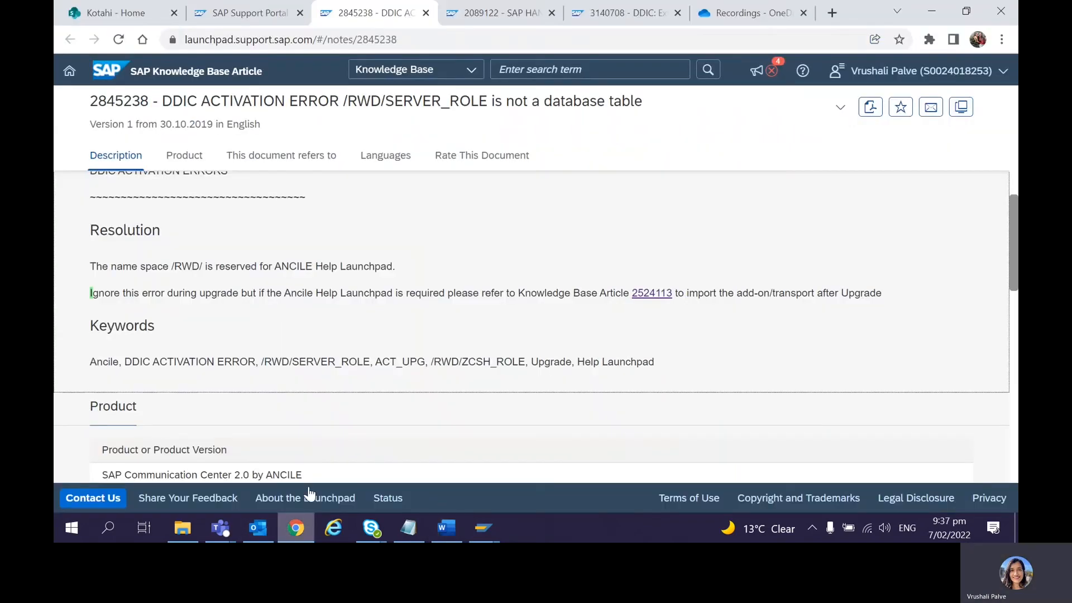
click(463, 18)
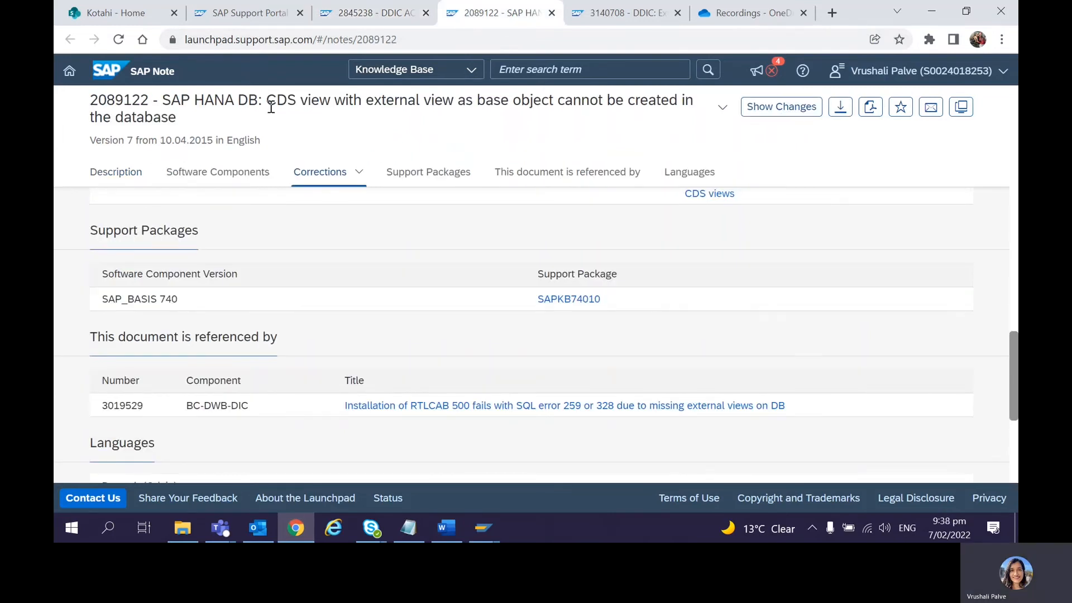
drag(187, 105, 492, 119)
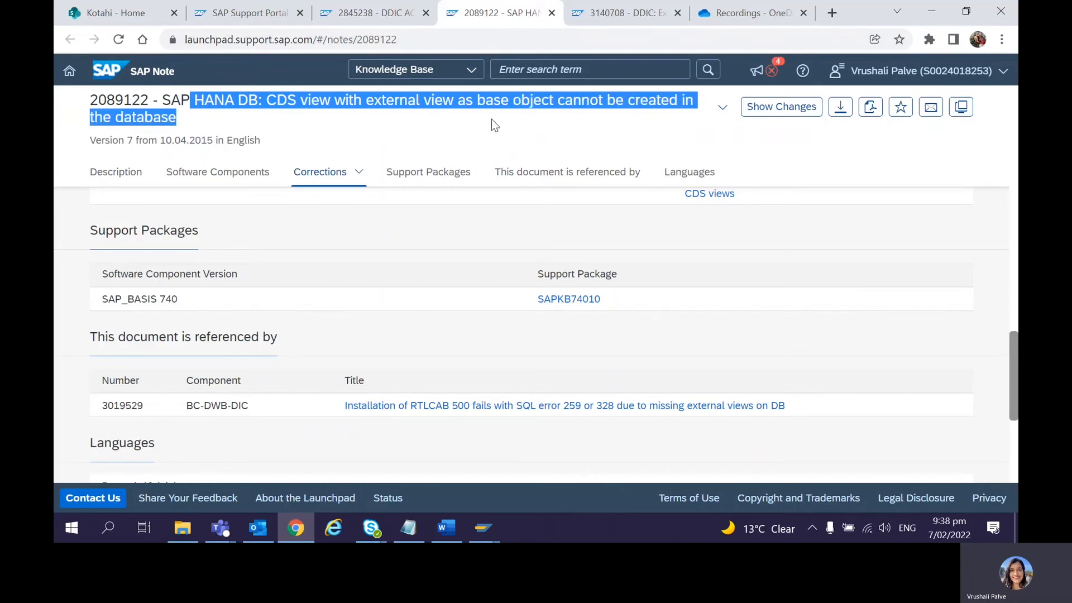
Return to the Word notes and go up to the Phase 3: PARMVNT_UPG heading above the synonym error log.
key(alt+Tab)
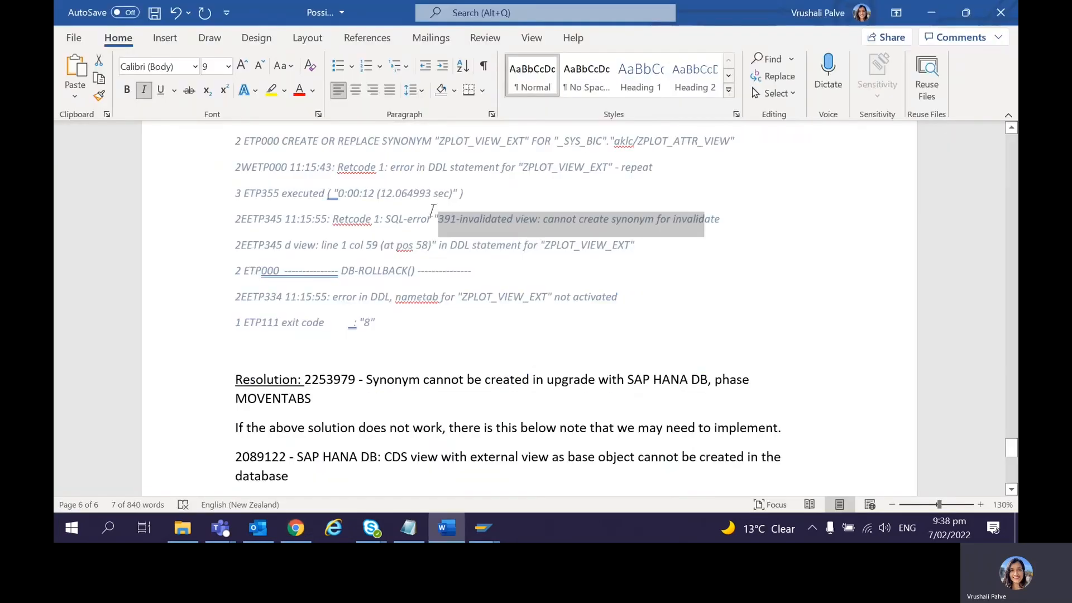
click(438, 301)
key(Up)
key(Up)
key(Up)
key(Up)
key(Up)
key(Up)
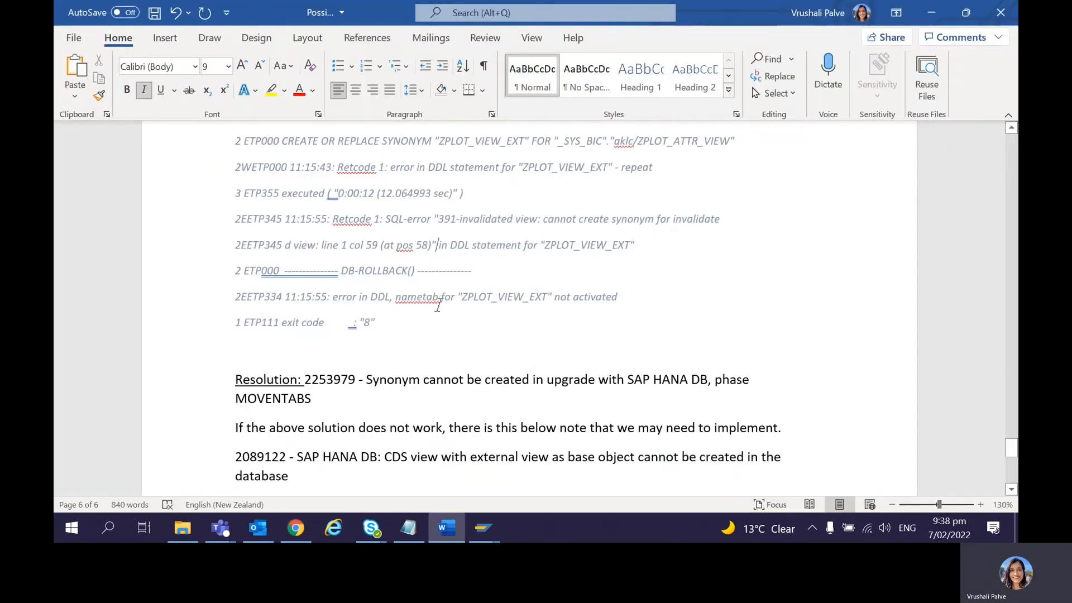
key(Up)
key(Up)
key(Up)
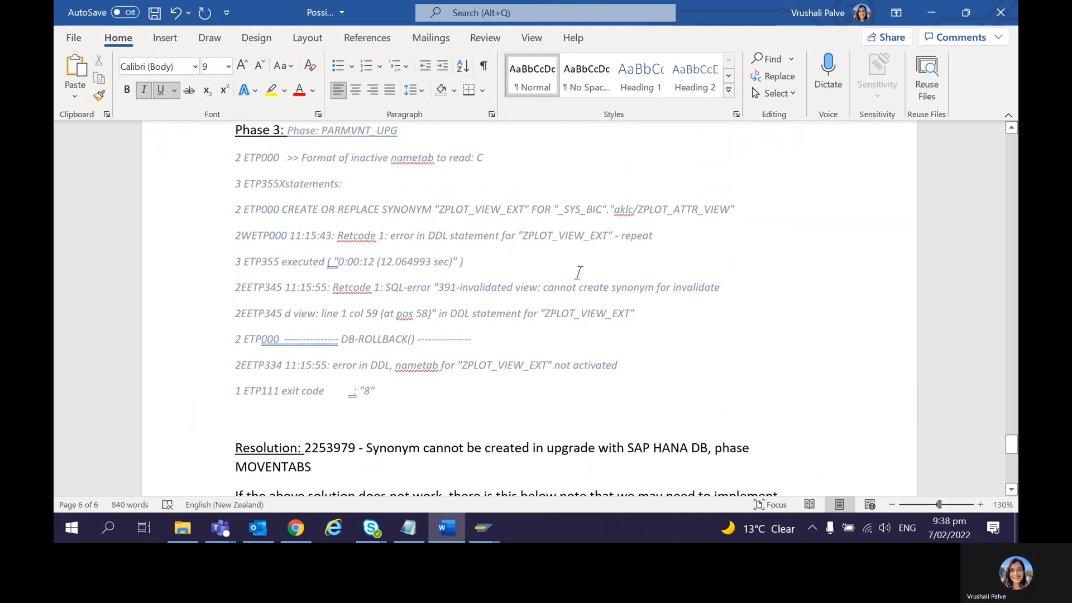
Switch to Chrome, go back from SAP Note 3140708 to SAP Note 2253979 and mark its title.
key(alt+Tab)
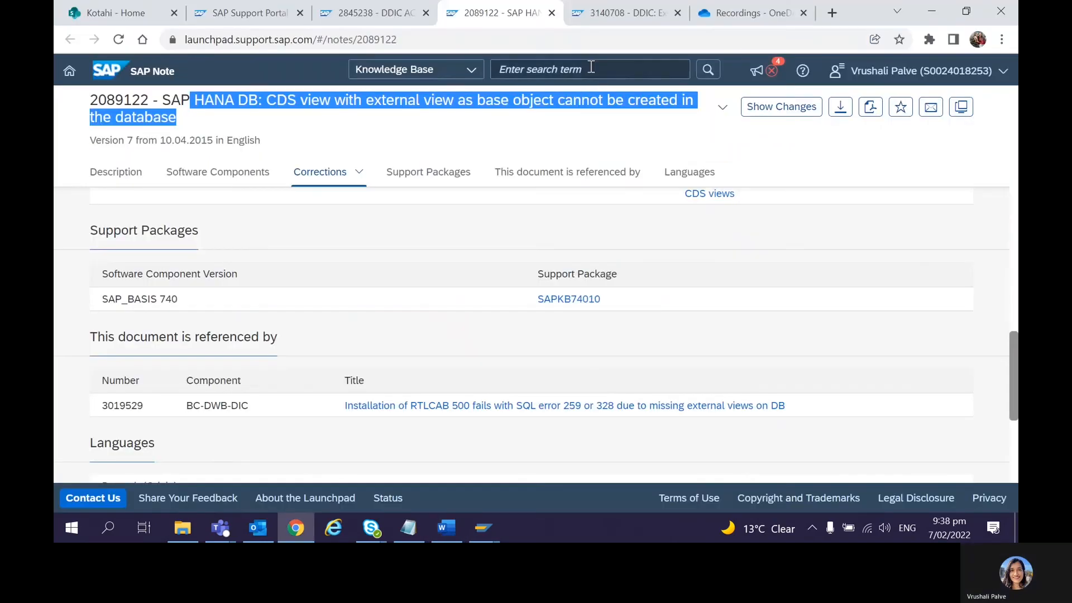
click(572, 17)
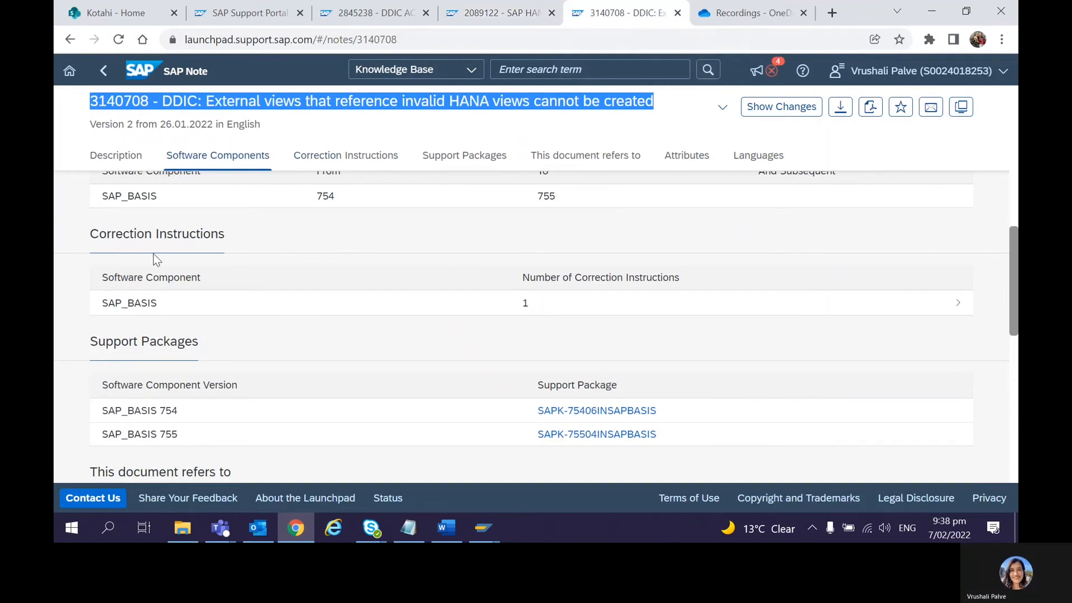
click(69, 39)
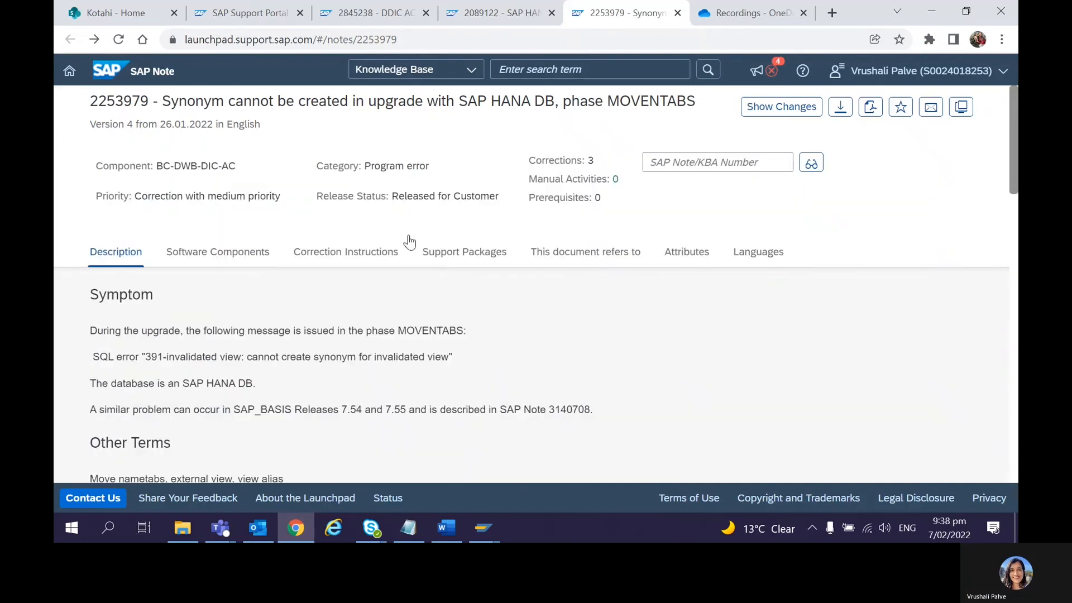
drag(159, 102, 513, 119)
Return to the Word notes and mark the CREATE OR REPLACE SYNONYM statement for ZPLOT_VIEW_EXT in the Phase 3 log.
key(alt+Tab)
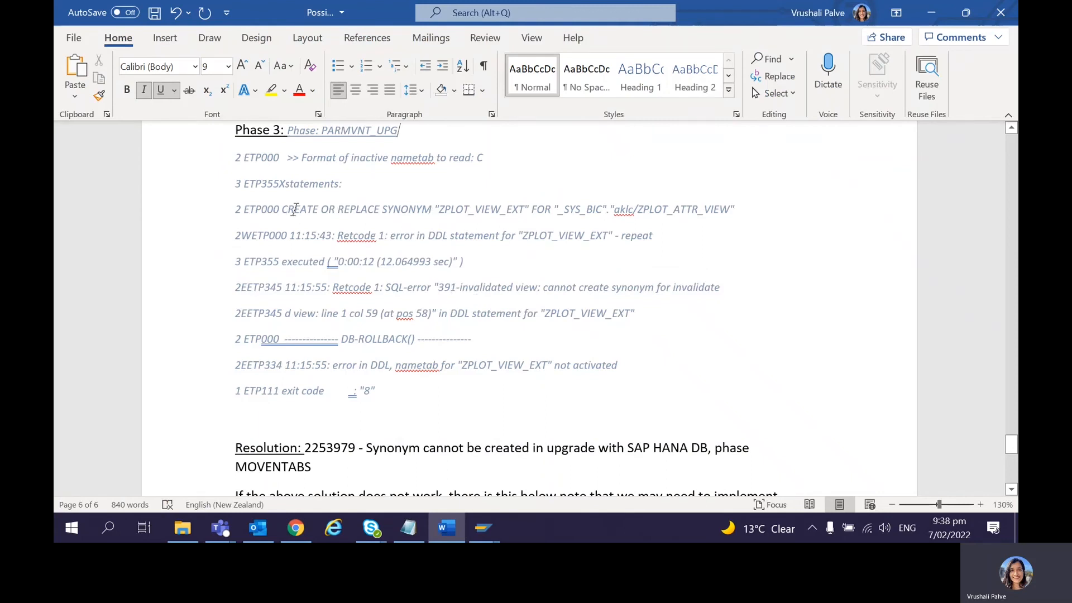
drag(296, 208, 581, 210)
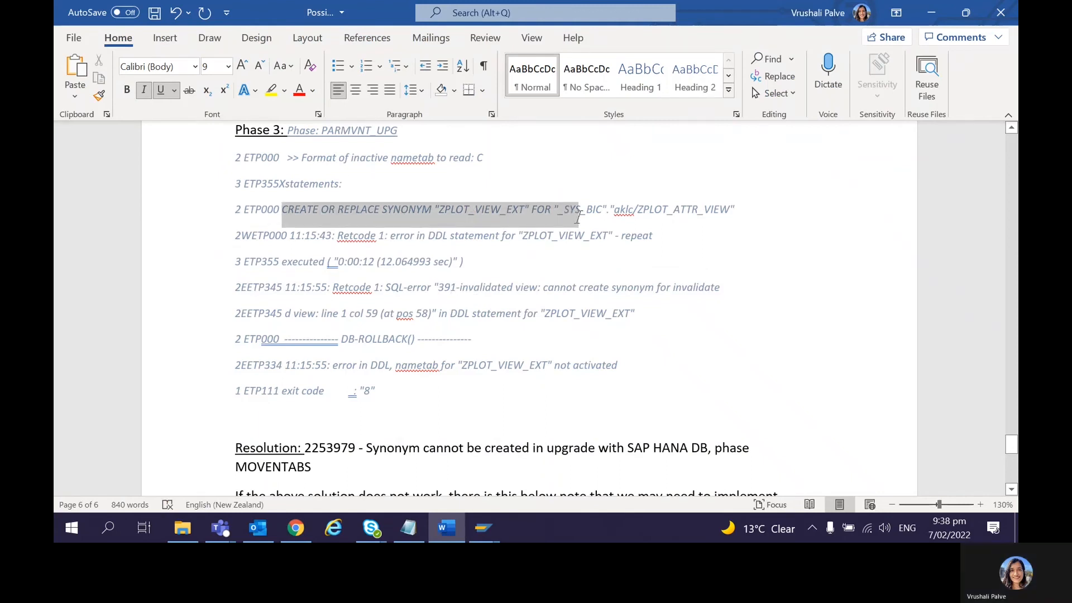
click(477, 254)
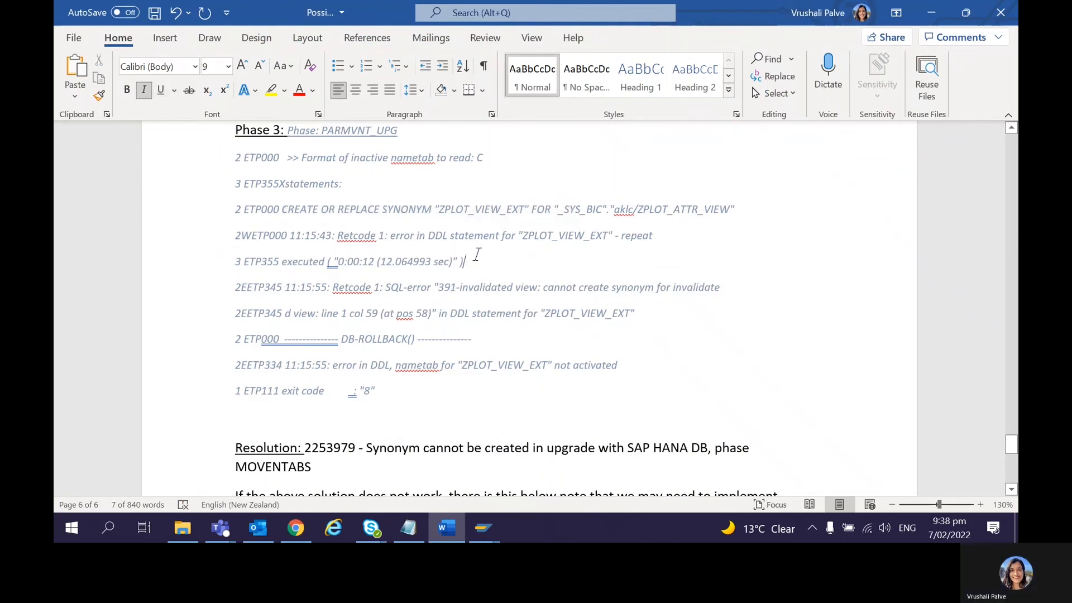
Point out the fallback notes 2089122 and 3140708 under the Phase 3 resolution, and the primary note 2253979.
click(427, 452)
scroll(427, 452, down, 2)
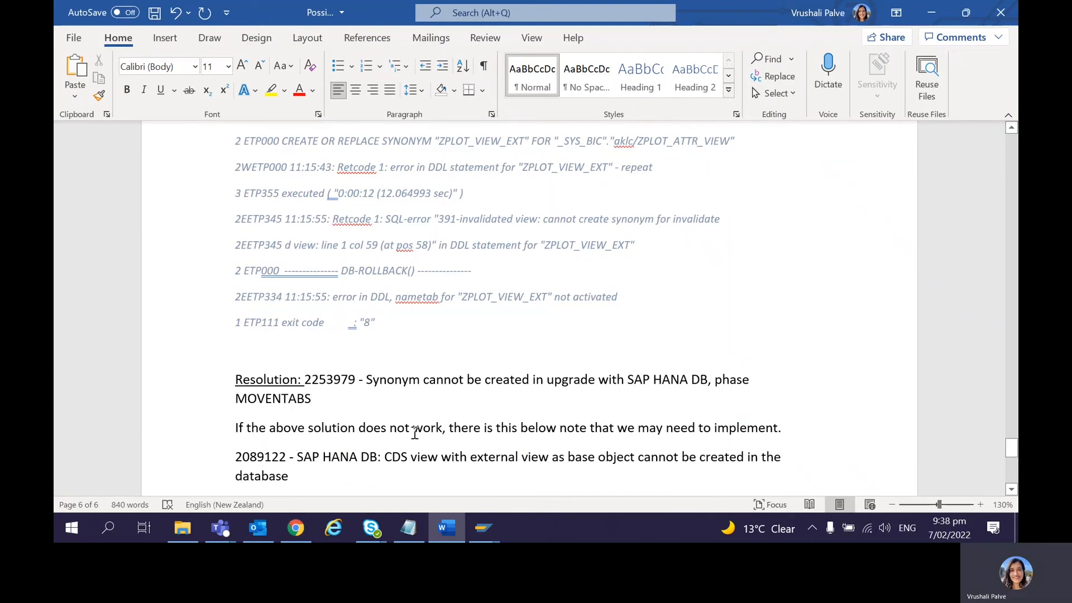
key(Return)
text(3140708 - DDIC: External views that reference invalid HANA views cannot be created)
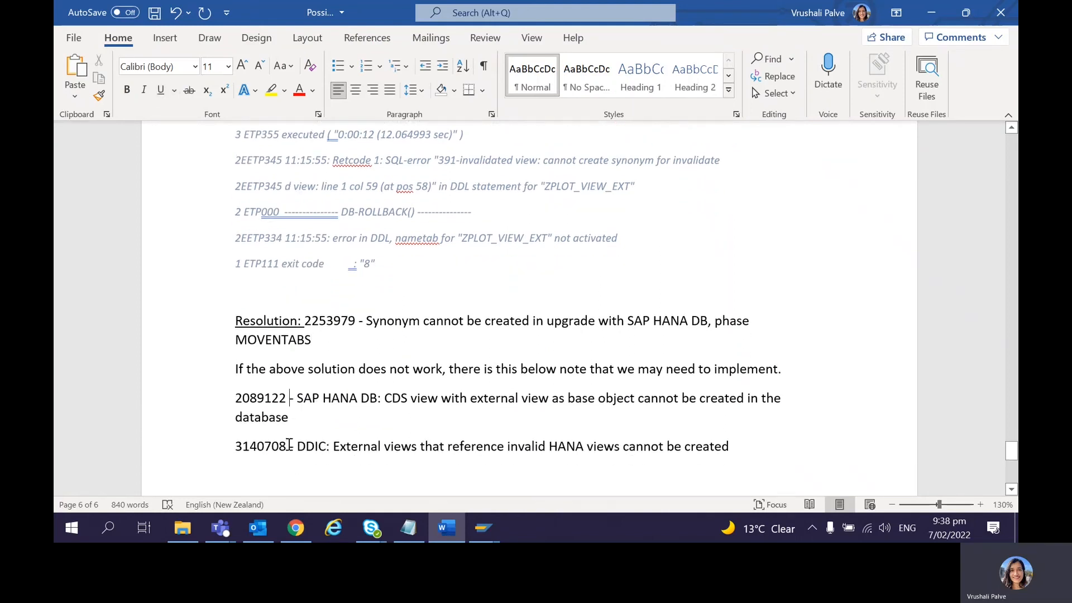
click(284, 369)
click(287, 400)
click(290, 446)
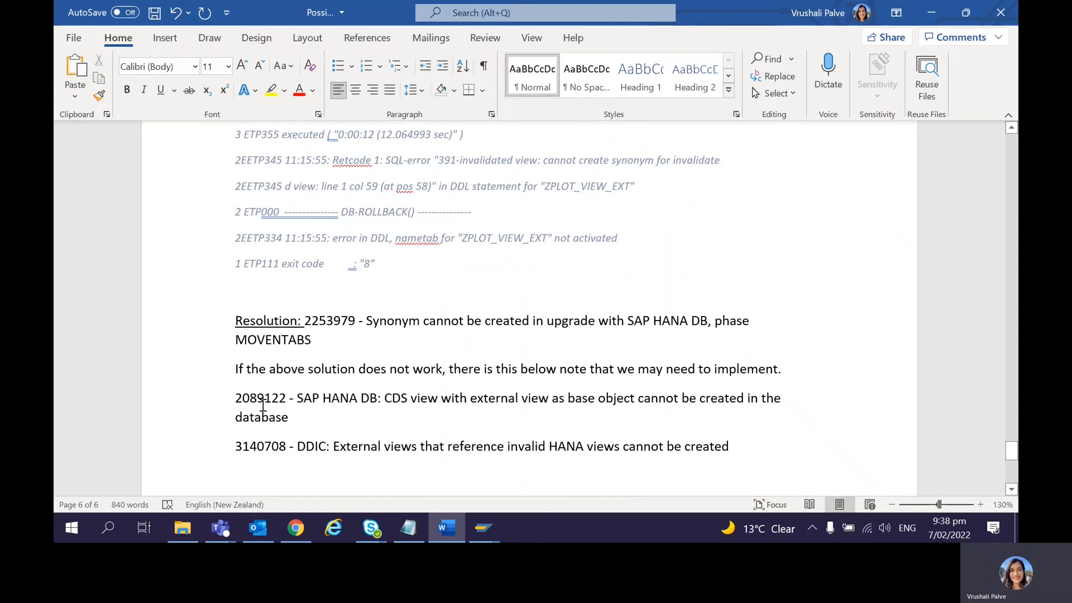
click(329, 456)
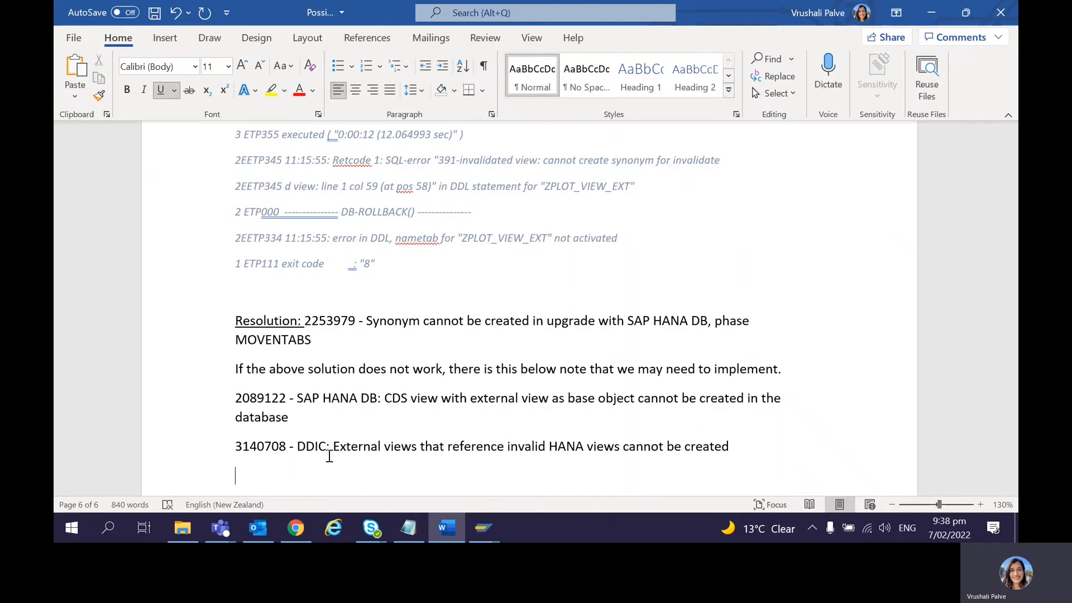
click(323, 345)
click(311, 320)
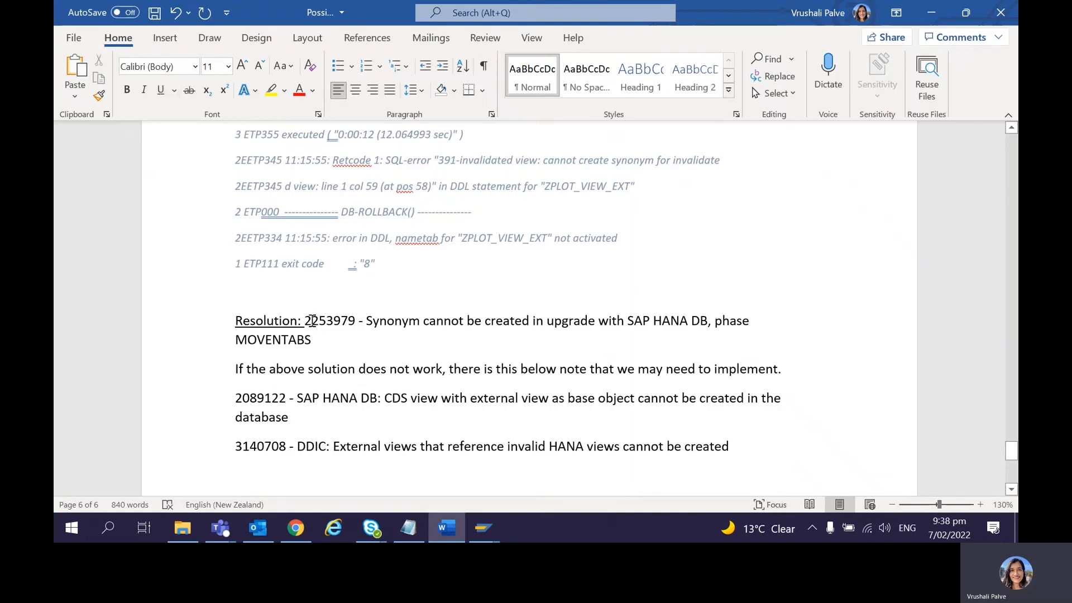
Go back up the Word notes to the COMPONENT_CONSISTENCY_CHECK log below the first phase's error screenshot.
scroll(275, 416, up, 15)
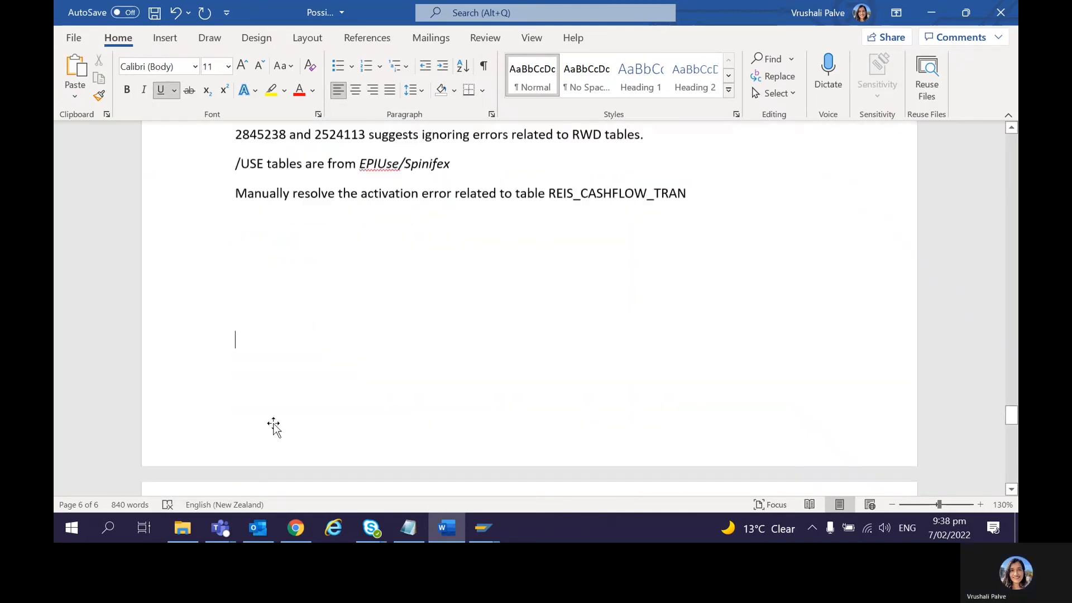
click(273, 427)
key(Page_Up)
key(Page_Up)
key(Page_Up)
key(Page_Up)
key(Page_Up)
key(Page_Up)
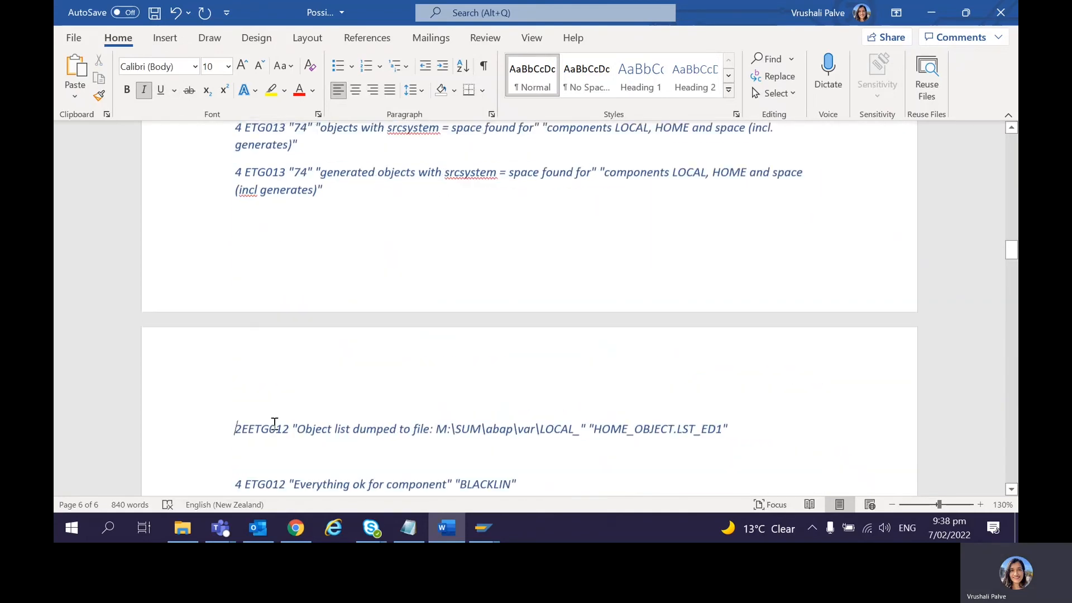
key(Page_Up)
key(Page_Up)
key(Page_Down)
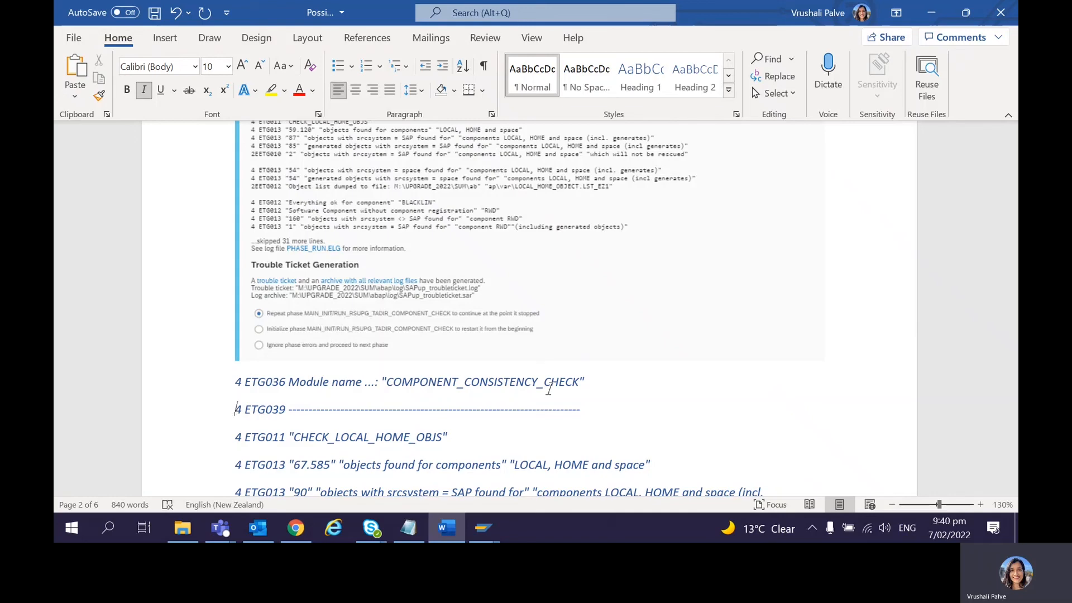
Review the notes from the component check log through its note 2464754 resolution to the Phase 3 resolution.
scroll(548, 389, down, 15)
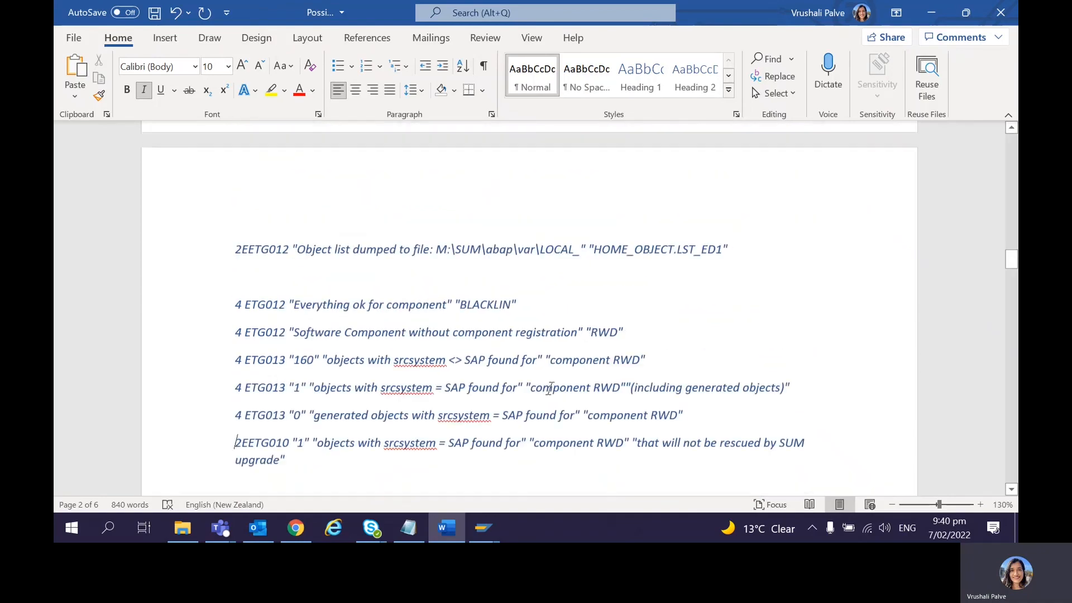
scroll(548, 389, down, 15)
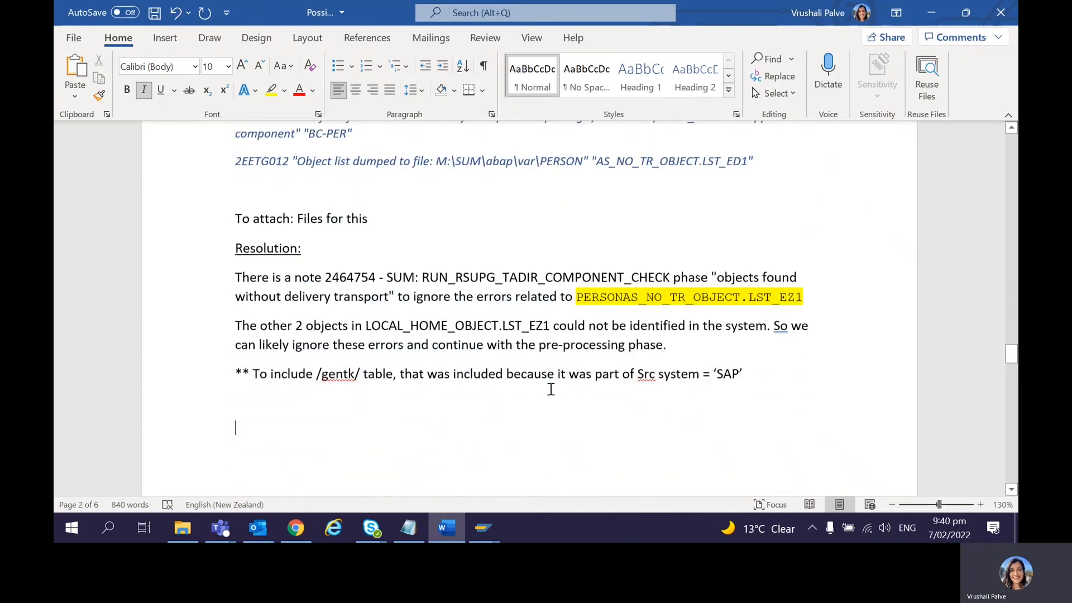
scroll(550, 389, down, 15)
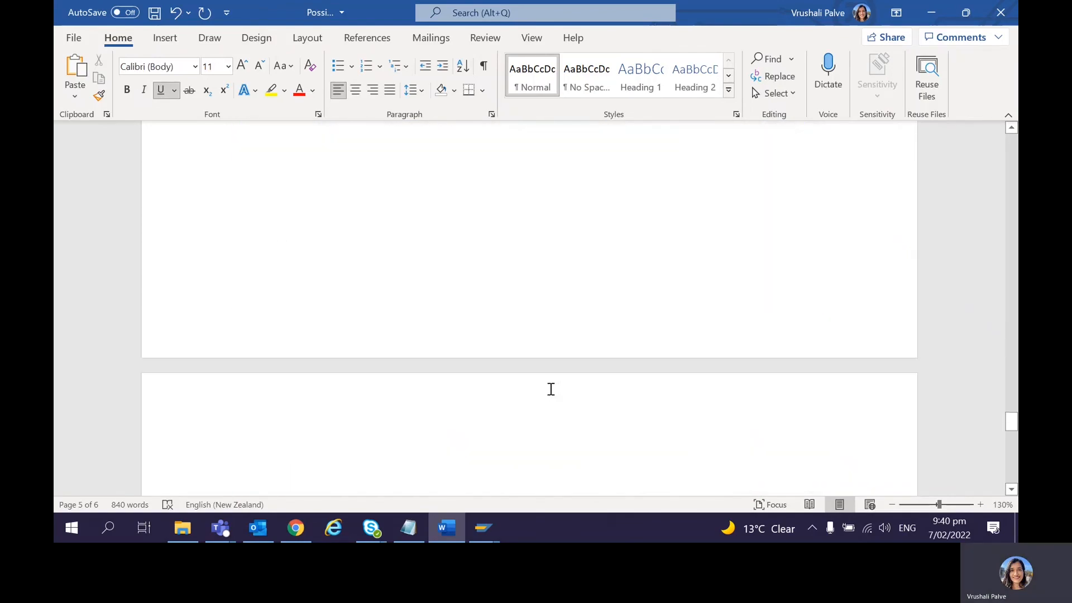
scroll(551, 389, down, 5)
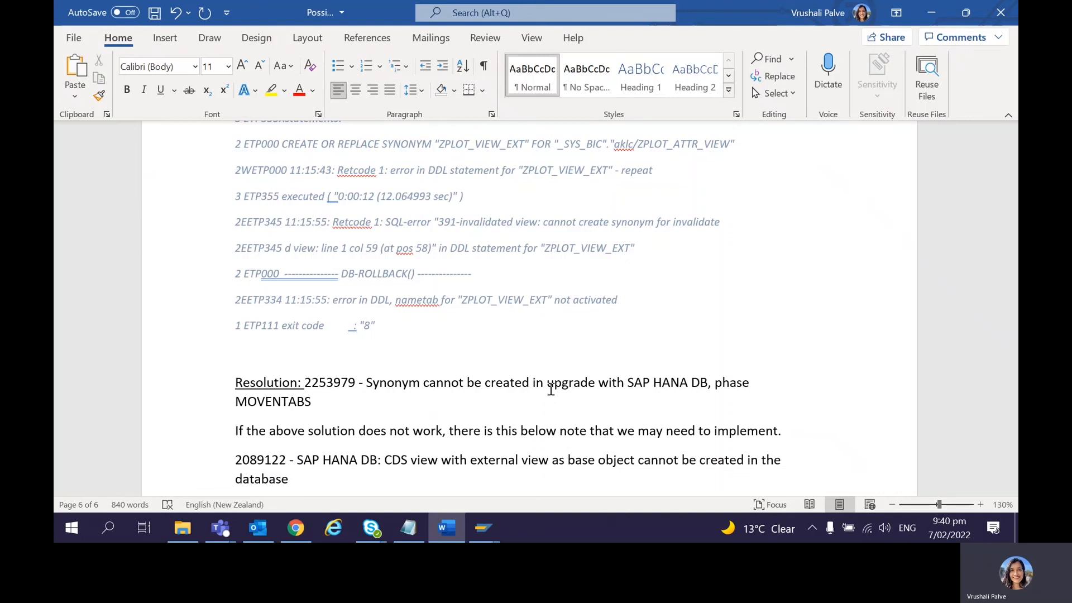
Go back to the MAIN_SHDRUN/ACT_UPG error screenshot and review its activation errors and the repeat or accept options.
scroll(551, 389, up, 6)
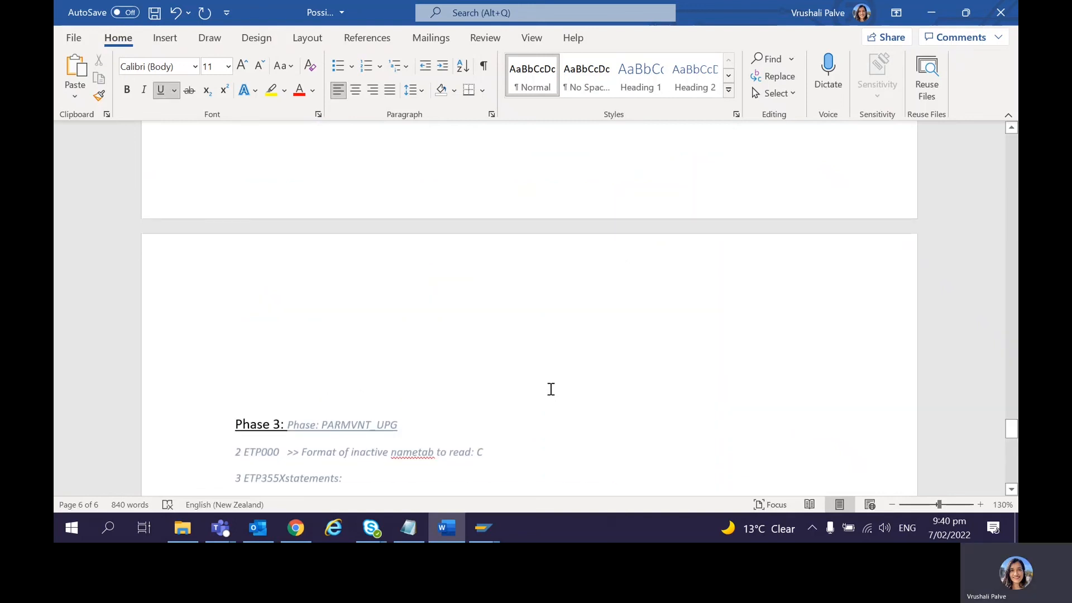
scroll(551, 389, up, 10)
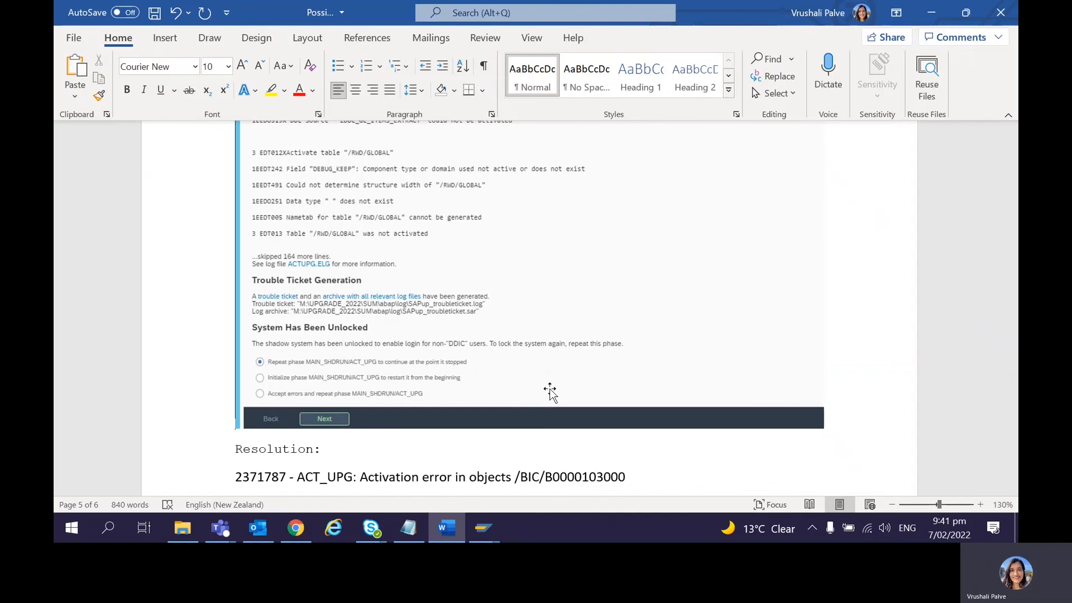
scroll(549, 392, up, 5)
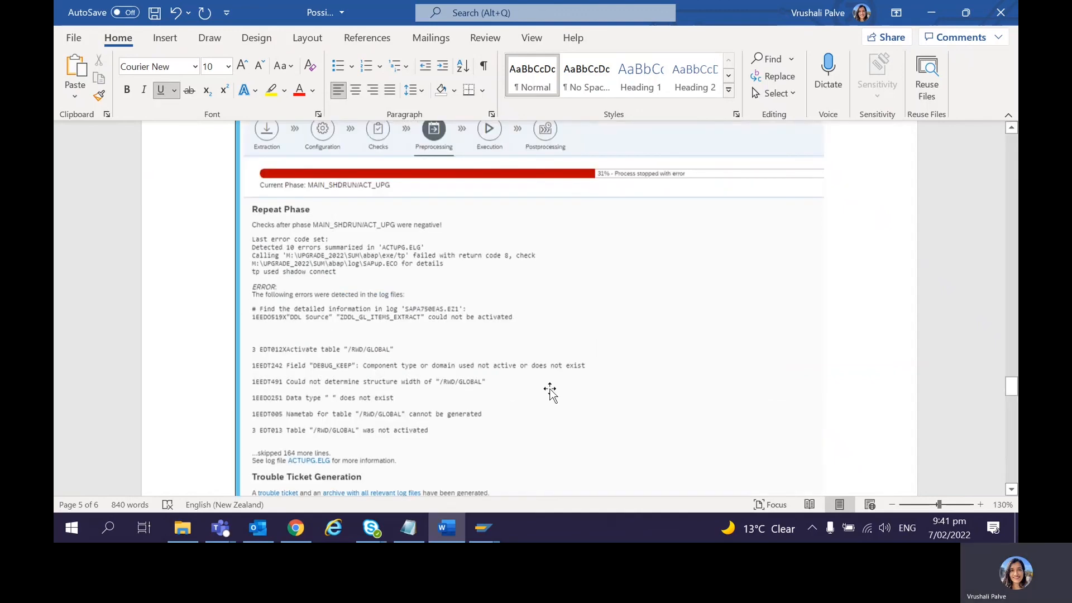
scroll(550, 392, down, 4)
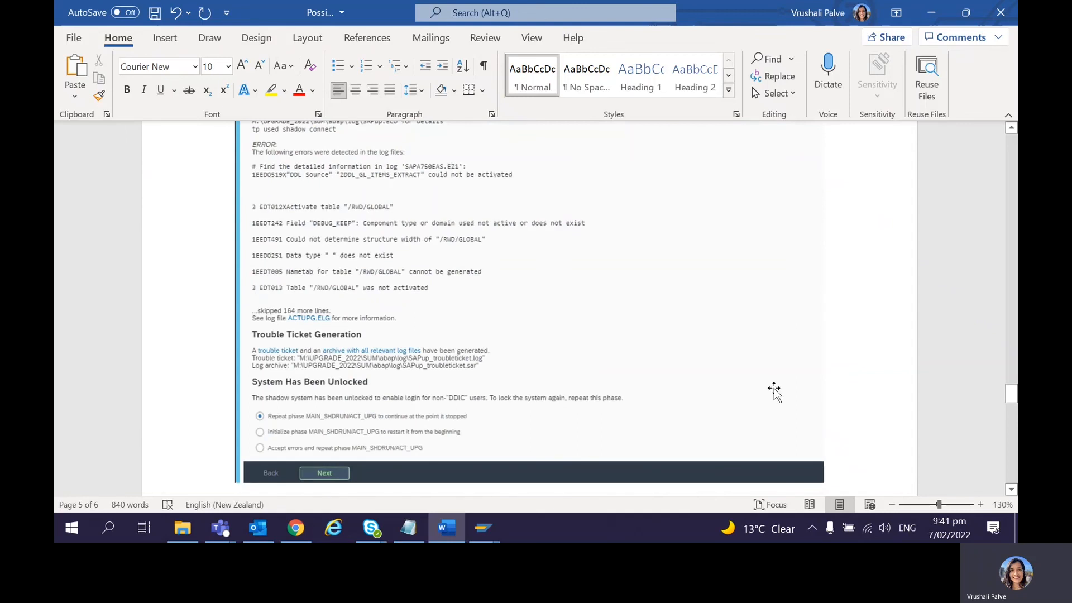